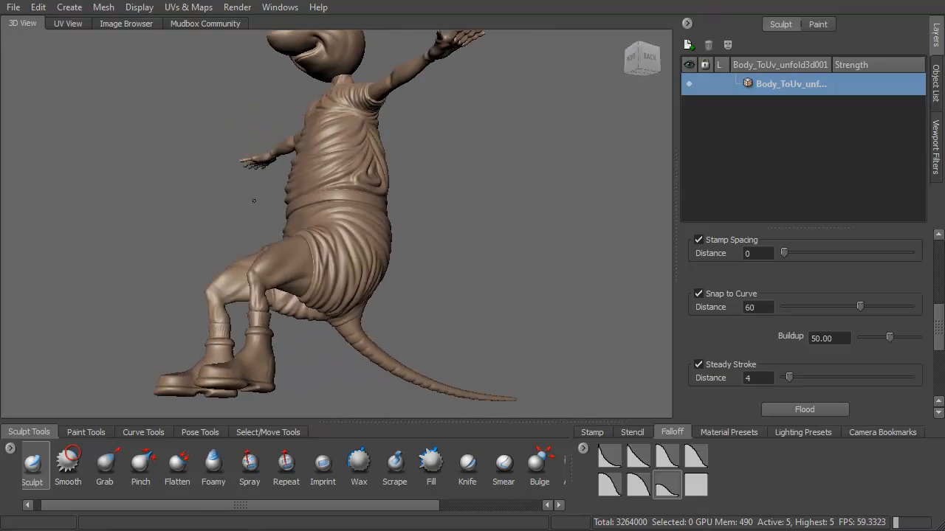
Examine the rat sculpt from several sides, including the full figure, shirt folds and head.
{"action": "left_click_drag", "start_coordinate": [477, 283], "coordinate": [118, 273], "text": "alt"}
{"action": "mouse_move", "coordinate": [369, 228]}
{"action": "left_mouse_down", "text": "alt"}
{"action": "mouse_move", "coordinate": [296, 233]}
{"action": "mouse_move", "coordinate": [280, 302]}
{"action": "mouse_move", "coordinate": [354, 221]}
{"action": "mouse_move", "coordinate": [358, 232]}
{"action": "left_mouse_up", "text": "alt"}
{"action": "right_click_drag", "start_coordinate": [357, 231], "coordinate": [329, 237], "text": "alt"}
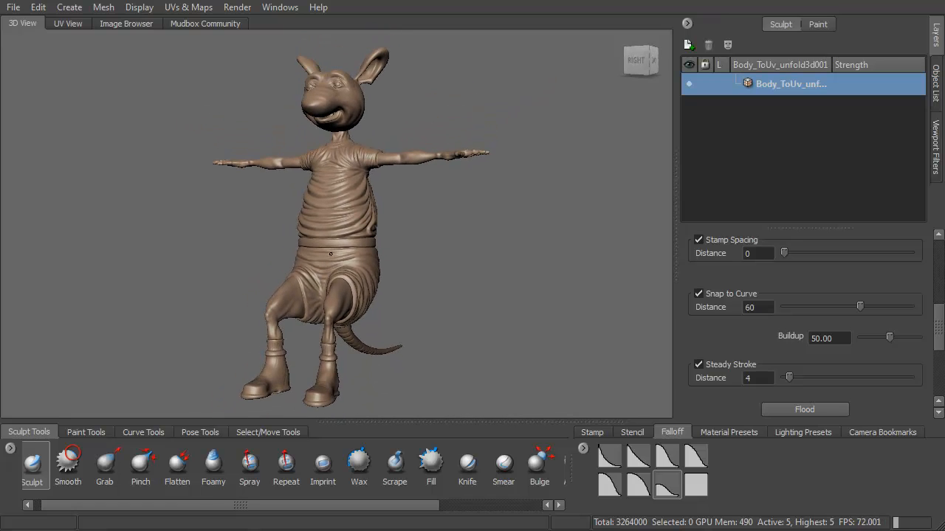
{"action": "left_click_drag", "start_coordinate": [329, 237], "coordinate": [295, 238], "text": "alt"}
{"action": "left_click_drag", "start_coordinate": [225, 273], "coordinate": [295, 278], "text": "alt"}
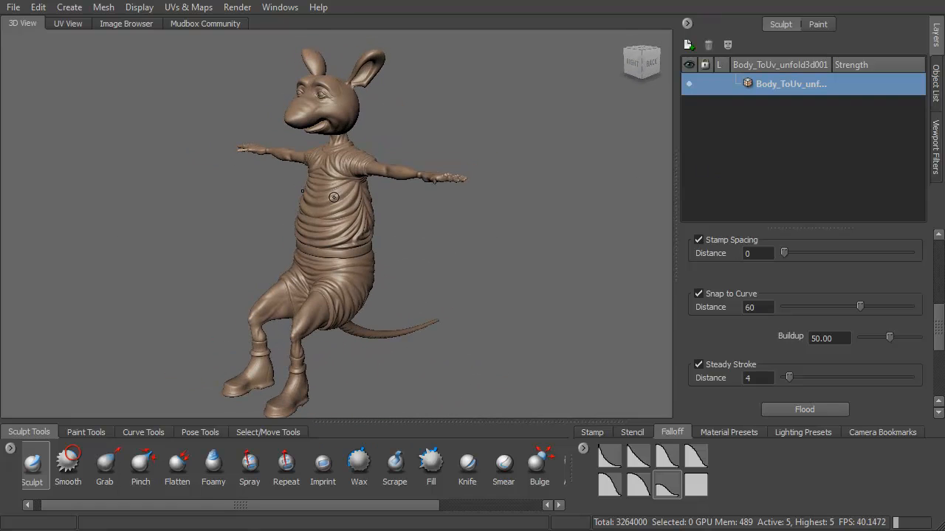
{"action": "left_click_drag", "start_coordinate": [333, 197], "coordinate": [372, 215], "text": "alt"}
{"action": "right_click_drag", "start_coordinate": [343, 220], "coordinate": [339, 313], "text": "alt"}
{"action": "middle_click_drag", "start_coordinate": [340, 313], "coordinate": [349, 372], "text": "alt"}
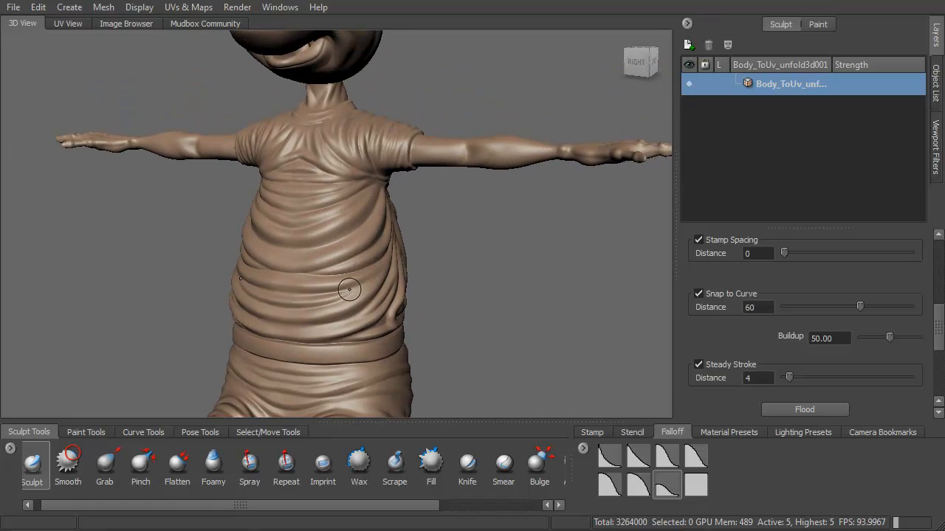
{"action": "mouse_move", "coordinate": [349, 289]}
{"action": "left_mouse_down", "text": "alt"}
{"action": "mouse_move", "coordinate": [533, 287]}
{"action": "mouse_move", "coordinate": [334, 297]}
{"action": "left_mouse_up", "text": "alt"}
{"action": "right_click_drag", "start_coordinate": [334, 298], "coordinate": [346, 194], "text": "alt"}
{"action": "middle_click_drag", "start_coordinate": [345, 193], "coordinate": [365, 262], "text": "alt"}
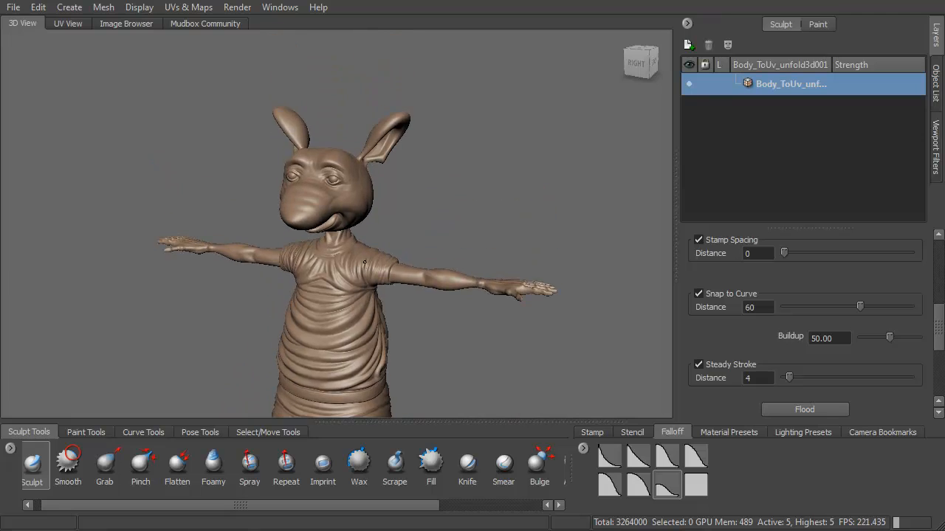
{"action": "left_click_drag", "start_coordinate": [365, 262], "coordinate": [393, 232], "text": "alt"}
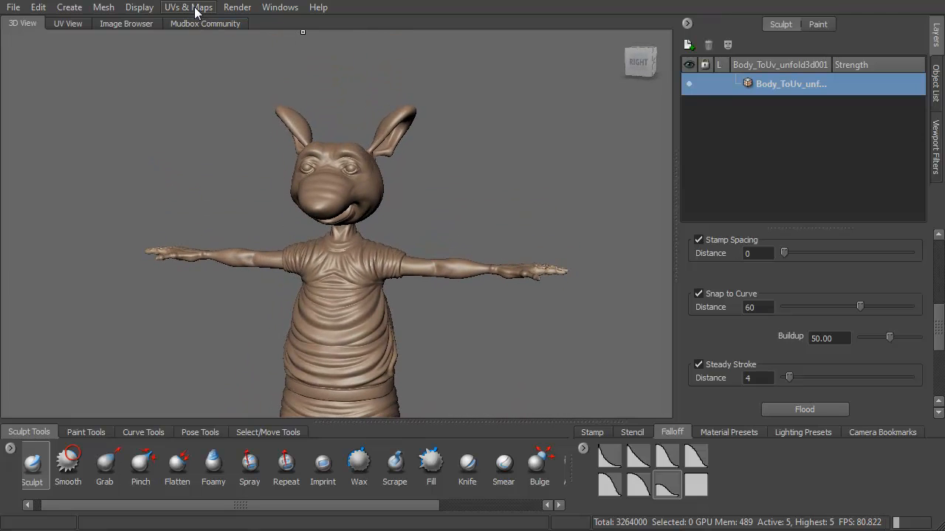
Start a new texture map extraction for a Normal Map, using the level 5 body mesh as the source model.
{"action": "left_click", "coordinate": [242, 10]}
{"action": "mouse_move", "coordinate": [187, 12]}
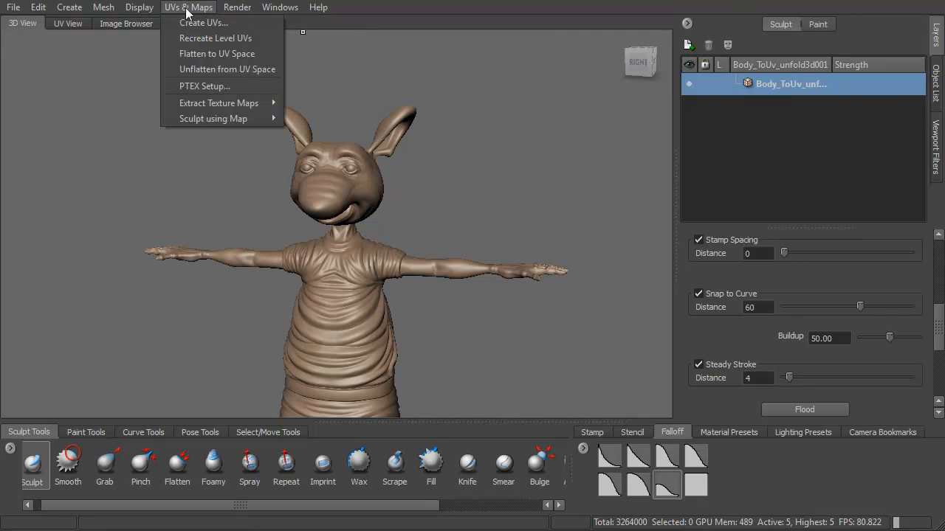
{"action": "mouse_move", "coordinate": [214, 103]}
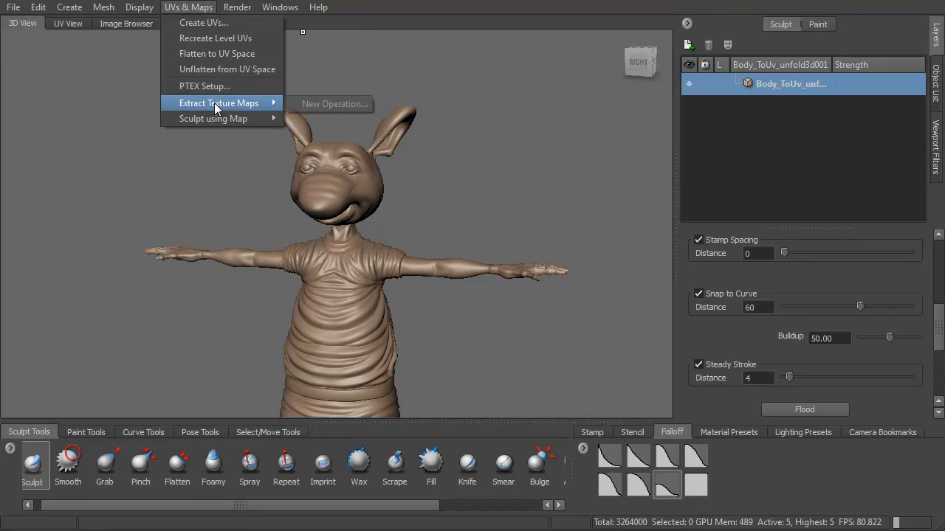
{"action": "left_click", "coordinate": [321, 103]}
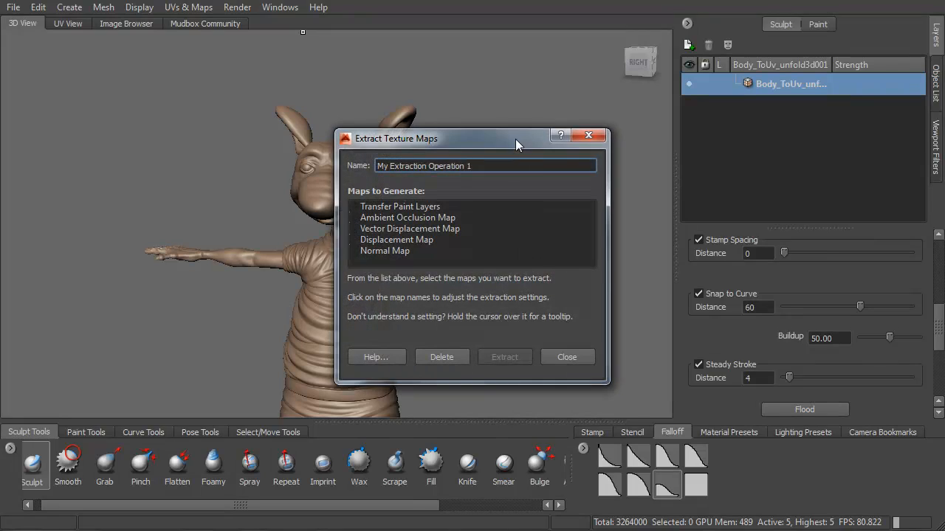
{"action": "left_click", "coordinate": [380, 220]}
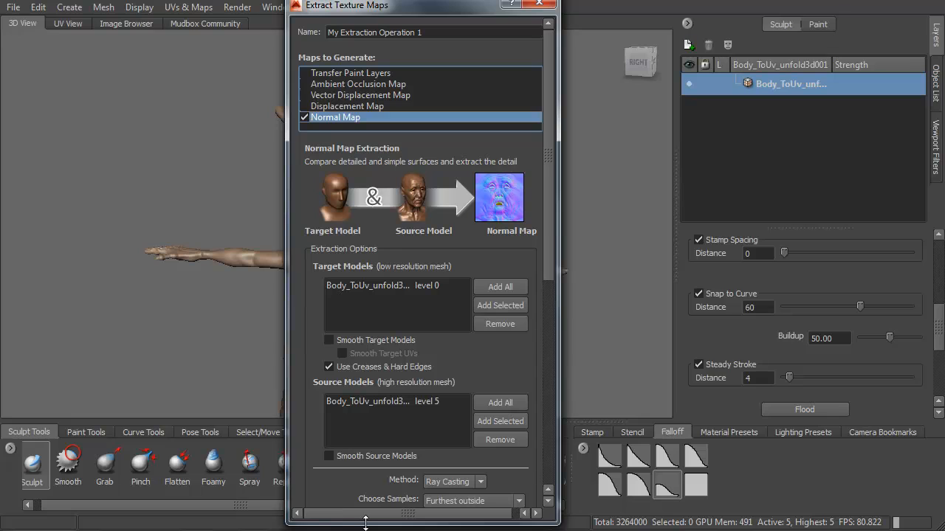
{"action": "left_click_drag", "start_coordinate": [366, 523], "coordinate": [368, 530]}
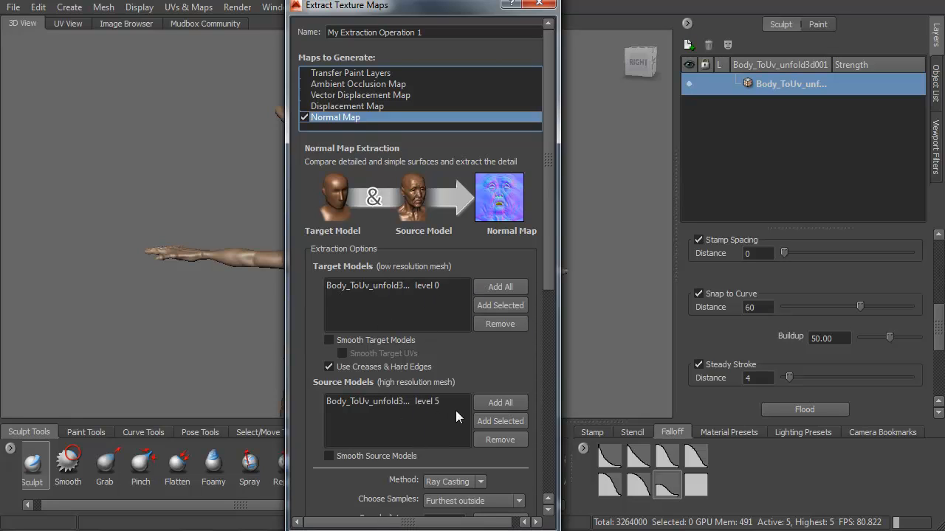
{"action": "right_click", "coordinate": [425, 398]}
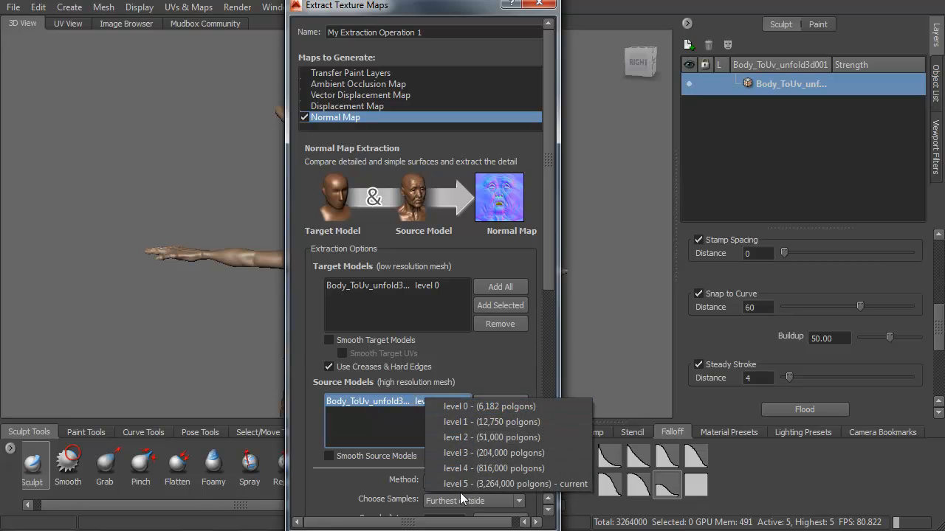
{"action": "left_click", "coordinate": [474, 484]}
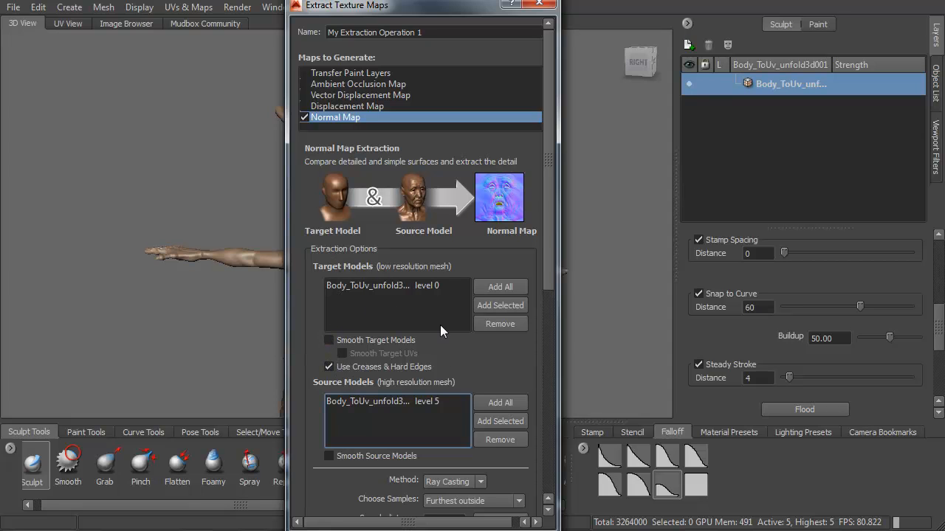
Set the extraction method to Subdivision and the image size to 2048x2048.
{"action": "left_click_drag", "start_coordinate": [547, 231], "coordinate": [525, 377]}
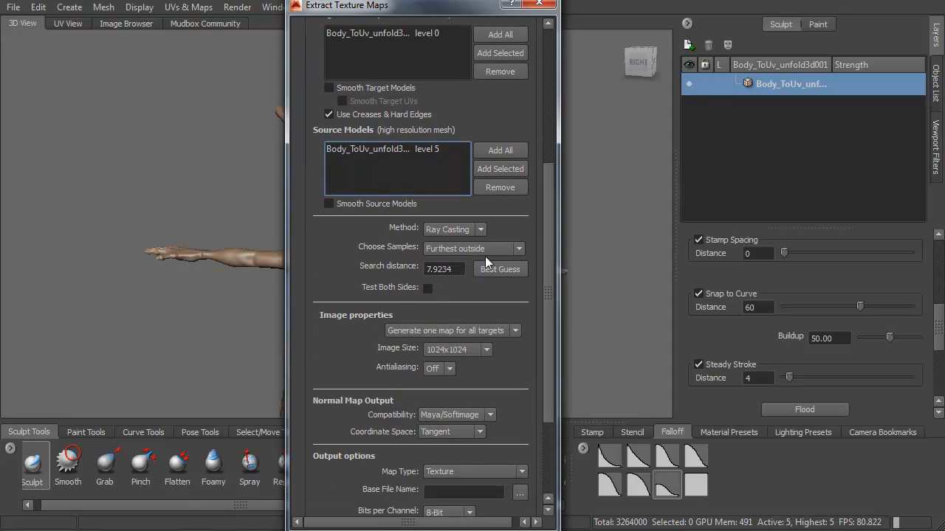
{"action": "left_click", "coordinate": [472, 228]}
{"action": "left_click", "coordinate": [450, 253]}
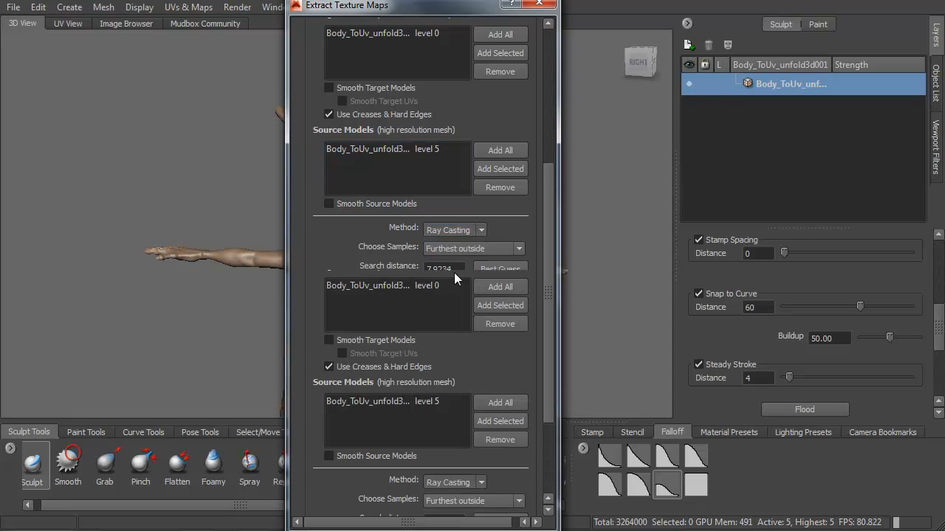
{"action": "left_click_drag", "start_coordinate": [554, 255], "coordinate": [525, 379]}
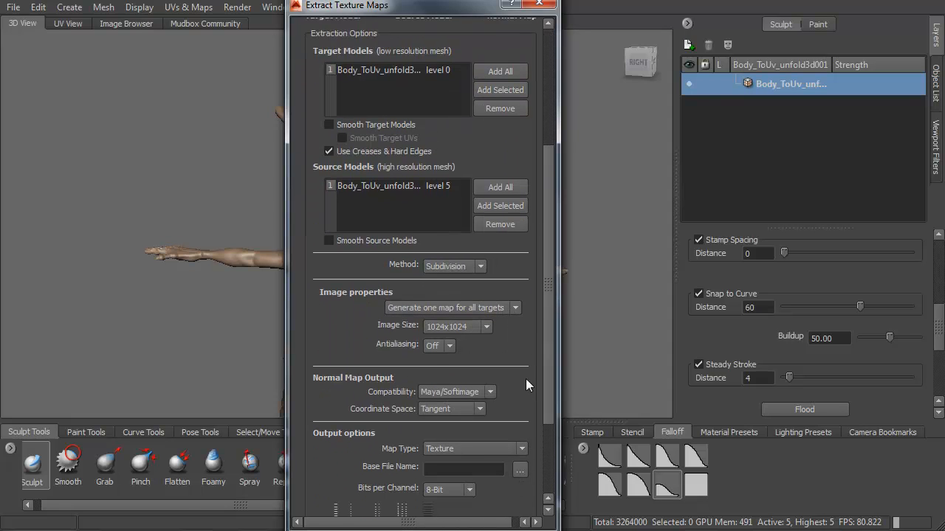
{"action": "left_click", "coordinate": [471, 319]}
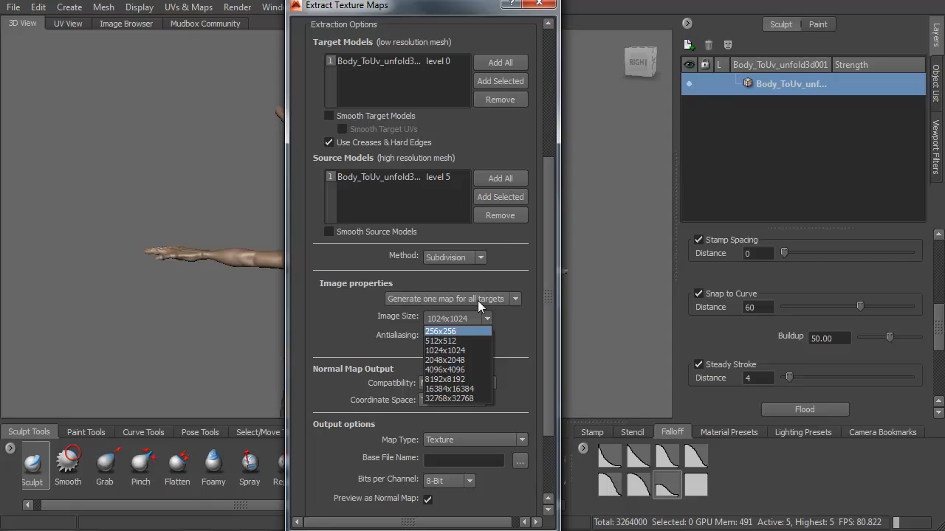
{"action": "left_click", "coordinate": [449, 359]}
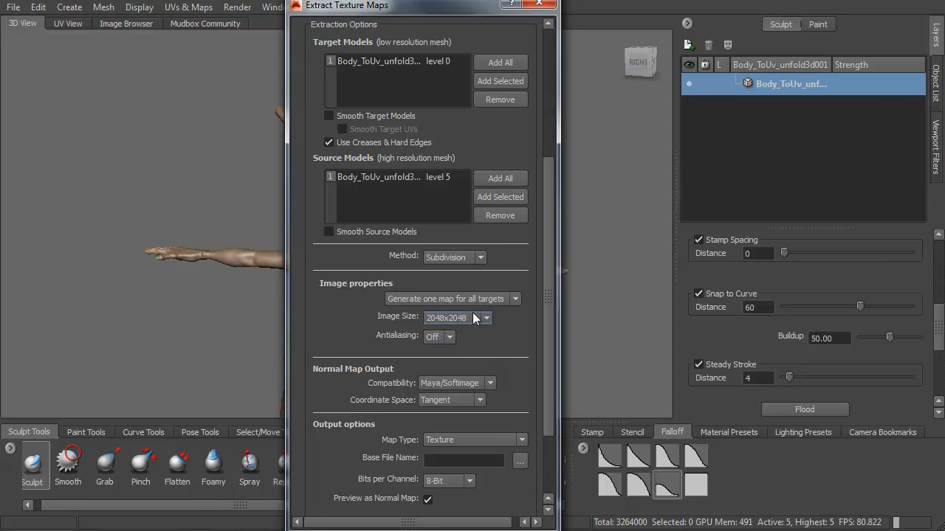
Set the normal map's output file to Rat_Recruit_NM in the _RECRUIT_ folder, as an 8 bit RGBA Targa.
{"action": "left_click_drag", "start_coordinate": [547, 275], "coordinate": [527, 379]}
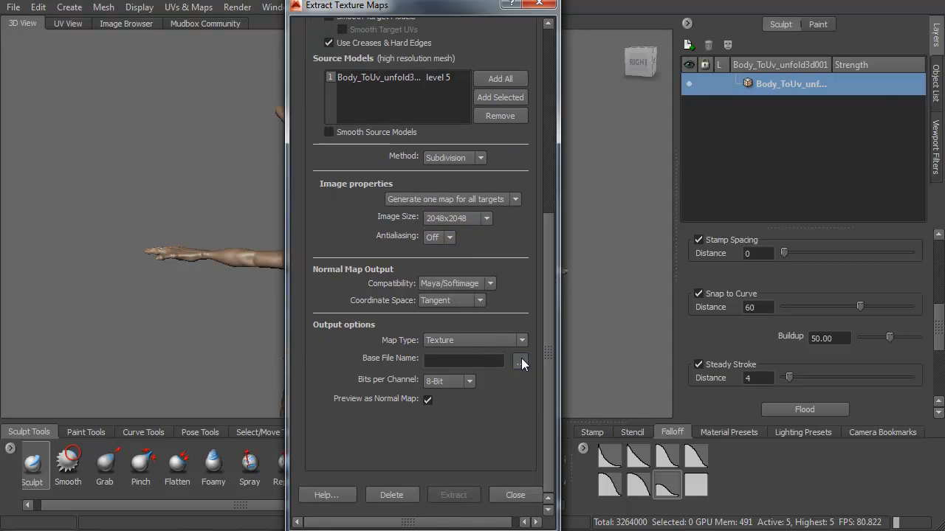
{"action": "left_click", "coordinate": [521, 361]}
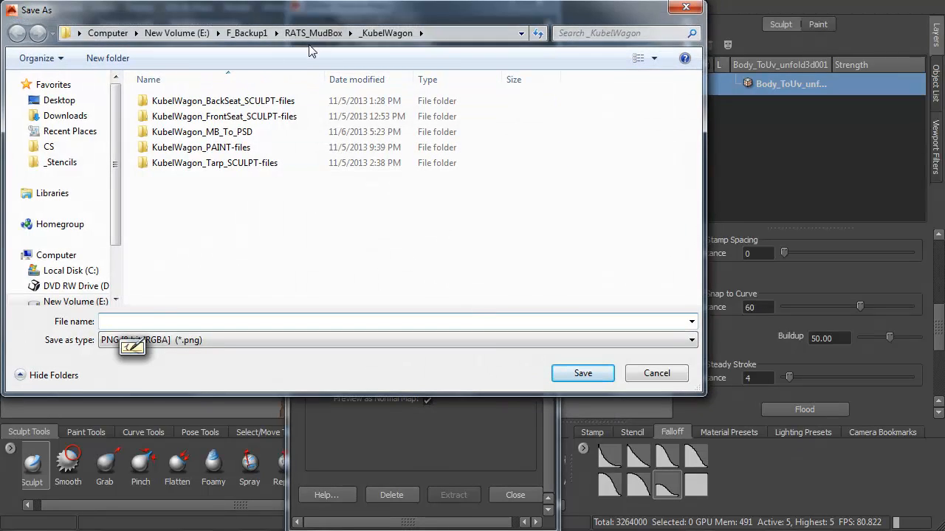
{"action": "left_click", "coordinate": [313, 33]}
{"action": "left_click", "coordinate": [167, 107]}
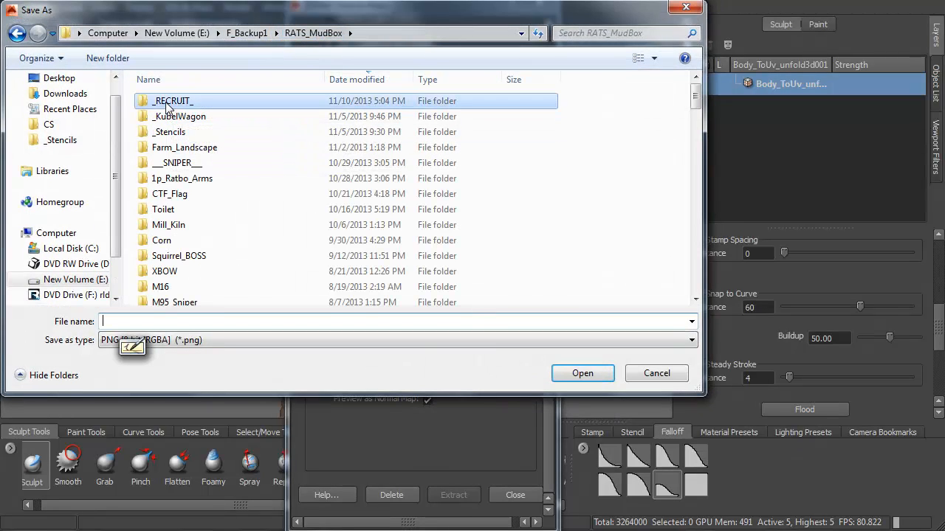
{"action": "double_click", "coordinate": [167, 107]}
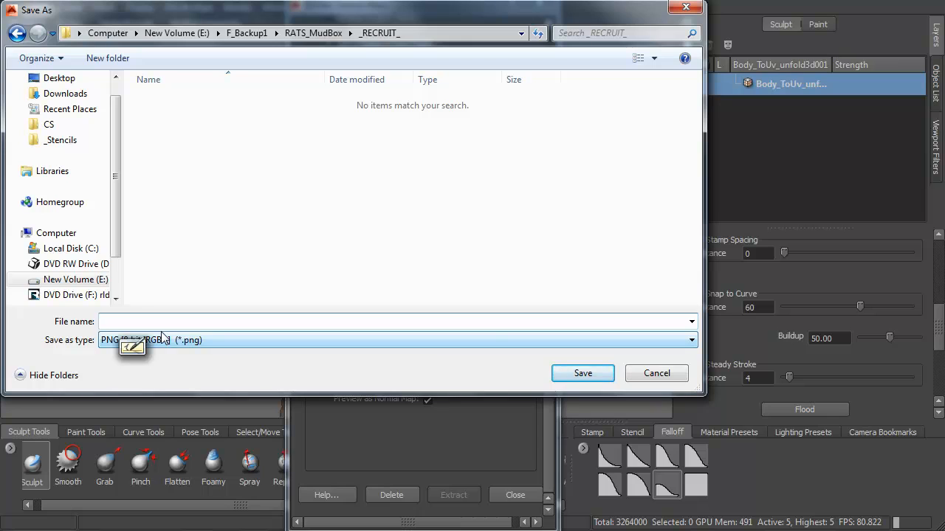
{"action": "type", "text": "Rat"}
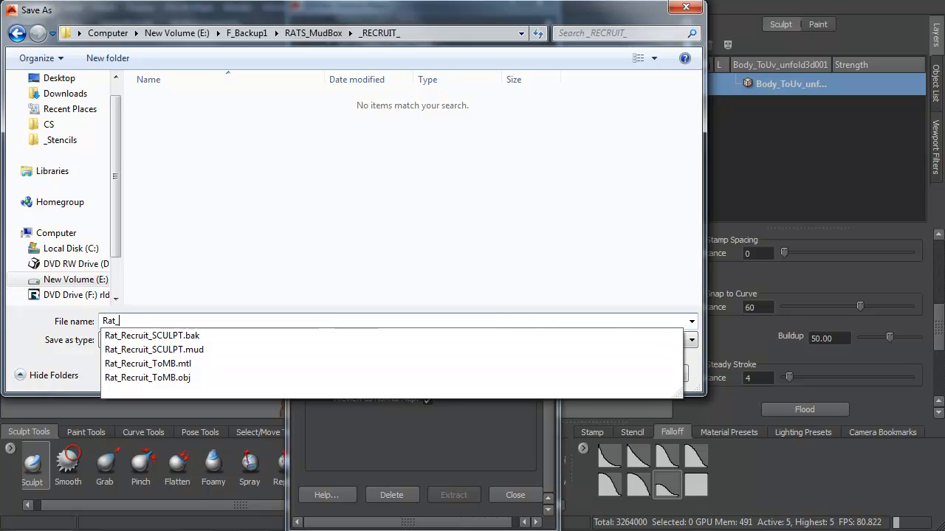
{"action": "type", "text": "_Recruit_NM"}
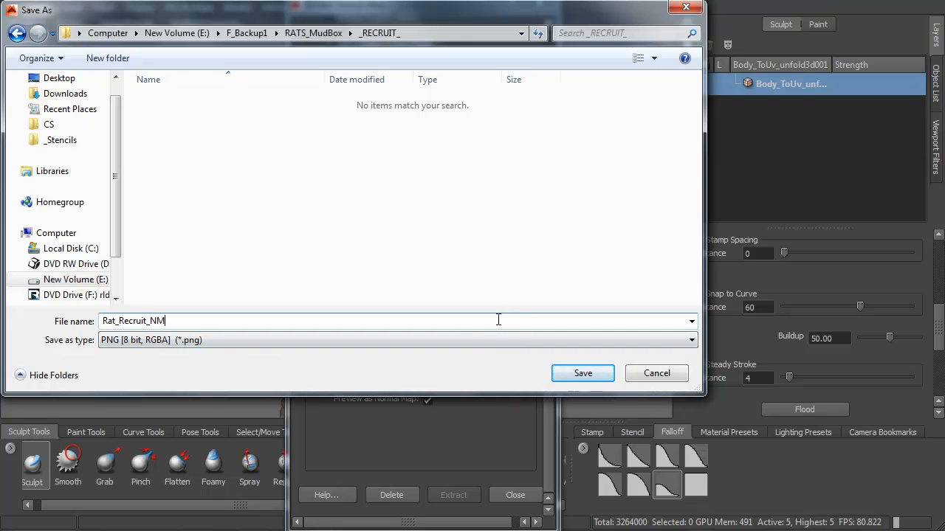
{"action": "left_click", "coordinate": [485, 341]}
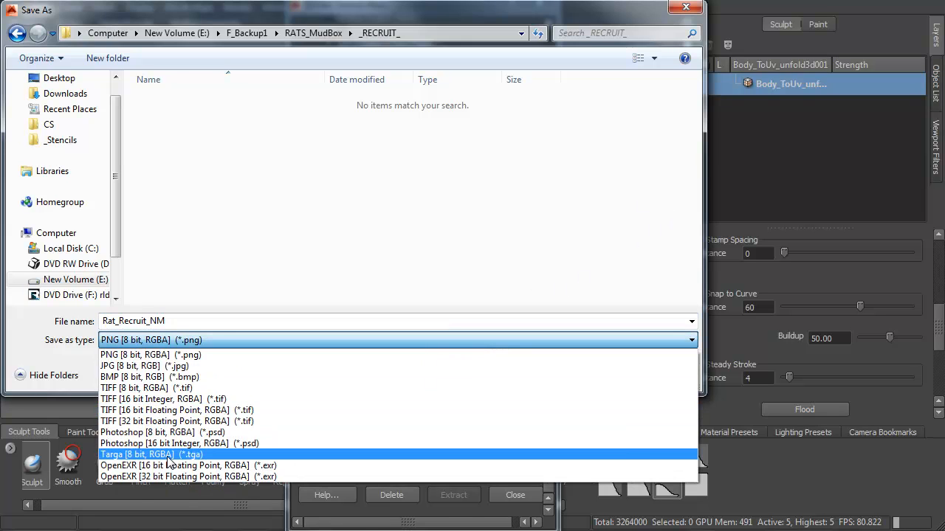
{"action": "left_click", "coordinate": [170, 454]}
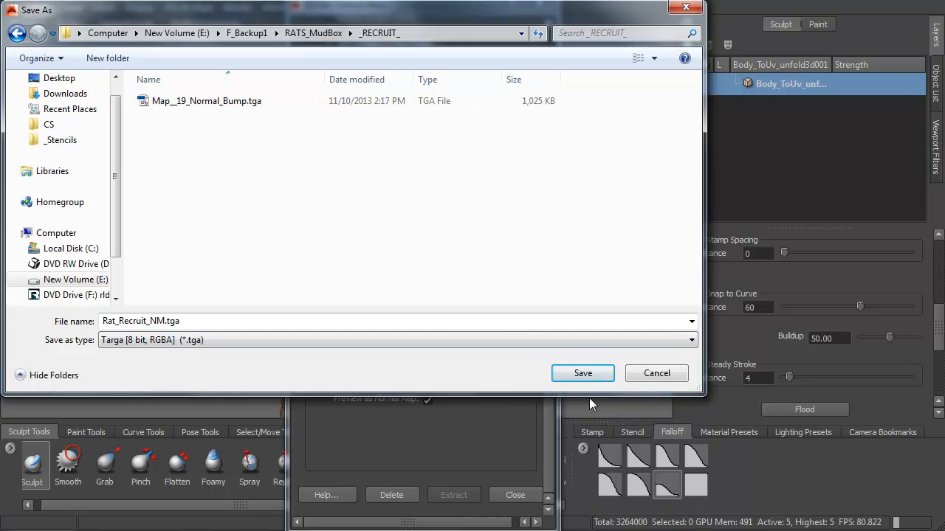
{"action": "left_click", "coordinate": [592, 374]}
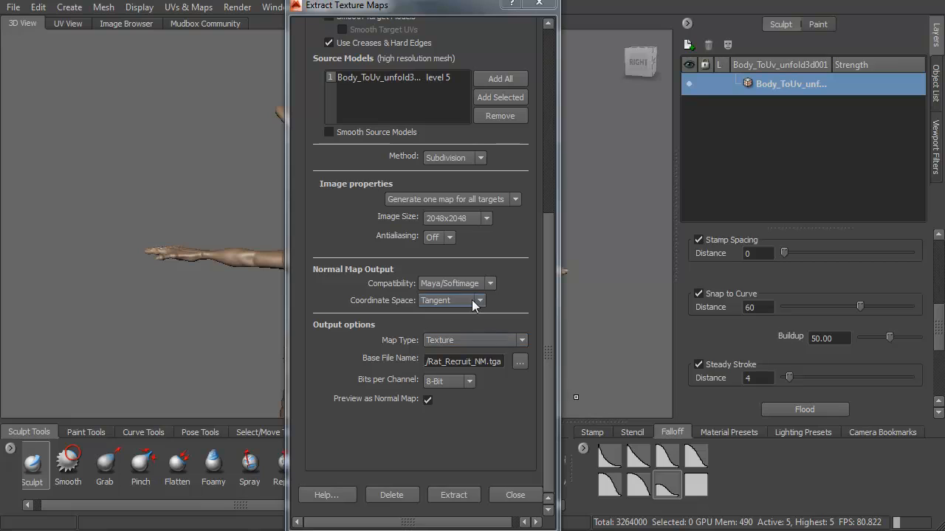
Set the normal map compatibility to 3ds Max and extract the map, dismissing the results.
{"action": "left_click", "coordinate": [454, 284]}
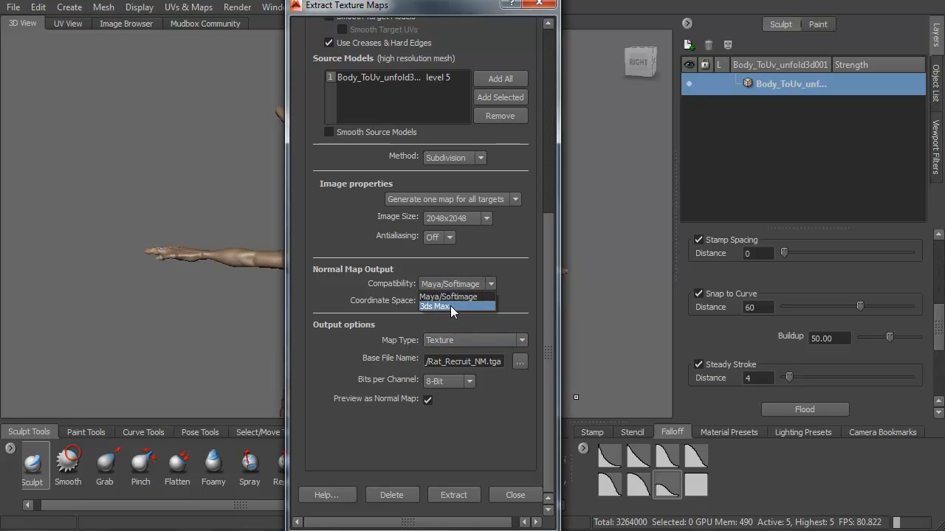
{"action": "left_click", "coordinate": [451, 306]}
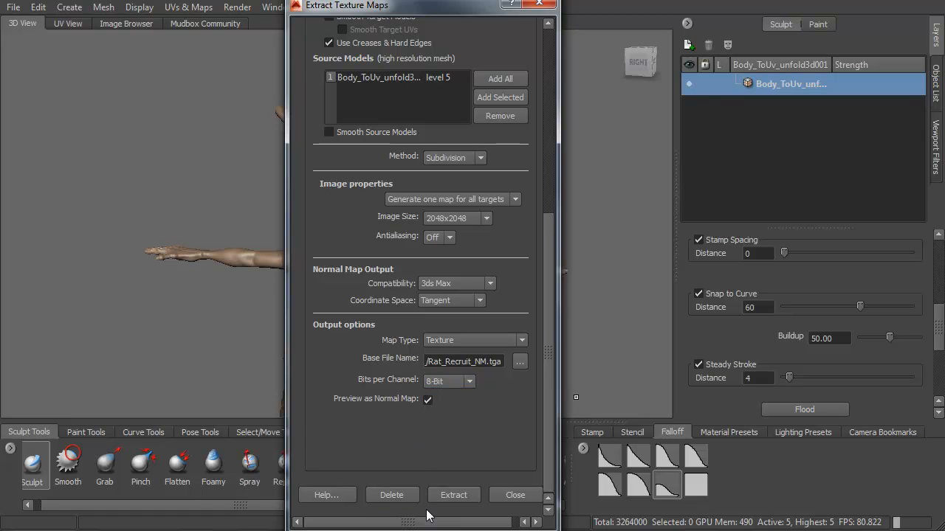
{"action": "left_click", "coordinate": [453, 495]}
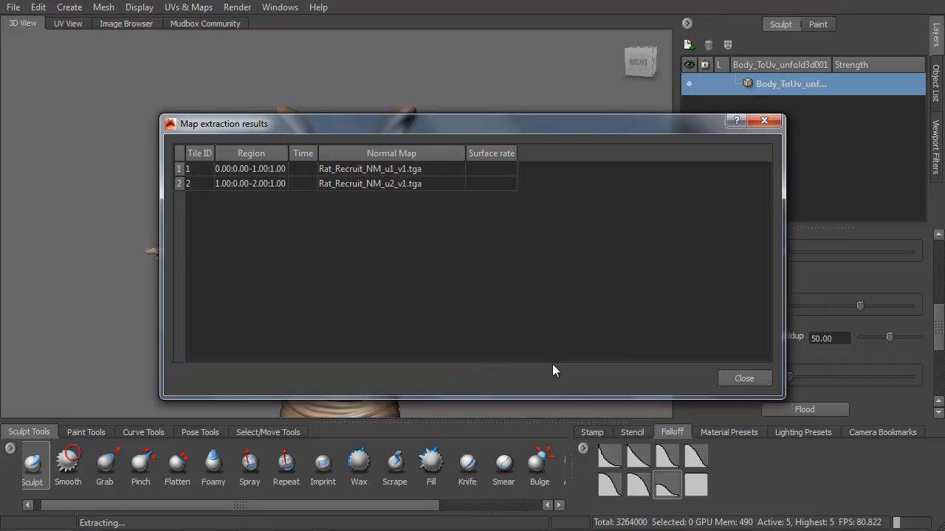
{"action": "left_click", "coordinate": [484, 282]}
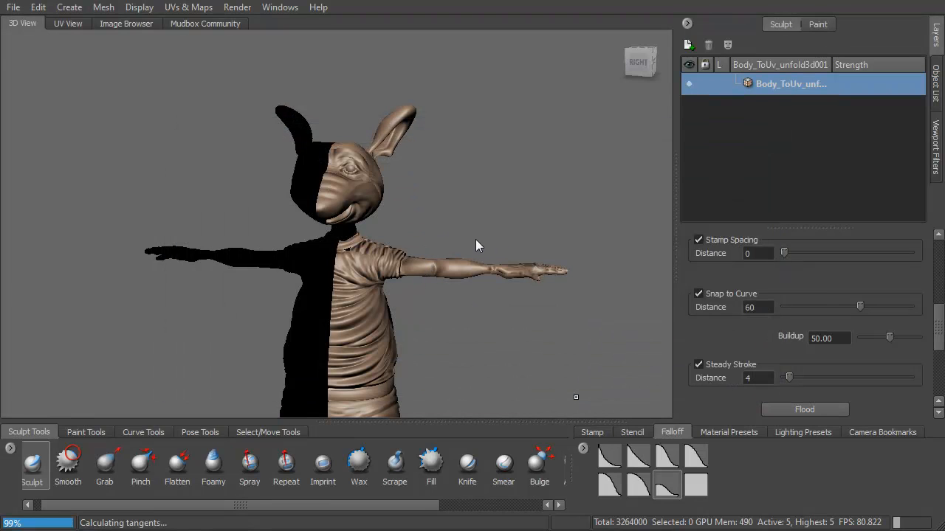
Hide the Rat_Recruit_NM normal map layer on the body.
{"action": "left_click_drag", "start_coordinate": [476, 239], "coordinate": [453, 252], "text": "alt"}
{"action": "left_click_drag", "start_coordinate": [394, 185], "coordinate": [435, 276], "text": "alt"}
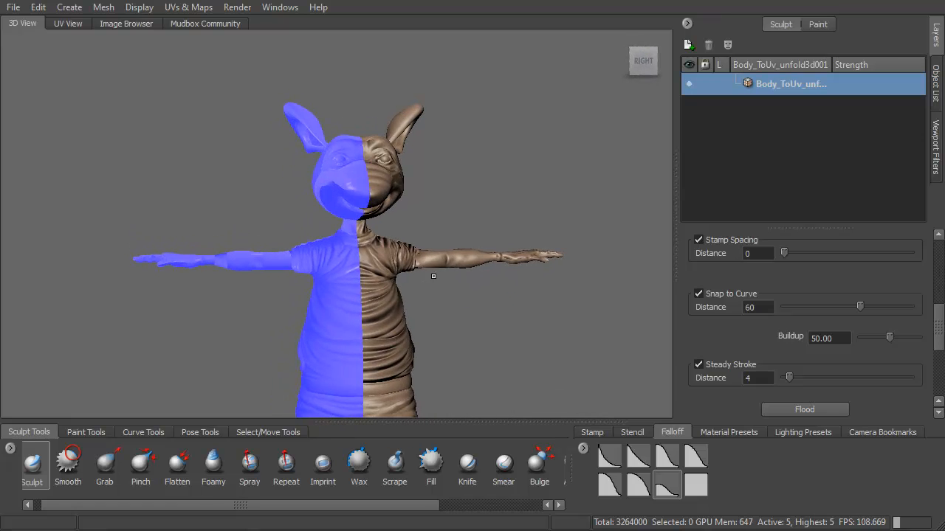
{"action": "right_click_drag", "start_coordinate": [391, 194], "coordinate": [443, 254], "text": "alt"}
{"action": "left_click_drag", "start_coordinate": [307, 265], "coordinate": [447, 242], "text": "alt"}
{"action": "key", "text": "a"}
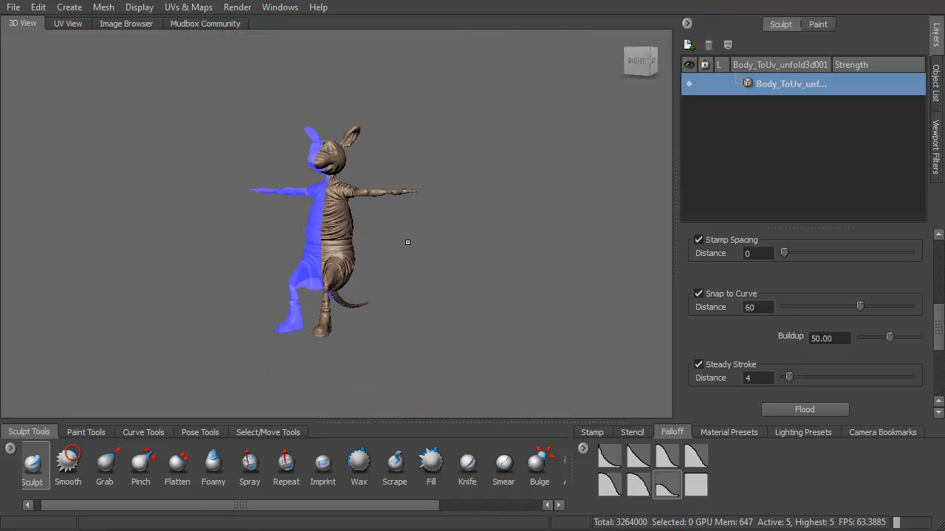
{"action": "left_click", "coordinate": [826, 25]}
{"action": "left_click", "coordinate": [689, 107]}
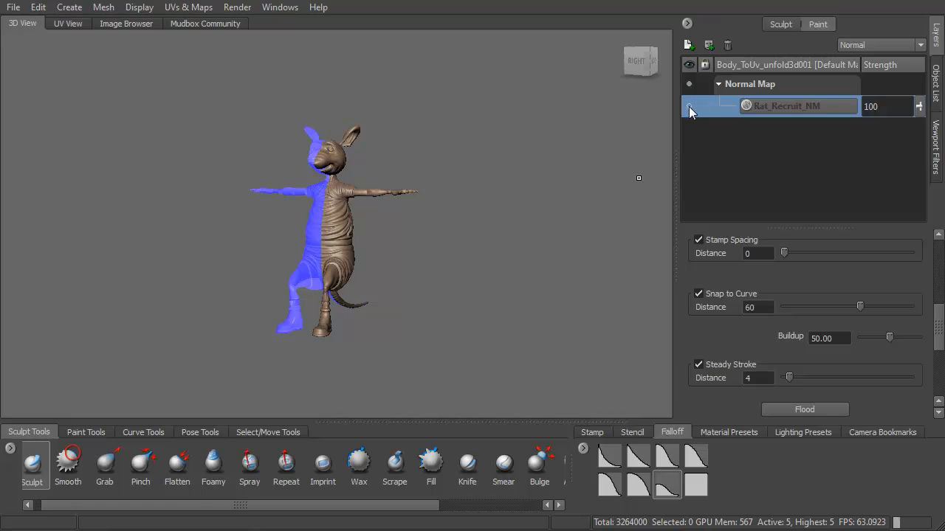
Show the Rat_Recruit_NM layer again after viewing the bare sculpt, and examine the map on the back of the shorts.
{"action": "left_click_drag", "start_coordinate": [386, 175], "coordinate": [426, 191], "text": "alt"}
{"action": "right_click_drag", "start_coordinate": [414, 180], "coordinate": [415, 255], "text": "alt"}
{"action": "left_click_drag", "start_coordinate": [403, 258], "coordinate": [386, 243], "text": "alt"}
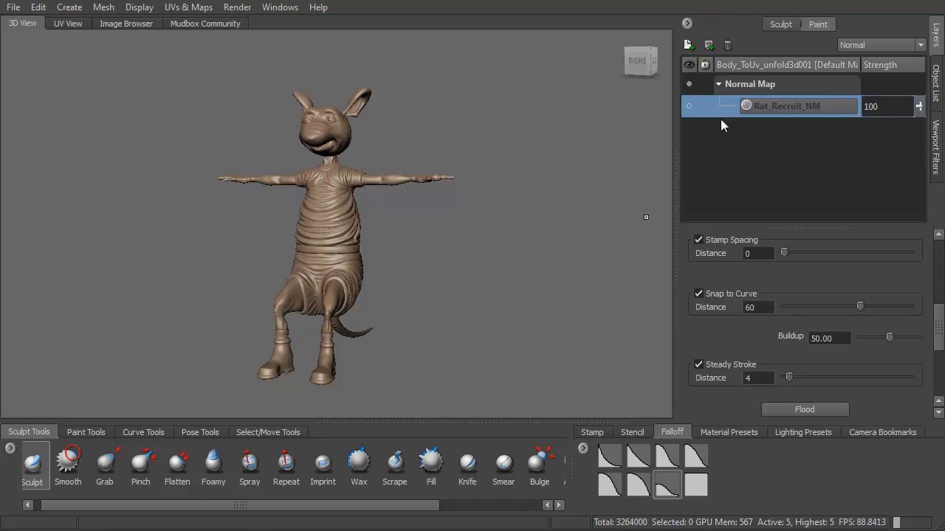
{"action": "left_click", "coordinate": [690, 107]}
{"action": "right_click_drag", "start_coordinate": [439, 193], "coordinate": [386, 223], "text": "alt"}
{"action": "left_click_drag", "start_coordinate": [387, 223], "coordinate": [305, 179], "text": "alt"}
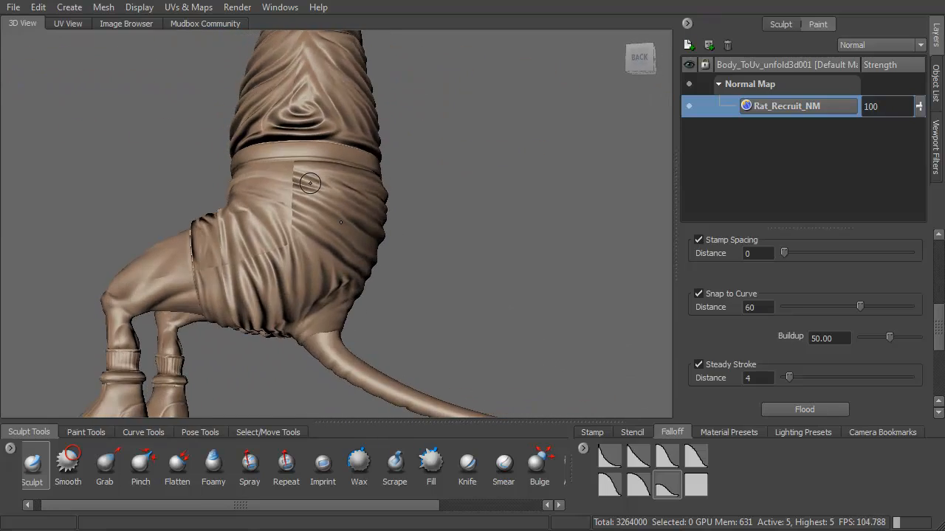
Examine the Rat_Recruit_NM normal map on the rat's shorts, shirt, arms and head, from close up to the full body.
{"action": "right_click_drag", "start_coordinate": [305, 179], "coordinate": [325, 270], "text": "alt"}
{"action": "mouse_move", "coordinate": [325, 270]}
{"action": "left_mouse_down", "text": "alt"}
{"action": "mouse_move", "coordinate": [285, 235]}
{"action": "mouse_move", "coordinate": [289, 257]}
{"action": "mouse_move", "coordinate": [559, 254]}
{"action": "mouse_move", "coordinate": [443, 266]}
{"action": "mouse_move", "coordinate": [333, 295]}
{"action": "mouse_move", "coordinate": [306, 268]}
{"action": "mouse_move", "coordinate": [320, 277]}
{"action": "left_mouse_up", "text": "alt"}
{"action": "right_click_drag", "start_coordinate": [319, 277], "coordinate": [317, 159], "text": "alt"}
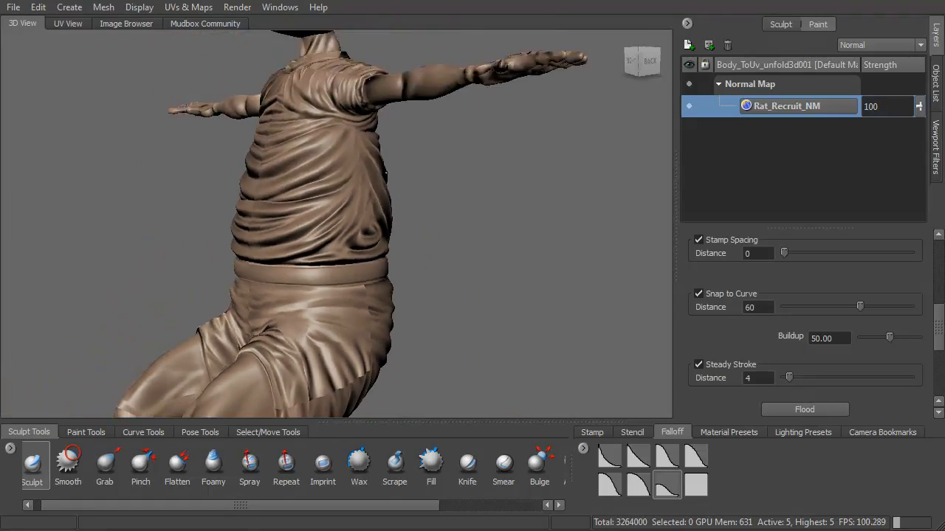
{"action": "middle_click_drag", "start_coordinate": [318, 158], "coordinate": [391, 258], "text": "alt"}
{"action": "left_click_drag", "start_coordinate": [391, 258], "coordinate": [351, 192], "text": "alt"}
{"action": "middle_click_drag", "start_coordinate": [299, 107], "coordinate": [380, 245], "text": "alt"}
{"action": "right_click_drag", "start_coordinate": [380, 244], "coordinate": [379, 295], "text": "alt"}
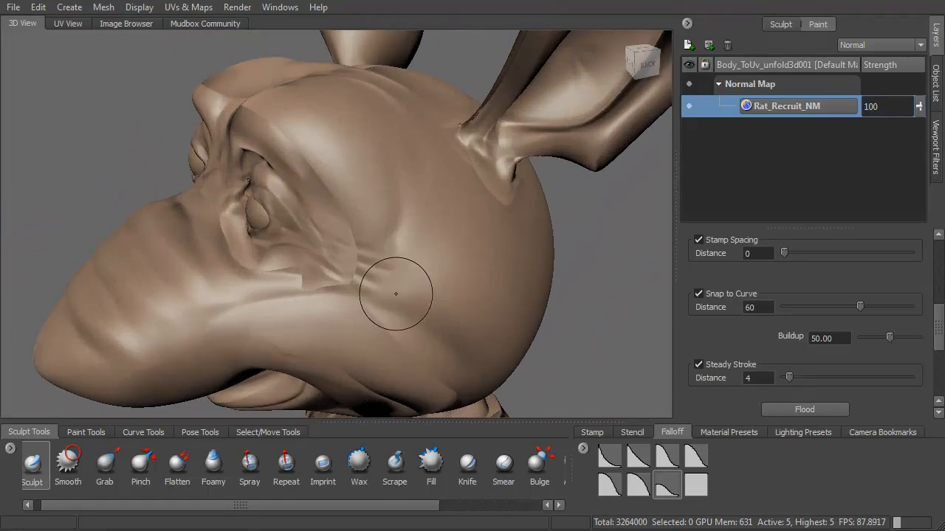
{"action": "left_click_drag", "start_coordinate": [380, 296], "coordinate": [447, 240], "text": "alt"}
{"action": "right_click_drag", "start_coordinate": [447, 241], "coordinate": [415, 98], "text": "alt"}
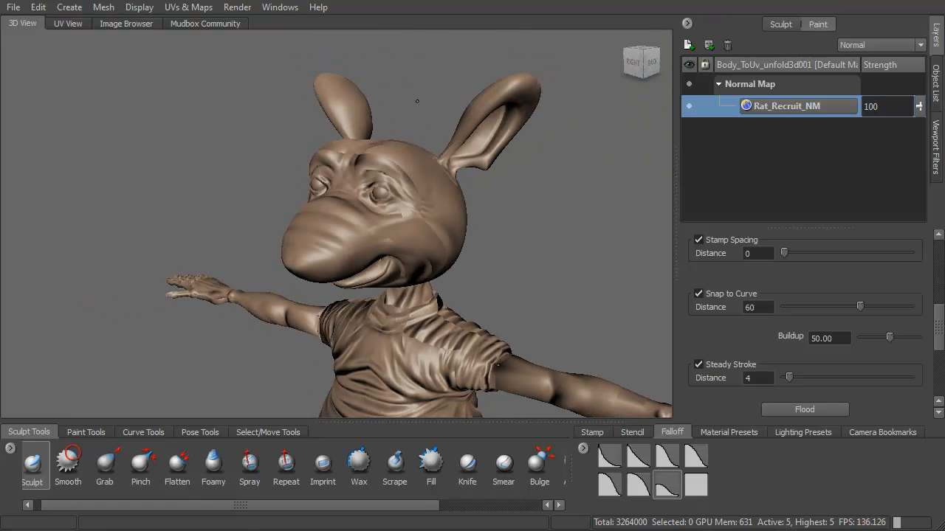
{"action": "middle_click_drag", "start_coordinate": [414, 328], "coordinate": [406, 223], "text": "alt"}
{"action": "left_click_drag", "start_coordinate": [407, 273], "coordinate": [393, 273], "text": "alt"}
{"action": "right_click_drag", "start_coordinate": [393, 273], "coordinate": [387, 215], "text": "alt"}
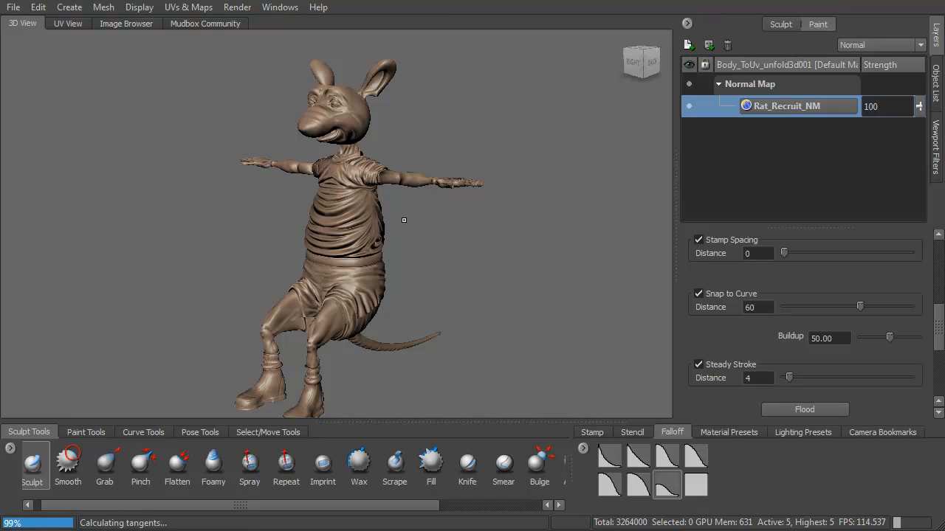
Lower the body mesh from subdivision level 5 to level 0 while keeping the normal map applied.
{"action": "key", "text": "Page_Down"}
{"action": "key", "text": "Page_Down"}
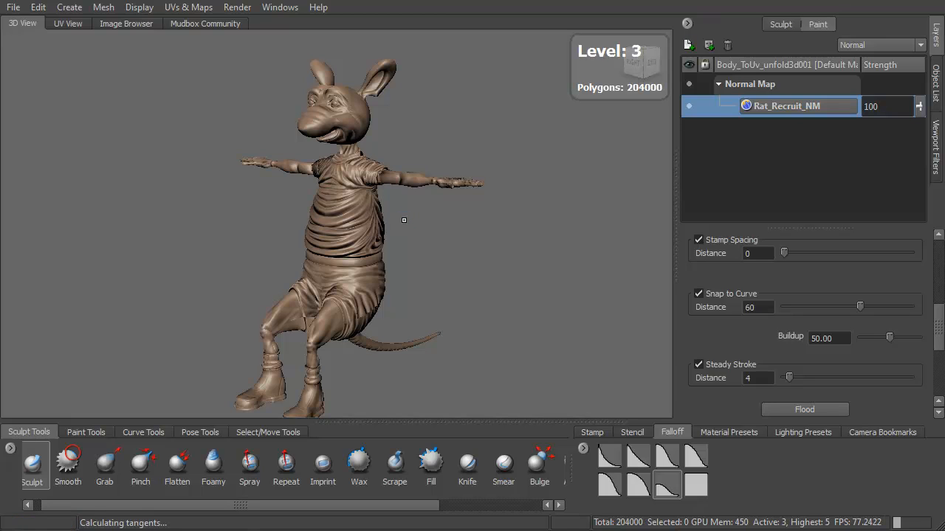
{"action": "key", "text": "Page_Down"}
{"action": "key", "text": "Page_Down"}
{"action": "key", "text": "Page_Down"}
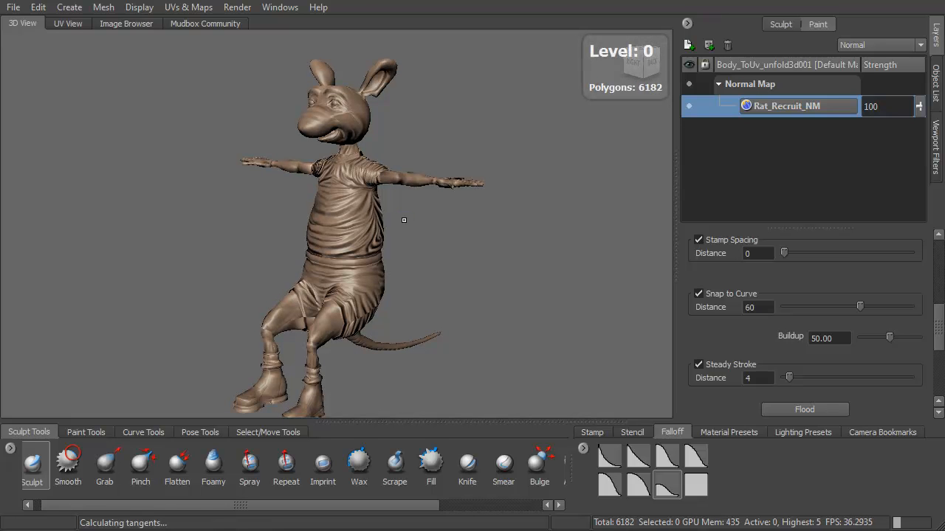
Inspect the normal map on the lowest-resolution rat body from the front and the side.
{"action": "left_click_drag", "start_coordinate": [421, 186], "coordinate": [477, 188], "text": "alt"}
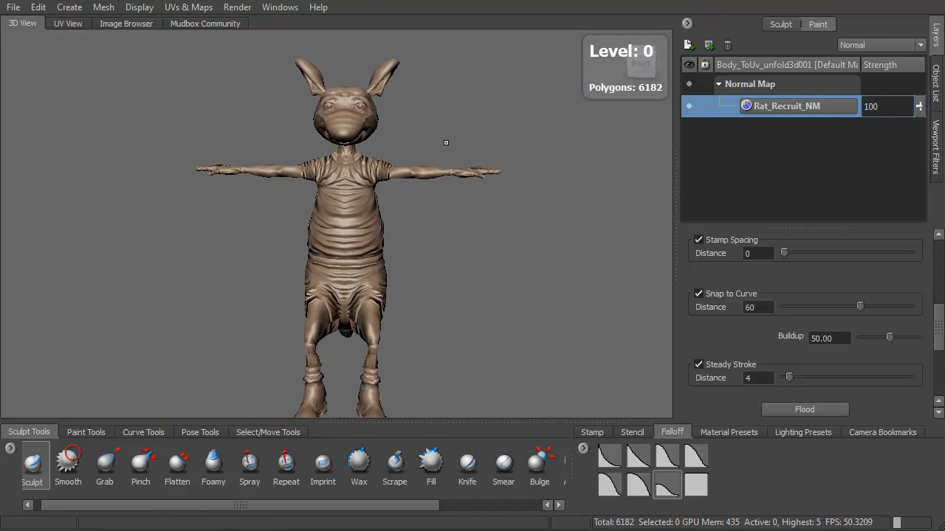
{"action": "right_click_drag", "start_coordinate": [446, 142], "coordinate": [431, 437], "text": "alt"}
{"action": "mouse_move", "coordinate": [410, 187]}
{"action": "left_mouse_down", "text": "alt"}
{"action": "mouse_move", "coordinate": [325, 268]}
{"action": "mouse_move", "coordinate": [303, 244]}
{"action": "mouse_move", "coordinate": [350, 205]}
{"action": "mouse_move", "coordinate": [406, 192]}
{"action": "left_mouse_up", "text": "alt"}
{"action": "right_click_drag", "start_coordinate": [407, 192], "coordinate": [389, 156], "text": "alt"}
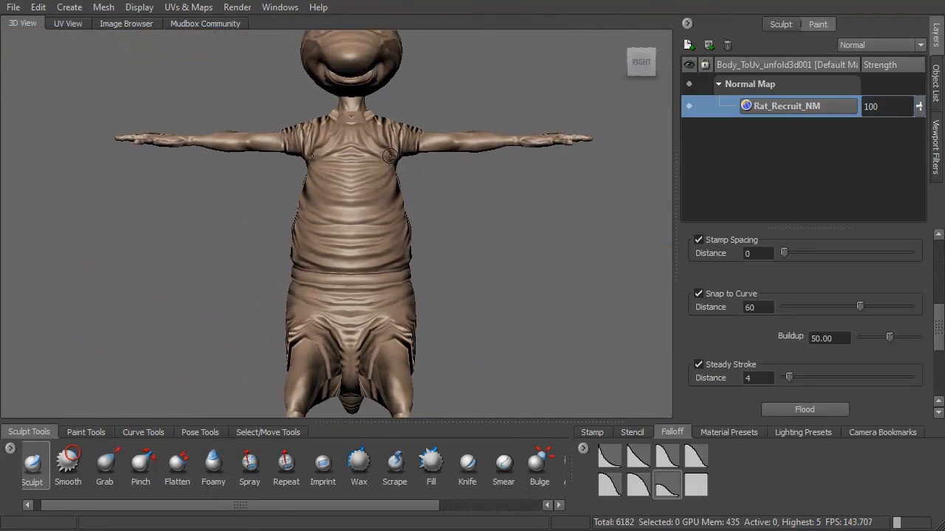
{"action": "middle_click_drag", "start_coordinate": [374, 259], "coordinate": [397, 217], "text": "alt"}
{"action": "left_click_drag", "start_coordinate": [398, 217], "coordinate": [371, 229], "text": "alt"}
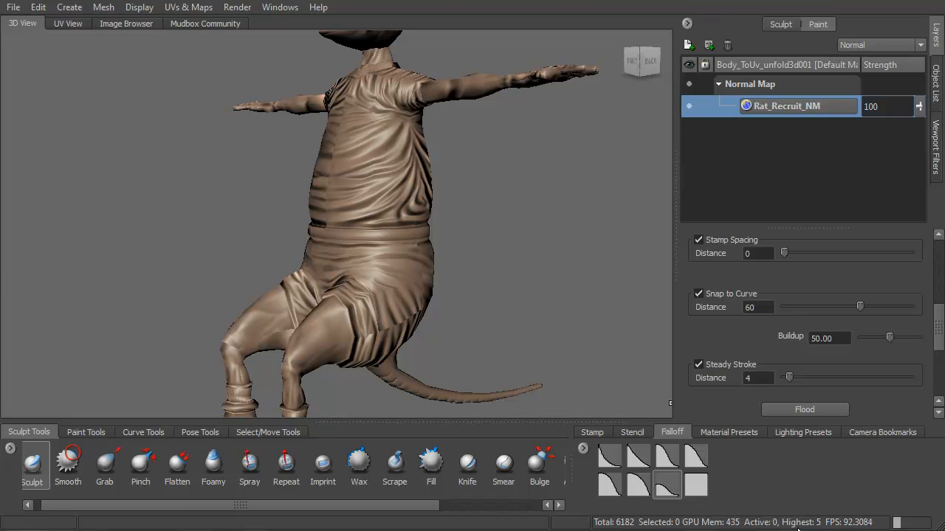
{"action": "left_click_drag", "start_coordinate": [410, 269], "coordinate": [336, 133], "text": "alt"}
{"action": "left_click_drag", "start_coordinate": [239, 162], "coordinate": [480, 249], "text": "alt"}
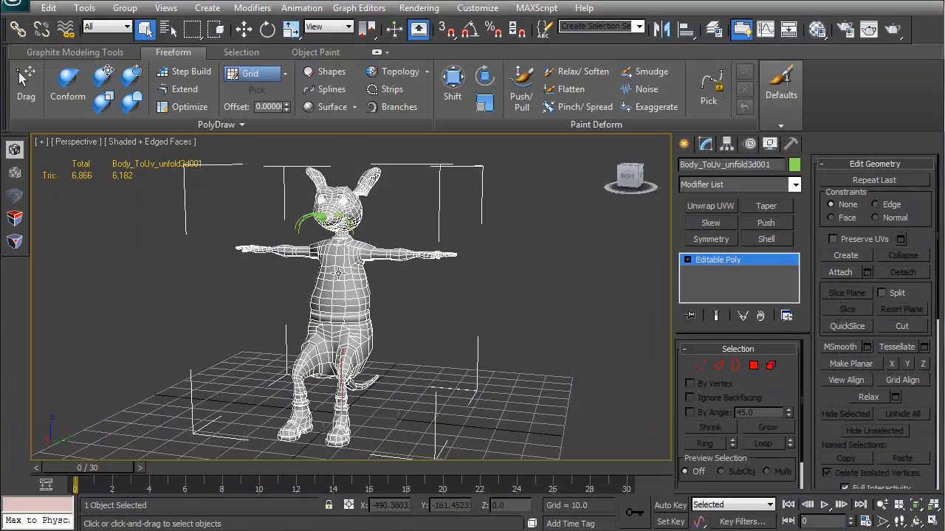
Switch to 3ds Max and clone the rat body along the Y axis as an independent copy beside the original.
{"action": "middle_click_drag", "start_coordinate": [339, 295], "coordinate": [384, 282], "text": "alt"}
{"action": "middle_click_drag", "start_coordinate": [399, 301], "coordinate": [335, 288]}
{"action": "scroll", "coordinate": [295, 344], "scroll_direction": "up", "scroll_amount": 2}
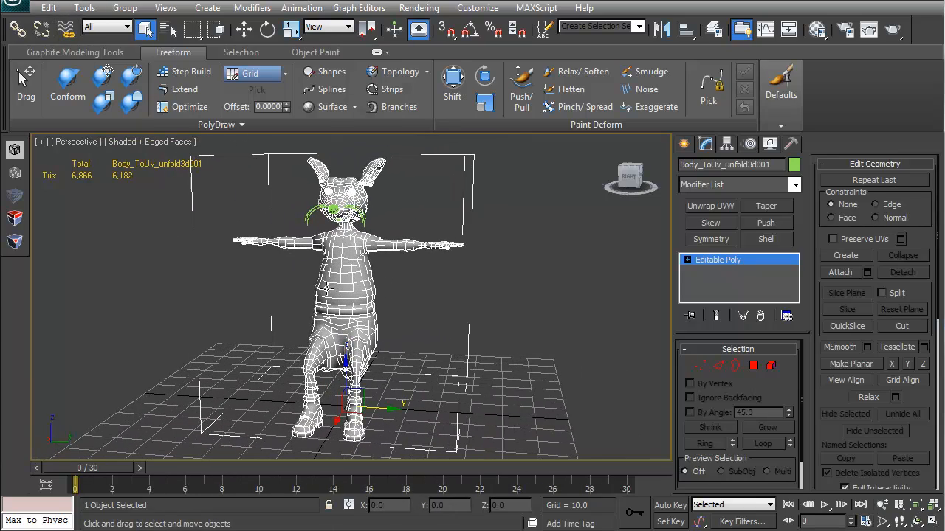
{"action": "key", "text": "w"}
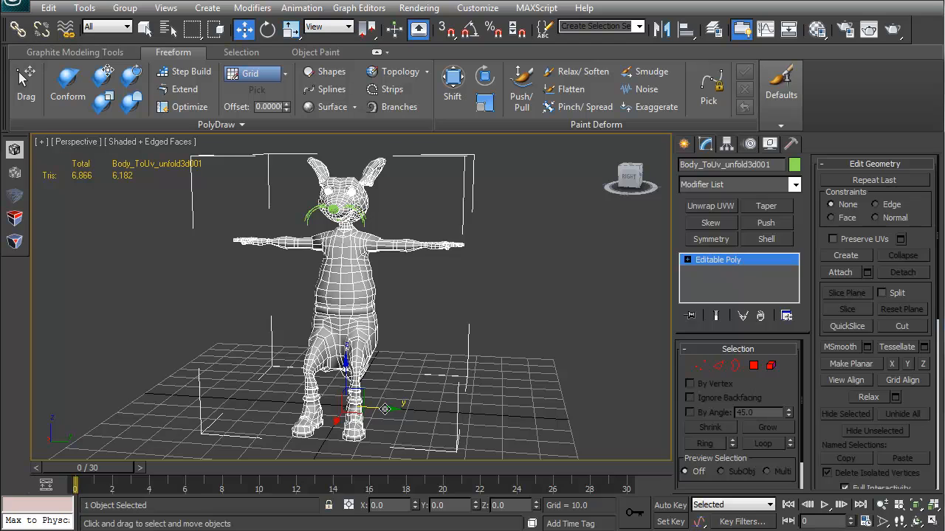
{"action": "left_click_drag", "start_coordinate": [386, 409], "coordinate": [638, 427], "text": "shift"}
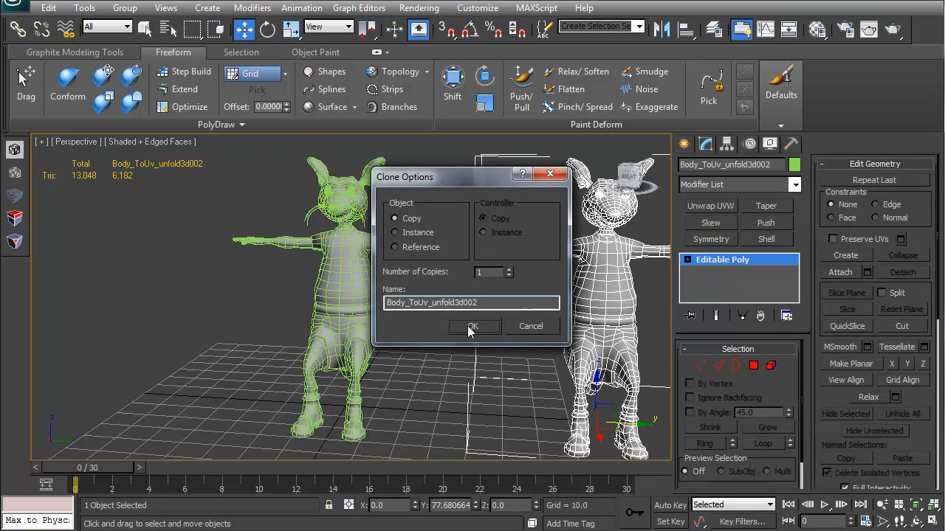
{"action": "left_click", "coordinate": [468, 326]}
Add an Unwrap UVW modifier to the original rat body and open its UVs in the UV editor.
{"action": "left_click", "coordinate": [345, 282]}
{"action": "mouse_move", "coordinate": [350, 286]}
{"action": "middle_mouse_down"}
{"action": "mouse_move", "coordinate": [350, 259]}
{"action": "mouse_move", "coordinate": [356, 315]}
{"action": "middle_mouse_up"}
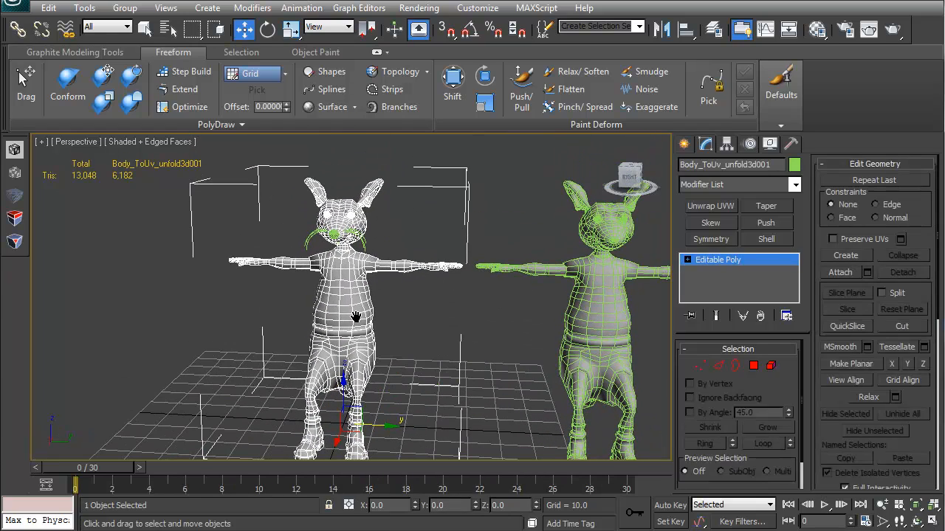
{"action": "left_click", "coordinate": [710, 206]}
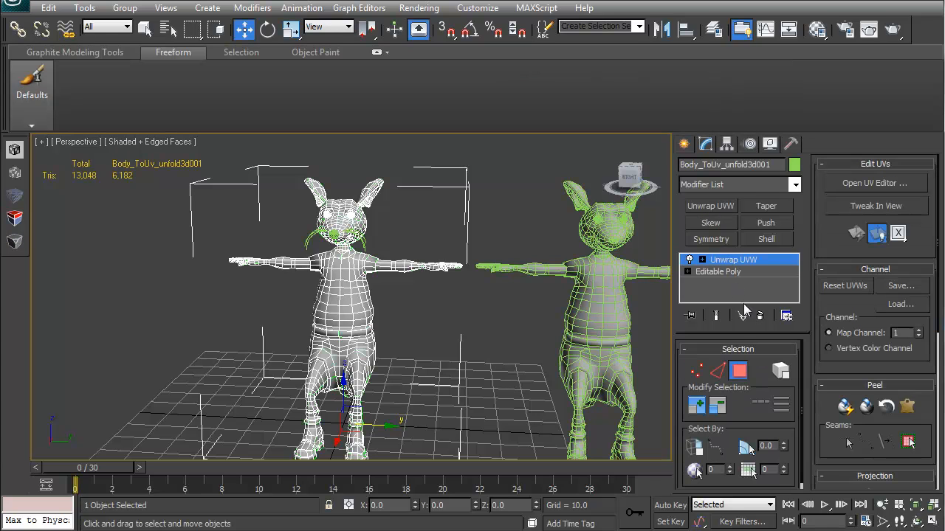
{"action": "left_click", "coordinate": [882, 187]}
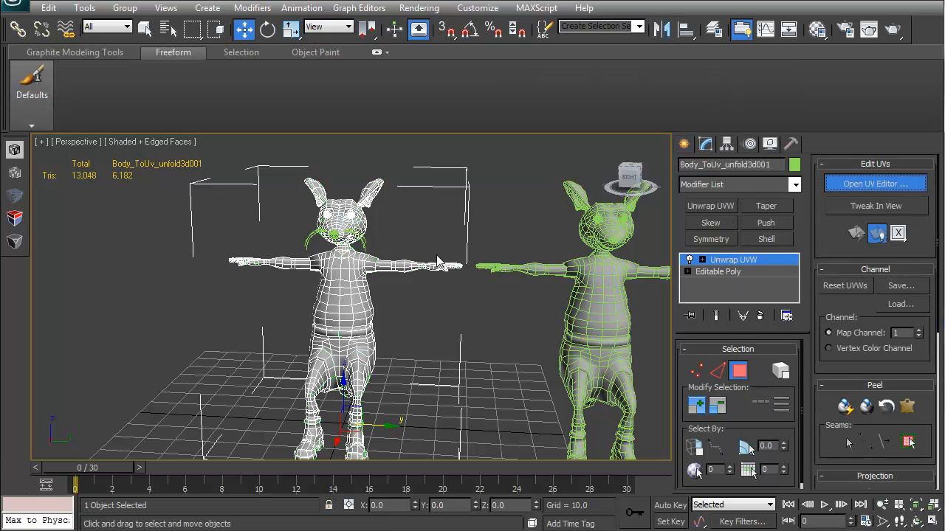
{"action": "scroll", "coordinate": [223, 275], "scroll_direction": "down", "scroll_amount": 5}
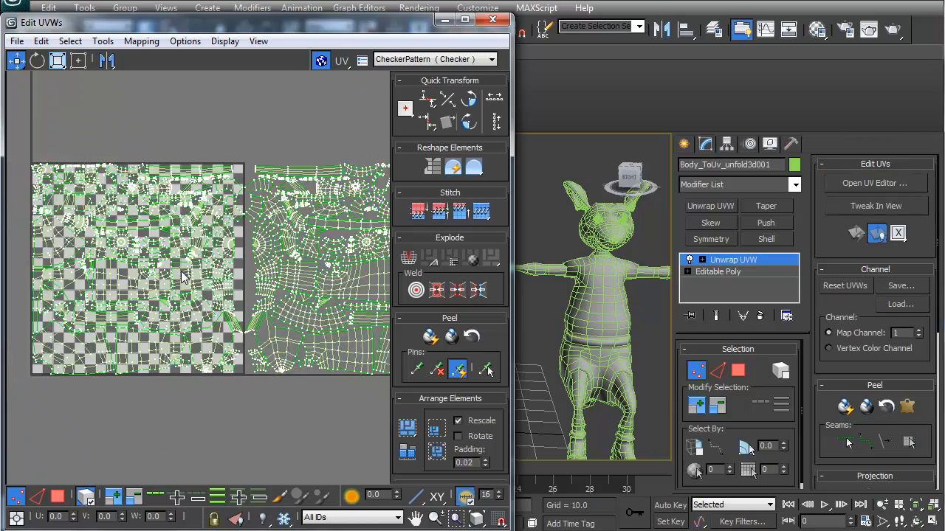
{"action": "left_click_drag", "start_coordinate": [410, 28], "coordinate": [581, 123]}
{"action": "middle_click_drag", "start_coordinate": [431, 340], "coordinate": [370, 303]}
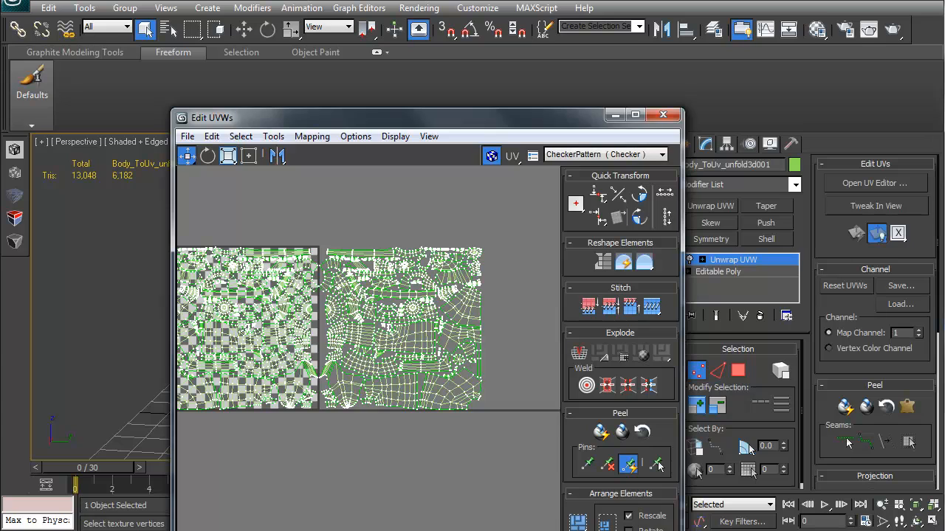
Select the UV faces outside the checkered tile and offset them in U so they overlap the shells inside it.
{"action": "key", "text": "3"}
{"action": "left_click_drag", "start_coordinate": [503, 212], "coordinate": [433, 344]}
{"action": "left_click_drag", "start_coordinate": [320, 458], "coordinate": [322, 459]}
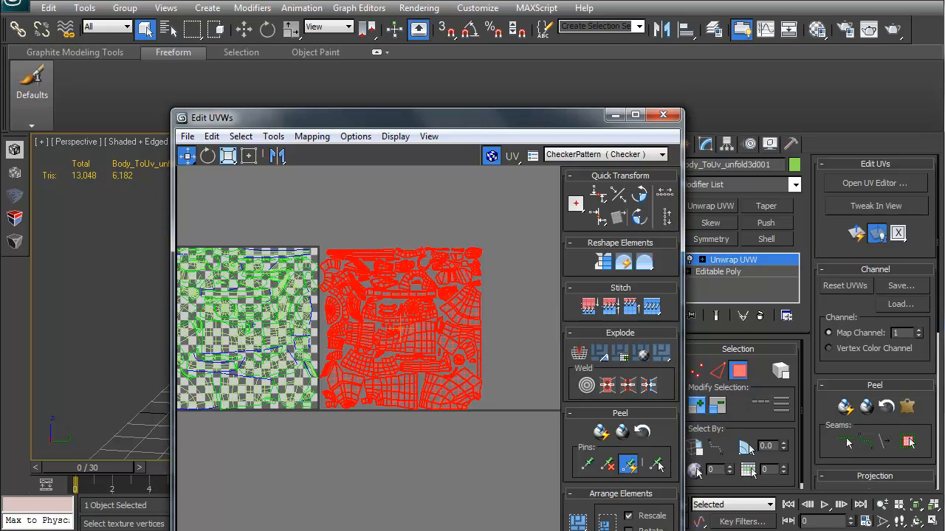
{"action": "left_click_drag", "start_coordinate": [437, 116], "coordinate": [411, 2]}
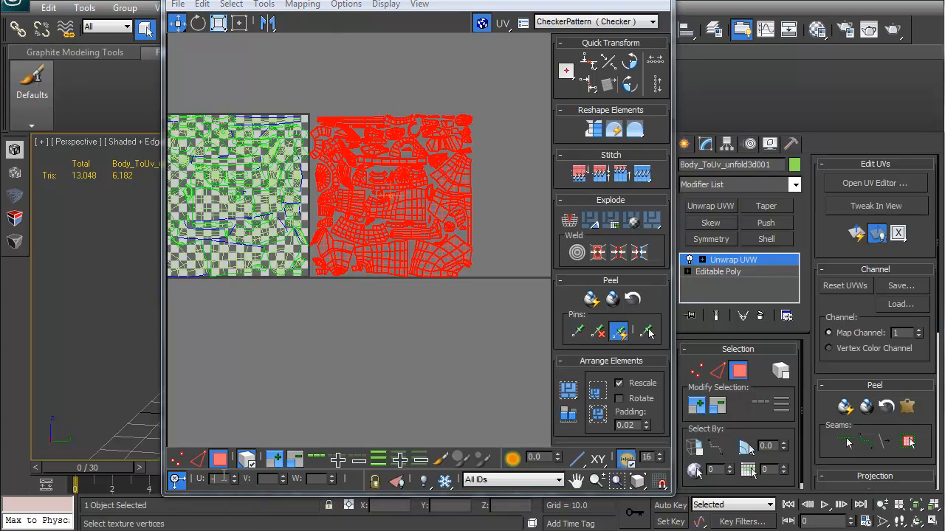
{"action": "key", "text": "Return"}
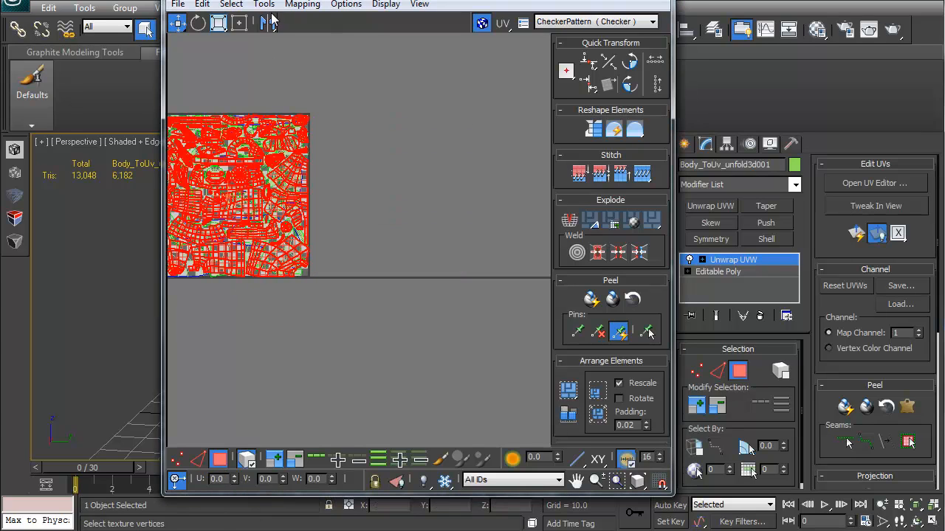
Mirror the selected UV shells horizontally within the checkered tile.
{"action": "left_click", "coordinate": [273, 21]}
{"action": "middle_click_drag", "start_coordinate": [264, 209], "coordinate": [351, 238]}
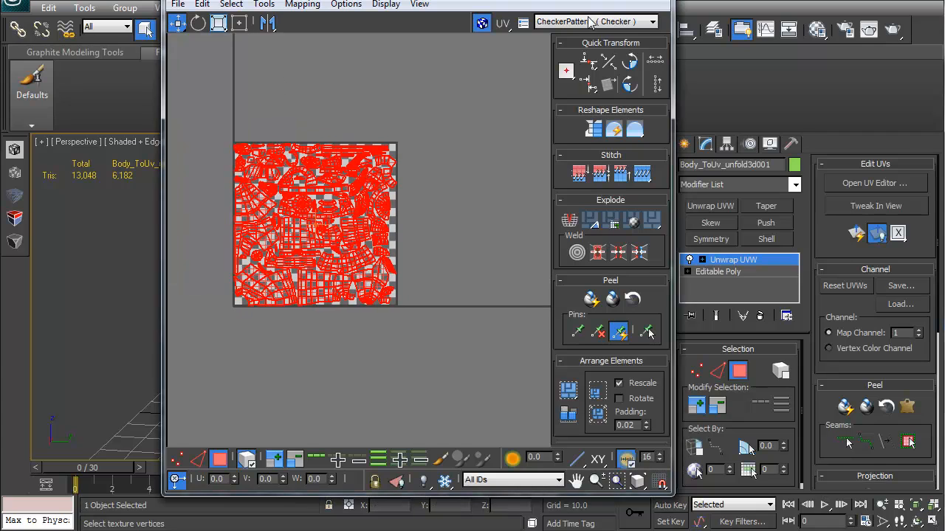
{"action": "left_click_drag", "start_coordinate": [539, 27], "coordinate": [419, 382]}
{"action": "left_click_drag", "start_coordinate": [437, 335], "coordinate": [454, 157]}
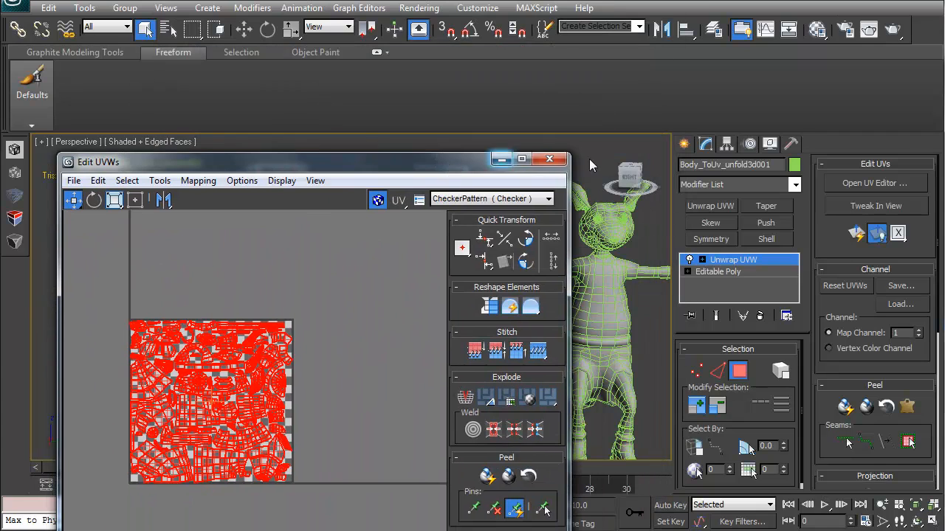
Collapse the Unwrap UVW modifier into the original body's Editable Poly.
{"action": "right_click", "coordinate": [722, 260]}
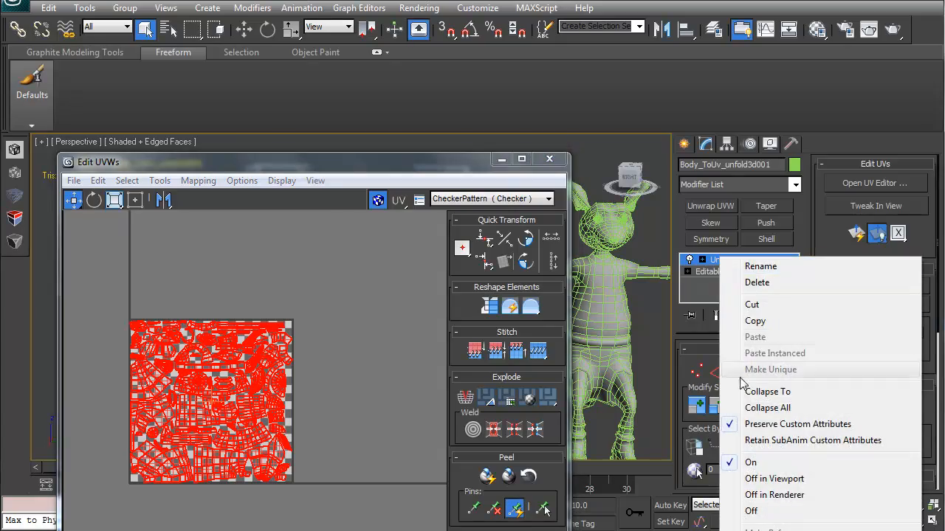
{"action": "left_click", "coordinate": [760, 392]}
{"action": "middle_click_drag", "start_coordinate": [384, 288], "coordinate": [238, 306], "text": "alt"}
{"action": "scroll", "coordinate": [375, 299], "scroll_direction": "up", "scroll_amount": 2}
{"action": "scroll", "coordinate": [296, 310], "scroll_direction": "down", "scroll_amount": 5}
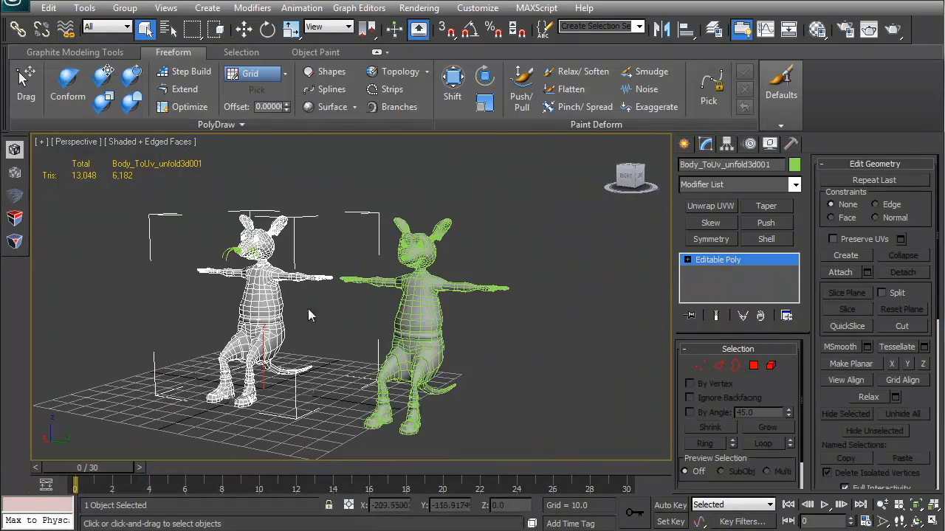
Clone the duplicate rat body along the Y axis as another copy on the other side of the original.
{"action": "left_click", "coordinate": [416, 324]}
{"action": "middle_click_drag", "start_coordinate": [375, 329], "coordinate": [458, 310], "text": "alt"}
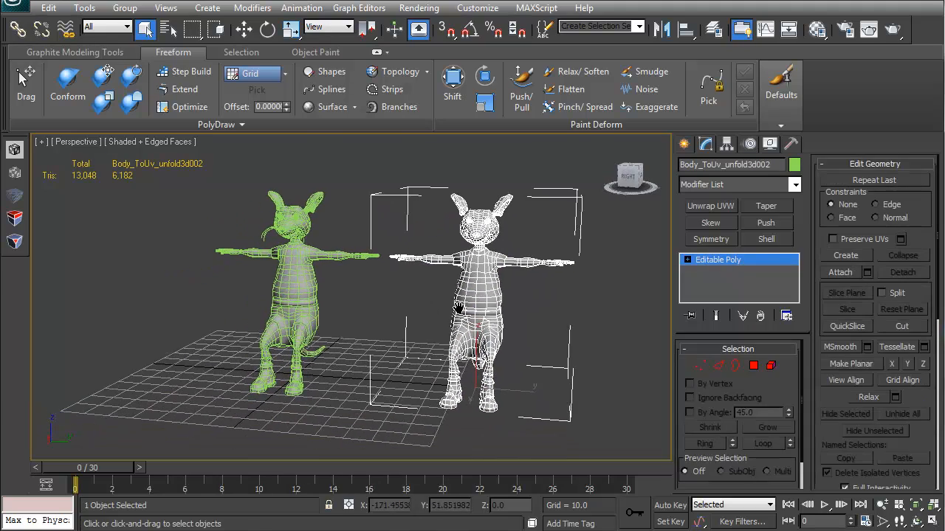
{"action": "key", "text": "w"}
{"action": "mouse_move", "coordinate": [520, 394]}
{"action": "left_mouse_down", "text": "shift"}
{"action": "mouse_move", "coordinate": [251, 384]}
{"action": "mouse_move", "coordinate": [175, 365]}
{"action": "left_mouse_up", "text": "shift"}
{"action": "left_click", "coordinate": [472, 326]}
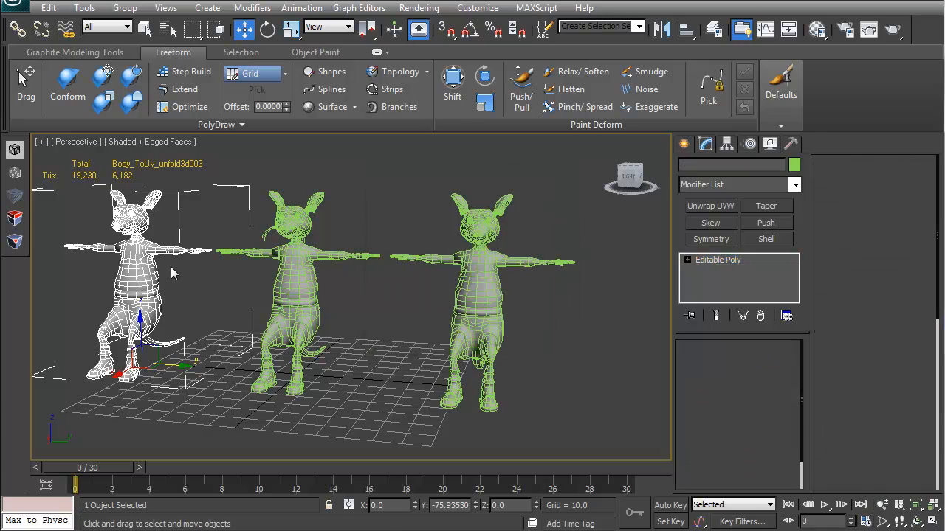
{"action": "middle_click_drag", "start_coordinate": [157, 295], "coordinate": [320, 296]}
{"action": "scroll", "coordinate": [319, 295], "scroll_direction": "up", "scroll_amount": 3}
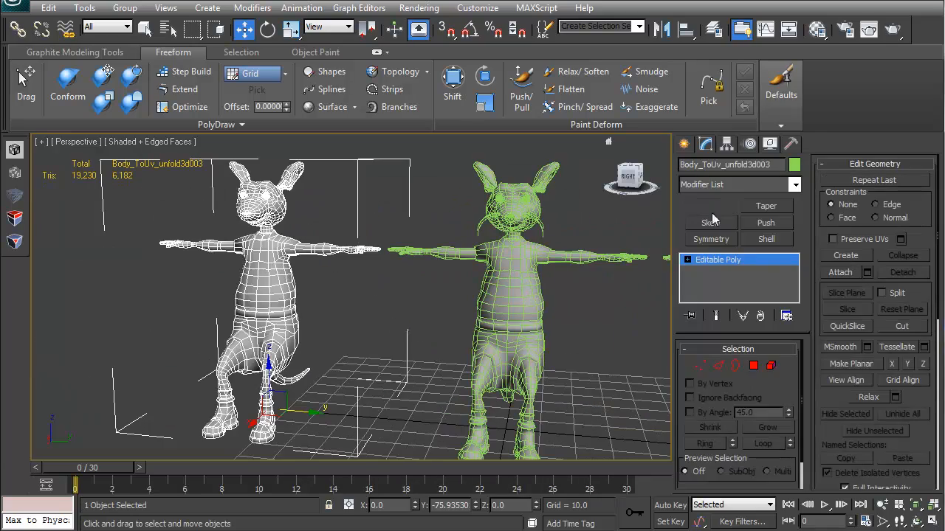
Add a Symmetry modifier mirroring across the X axis to the newest rat body copy.
{"action": "left_click", "coordinate": [711, 239]}
{"action": "middle_click_drag", "start_coordinate": [319, 266], "coordinate": [312, 287], "text": "alt"}
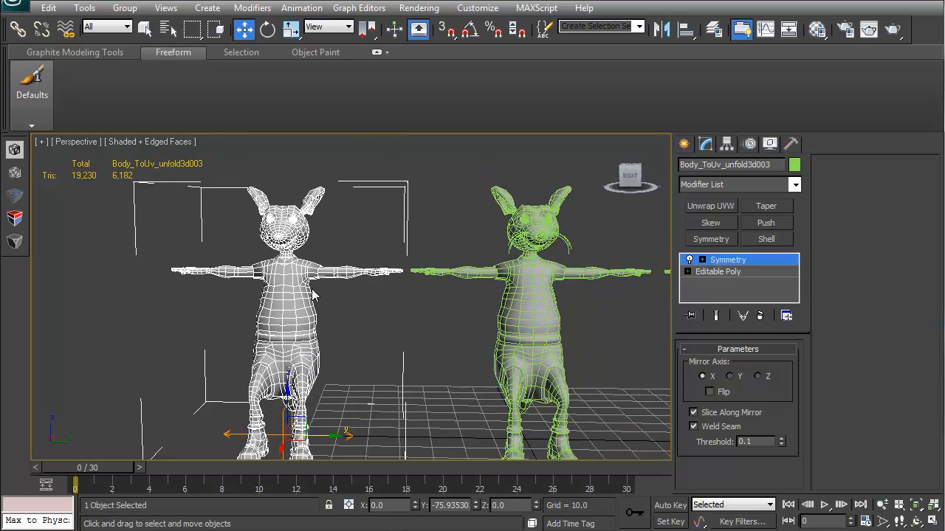
{"action": "scroll", "coordinate": [311, 287], "scroll_direction": "up", "scroll_amount": 3}
Add an Unwrap UVW modifier above Symmetry and open the UV editor, moving it clear of the model.
{"action": "left_click", "coordinate": [710, 205]}
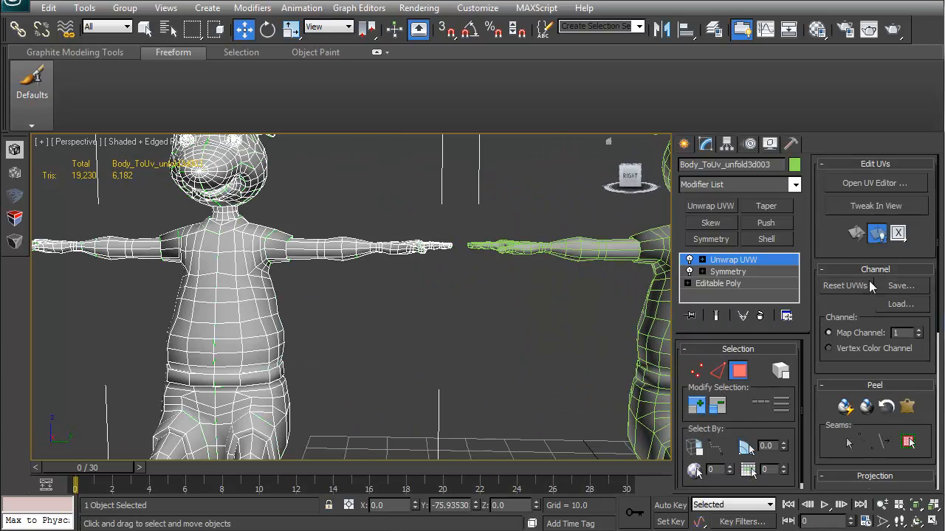
{"action": "left_click", "coordinate": [869, 188]}
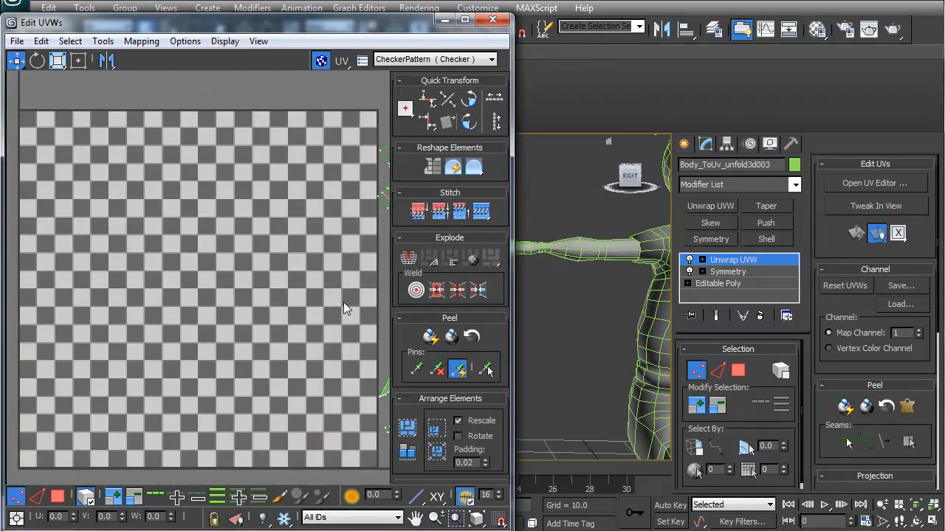
{"action": "left_click_drag", "start_coordinate": [376, 33], "coordinate": [417, 401]}
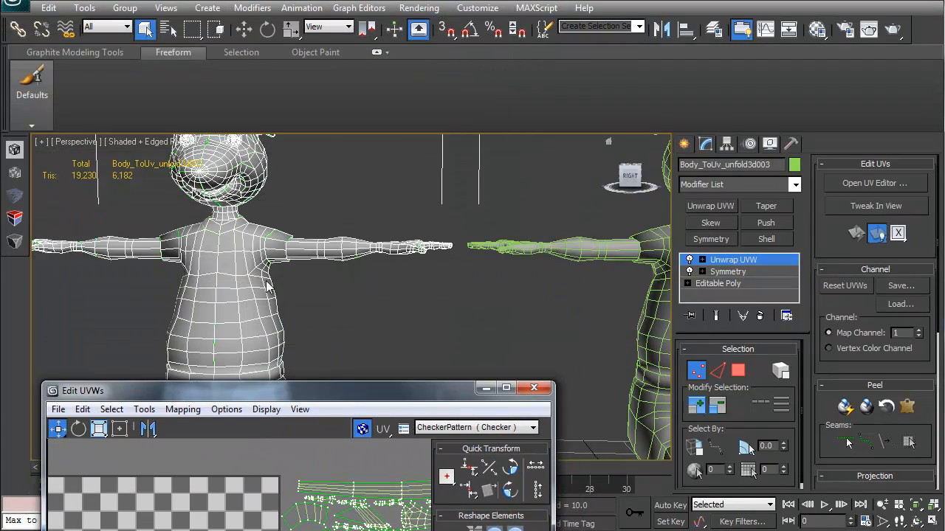
Flip the Symmetry modifier's mirror direction and reopen the UV editor from the Unwrap UVW modifier.
{"action": "left_click", "coordinate": [749, 272]}
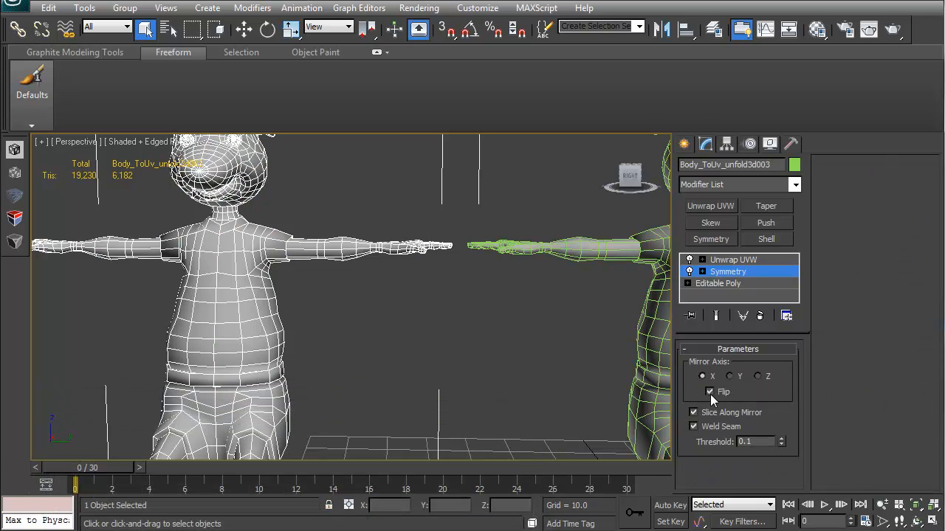
{"action": "left_click", "coordinate": [710, 261]}
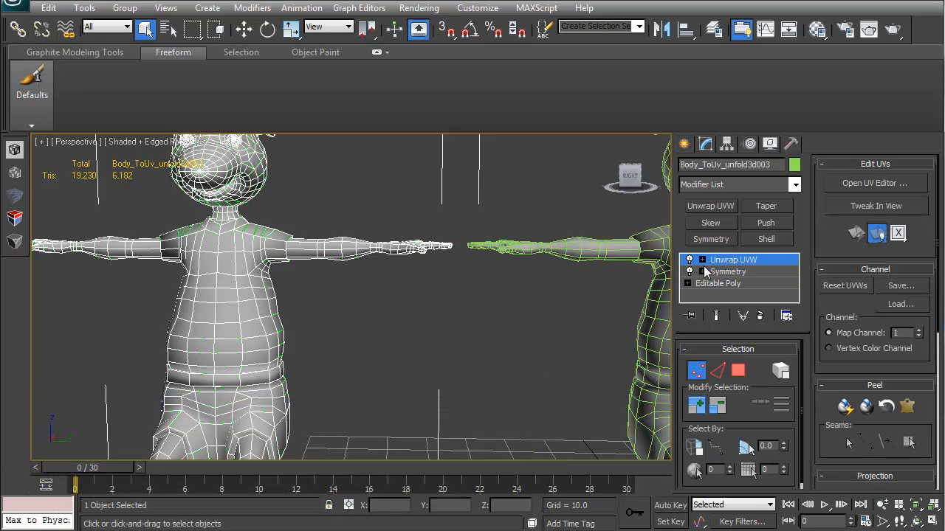
{"action": "left_click", "coordinate": [875, 182]}
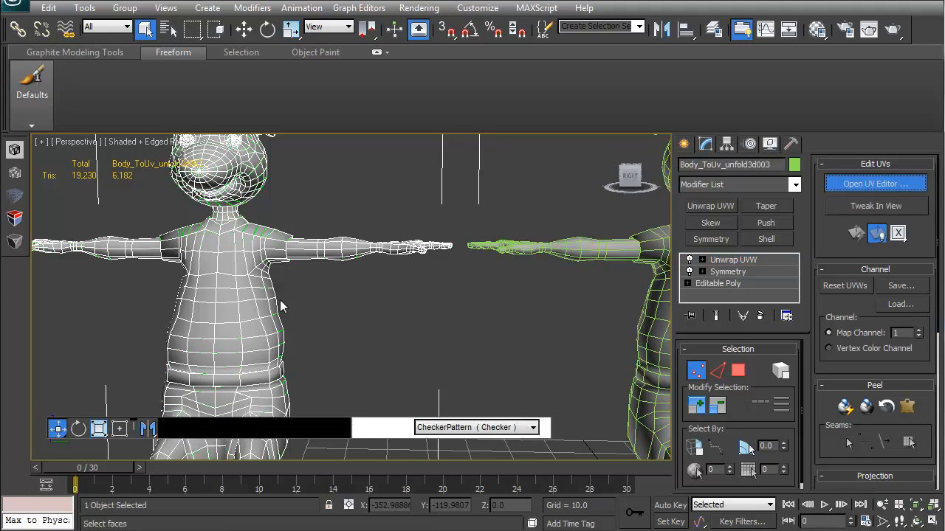
Close the UV editor and remove the Unwrap UVW and Symmetry modifiers from the newest rat body copy.
{"action": "left_click_drag", "start_coordinate": [357, 392], "coordinate": [376, 400]}
{"action": "middle_click_drag", "start_coordinate": [286, 293], "coordinate": [507, 318], "text": "alt"}
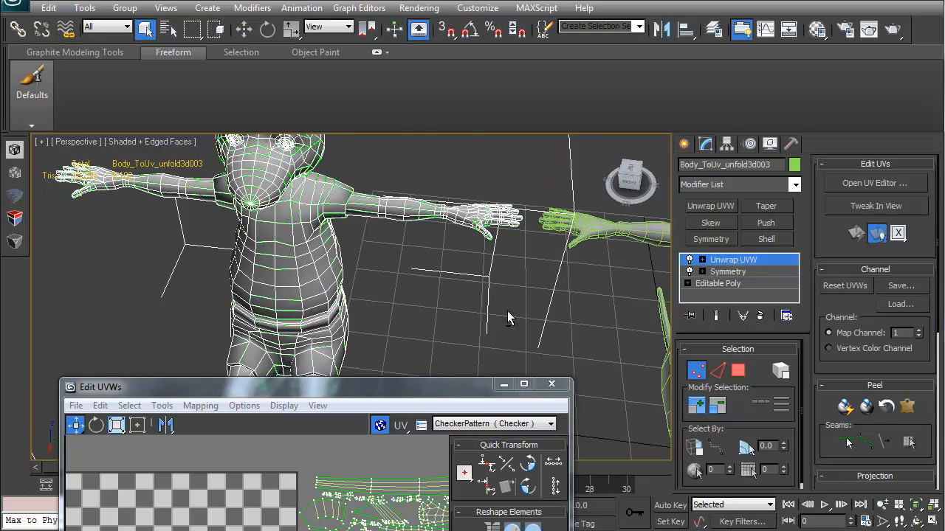
{"action": "left_click", "coordinate": [551, 385]}
{"action": "middle_click_drag", "start_coordinate": [419, 369], "coordinate": [457, 280], "text": "alt"}
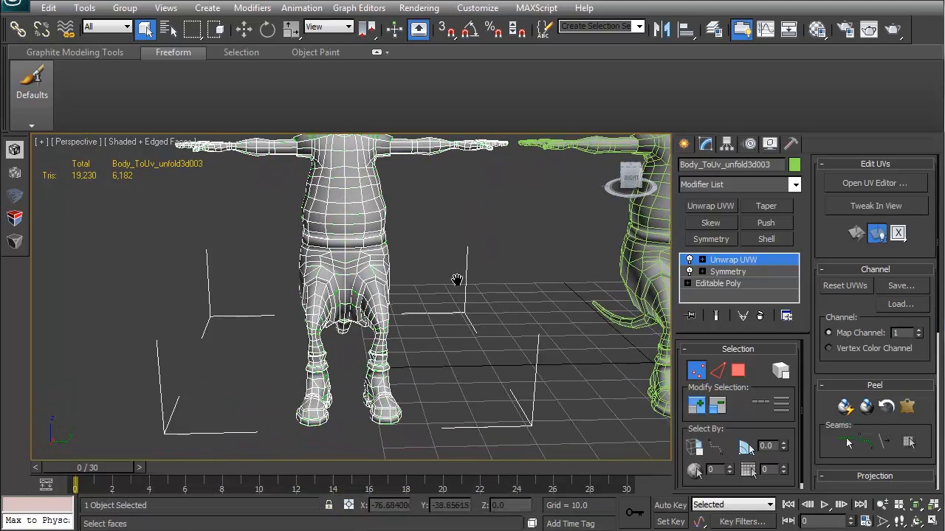
{"action": "left_click", "coordinate": [760, 316]}
{"action": "left_click", "coordinate": [759, 316]}
{"action": "middle_click_drag", "start_coordinate": [510, 337], "coordinate": [560, 358], "text": "alt"}
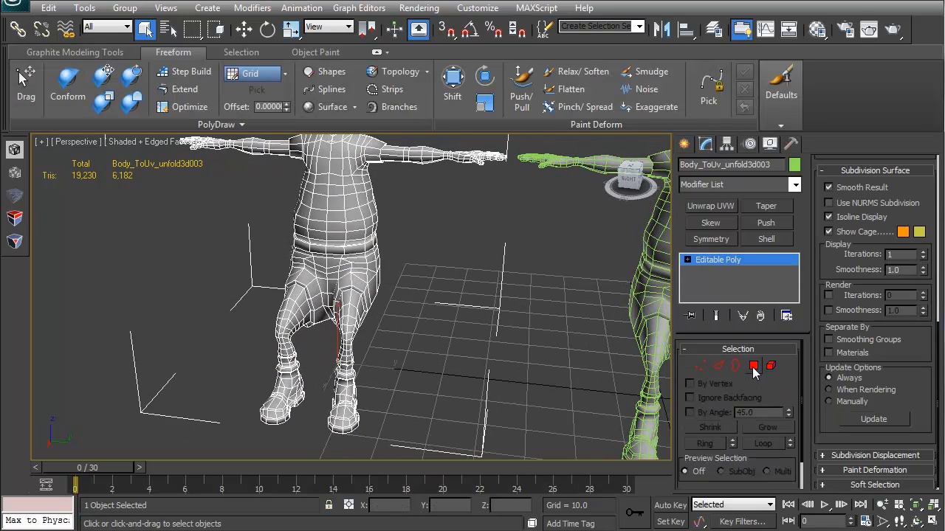
{"action": "left_click", "coordinate": [753, 366]}
{"action": "middle_click_drag", "start_coordinate": [443, 310], "coordinate": [351, 333], "text": "alt"}
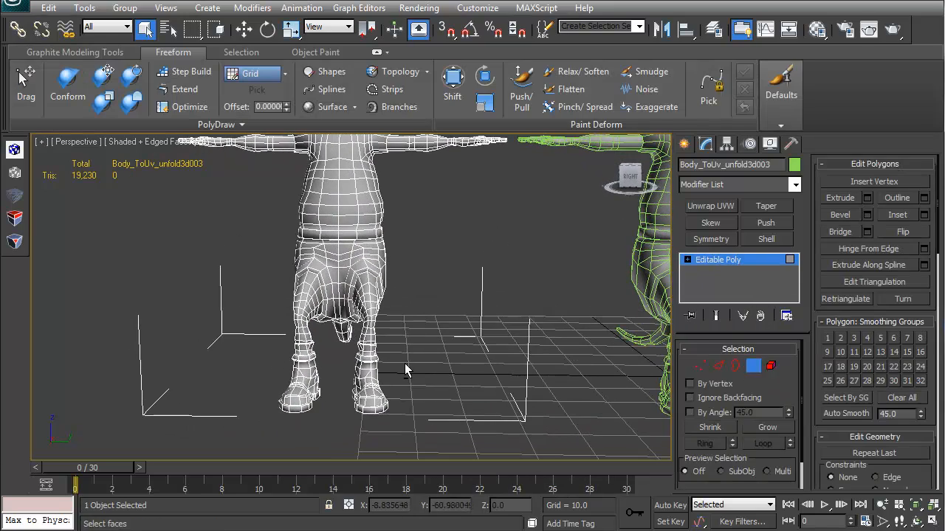
{"action": "middle_click_drag", "start_coordinate": [405, 363], "coordinate": [284, 329], "text": "alt"}
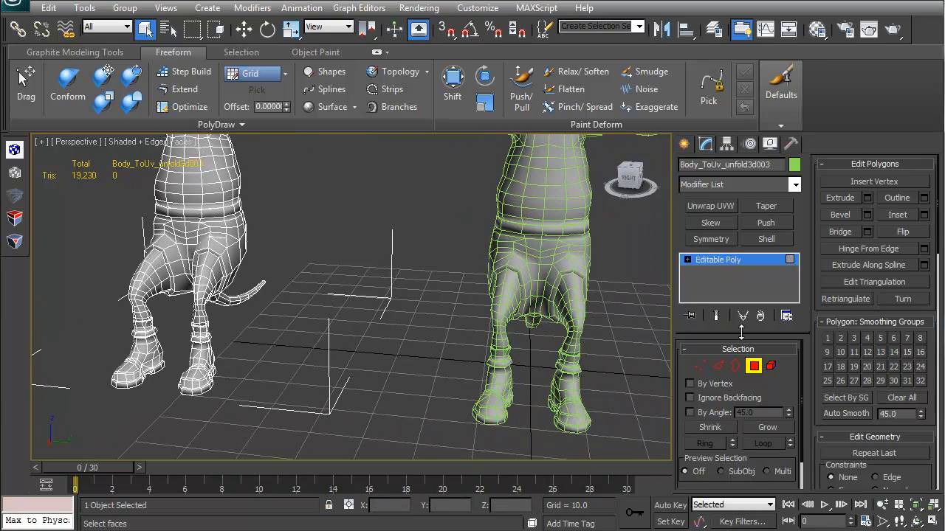
{"action": "left_click", "coordinate": [750, 366]}
{"action": "middle_click_drag", "start_coordinate": [204, 191], "coordinate": [264, 258]}
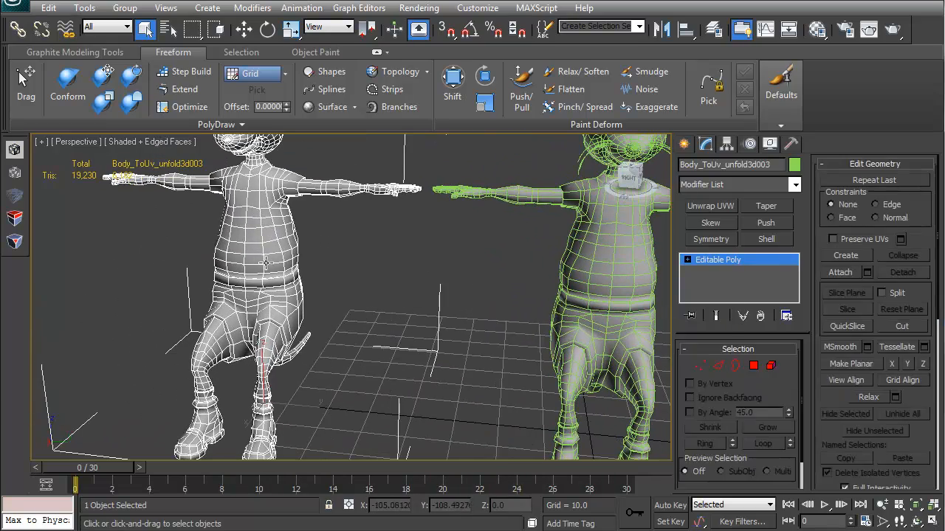
{"action": "left_click", "coordinate": [262, 254]}
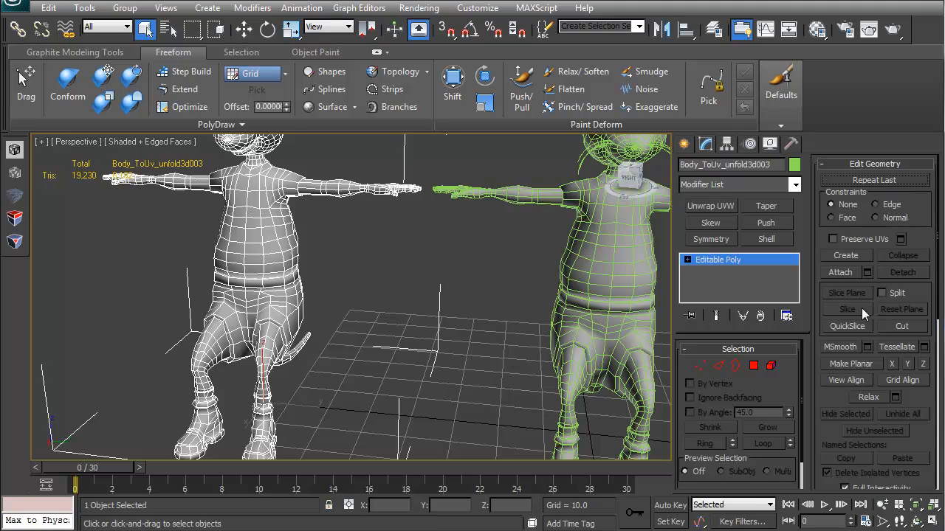
Add an Unwrap UVW modifier to the rat body copy and open its UV editor in polygon selection mode.
{"action": "left_click", "coordinate": [713, 207]}
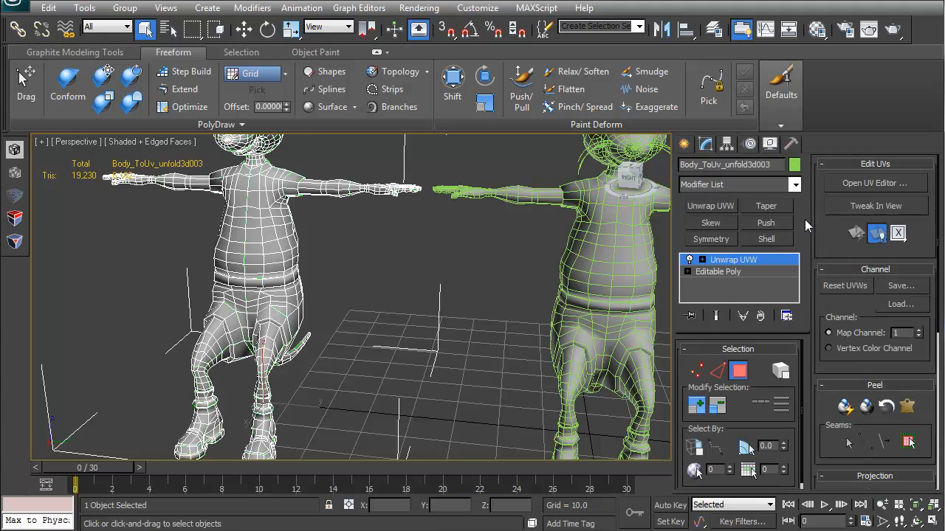
{"action": "left_click", "coordinate": [856, 185]}
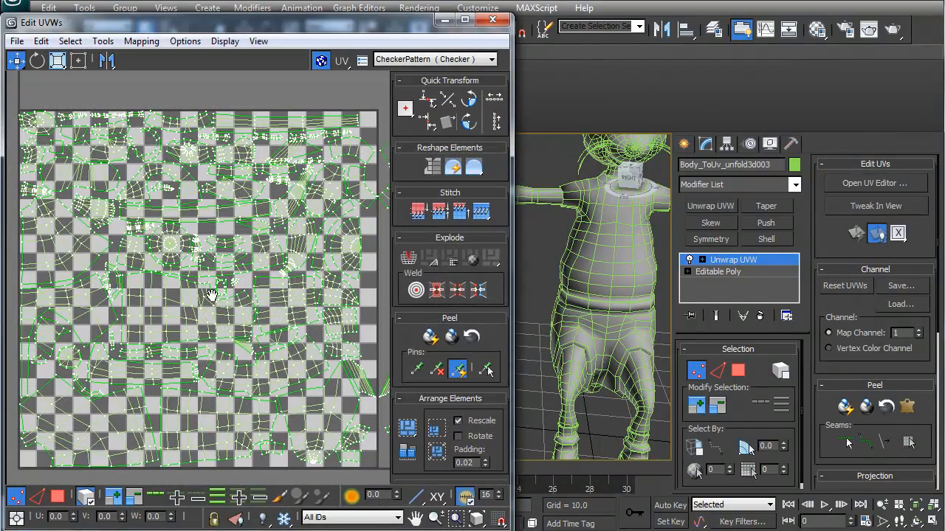
{"action": "left_click", "coordinate": [57, 496]}
{"action": "scroll", "coordinate": [179, 328], "scroll_direction": "down", "scroll_amount": 4}
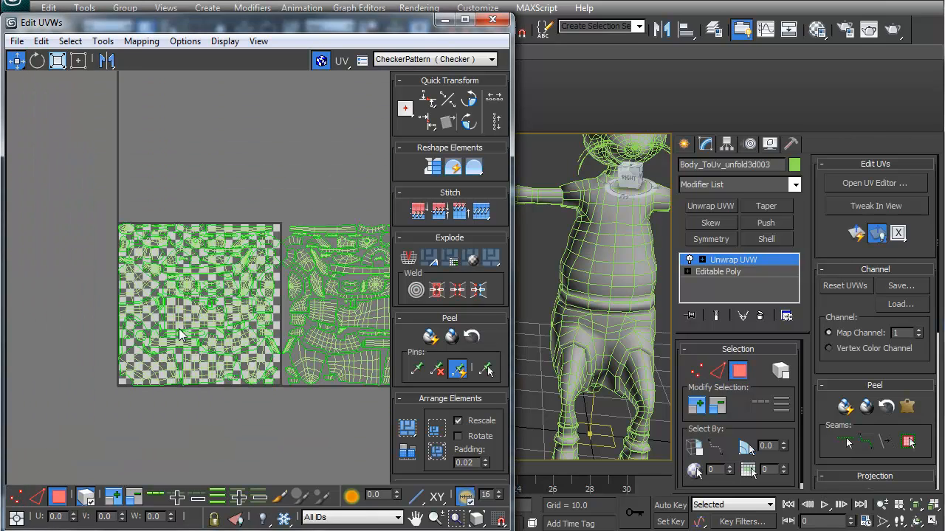
{"action": "left_click_drag", "start_coordinate": [301, 31], "coordinate": [323, 24]}
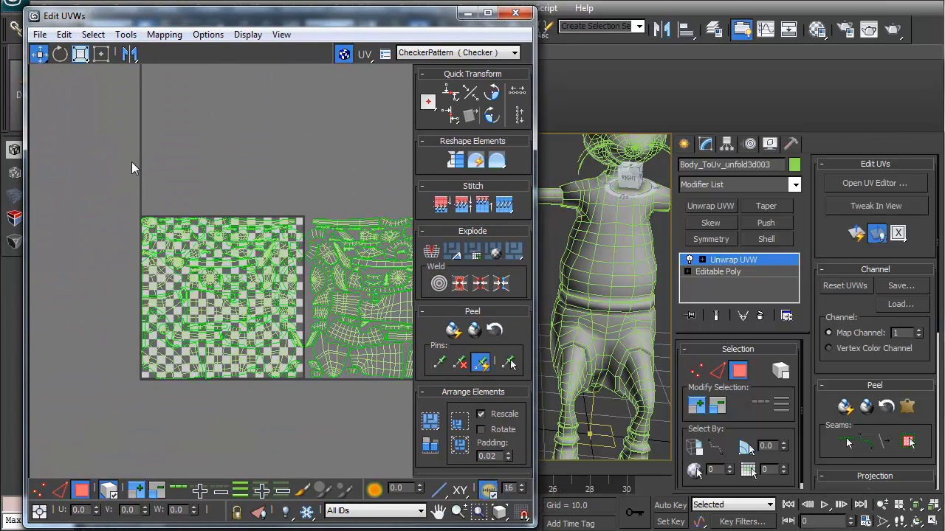
Select the UV shells inside the checkered tile, then examine the matching body half and the normal-mapped model in Mudbox.
{"action": "left_click_drag", "start_coordinate": [298, 432], "coordinate": [302, 433]}
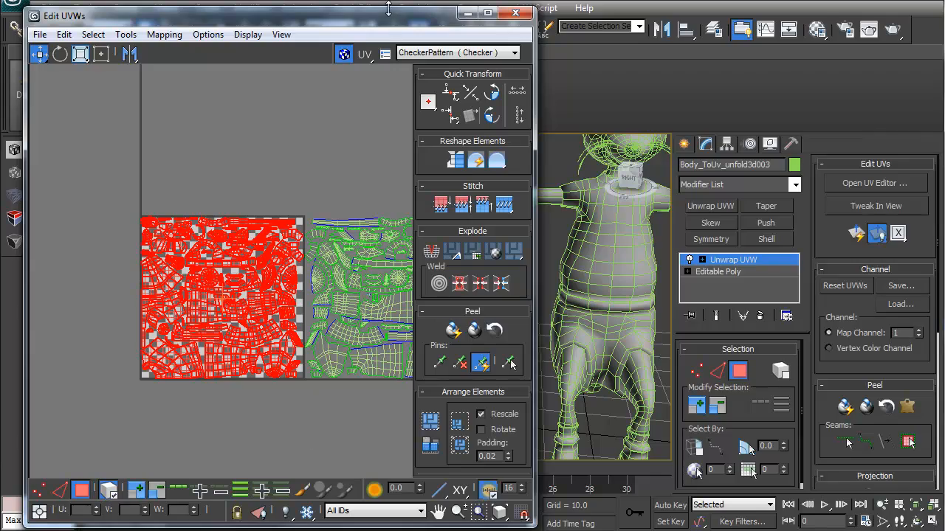
{"action": "left_click_drag", "start_coordinate": [382, 20], "coordinate": [756, 21]}
{"action": "middle_click_drag", "start_coordinate": [263, 285], "coordinate": [369, 221]}
{"action": "left_click_drag", "start_coordinate": [714, 27], "coordinate": [621, 21]}
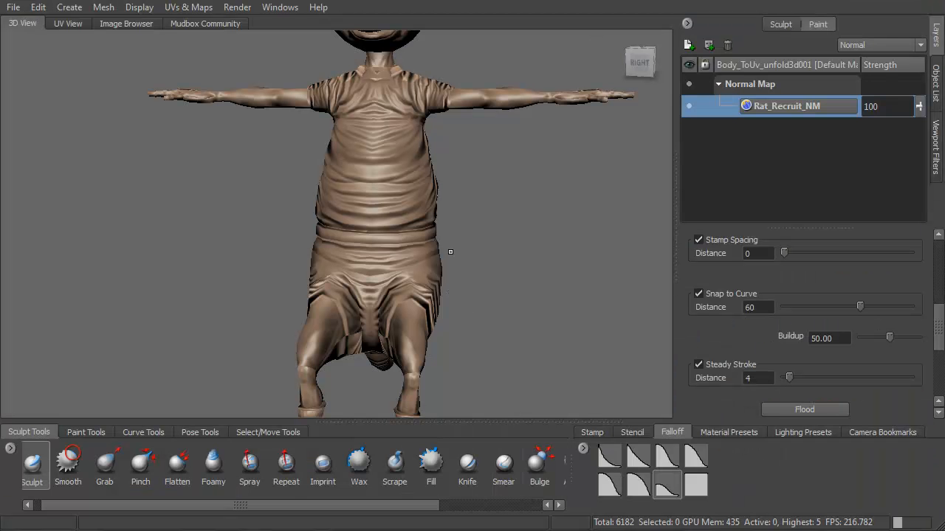
{"action": "left_click_drag", "start_coordinate": [450, 252], "coordinate": [460, 278], "text": "alt"}
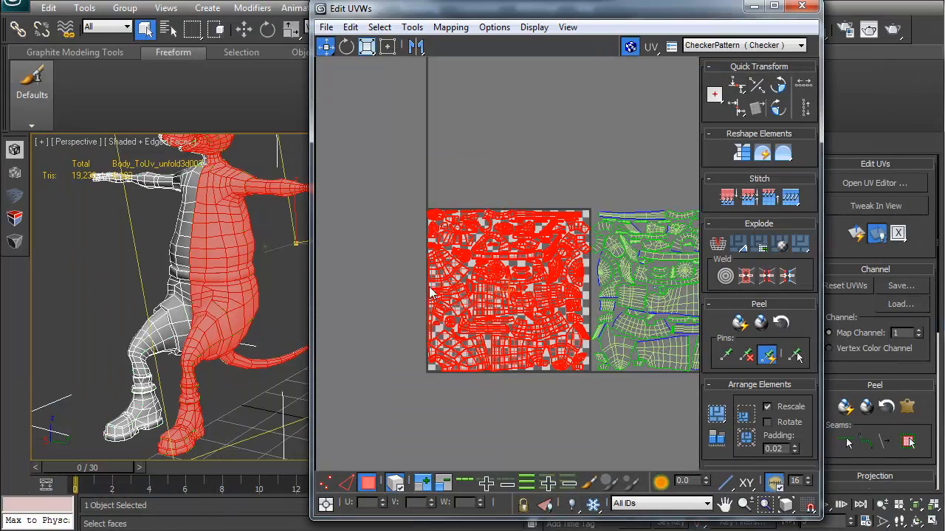
{"action": "middle_click_drag", "start_coordinate": [519, 276], "coordinate": [487, 284]}
{"action": "middle_click_drag", "start_coordinate": [237, 274], "coordinate": [189, 355], "text": "alt"}
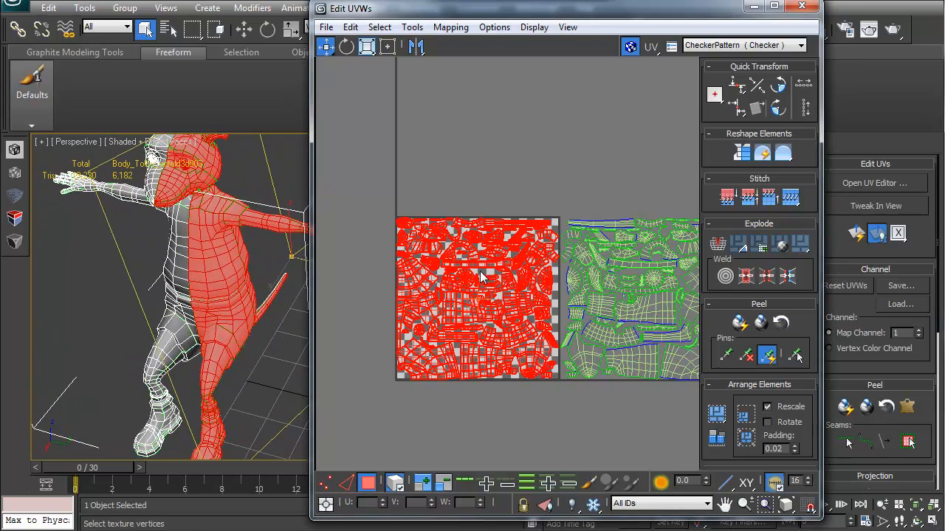
Select the shells in the second UV tile, collapse the Unwrap UVW modifier and delete the selected body half.
{"action": "middle_click_drag", "start_coordinate": [577, 267], "coordinate": [517, 261]}
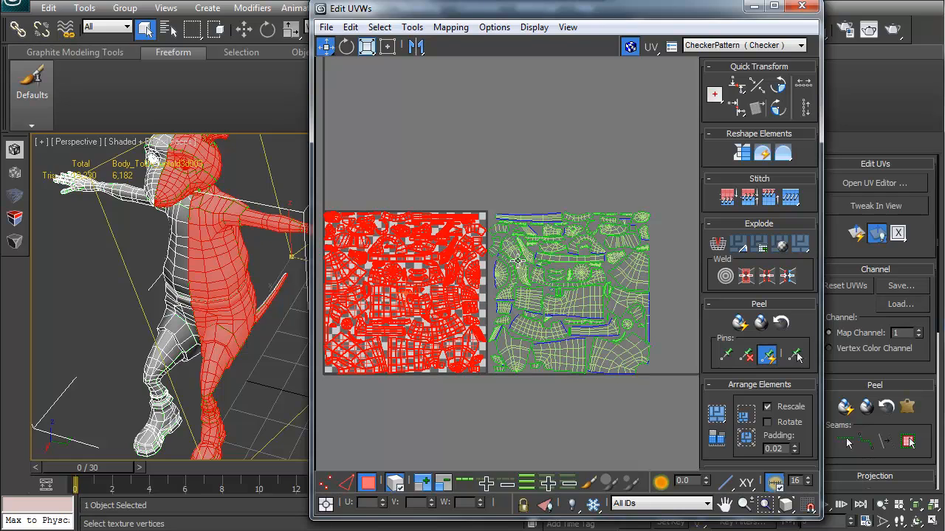
{"action": "left_click", "coordinate": [517, 260]}
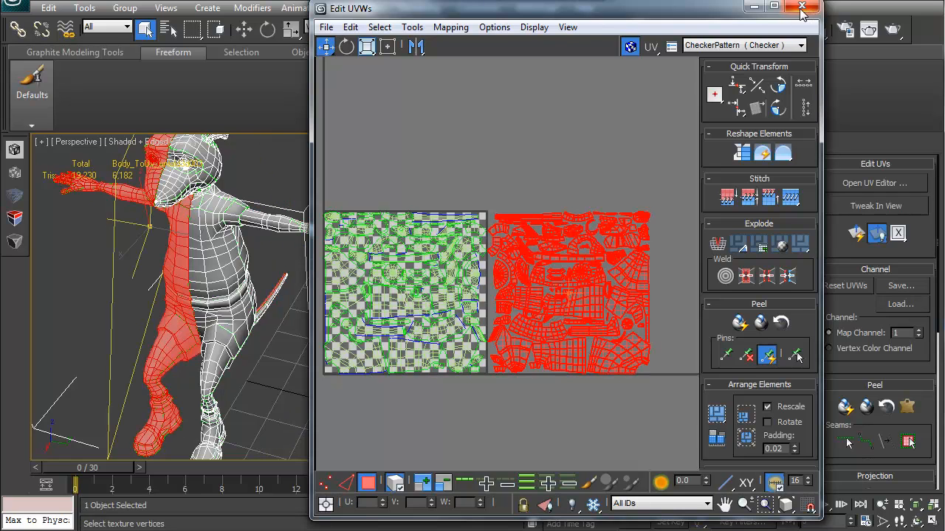
{"action": "left_click_drag", "start_coordinate": [737, 13], "coordinate": [580, 21]}
{"action": "right_click", "coordinate": [727, 263]}
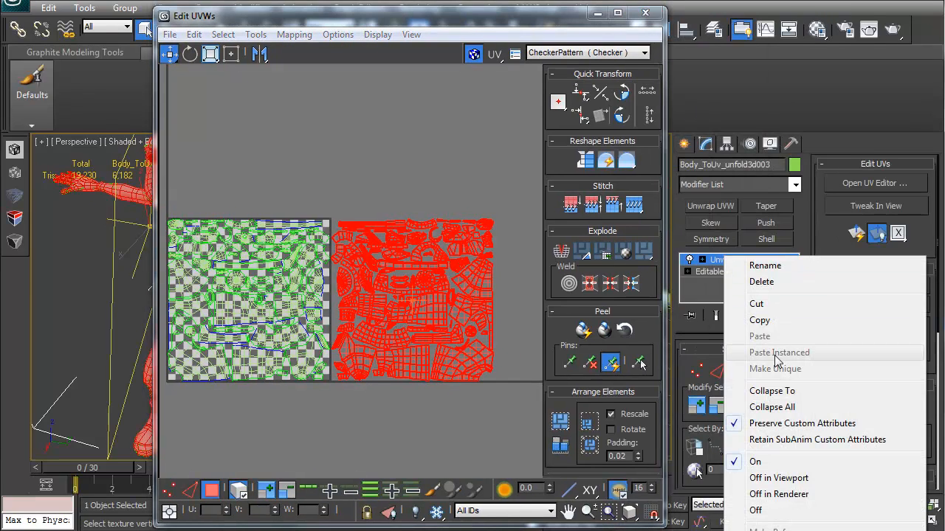
{"action": "left_click", "coordinate": [720, 389]}
{"action": "left_click", "coordinate": [753, 365]}
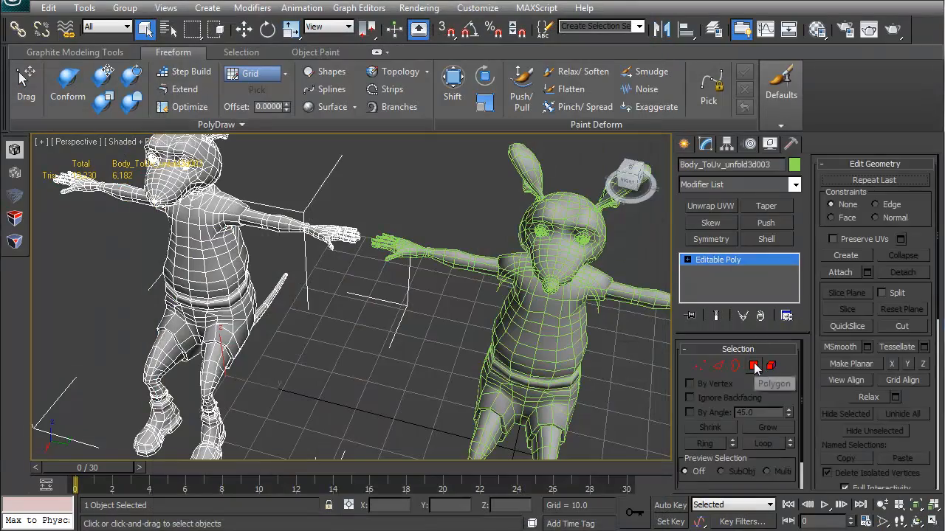
{"action": "mouse_move", "coordinate": [351, 288]}
{"action": "middle_mouse_down", "text": "alt"}
{"action": "mouse_move", "coordinate": [443, 186]}
{"action": "mouse_move", "coordinate": [564, 206]}
{"action": "mouse_move", "coordinate": [429, 234]}
{"action": "mouse_move", "coordinate": [394, 294]}
{"action": "mouse_move", "coordinate": [407, 263]}
{"action": "mouse_move", "coordinate": [358, 218]}
{"action": "mouse_move", "coordinate": [343, 295]}
{"action": "middle_mouse_up", "text": "alt"}
{"action": "key", "text": "Delete"}
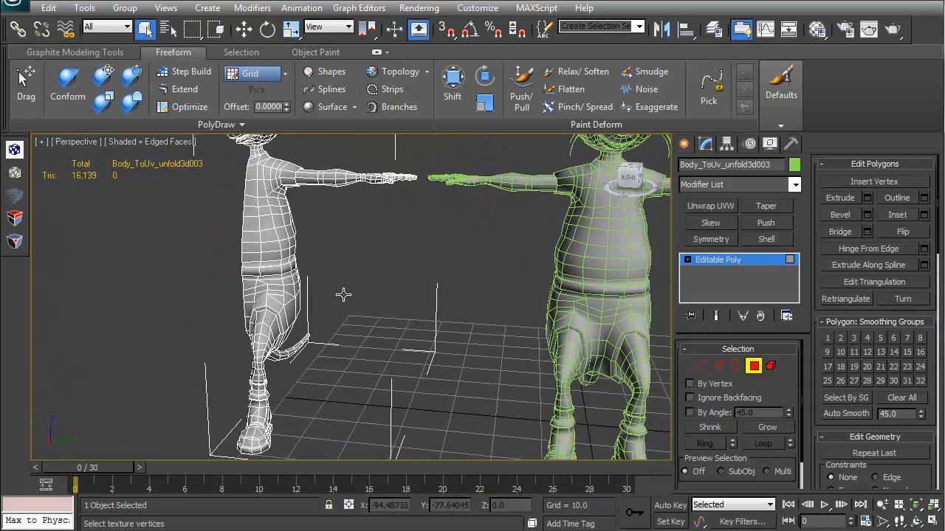
{"action": "left_click", "coordinate": [754, 367]}
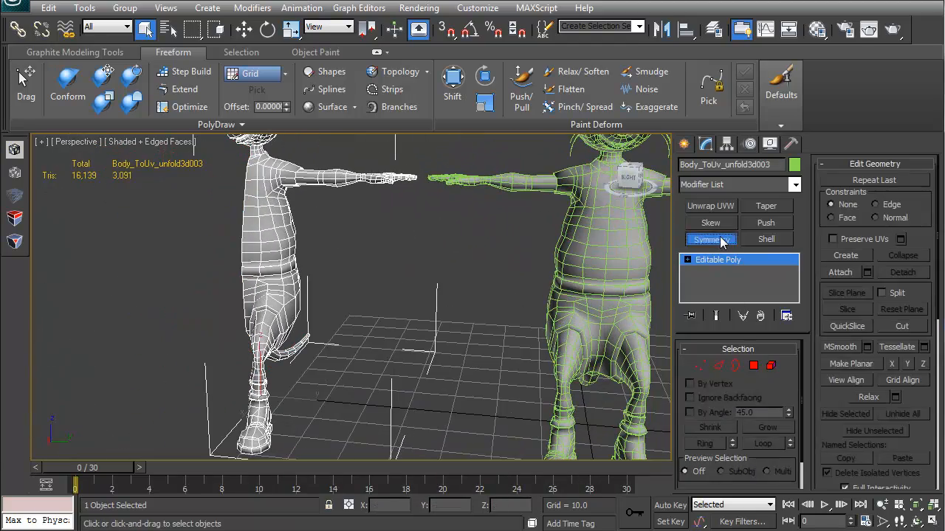
Add a Symmetry modifier to the remaining body half, mirroring across the X axis with Flip enabled.
{"action": "left_click", "coordinate": [707, 239]}
{"action": "left_click", "coordinate": [710, 392]}
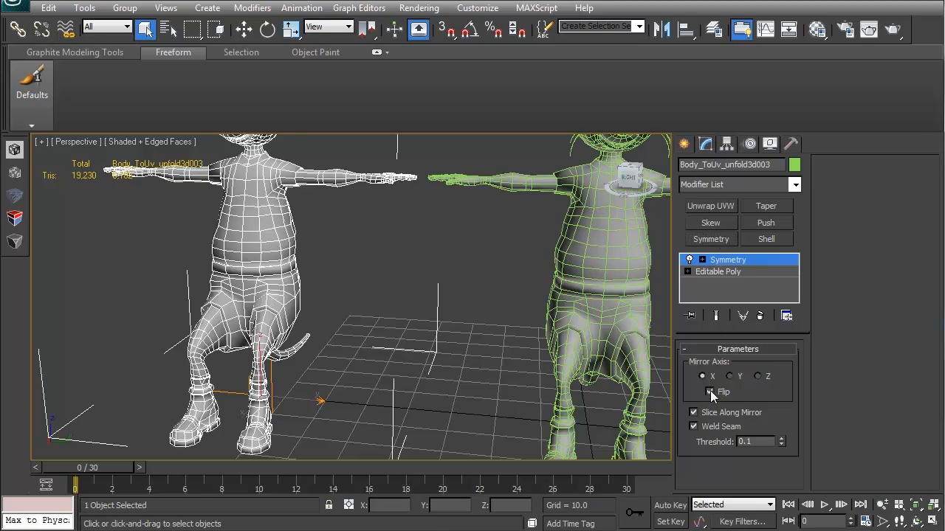
{"action": "middle_click_drag", "start_coordinate": [379, 299], "coordinate": [427, 356], "text": "alt"}
Add an Unwrap UVW modifier above Symmetry and check the overlapped UV layout in the UV editor, closing it when done.
{"action": "left_click", "coordinate": [694, 207]}
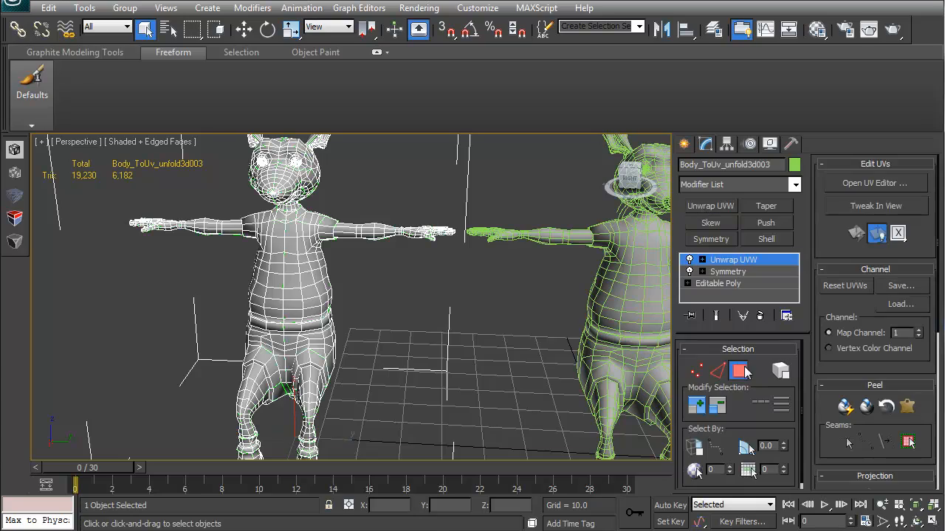
{"action": "left_click", "coordinate": [884, 187]}
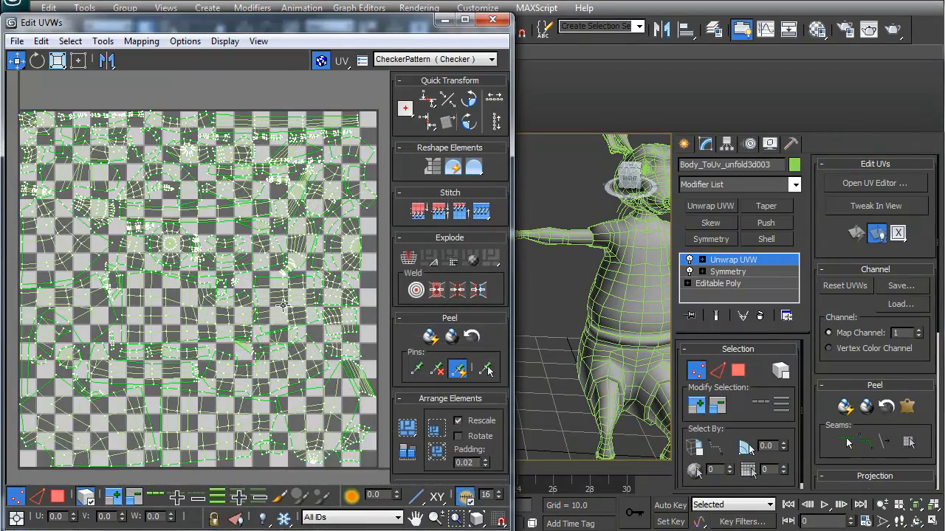
{"action": "scroll", "coordinate": [257, 298], "scroll_direction": "down", "scroll_amount": 5}
{"action": "middle_click_drag", "start_coordinate": [612, 270], "coordinate": [569, 275]}
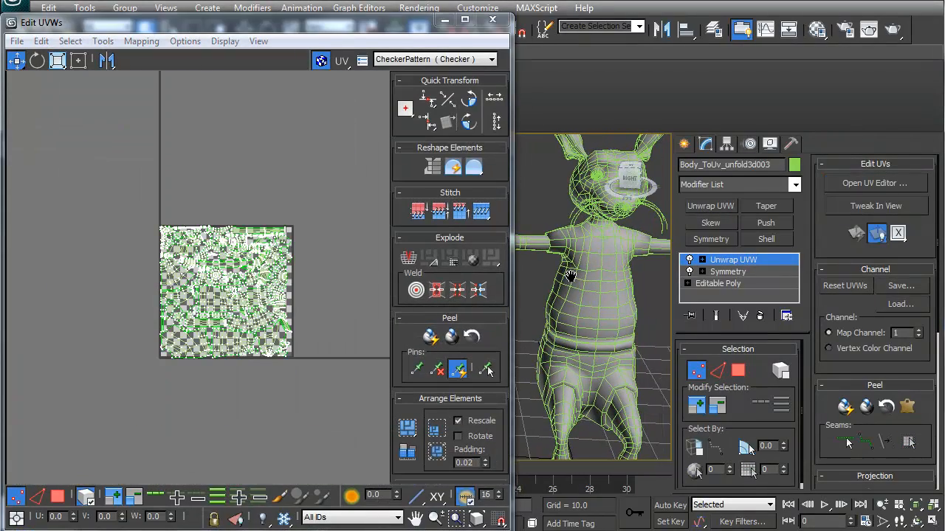
{"action": "left_click", "coordinate": [494, 20]}
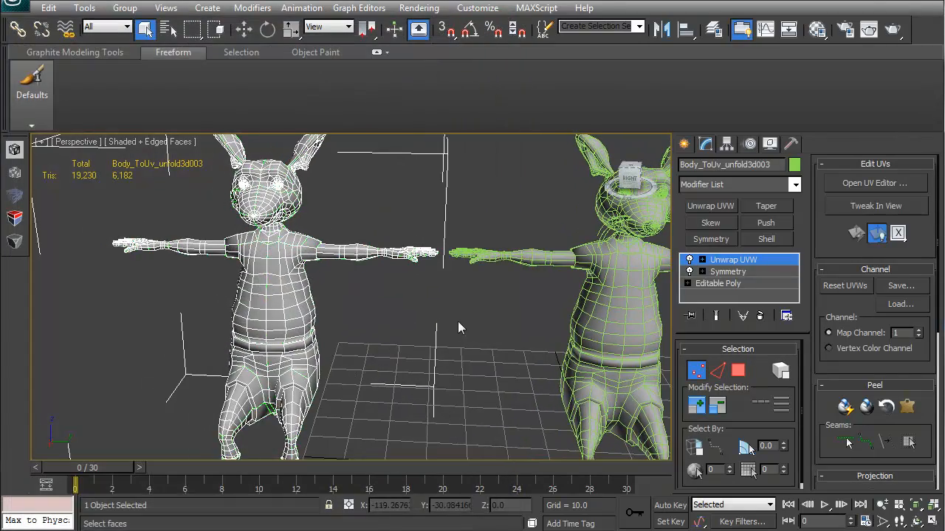
Add an Unwrap UVW modifier to the original middle rat body and check its UV layout in the UV editor, then close it.
{"action": "middle_click_drag", "start_coordinate": [458, 322], "coordinate": [454, 279]}
{"action": "scroll", "coordinate": [453, 279], "scroll_direction": "down", "scroll_amount": 3}
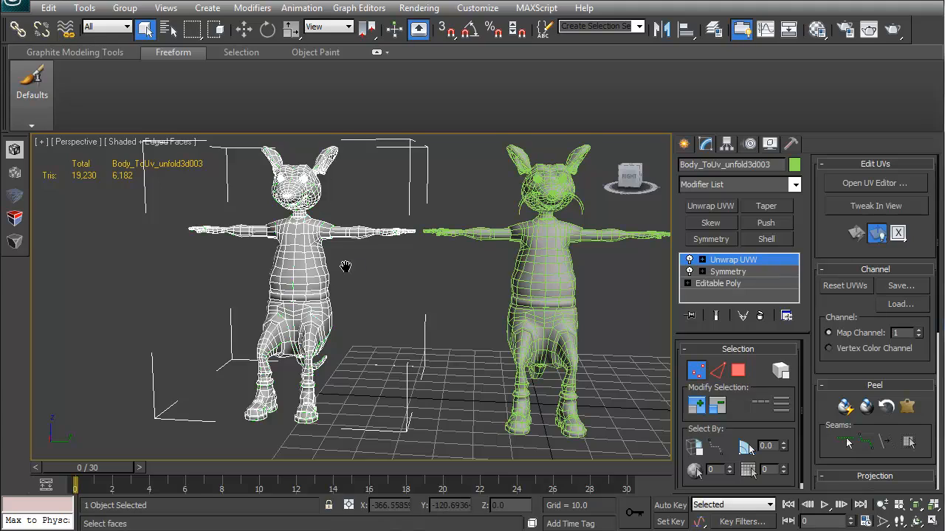
{"action": "middle_click_drag", "start_coordinate": [346, 267], "coordinate": [340, 285]}
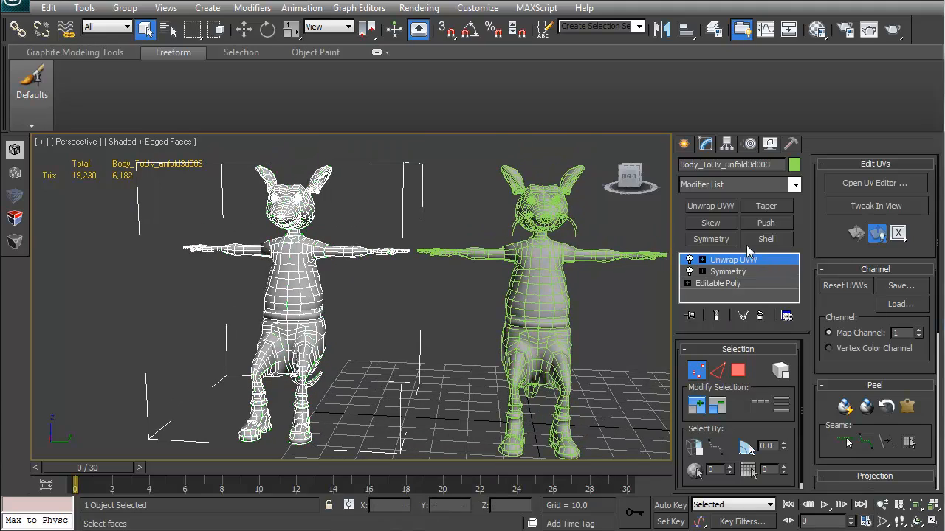
{"action": "middle_click_drag", "start_coordinate": [270, 329], "coordinate": [123, 321]}
{"action": "middle_click_drag", "start_coordinate": [373, 333], "coordinate": [446, 329]}
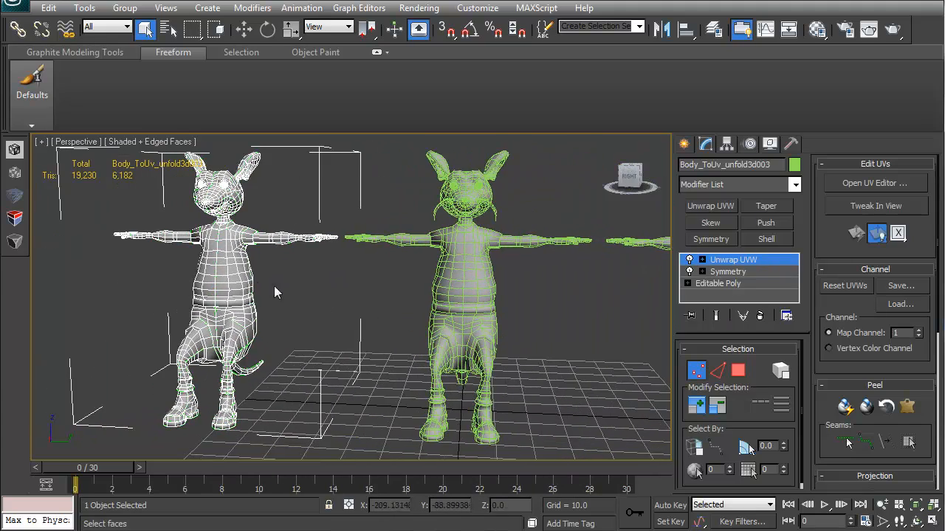
{"action": "middle_click_drag", "start_coordinate": [370, 305], "coordinate": [385, 314]}
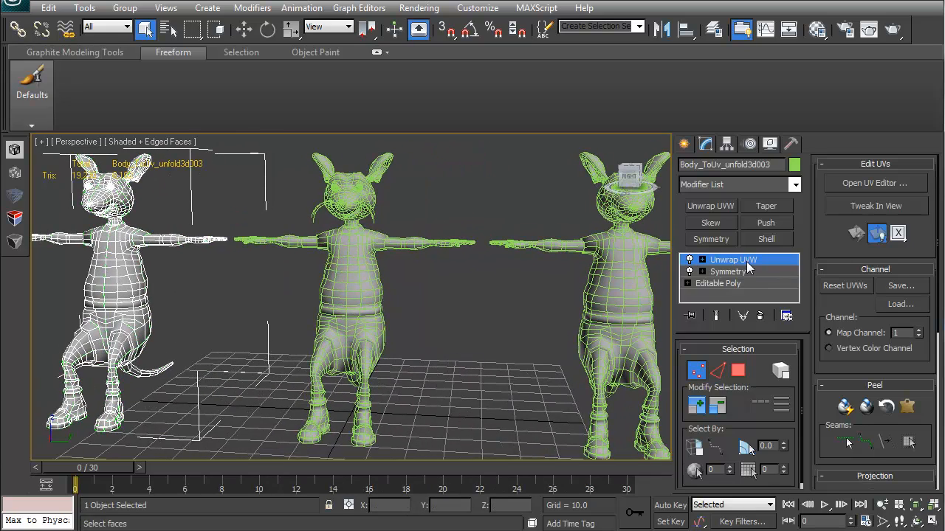
{"action": "left_click", "coordinate": [427, 332]}
{"action": "left_click", "coordinate": [360, 290]}
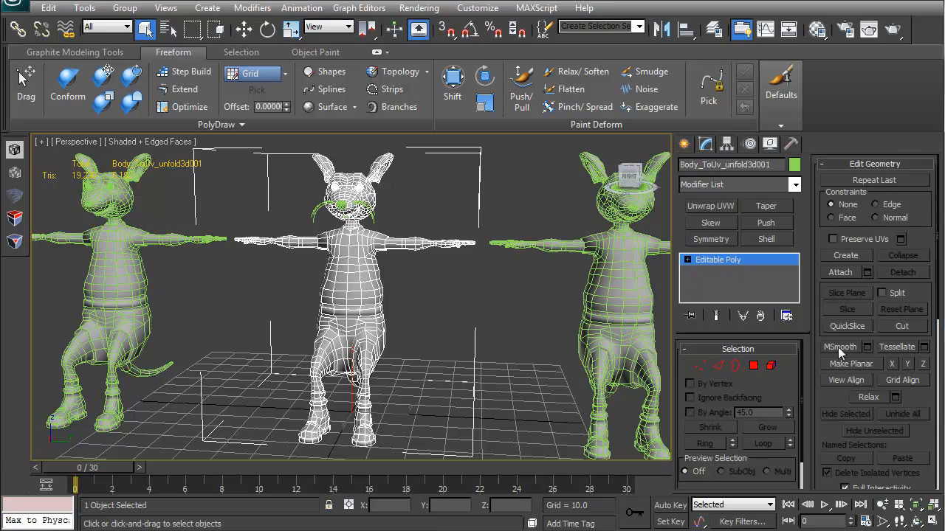
{"action": "left_click", "coordinate": [710, 206]}
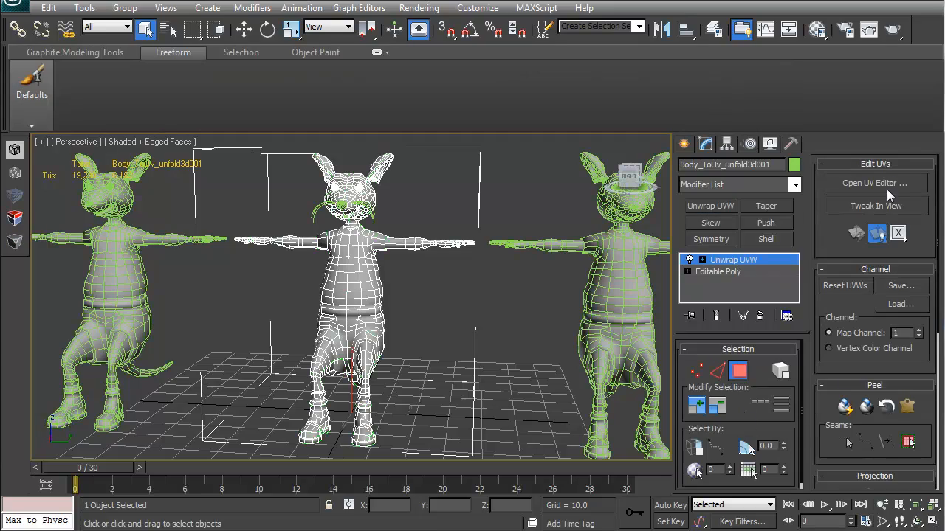
{"action": "left_click", "coordinate": [886, 189]}
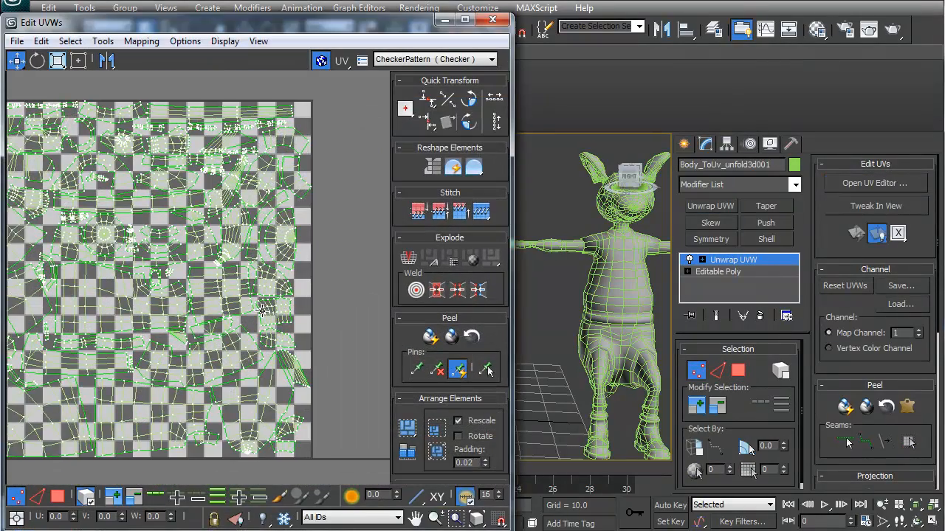
{"action": "scroll", "coordinate": [263, 310], "scroll_direction": "down", "scroll_amount": 3}
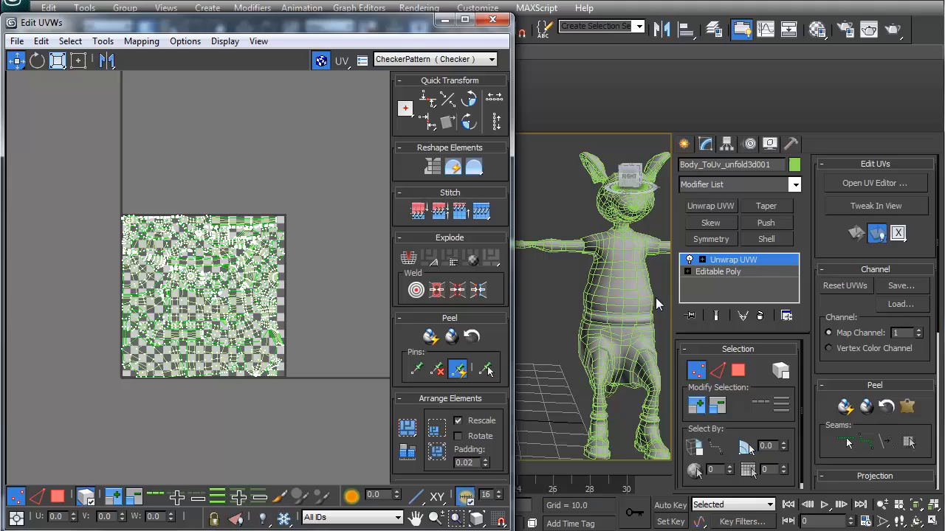
{"action": "left_click", "coordinate": [494, 20]}
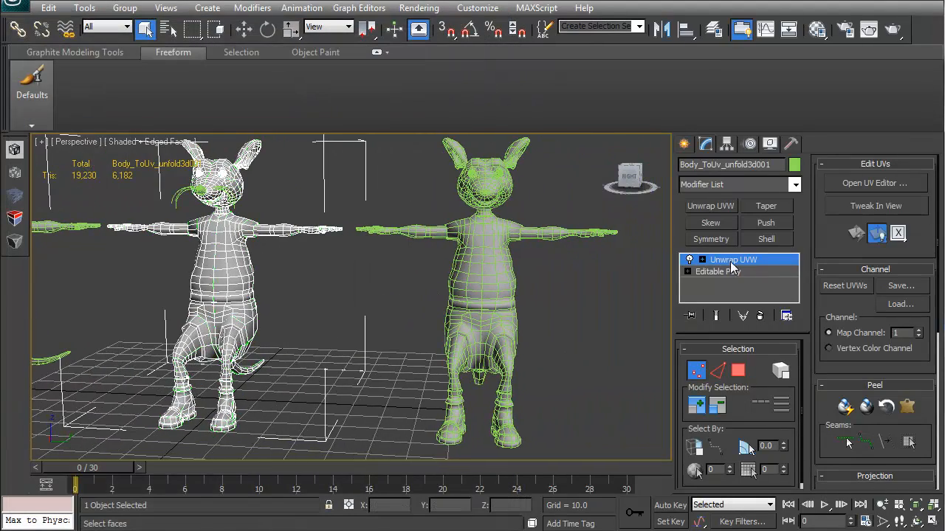
Select the middle rat body and collapse its Unwrap UVW modifier into the Editable Poly.
{"action": "left_click", "coordinate": [731, 263]}
{"action": "left_click", "coordinate": [406, 306]}
{"action": "left_click", "coordinate": [495, 272]}
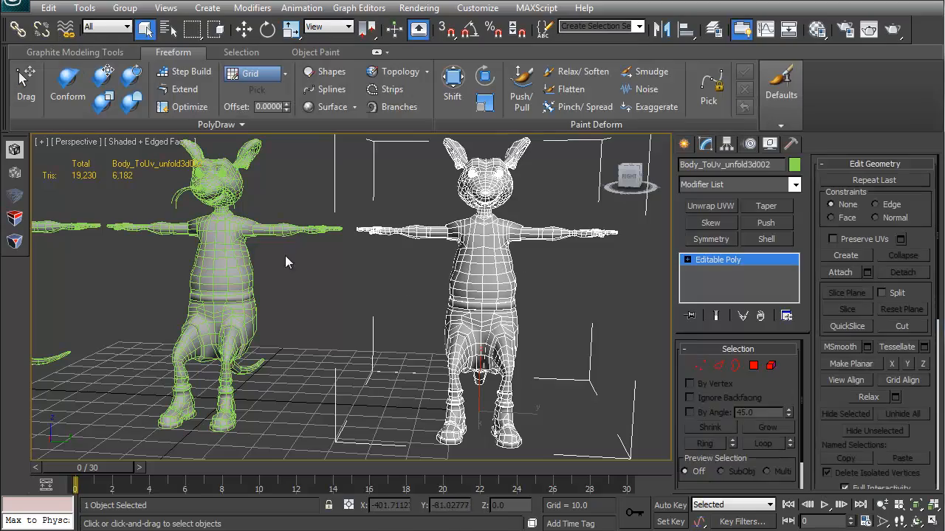
{"action": "middle_click_drag", "start_coordinate": [286, 257], "coordinate": [396, 357]}
{"action": "left_click", "coordinate": [402, 226]}
{"action": "scroll", "coordinate": [396, 358], "scroll_direction": "up", "scroll_amount": 3}
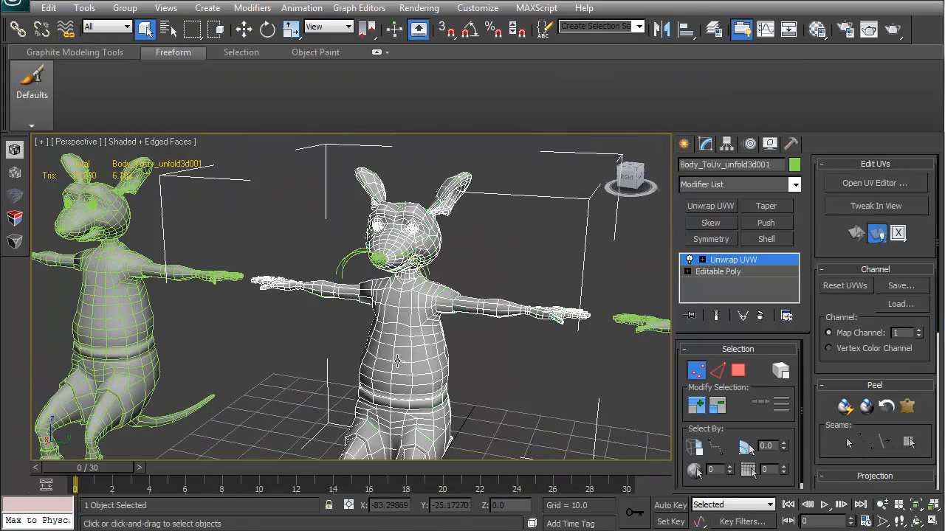
{"action": "right_click", "coordinate": [737, 272]}
{"action": "left_click", "coordinate": [791, 390]}
{"action": "middle_click_drag", "start_coordinate": [464, 362], "coordinate": [431, 320]}
{"action": "scroll", "coordinate": [432, 275], "scroll_direction": "down", "scroll_amount": 5}
{"action": "scroll", "coordinate": [446, 307], "scroll_direction": "up", "scroll_amount": 3}
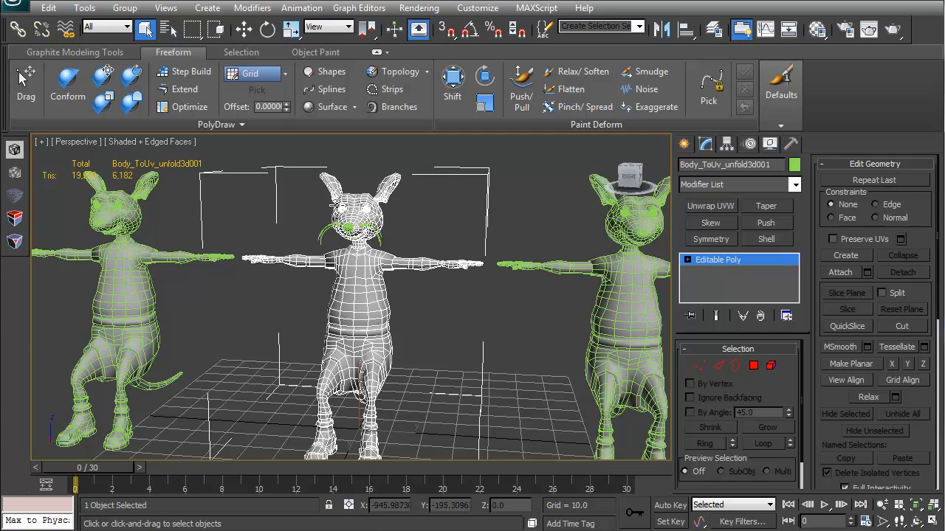
Start exporting only the selected middle rat body and browse the E: drive's UDK folder to Src under UDK-2013-07's Development folder.
{"action": "left_click", "coordinate": [23, 10]}
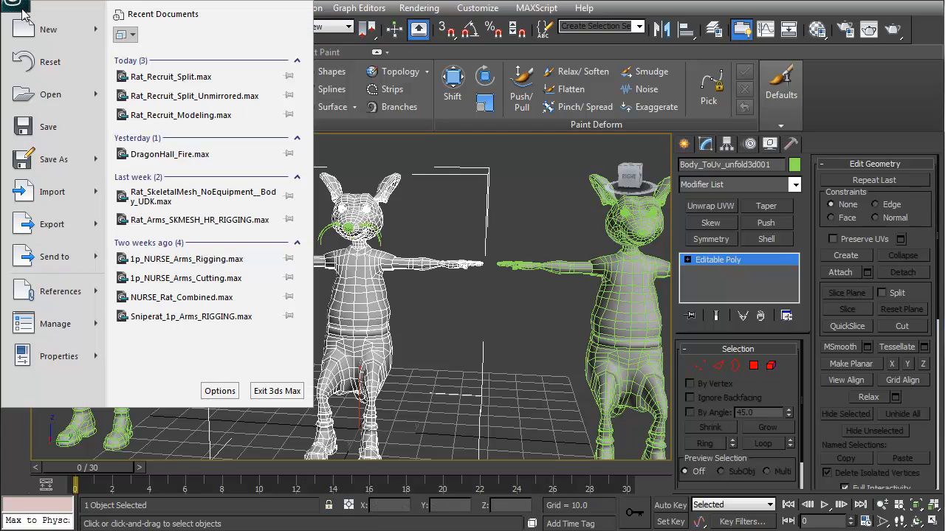
{"action": "mouse_move", "coordinate": [67, 232]}
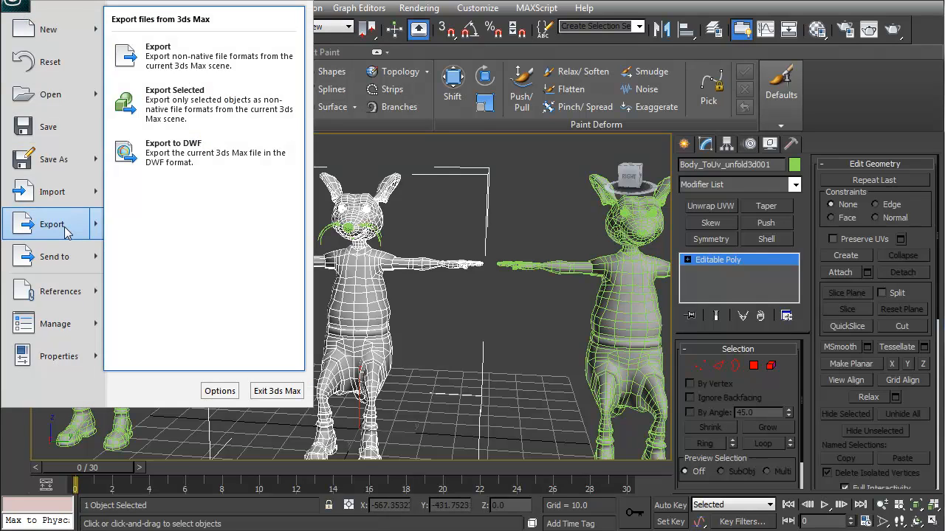
{"action": "left_click", "coordinate": [188, 103]}
{"action": "left_click", "coordinate": [205, 12]}
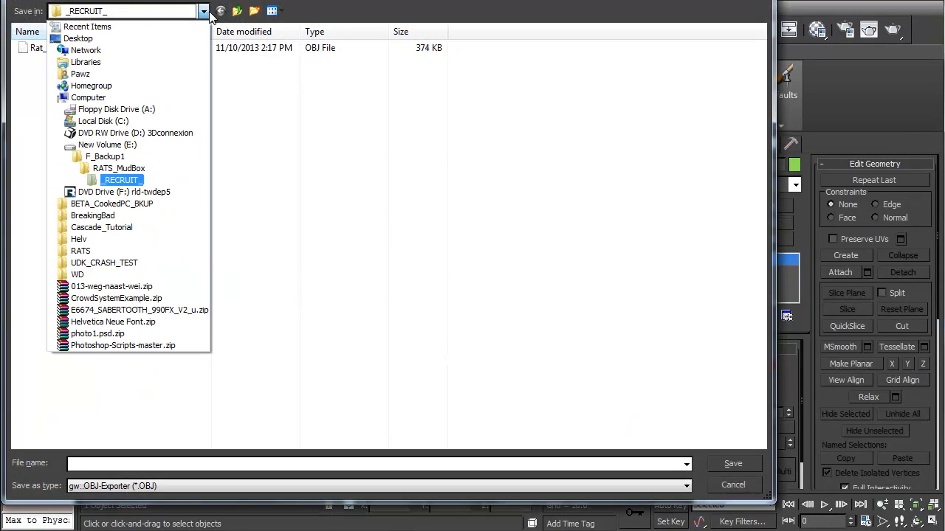
{"action": "left_click", "coordinate": [92, 143]}
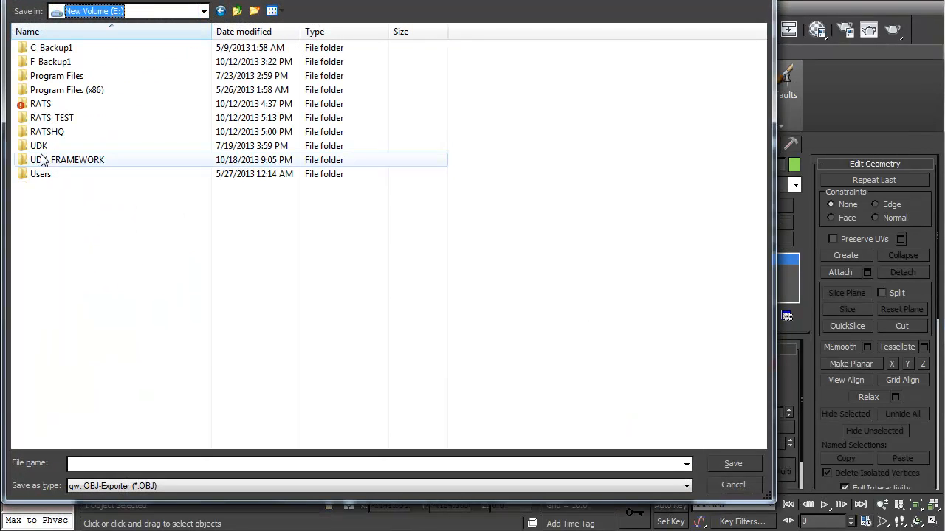
{"action": "double_click", "coordinate": [38, 147]}
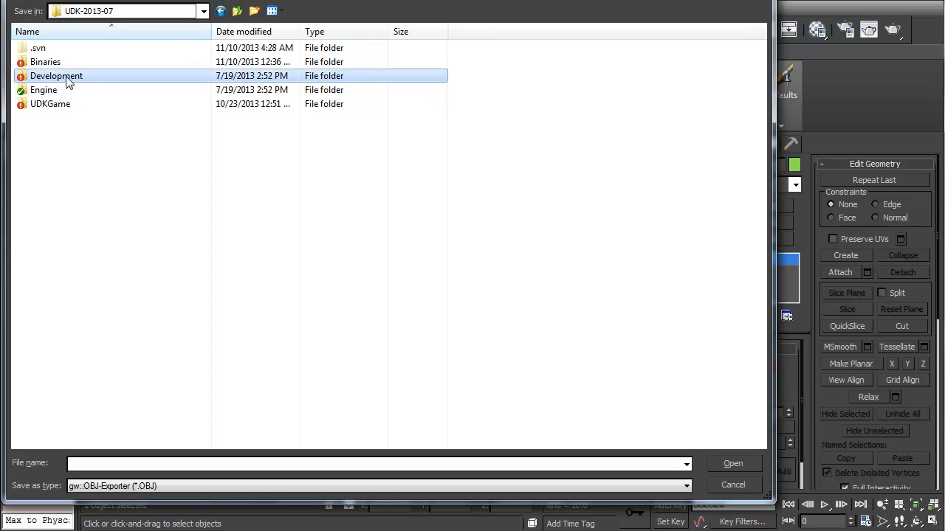
{"action": "double_click", "coordinate": [59, 76]}
{"action": "double_click", "coordinate": [41, 63]}
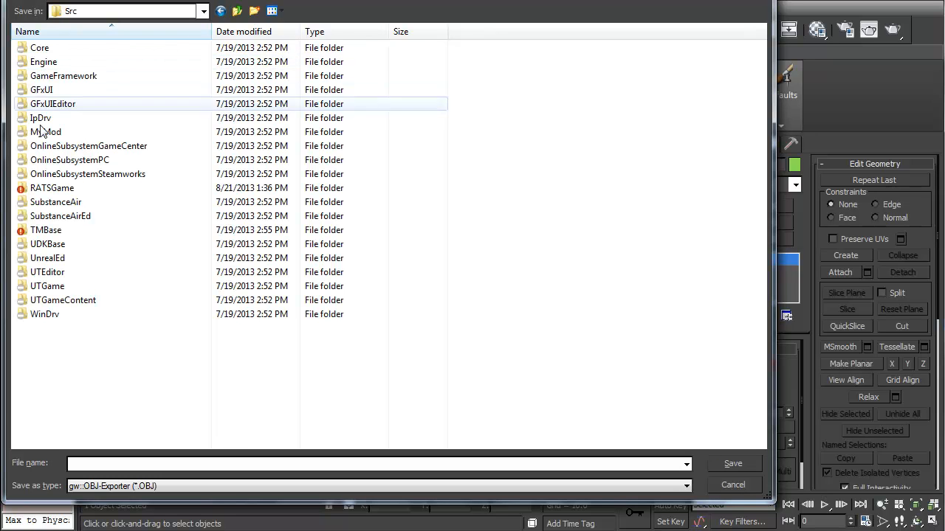
Browse through RATSGame to its Content folder and open CHARACTERS as the export location.
{"action": "double_click", "coordinate": [52, 188]}
{"action": "double_click", "coordinate": [52, 63]}
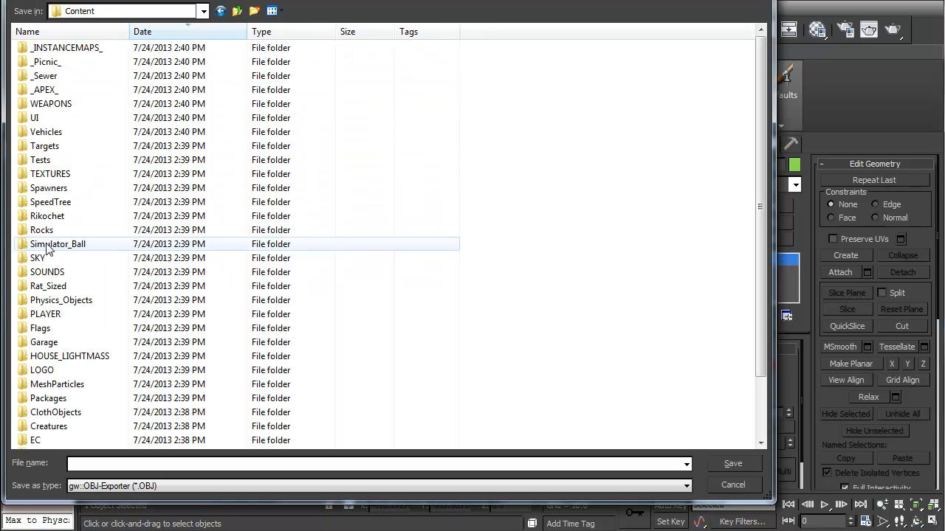
{"action": "left_click", "coordinate": [38, 120]}
{"action": "scroll", "coordinate": [40, 124], "scroll_direction": "down", "scroll_amount": 2}
{"action": "left_click", "coordinate": [44, 398]}
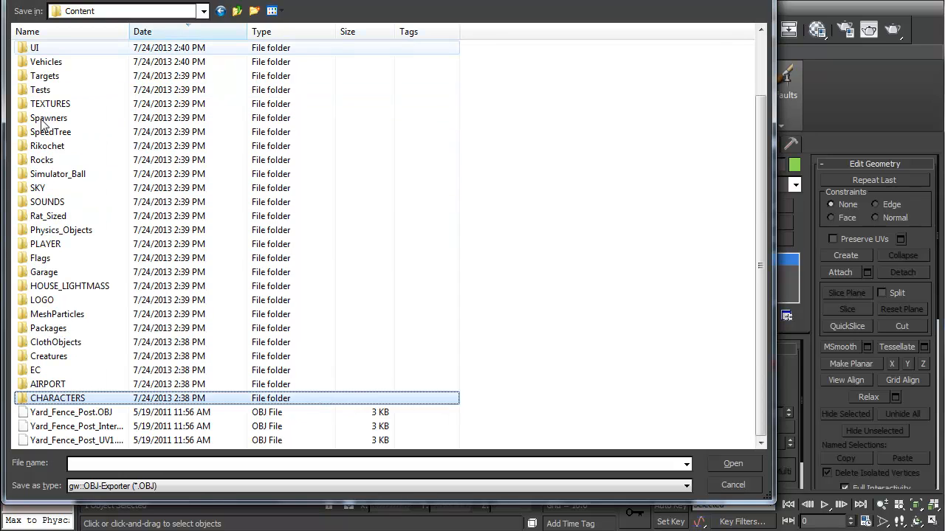
{"action": "double_click", "coordinate": [44, 398]}
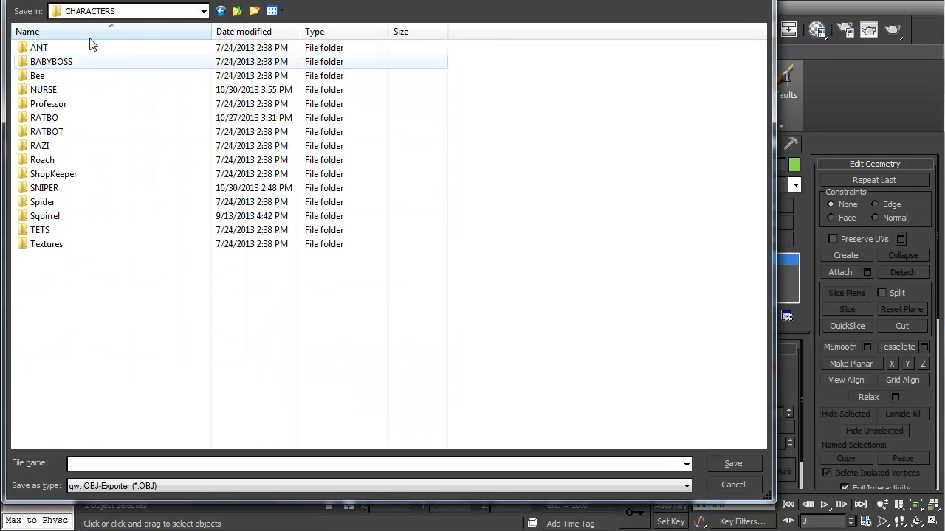
Create a folder named RECRUIT inside CHARACTERS and open it.
{"action": "left_click", "coordinate": [254, 10]}
{"action": "type", "text": "RECU"}
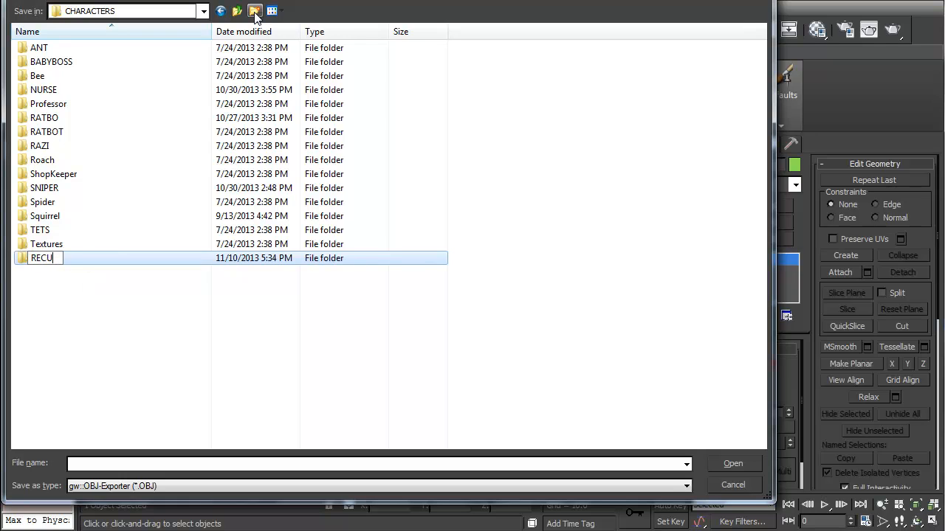
{"action": "key", "text": "BackSpace"}
{"action": "type", "text": "RUIT"}
{"action": "key", "text": "Return"}
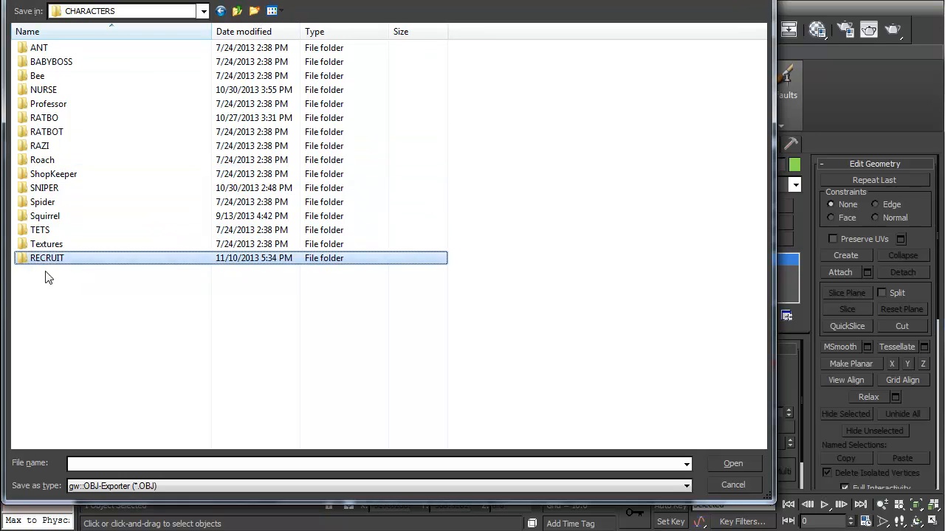
{"action": "double_click", "coordinate": [23, 260]}
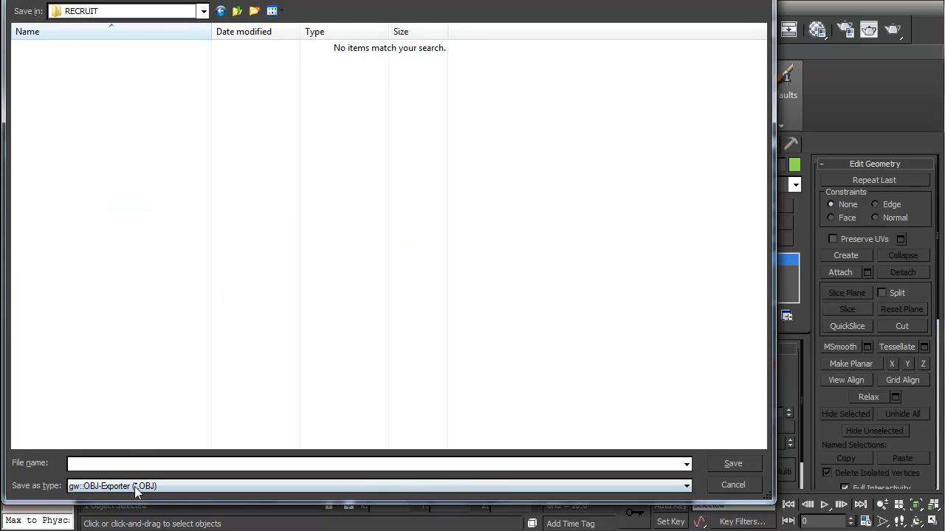
Export the selected body as Rat_Recruit_StaticTest in ASCII Scene Export (*.ASE) format, accepting the existing mesh, material and mapping options.
{"action": "left_click", "coordinate": [135, 489]}
{"action": "key", "text": "Return"}
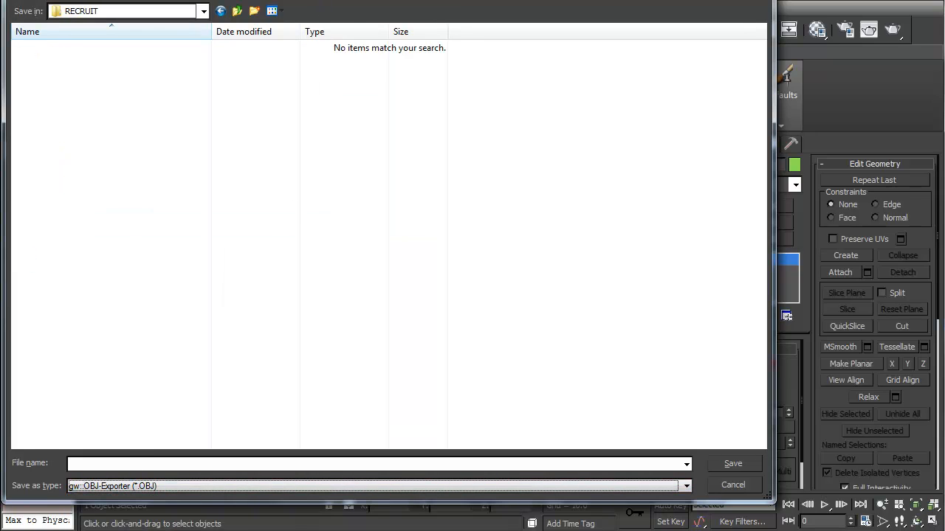
{"action": "left_click", "coordinate": [162, 461]}
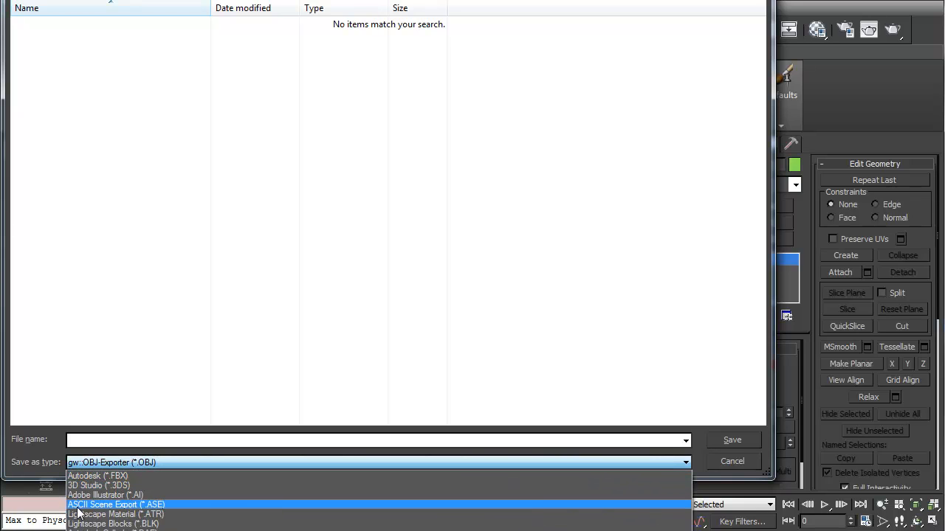
{"action": "left_click", "coordinate": [120, 505]}
{"action": "left_click", "coordinate": [149, 440]}
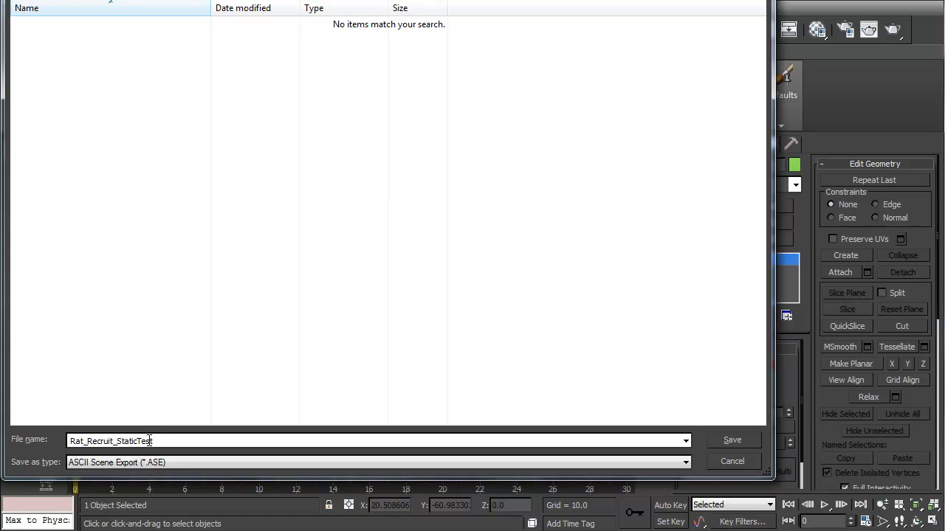
{"action": "left_click", "coordinate": [714, 438]}
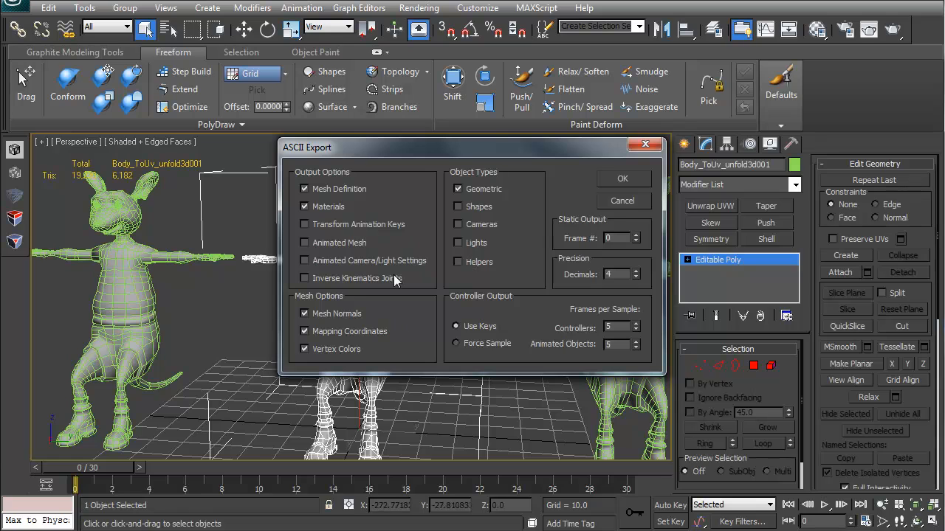
{"action": "left_click", "coordinate": [622, 178]}
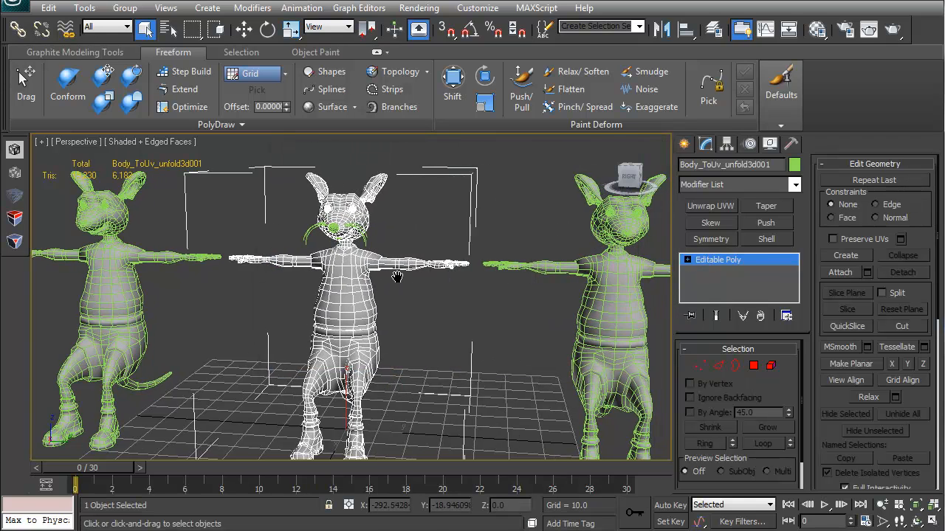
Switch to Photoshop, decline rebuilding the outdated scripts, and open Rat_Recruit_NM_u1_v1.tga and Rat_Recruit_NM_u2_v1.tga from the _RECRUIT_ folder.
{"action": "left_click", "coordinate": [415, 310]}
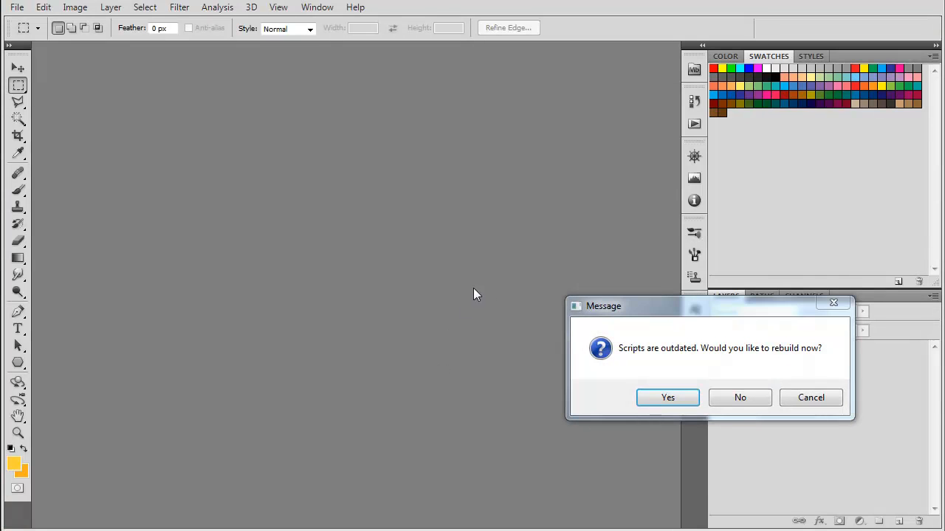
{"action": "left_click", "coordinate": [744, 396]}
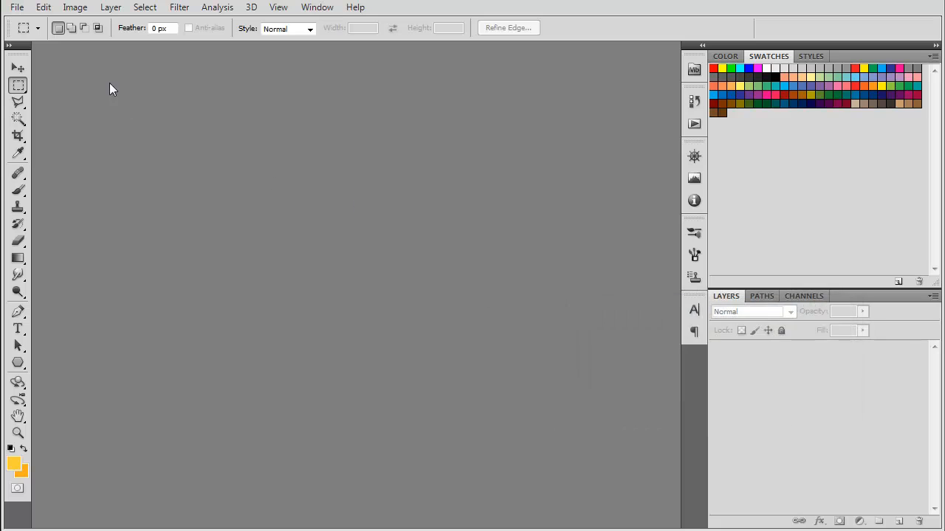
{"action": "left_click", "coordinate": [19, 8]}
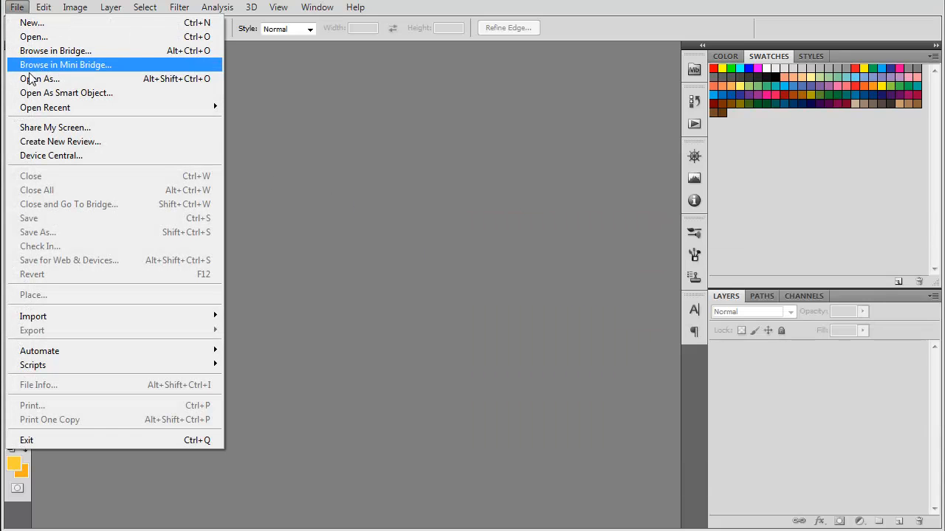
{"action": "left_click", "coordinate": [52, 34]}
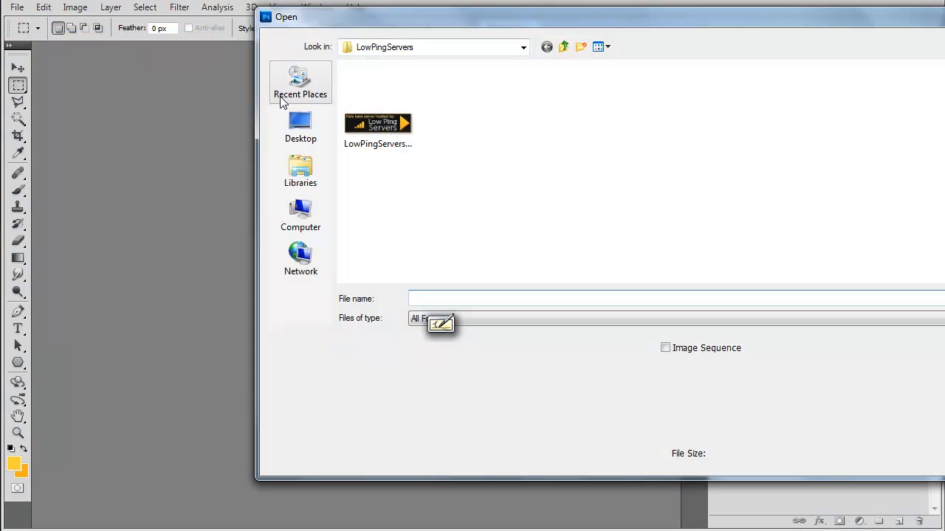
{"action": "left_click", "coordinate": [283, 100]}
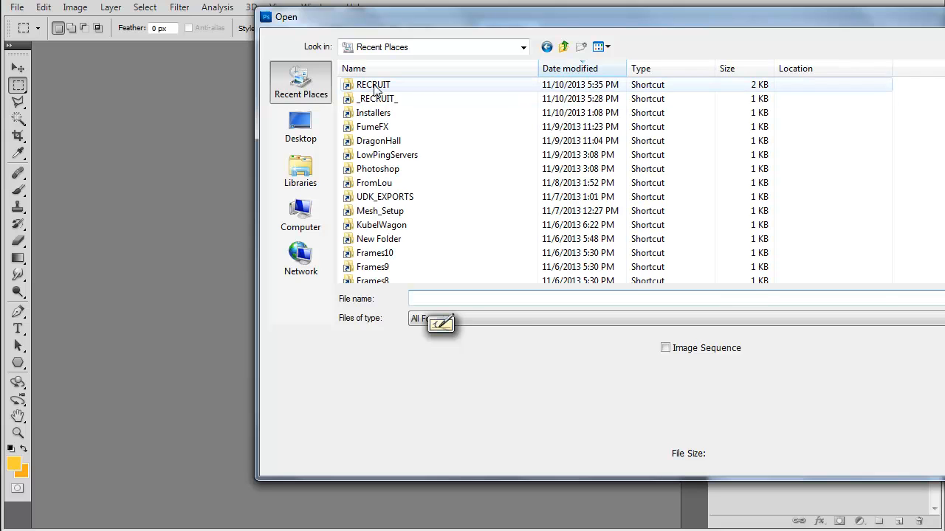
{"action": "double_click", "coordinate": [380, 98]}
{"action": "left_click", "coordinate": [473, 103]}
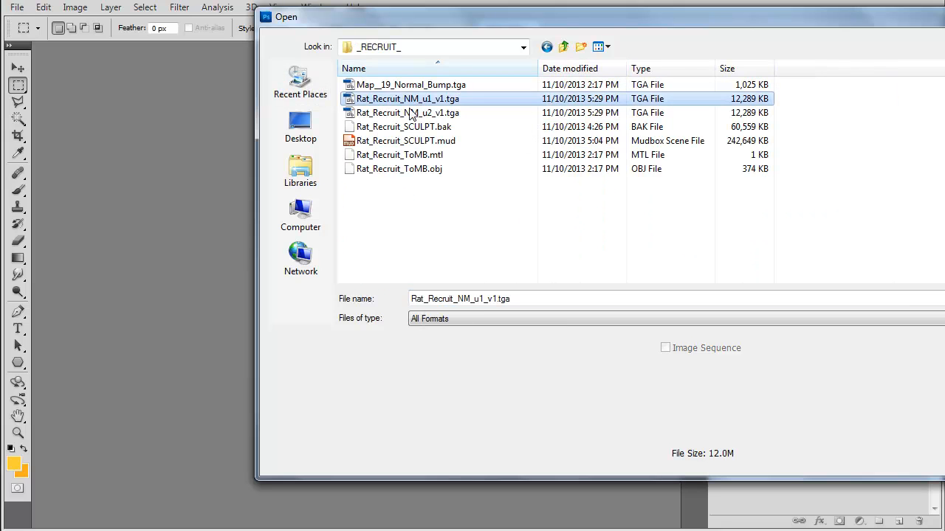
{"action": "left_click", "coordinate": [397, 113], "text": "shift"}
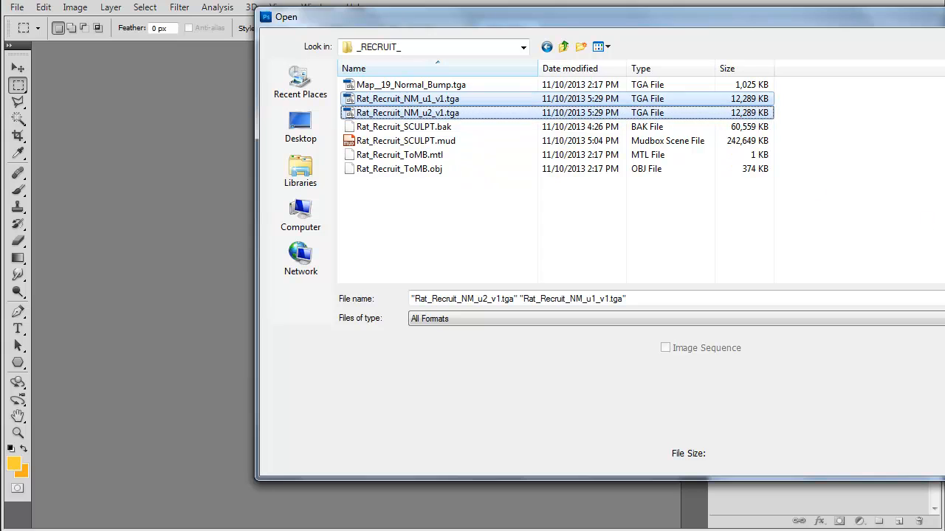
{"action": "key", "text": "Return"}
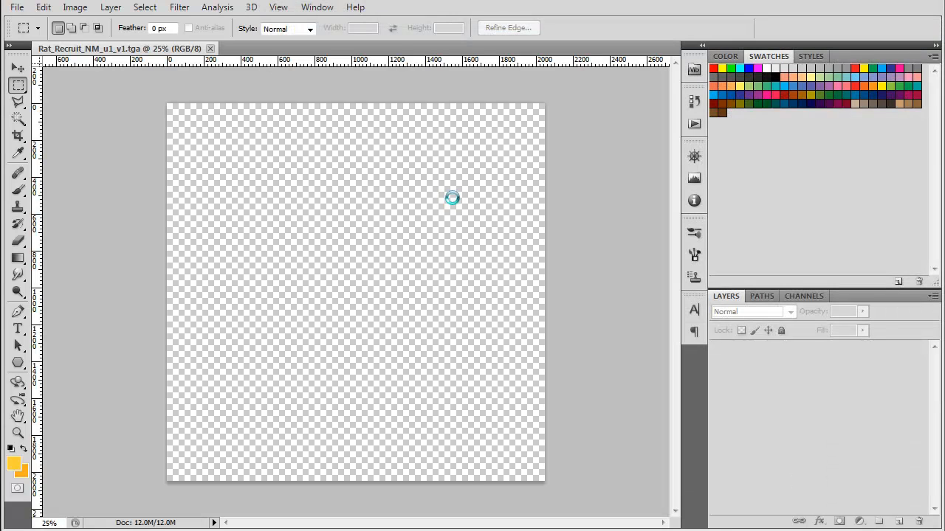
Activate the Move tool and convert the Background of Rat_Recruit_NM_u2_v1.tga into a regular layer named Layer 0.
{"action": "key", "text": "v"}
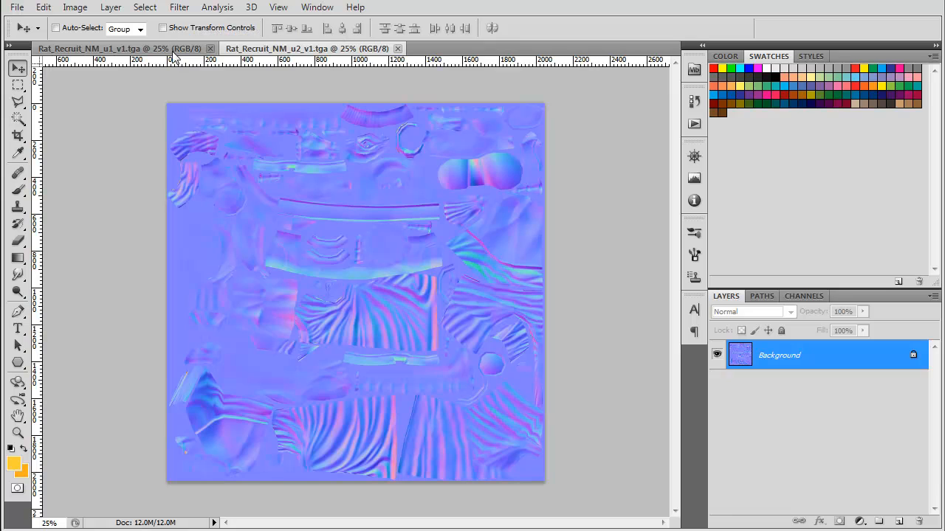
{"action": "double_click", "coordinate": [778, 361]}
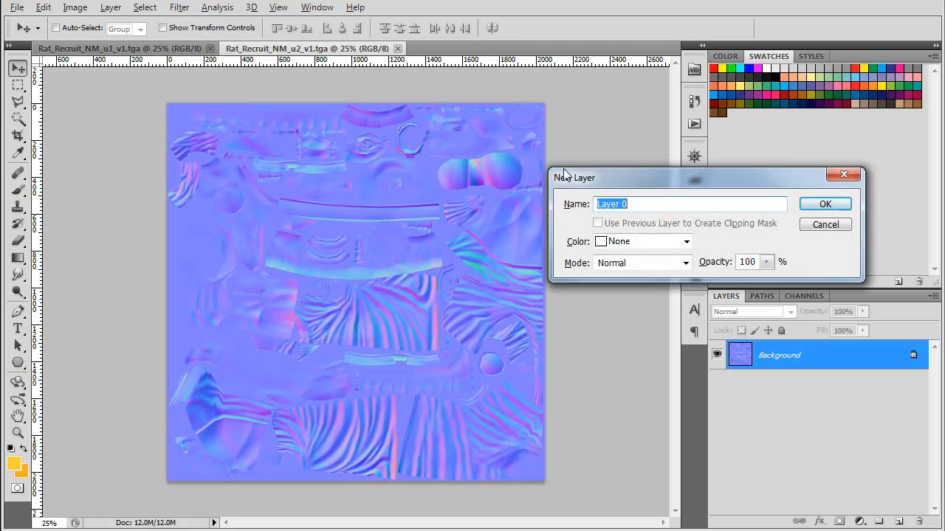
{"action": "left_click_drag", "start_coordinate": [565, 176], "coordinate": [323, 176]}
{"action": "left_click", "coordinate": [590, 206]}
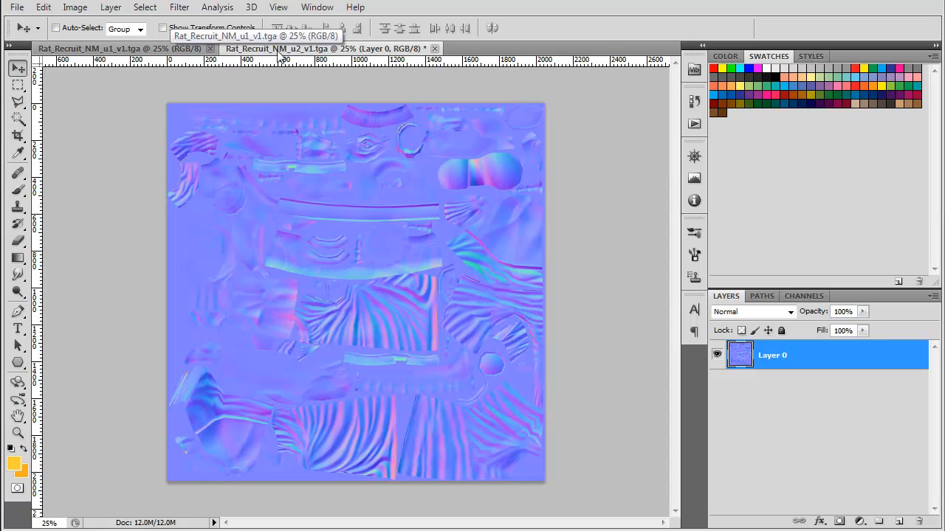
Convert the Background of Rat_Recruit_NM_u1_v1.tga into a regular Layer 0, and bring Rat_Recruit_NM_u2_v1.tga back to the front.
{"action": "left_click", "coordinate": [193, 50]}
{"action": "left_click", "coordinate": [284, 52]}
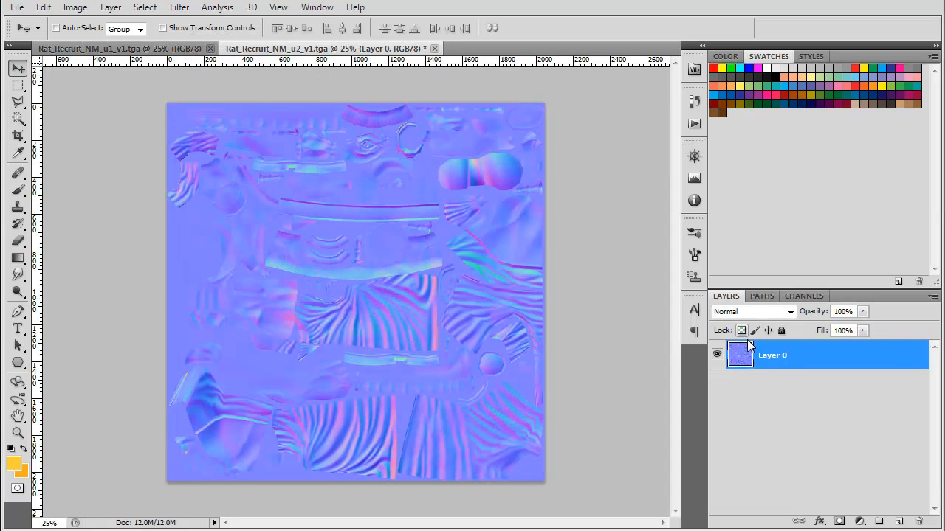
{"action": "left_click", "coordinate": [170, 52]}
{"action": "key", "text": "alt+Tab"}
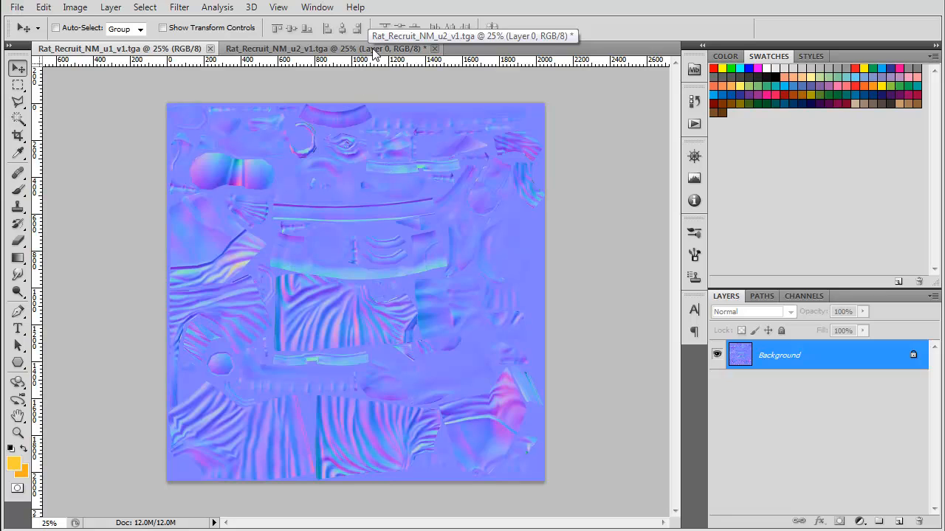
{"action": "double_click", "coordinate": [791, 361]}
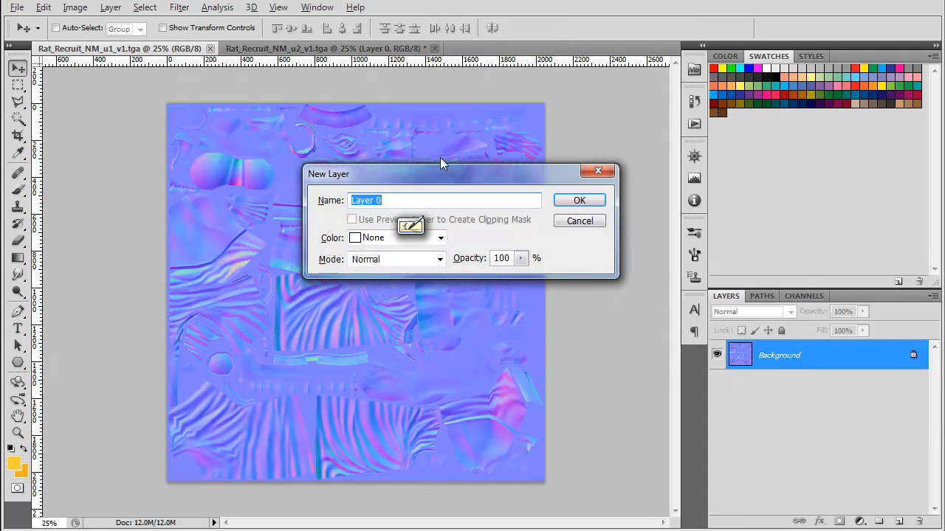
{"action": "left_click", "coordinate": [570, 197]}
{"action": "left_click", "coordinate": [369, 48]}
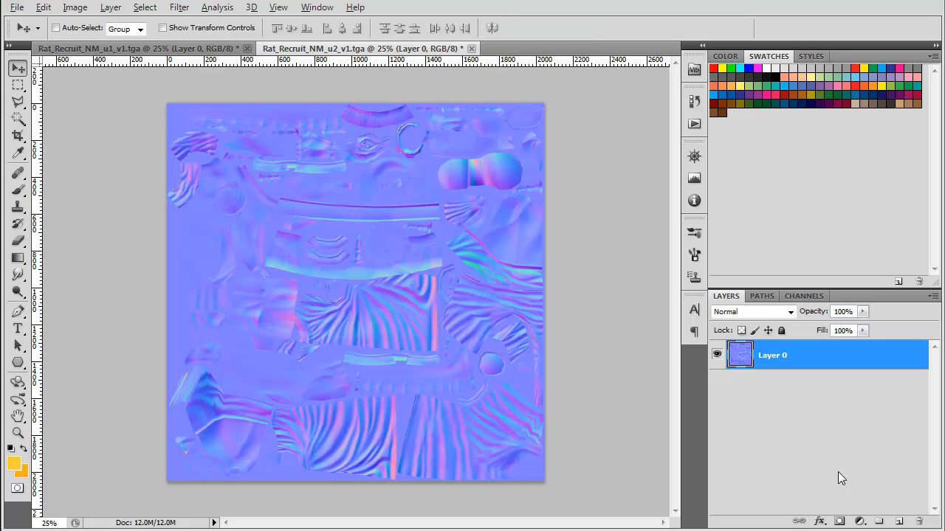
Add a new empty layer above Layer 0 in Rat_Recruit_NM_u2_v1.tga and keep the image in RGB Color mode.
{"action": "left_click", "coordinate": [899, 521]}
{"action": "key", "text": "n"}
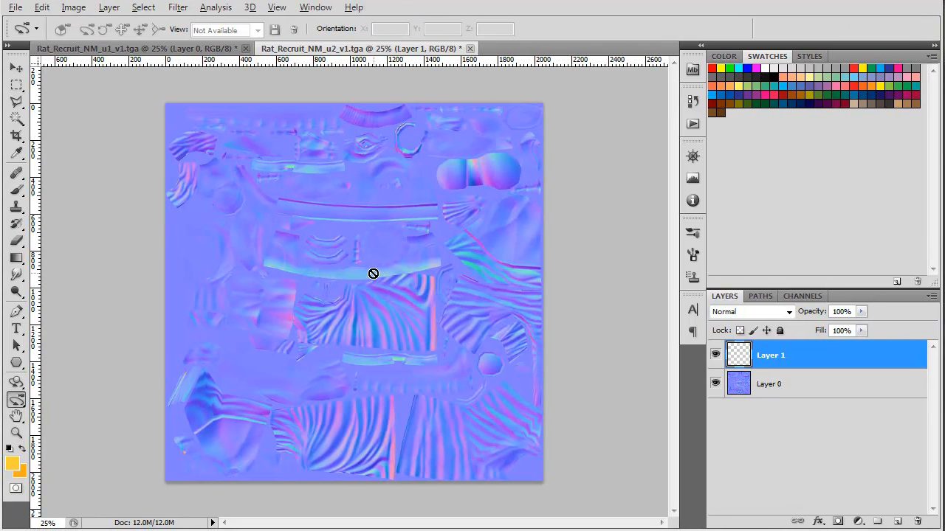
{"action": "left_click", "coordinate": [73, 7]}
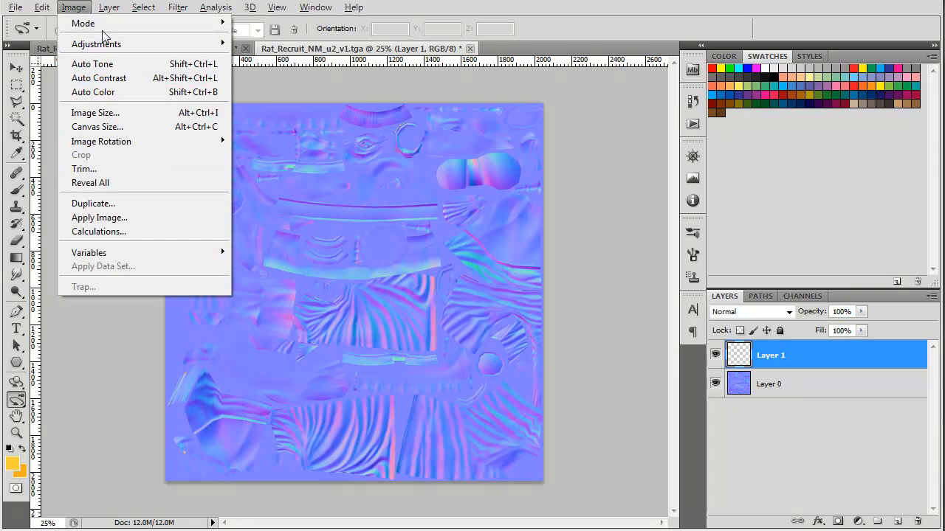
{"action": "mouse_move", "coordinate": [110, 24]}
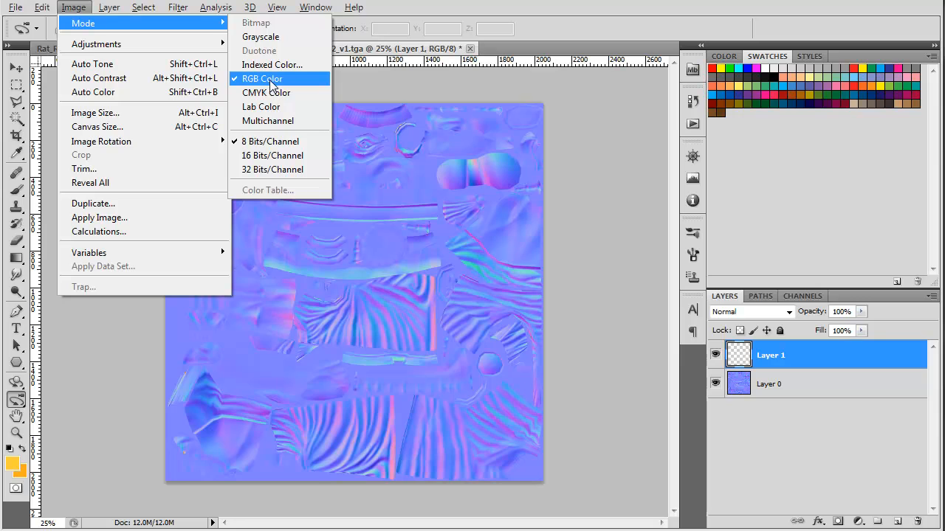
{"action": "left_click", "coordinate": [262, 79]}
{"action": "key", "text": "v"}
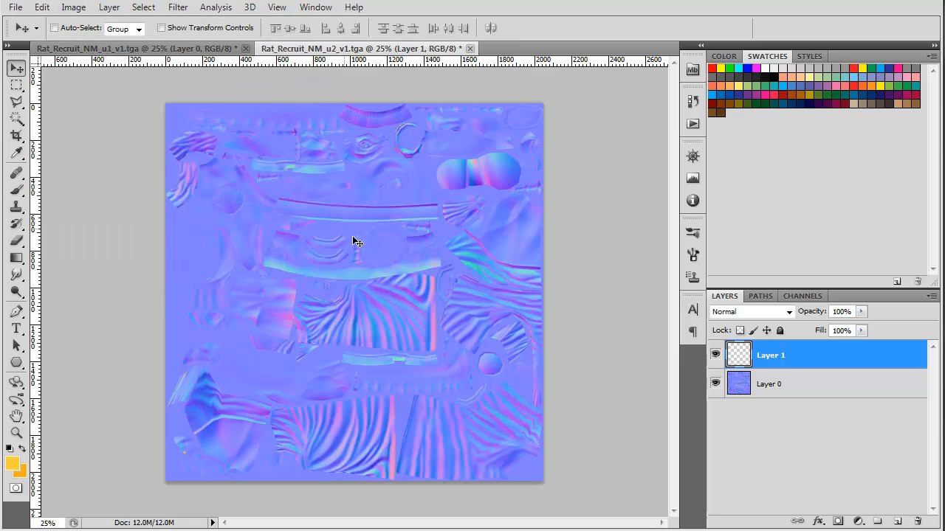
Try two single Brush dabs on Layer 1 of Rat_Recruit_NM_u2_v1.tga, undoing each, and return to the Move tool.
{"action": "key", "text": "b"}
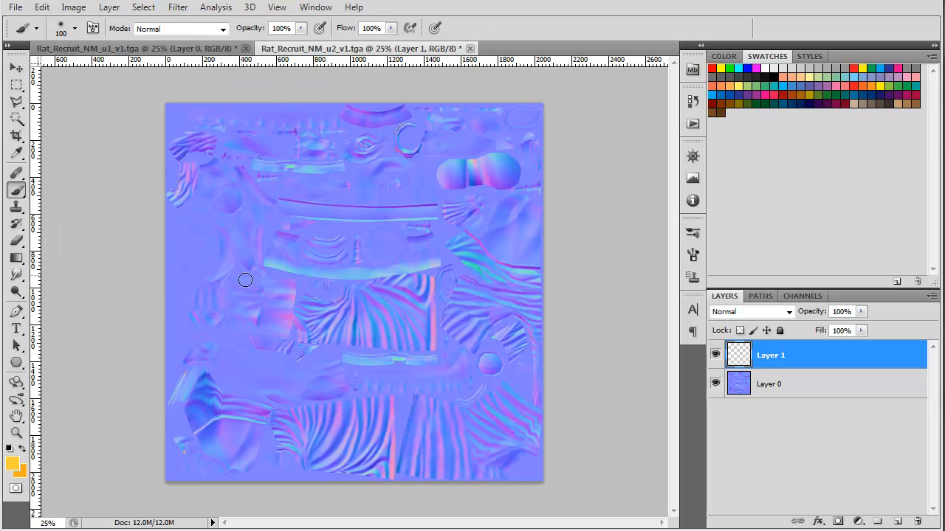
{"action": "left_click", "coordinate": [341, 233]}
{"action": "key", "text": "ctrl+z"}
{"action": "left_click", "coordinate": [385, 189]}
{"action": "key", "text": "ctrl+z"}
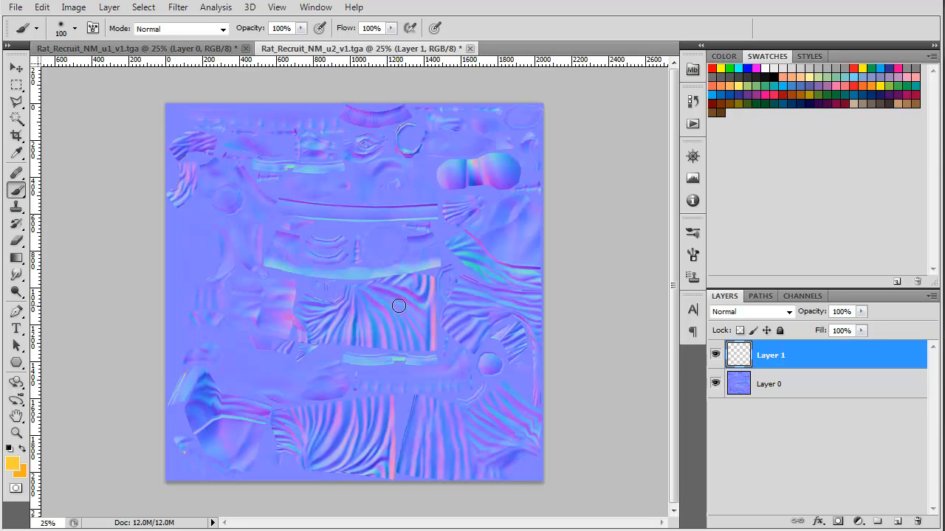
{"action": "key", "text": "v"}
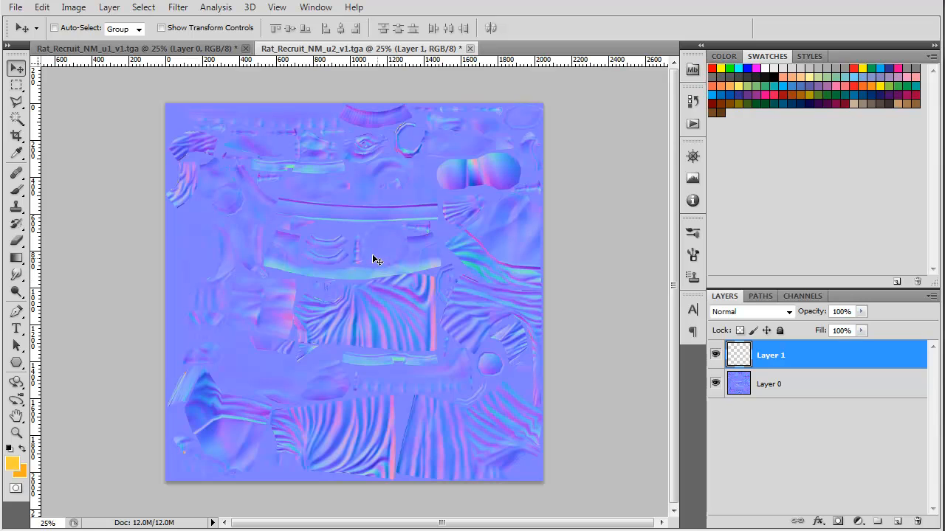
Compare the Rat_Recruit_NM_u1_v1.tga and Rat_Recruit_NM_u2_v1.tga normal maps by viewing them alternately.
{"action": "left_click", "coordinate": [201, 50]}
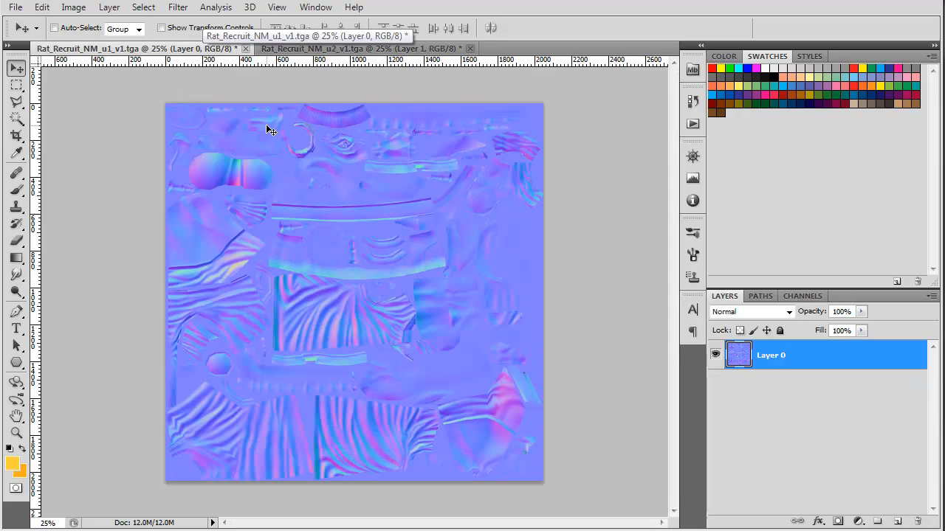
{"action": "left_click", "coordinate": [347, 49]}
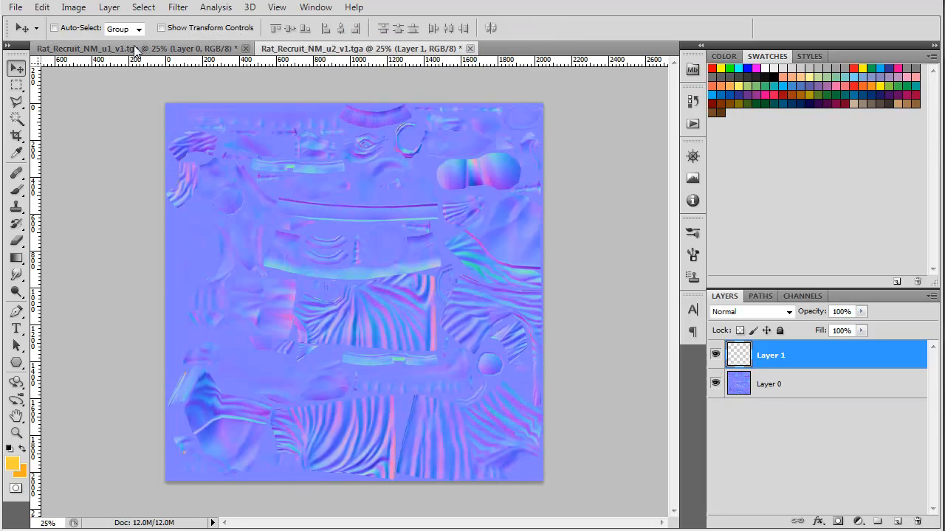
{"action": "left_click", "coordinate": [134, 46]}
{"action": "left_click", "coordinate": [355, 47]}
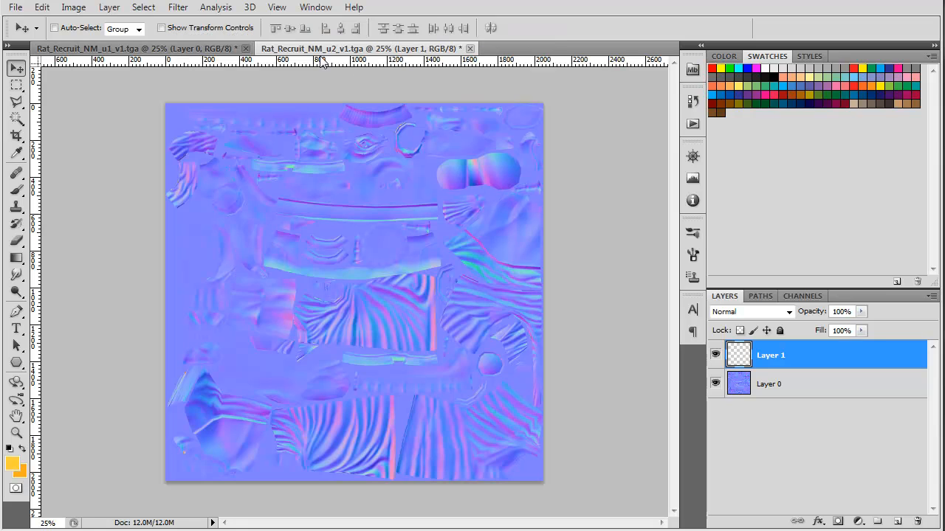
{"action": "left_click", "coordinate": [158, 48]}
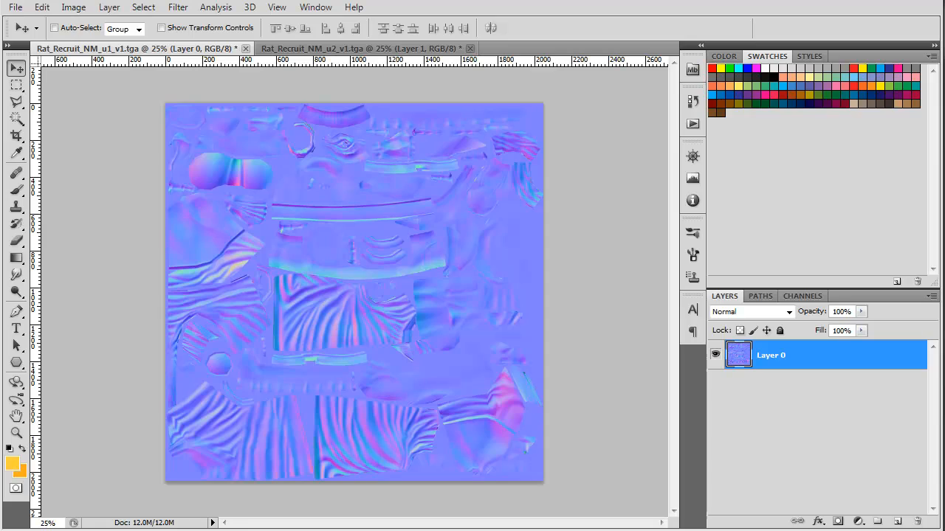
Switch to the UDK Content Browser and select the Char_Nurse package in the Characters folder.
{"action": "key", "text": "alt+Tab"}
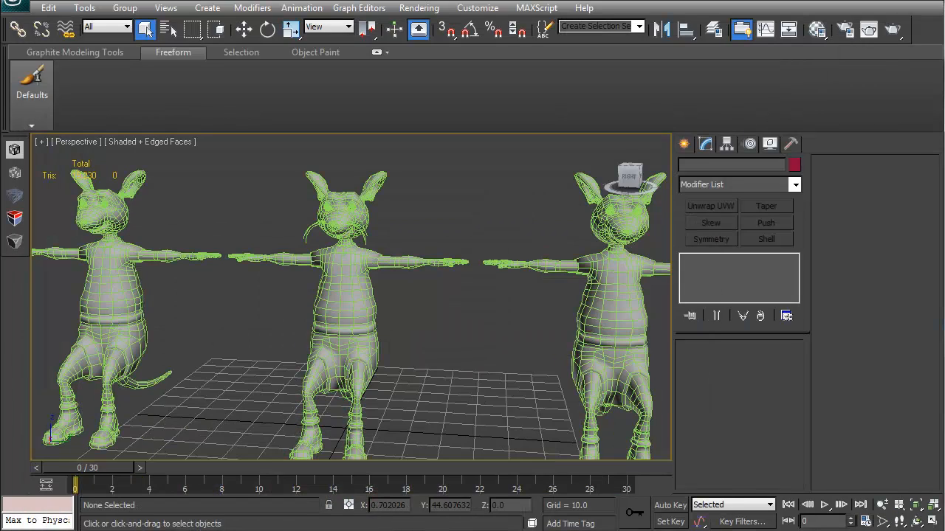
{"action": "key", "text": "alt+Tab"}
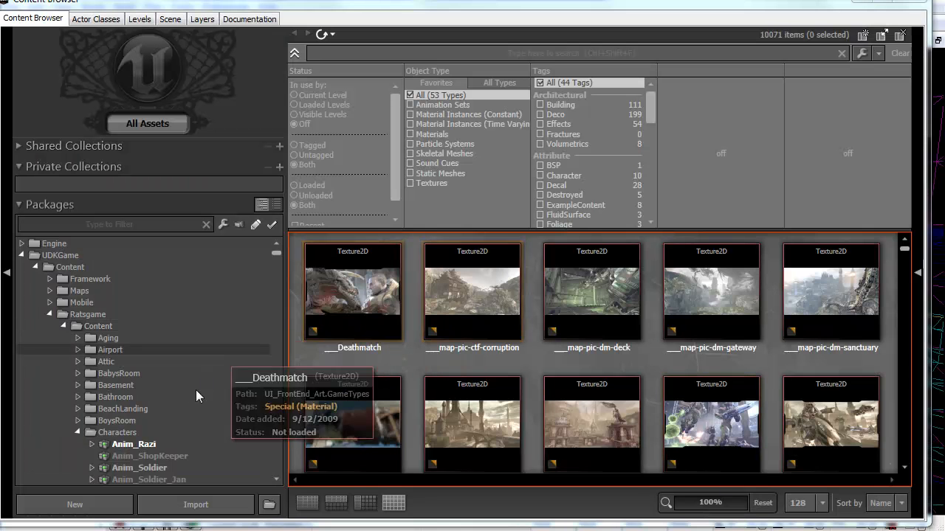
{"action": "left_click", "coordinate": [119, 434]}
{"action": "scroll", "coordinate": [170, 429], "scroll_direction": "down", "scroll_amount": 4}
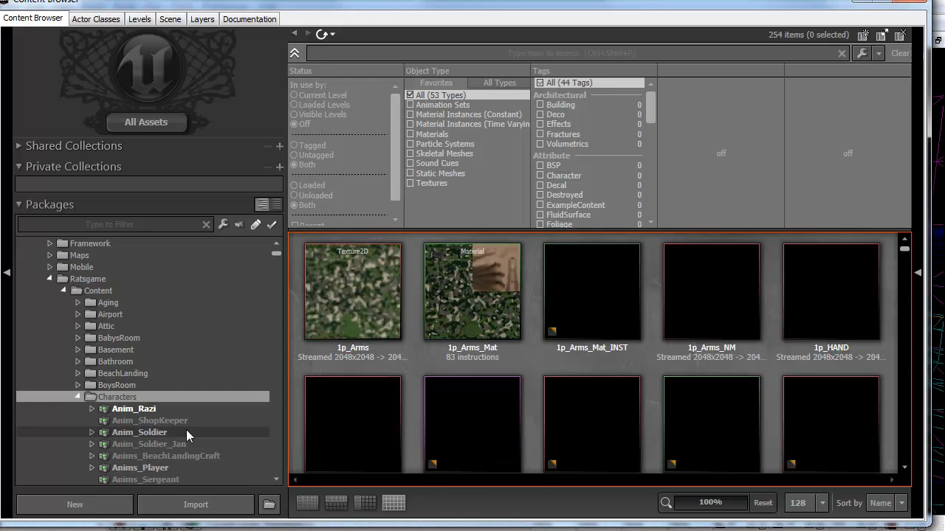
{"action": "left_click", "coordinate": [141, 393]}
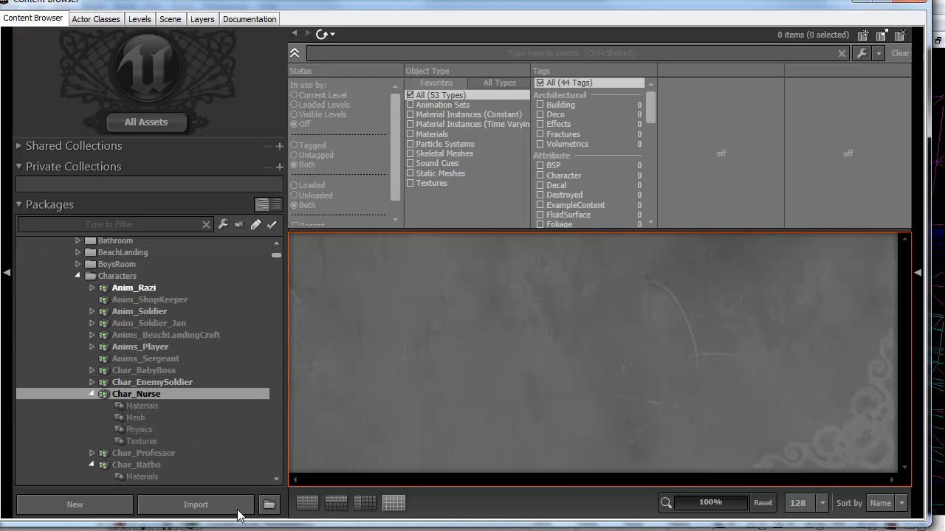
Choose Rat_Recruit_StaticTest.ASE from the RECRUIT folder for import.
{"action": "left_click", "coordinate": [196, 505]}
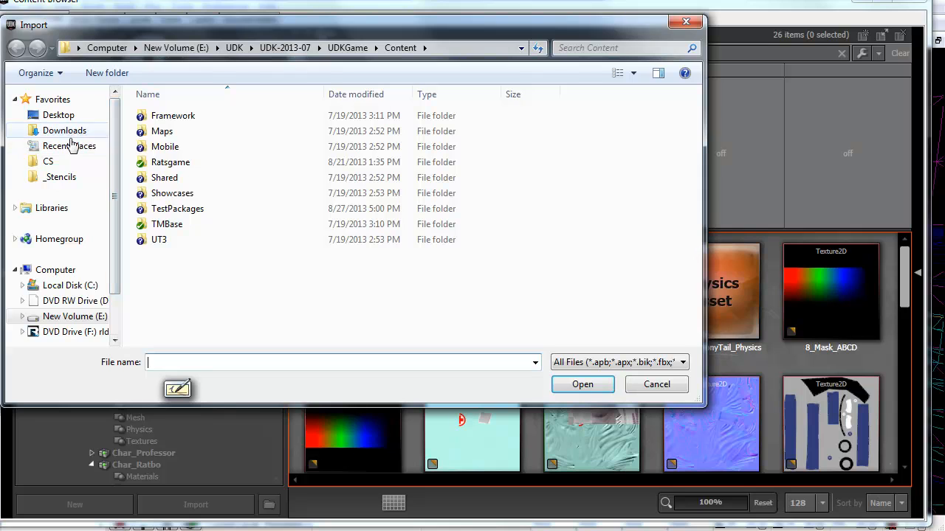
{"action": "left_click", "coordinate": [74, 146]}
{"action": "double_click", "coordinate": [163, 123]}
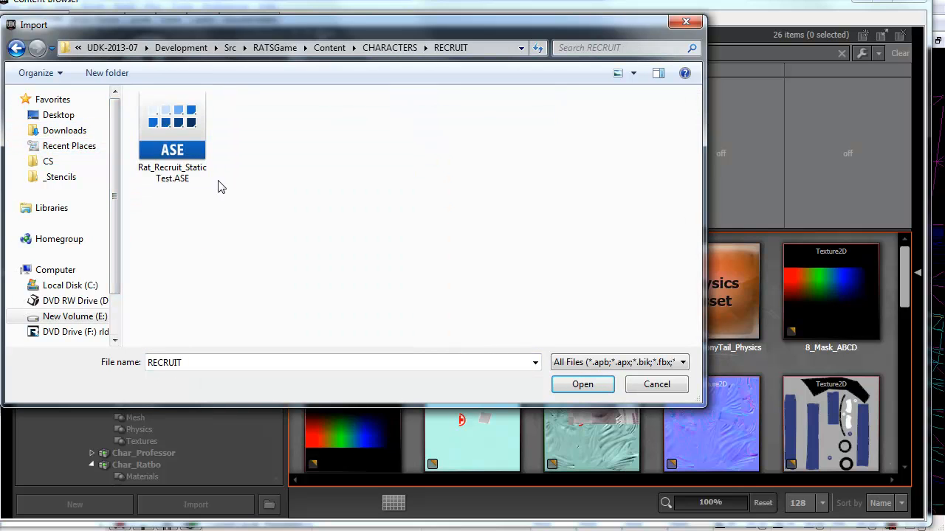
{"action": "double_click", "coordinate": [210, 166]}
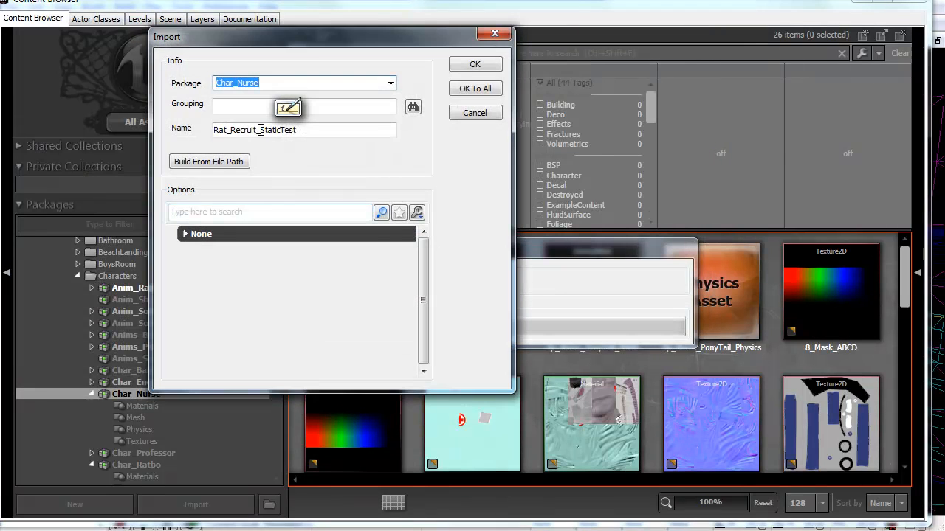
Import Rat_Recruit_StaticTest into package Char_Recruit with the grouping Mesh, accepting the vertex count message.
{"action": "left_click", "coordinate": [260, 83]}
{"action": "left_click_drag", "start_coordinate": [260, 83], "coordinate": [236, 83]}
{"action": "type", "text": "Recruit"}
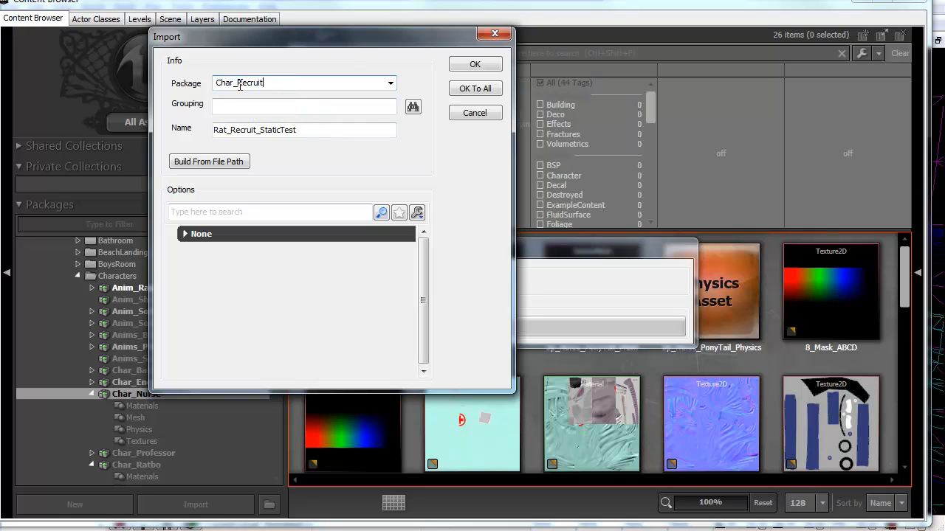
{"action": "key", "text": "Tab"}
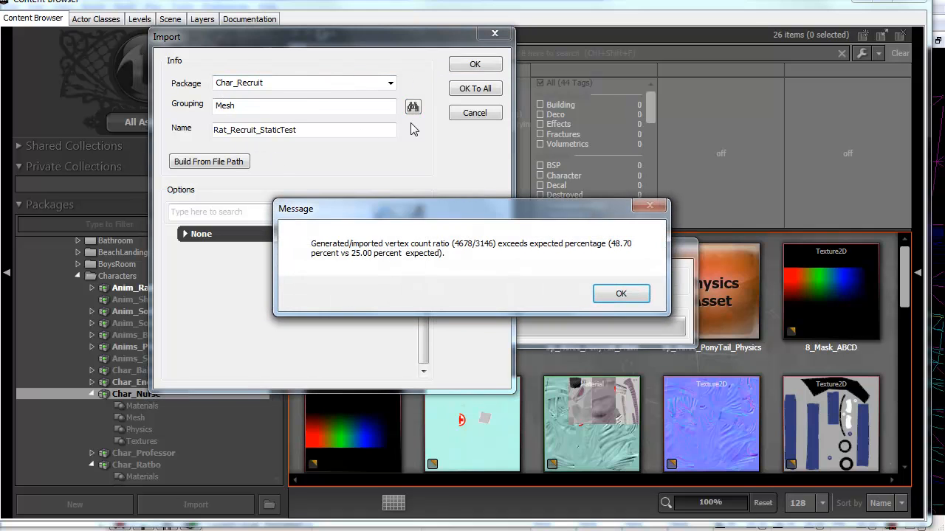
{"action": "left_click", "coordinate": [622, 293]}
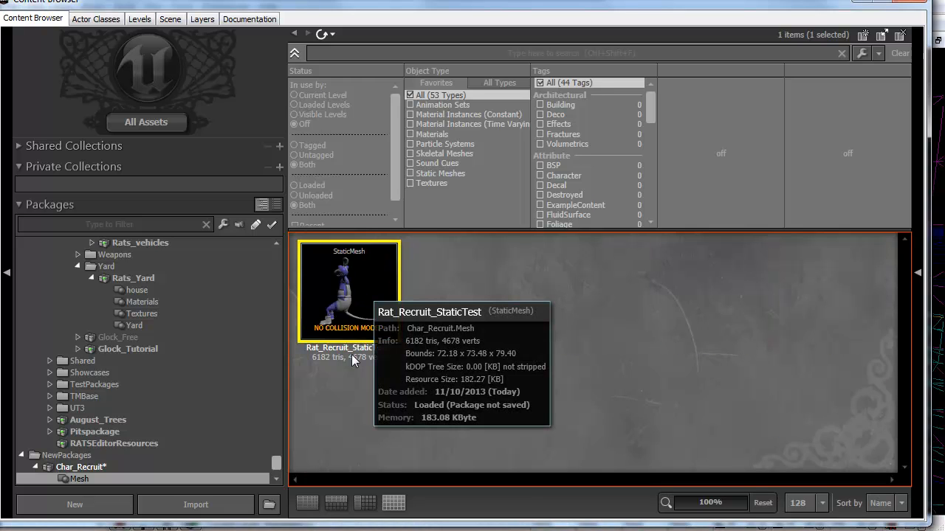
Open the Rat_Recruit_StaticTest mesh in its editor and examine the model from the side and front.
{"action": "double_click", "coordinate": [352, 354]}
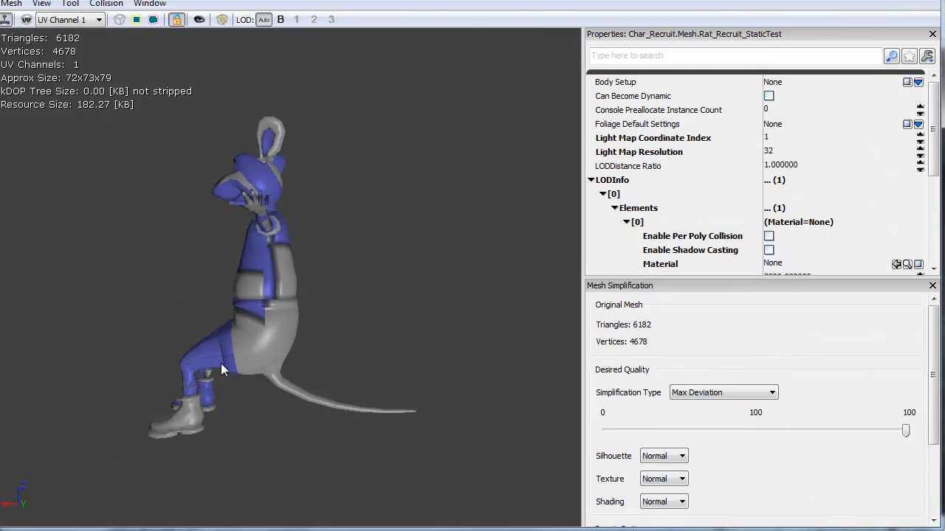
{"action": "left_click_drag", "start_coordinate": [220, 363], "coordinate": [325, 355]}
{"action": "right_click_drag", "start_coordinate": [325, 354], "coordinate": [436, 276]}
{"action": "left_click_drag", "start_coordinate": [436, 276], "coordinate": [509, 276]}
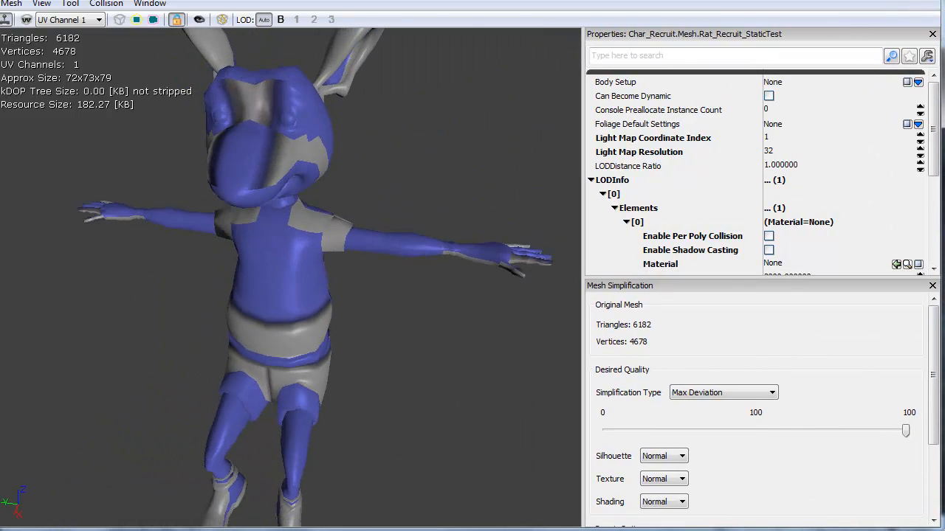
{"action": "left_click_drag", "start_coordinate": [295, 276], "coordinate": [277, 210]}
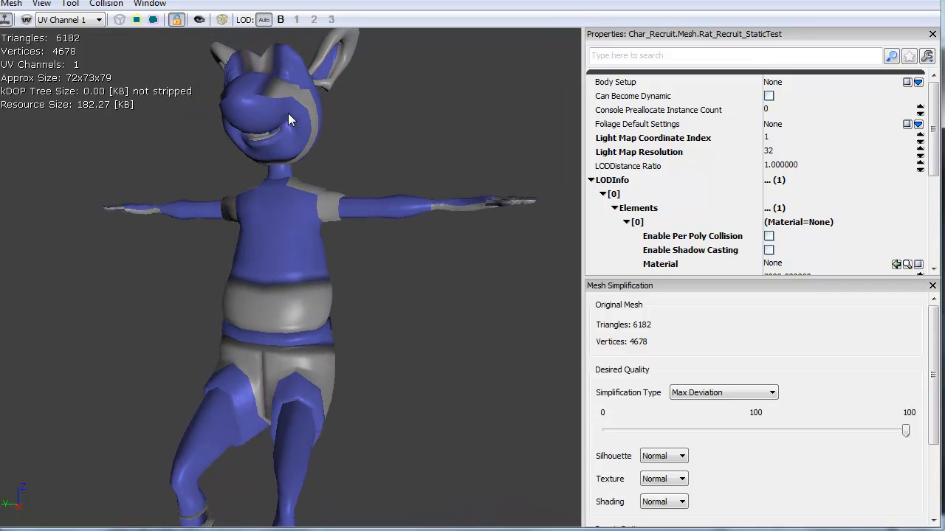
Display the UV overlay for UV Channel 0 on the rat mesh and inspect its layout.
{"action": "left_click", "coordinate": [26, 19]}
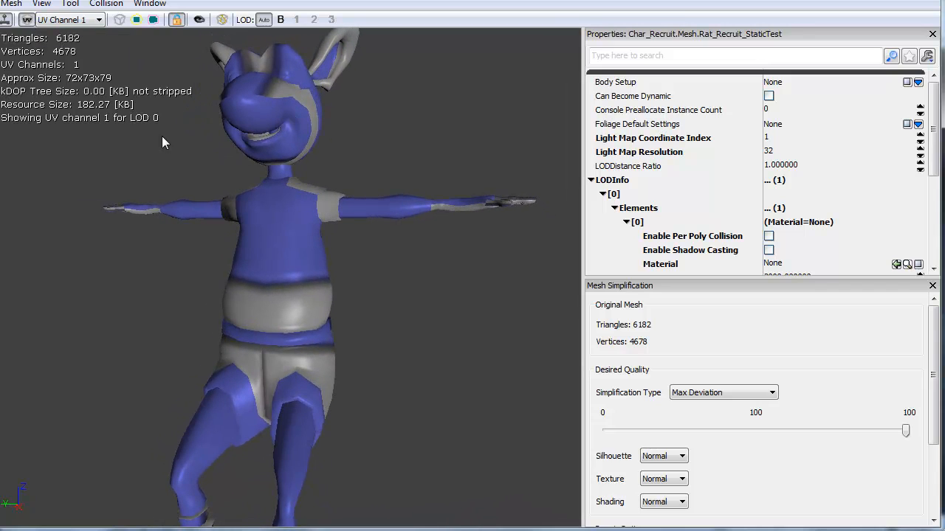
{"action": "left_click", "coordinate": [69, 20]}
{"action": "left_click", "coordinate": [71, 34]}
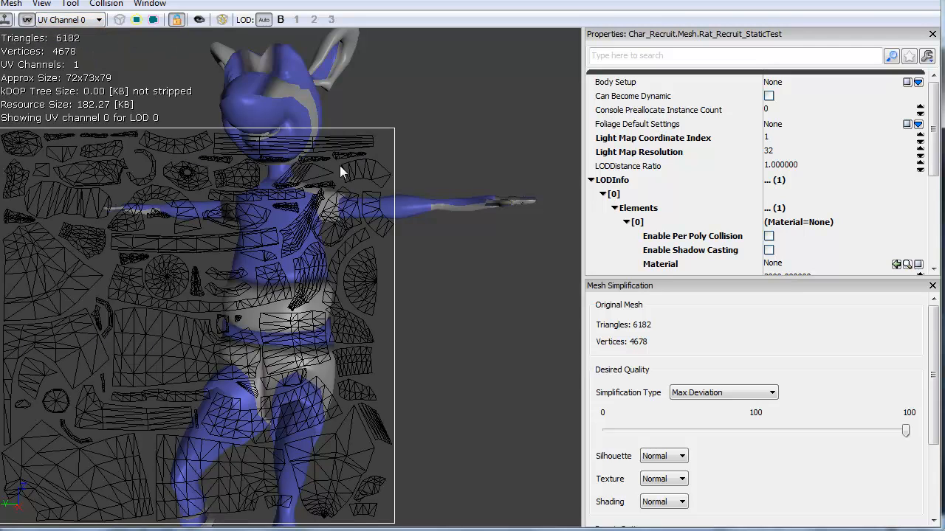
{"action": "left_click_drag", "start_coordinate": [289, 96], "coordinate": [332, 140]}
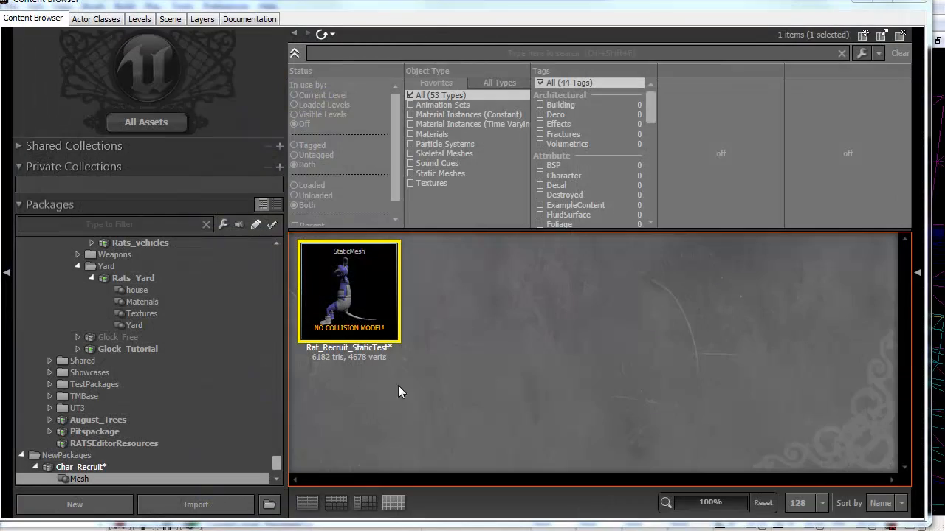
Choose Rat_Recruit_NM_u1_v1.tga from the _RECRUIT_ folder for import into the Char_Recruit package.
{"action": "left_click", "coordinate": [201, 505]}
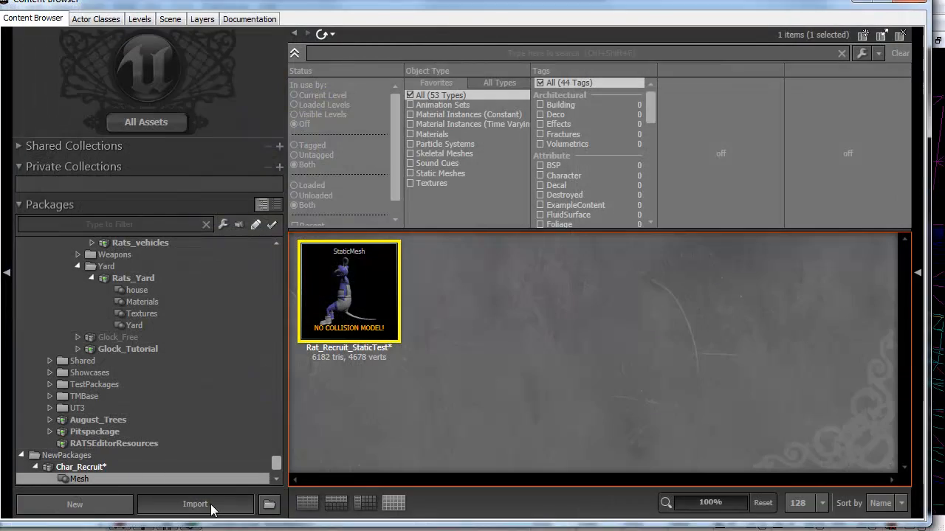
{"action": "left_click", "coordinate": [74, 147]}
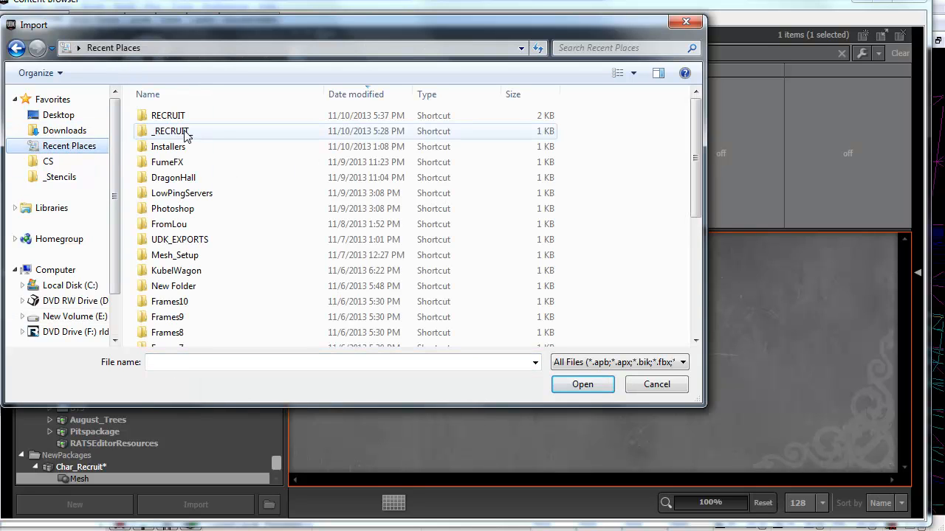
{"action": "double_click", "coordinate": [181, 133]}
{"action": "left_click", "coordinate": [267, 154]}
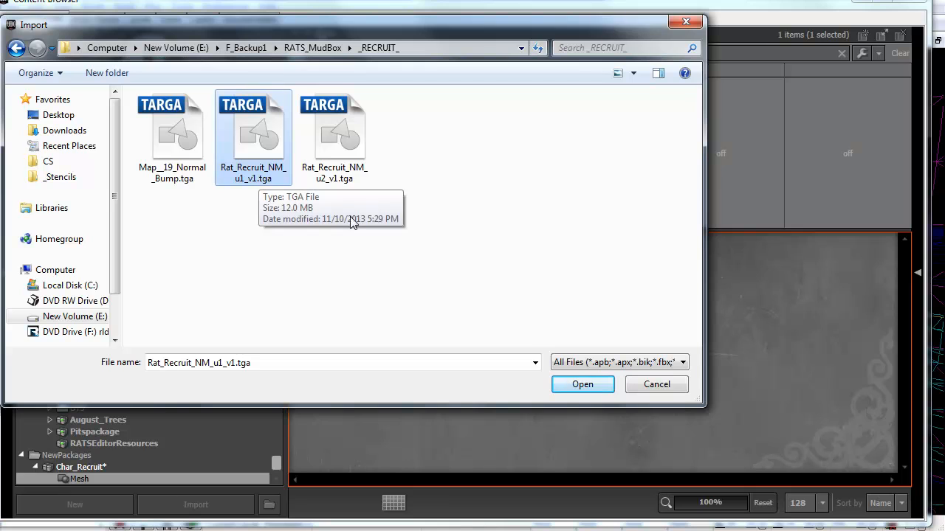
{"action": "left_click", "coordinate": [213, 364]}
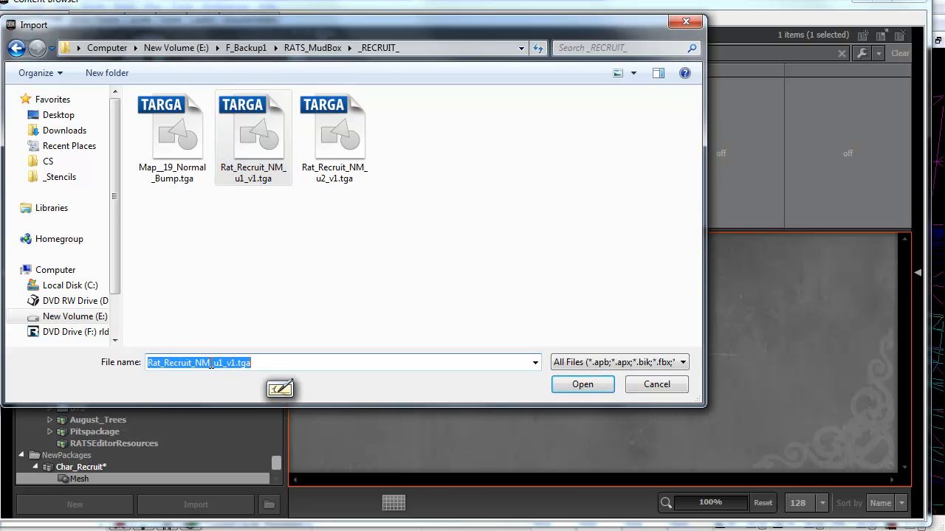
{"action": "left_click_drag", "start_coordinate": [211, 364], "coordinate": [355, 382]}
{"action": "left_click", "coordinate": [582, 385]}
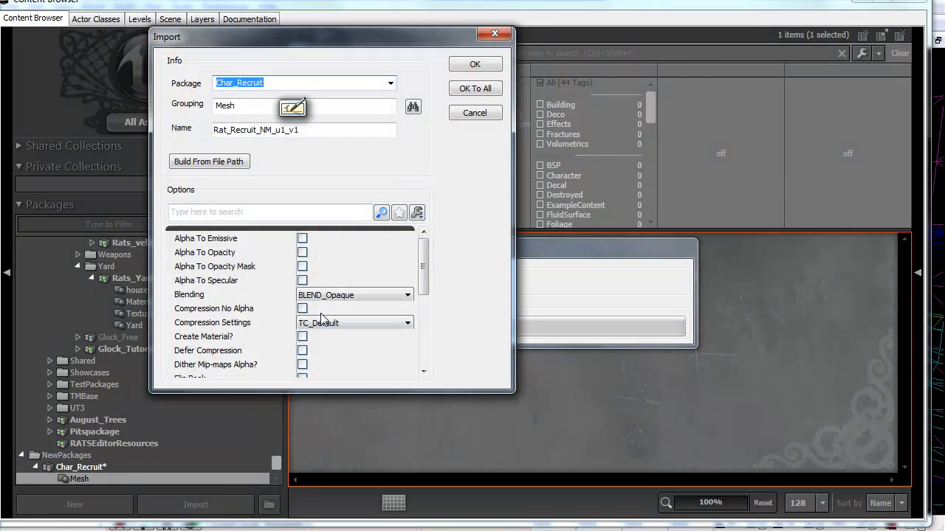
Import the normal map into the Textures group with Compression No Alpha enabled and compression set to TC_Normalmap.
{"action": "left_click", "coordinate": [302, 308]}
{"action": "left_click", "coordinate": [348, 322]}
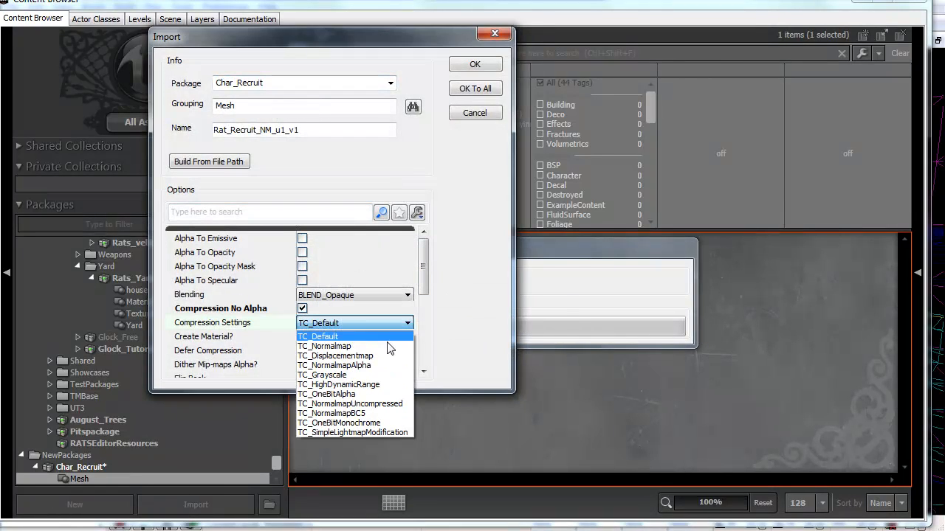
{"action": "left_click", "coordinate": [325, 347]}
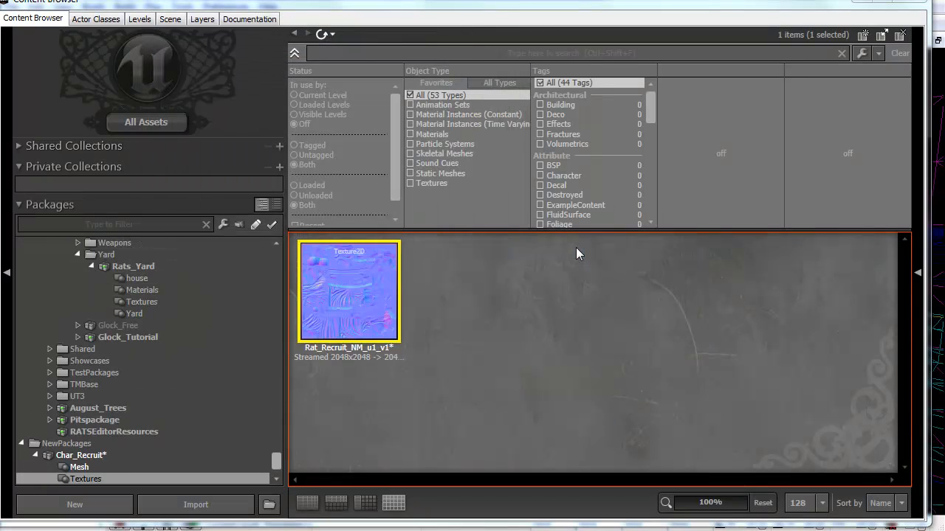
{"action": "right_click", "coordinate": [360, 287]}
{"action": "left_click", "coordinate": [260, 383]}
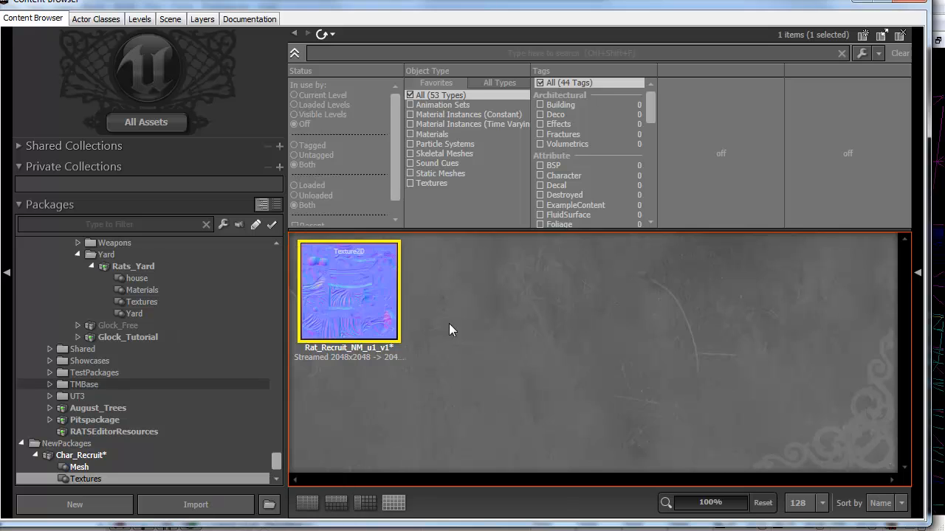
Create a new material named Rat_Recruit_Mat in the Materials group of the Char_Recruit package.
{"action": "double_click", "coordinate": [492, 418]}
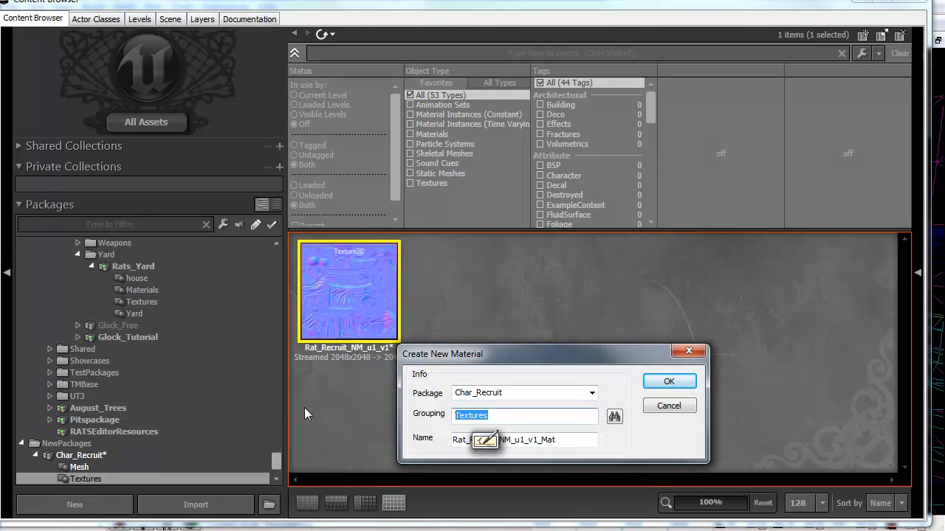
{"action": "type", "text": "Materials"}
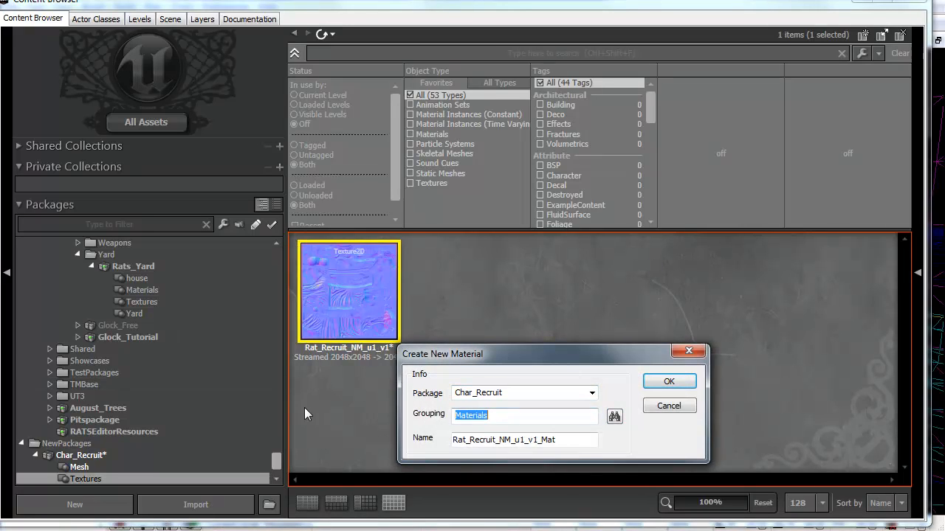
{"action": "key", "text": "Tab"}
{"action": "key", "text": "Tab"}
{"action": "key", "text": "Left"}
{"action": "key", "text": "Left"}
{"action": "key", "text": "Left"}
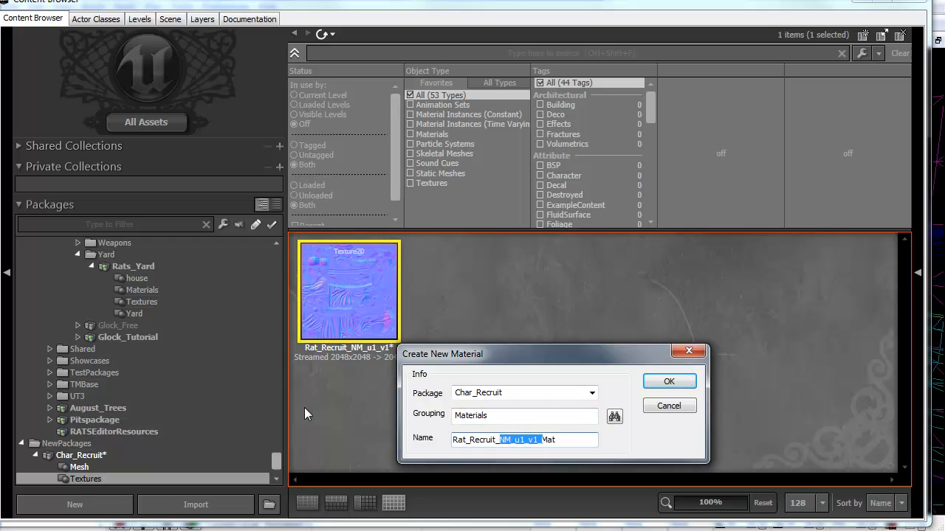
{"action": "left_click", "coordinate": [670, 381]}
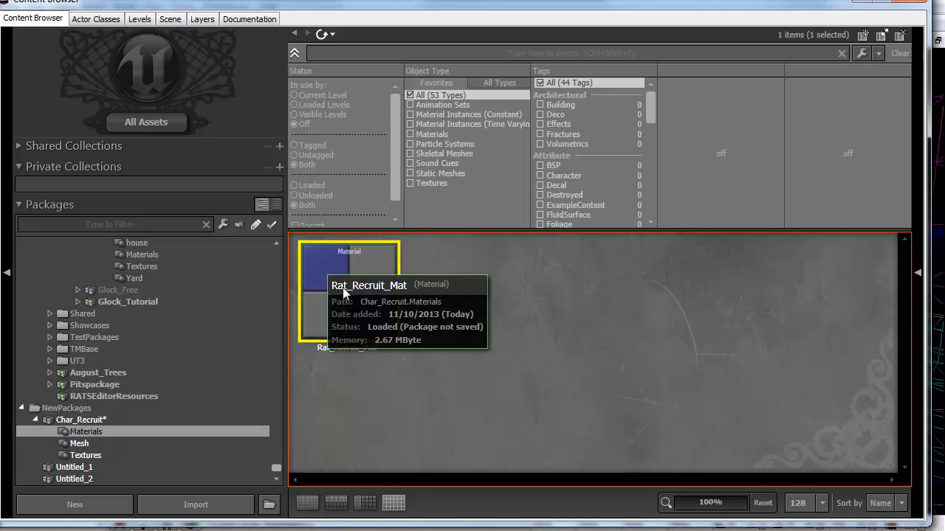
Open Rat_Recruit_Mat for editing and use the Rat_Recruit_StaticTest mesh as its preview mesh.
{"action": "double_click", "coordinate": [342, 287]}
{"action": "key", "text": "alt+Tab"}
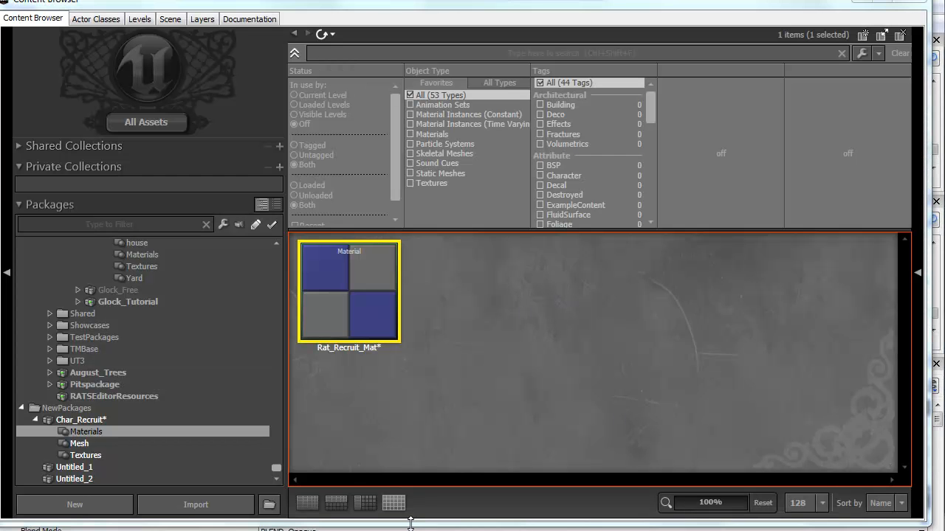
{"action": "left_click", "coordinate": [81, 444]}
{"action": "left_click", "coordinate": [360, 301]}
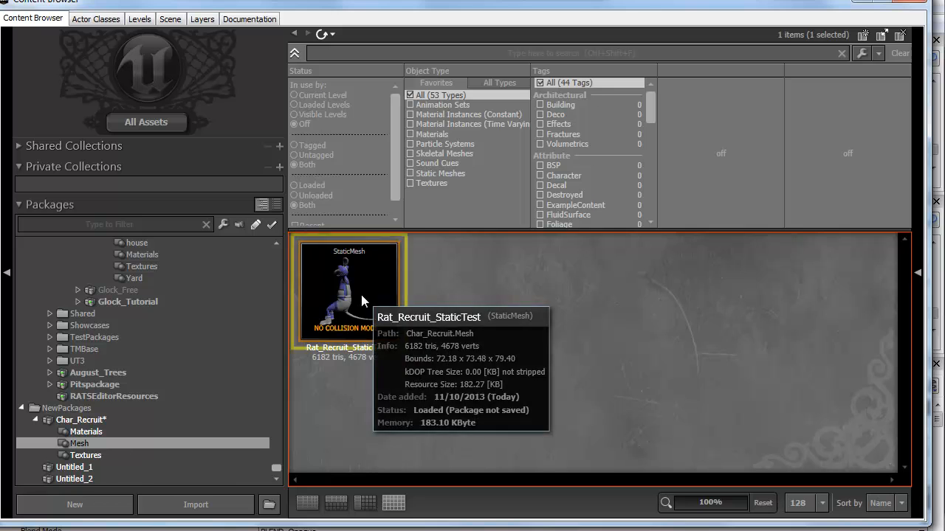
{"action": "left_click", "coordinate": [908, 1]}
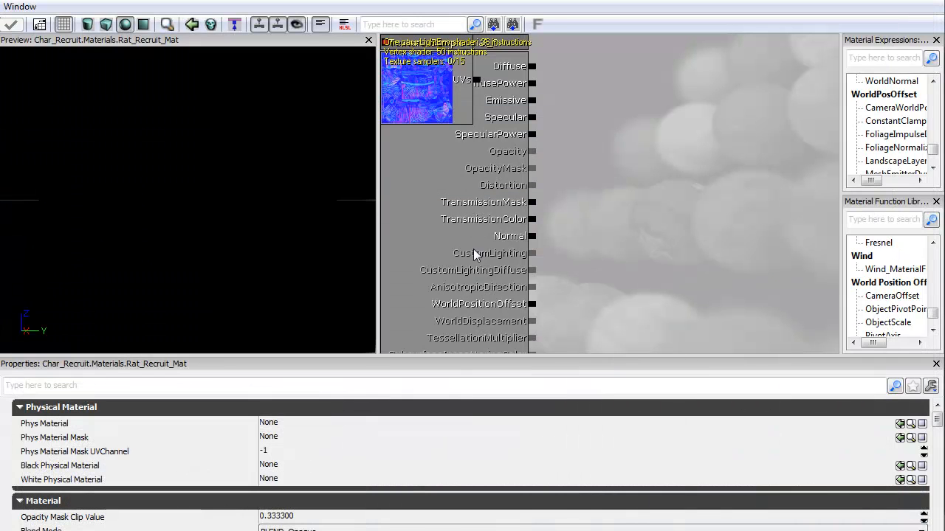
{"action": "left_click", "coordinate": [192, 24]}
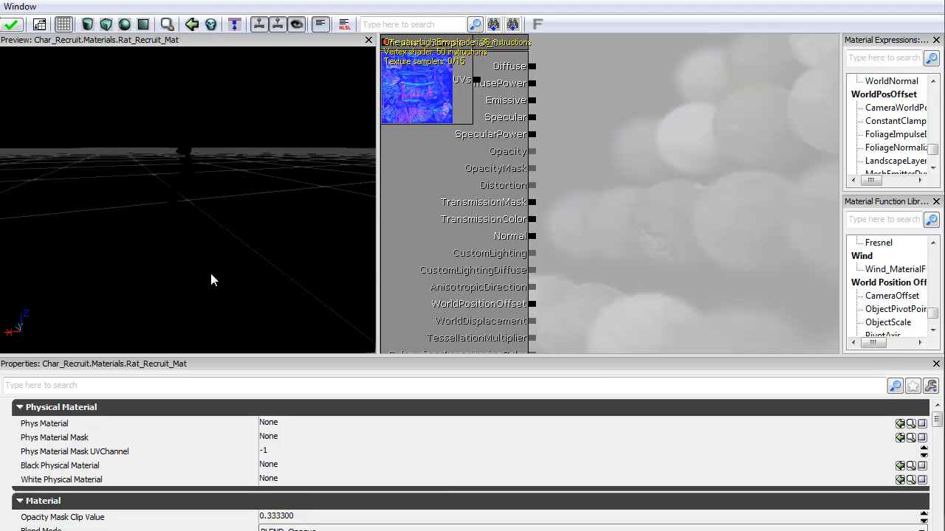
{"action": "left_click_drag", "start_coordinate": [212, 275], "coordinate": [250, 276]}
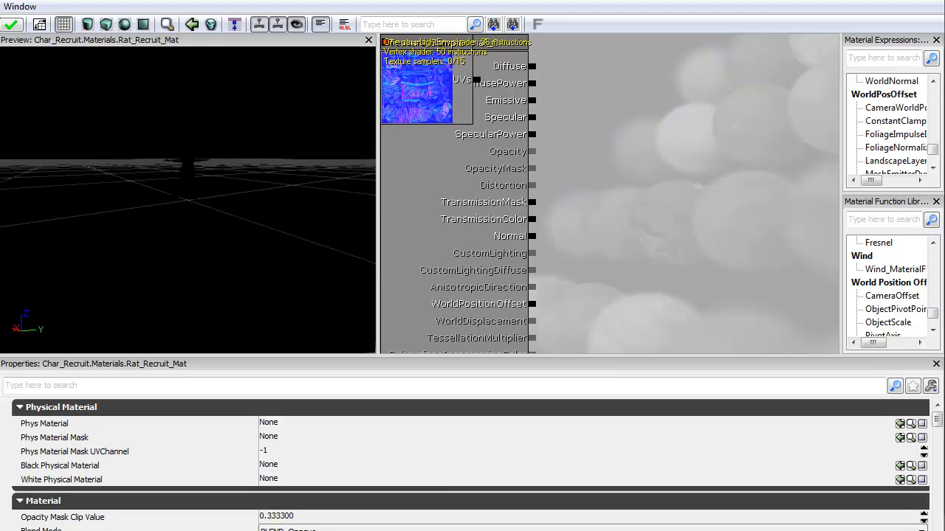
{"action": "right_click_drag", "start_coordinate": [250, 277], "coordinate": [253, 313]}
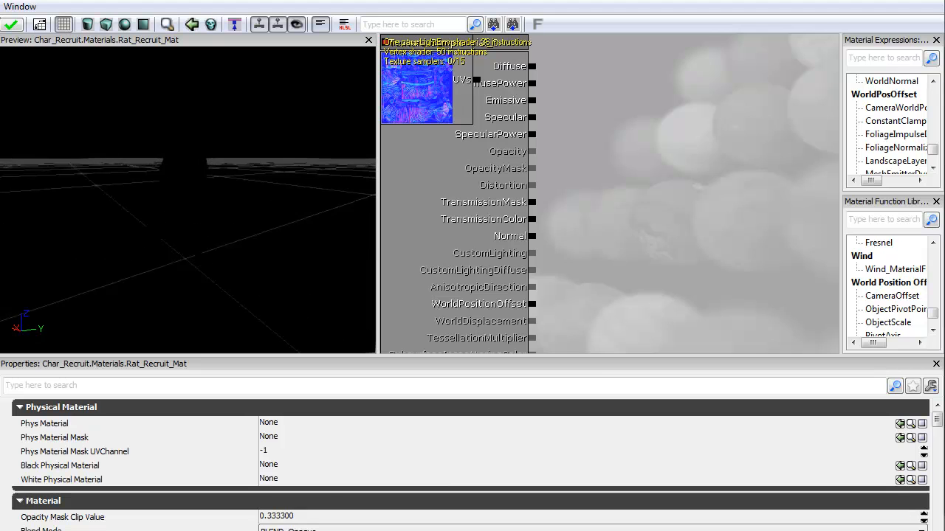
{"action": "left_click_drag", "start_coordinate": [253, 313], "coordinate": [285, 308]}
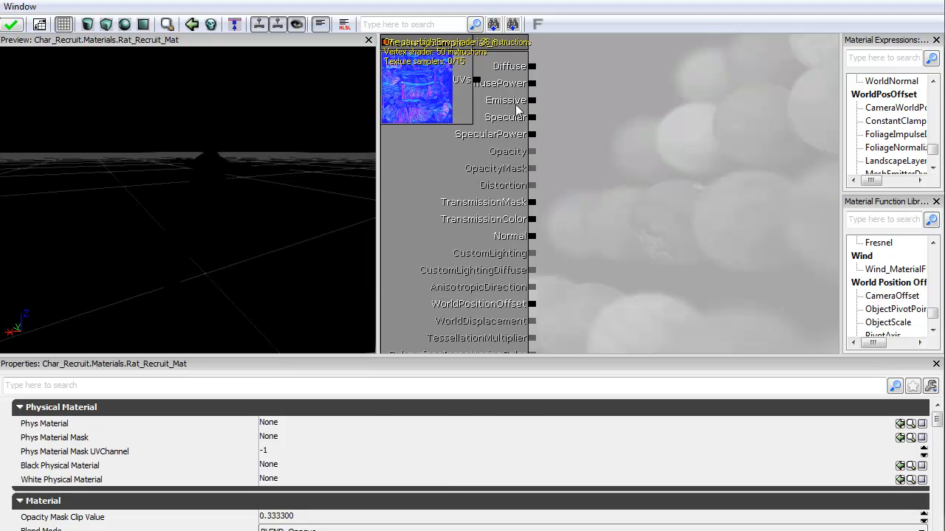
Move the normal map's Texture Sample node off the PreviewMaterial_0 node to free space beside its Normal input.
{"action": "left_click", "coordinate": [476, 72]}
{"action": "left_click_drag", "start_coordinate": [475, 72], "coordinate": [710, 218]}
{"action": "left_click", "coordinate": [594, 87]}
{"action": "left_click_drag", "start_coordinate": [594, 87], "coordinate": [606, 126]}
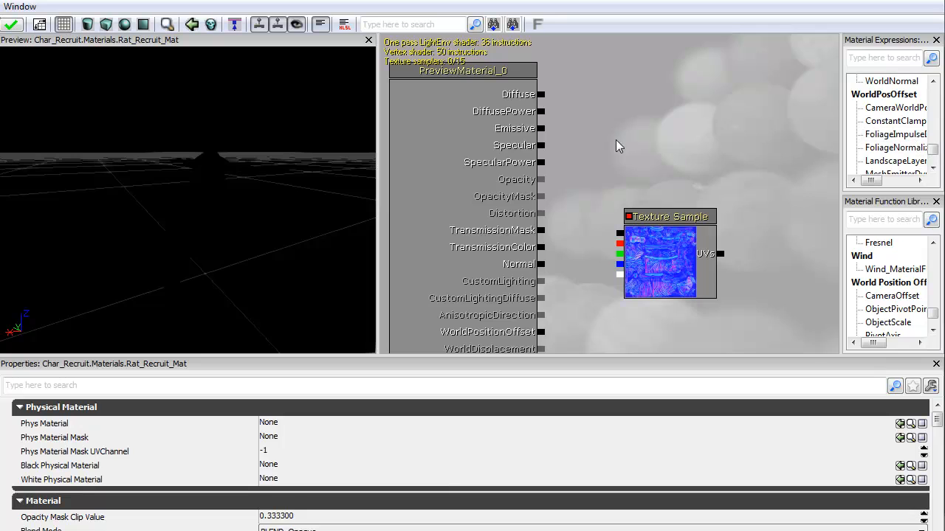
{"action": "left_click", "coordinate": [665, 247]}
{"action": "left_click", "coordinate": [398, 425]}
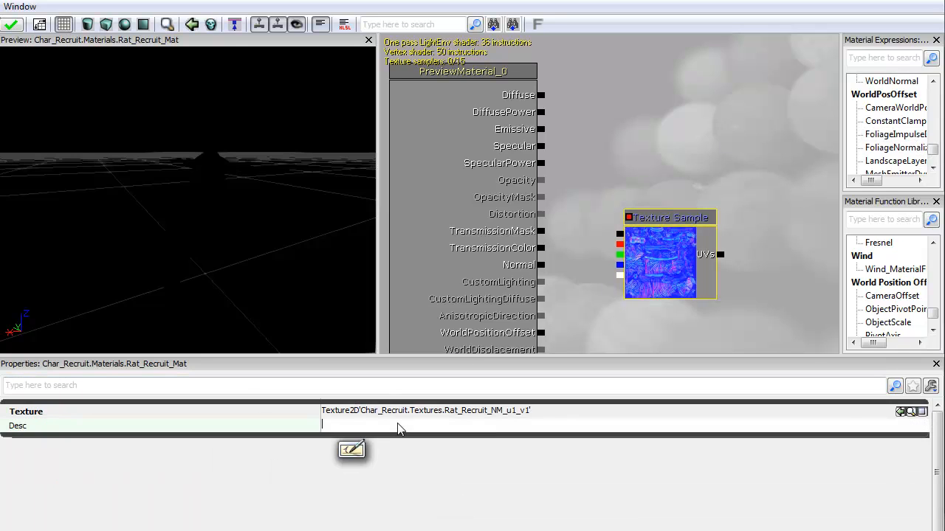
{"action": "type", "text": "d"}
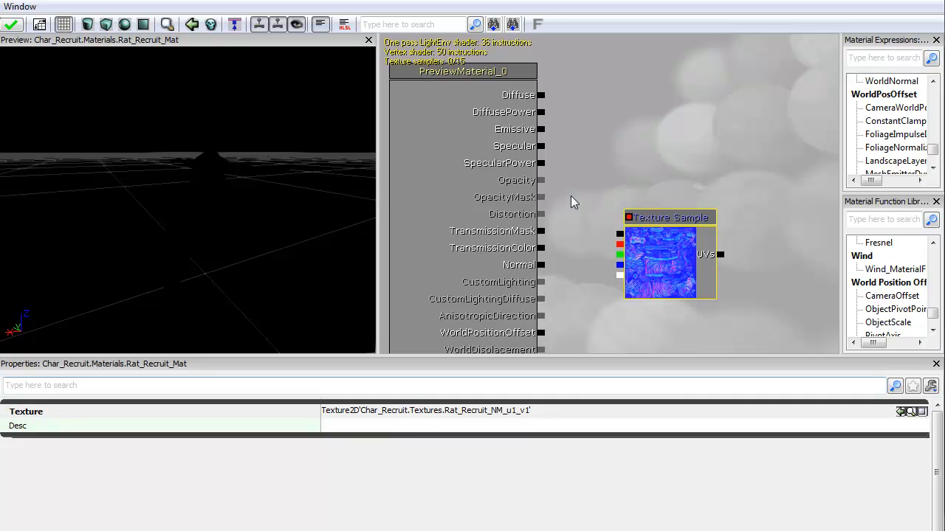
{"action": "left_click", "coordinate": [594, 176]}
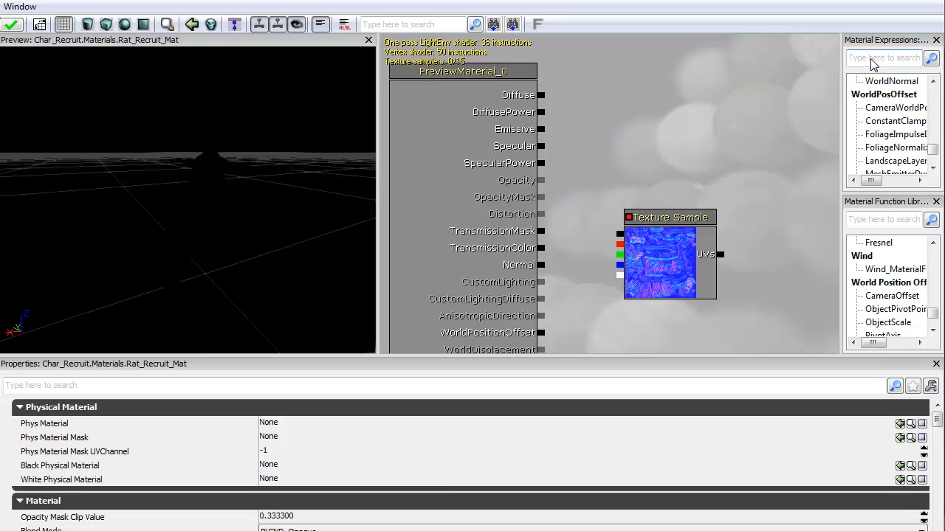
Add a ScalarParameter node above the Texture Sample and set its default value to 0.8.
{"action": "type", "text": "sca"}
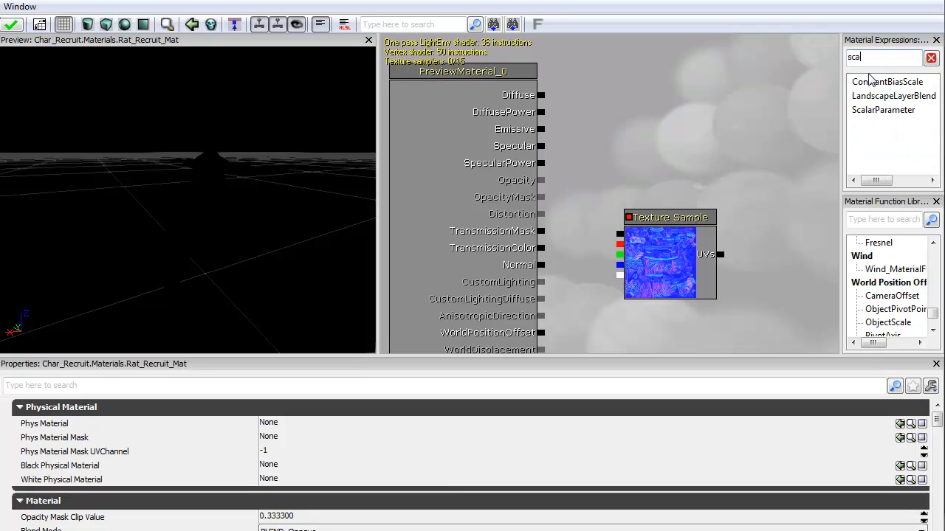
{"action": "left_click_drag", "start_coordinate": [645, 94], "coordinate": [646, 95]}
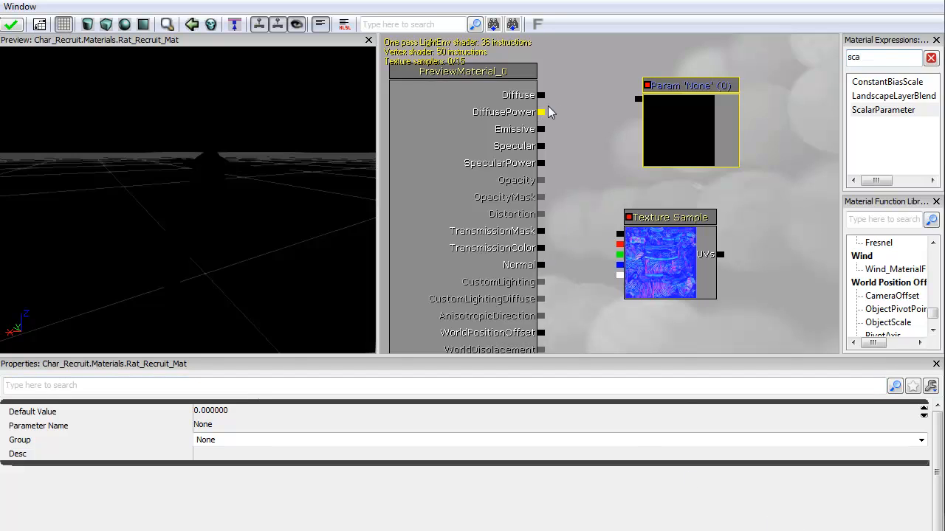
{"action": "left_click", "coordinate": [249, 415]}
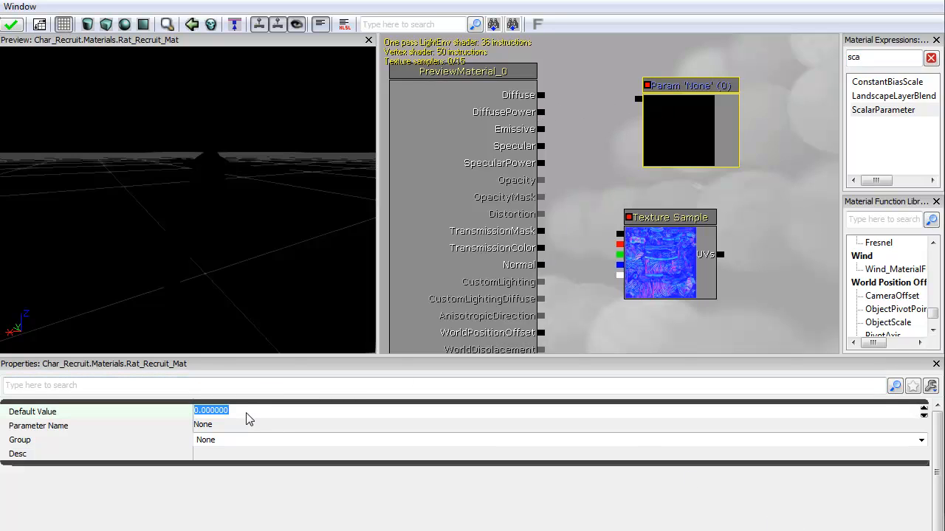
{"action": "key", "text": "Return"}
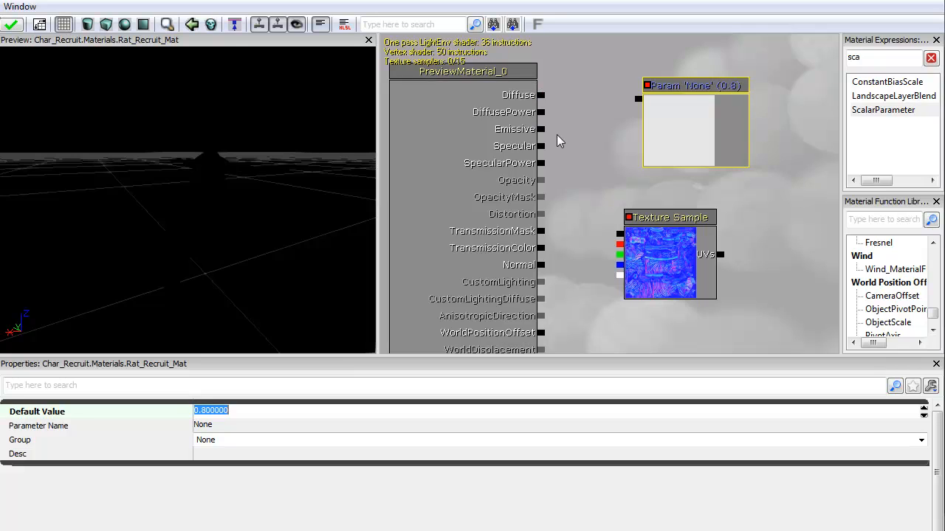
{"action": "left_click_drag", "start_coordinate": [586, 126], "coordinate": [577, 150]}
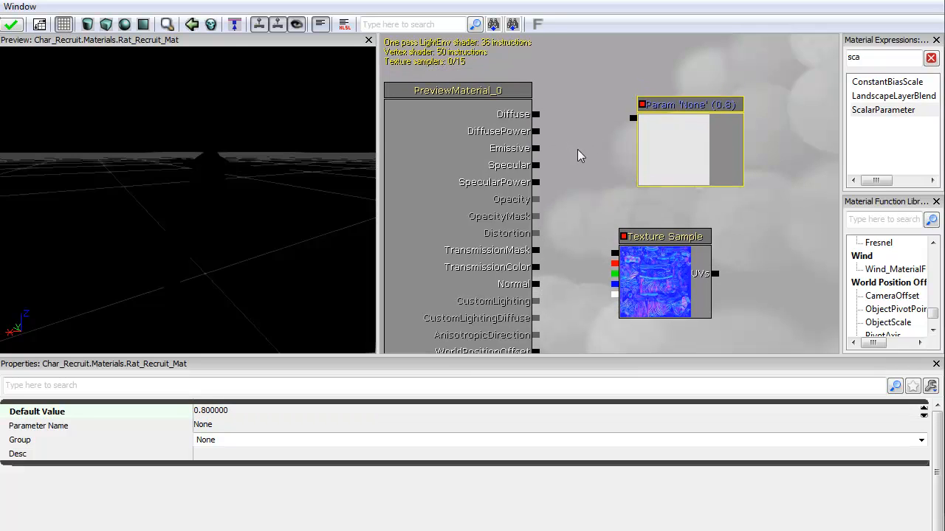
{"action": "left_click", "coordinate": [573, 71]}
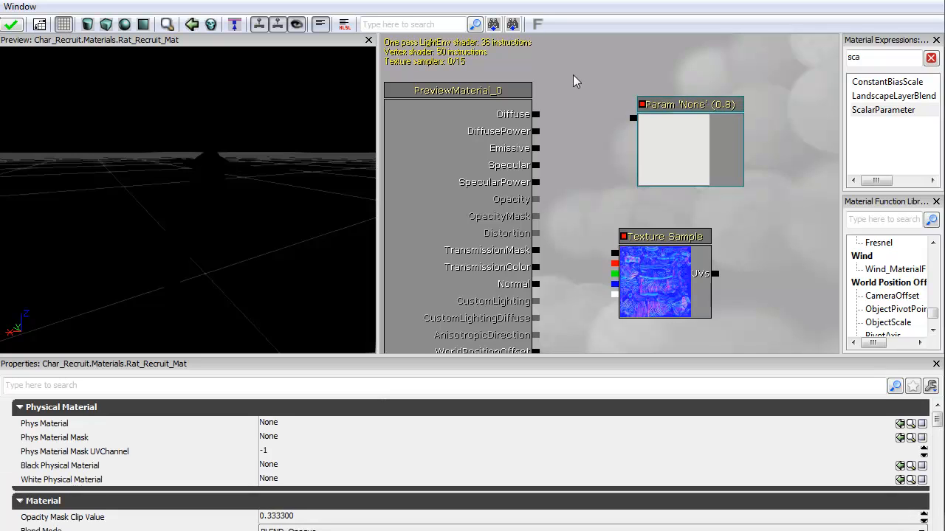
{"action": "key", "text": "1"}
{"action": "left_click", "coordinate": [573, 75]}
{"action": "left_click", "coordinate": [677, 136]}
{"action": "left_click", "coordinate": [624, 116]}
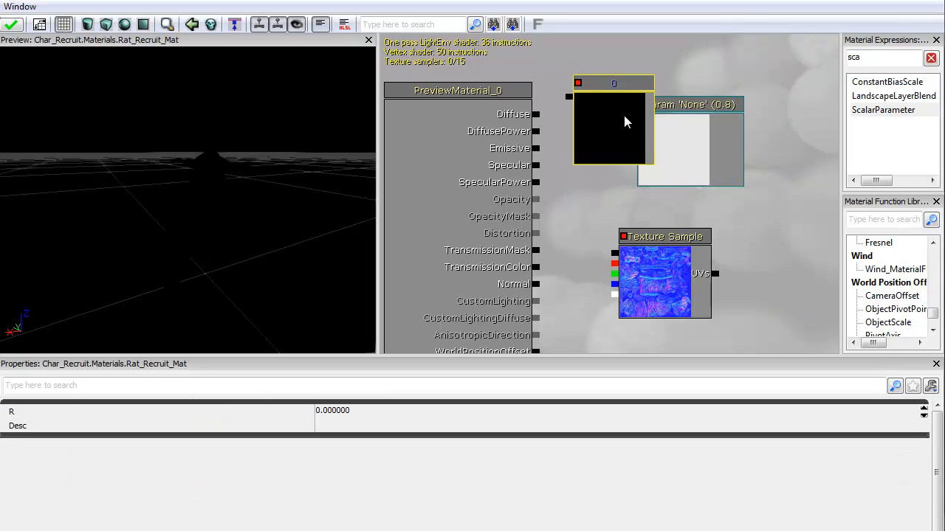
{"action": "key", "text": "Delete"}
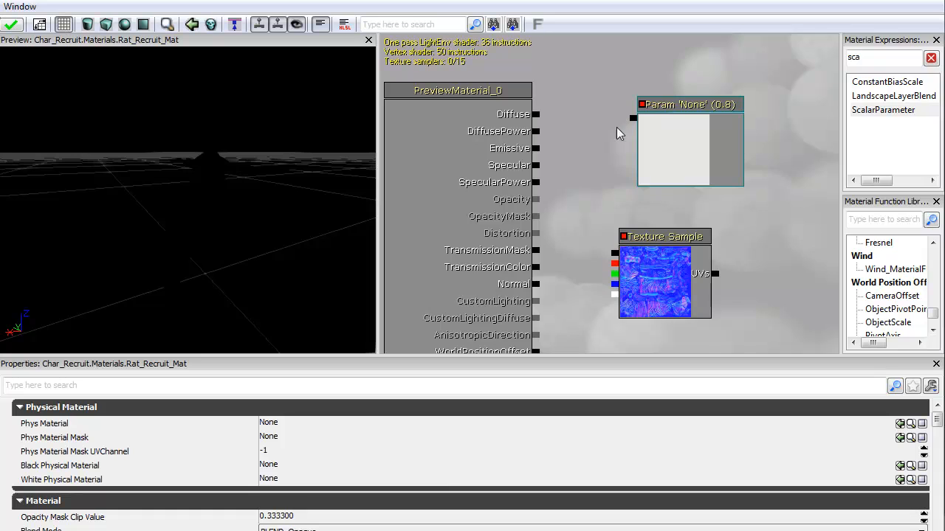
Connect the 0.8 scalar parameter to the material's Diffuse input and the Texture Sample's main output to Normal.
{"action": "left_click_drag", "start_coordinate": [649, 155], "coordinate": [639, 132]}
{"action": "left_click_drag", "start_coordinate": [564, 163], "coordinate": [633, 134]}
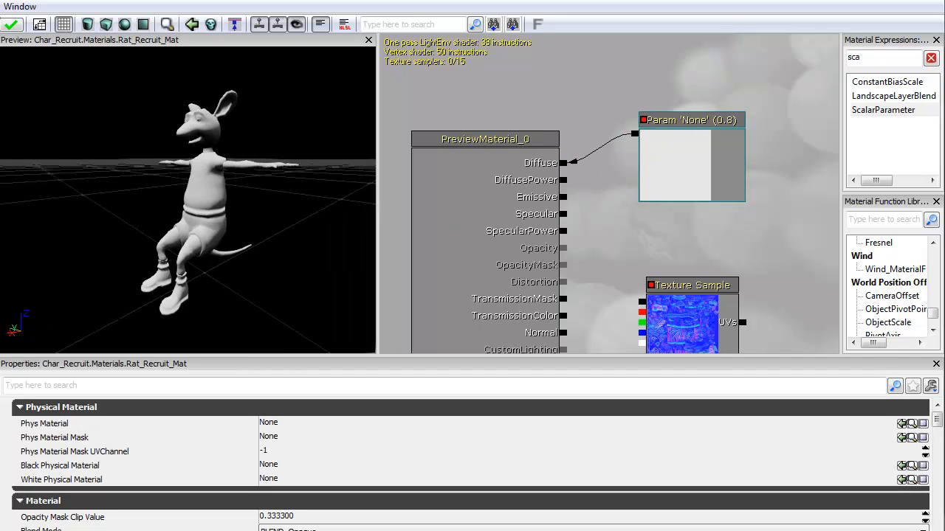
{"action": "mouse_move", "coordinate": [188, 199]}
{"action": "right_mouse_down"}
{"action": "mouse_move", "coordinate": [188, 141]}
{"action": "mouse_move", "coordinate": [189, 185]}
{"action": "right_mouse_up"}
{"action": "left_click_drag", "start_coordinate": [188, 184], "coordinate": [207, 159]}
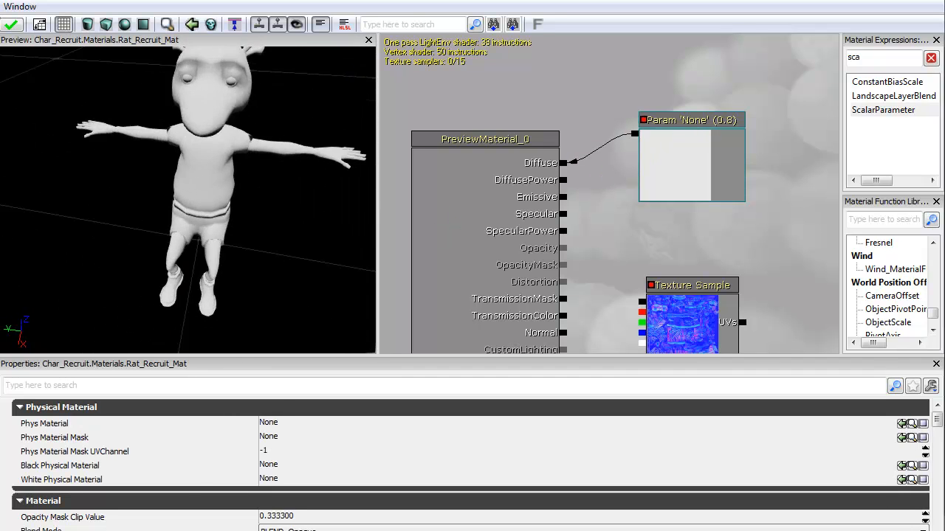
{"action": "left_click_drag", "start_coordinate": [611, 238], "coordinate": [610, 122]}
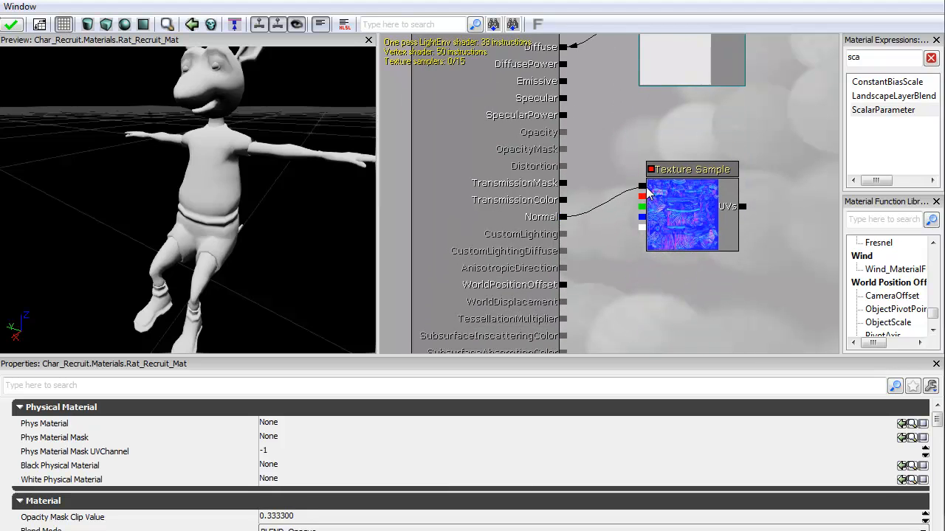
{"action": "left_click_drag", "start_coordinate": [644, 192], "coordinate": [642, 186]}
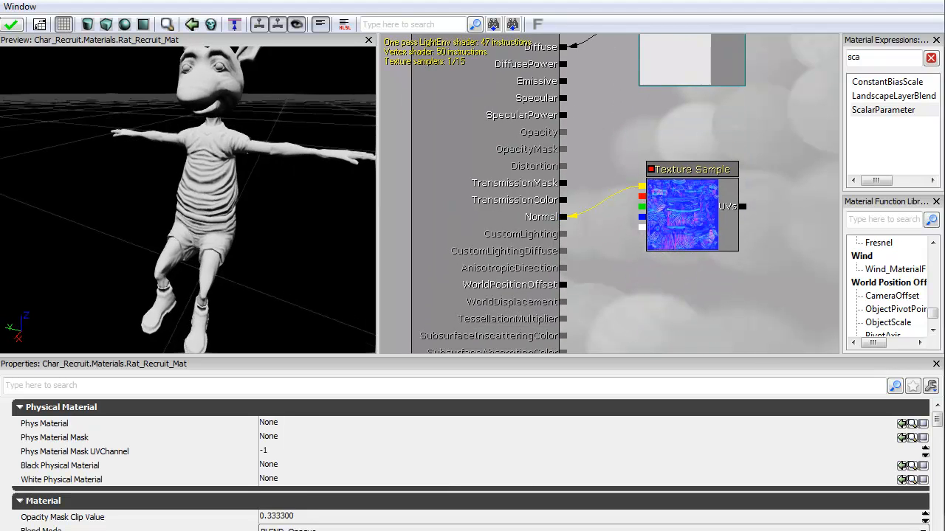
Examine the normal map on the preview rat's shirt, shorts and face from several angles.
{"action": "mouse_move", "coordinate": [188, 200]}
{"action": "left_mouse_down"}
{"action": "mouse_move", "coordinate": [196, 232]}
{"action": "mouse_move", "coordinate": [181, 159]}
{"action": "mouse_move", "coordinate": [210, 169]}
{"action": "mouse_move", "coordinate": [174, 194]}
{"action": "left_mouse_up"}
{"action": "right_click_drag", "start_coordinate": [188, 192], "coordinate": [194, 254]}
{"action": "left_click_drag", "start_coordinate": [192, 199], "coordinate": [60, 327]}
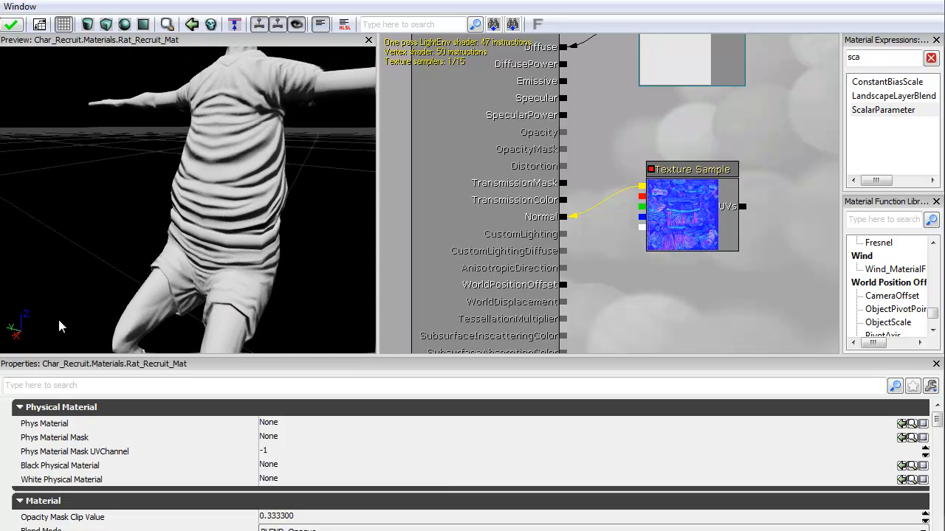
{"action": "left_click_drag", "start_coordinate": [92, 227], "coordinate": [255, 248]}
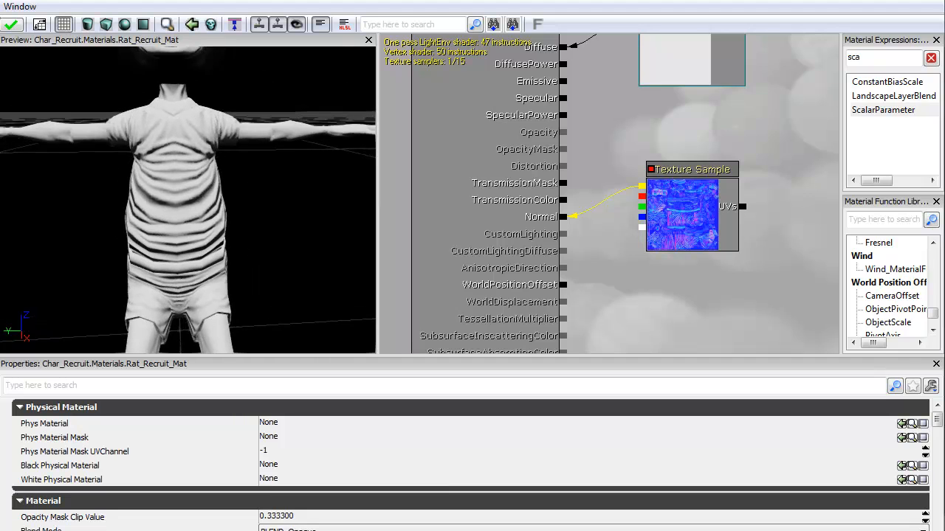
{"action": "right_click_drag", "start_coordinate": [254, 247], "coordinate": [251, 192]}
{"action": "left_click_drag", "start_coordinate": [251, 192], "coordinate": [58, 311]}
{"action": "left_click_drag", "start_coordinate": [290, 293], "coordinate": [229, 527]}
{"action": "left_click_drag", "start_coordinate": [188, 172], "coordinate": [272, 238]}
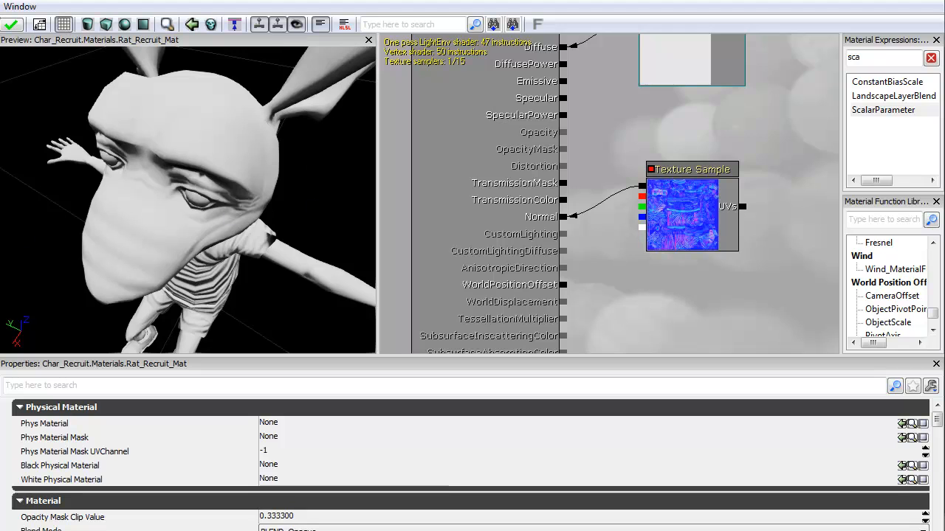
{"action": "left_click_drag", "start_coordinate": [250, 264], "coordinate": [247, 178]}
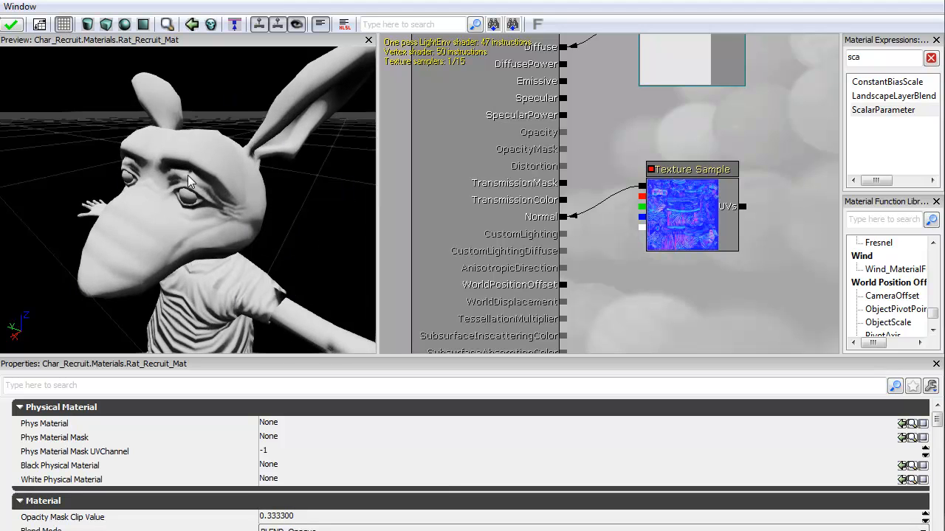
Connect the scalar parameter to the Specular input as well and inspect the shading on the rat's head and shirt.
{"action": "left_click_drag", "start_coordinate": [621, 137], "coordinate": [616, 191]}
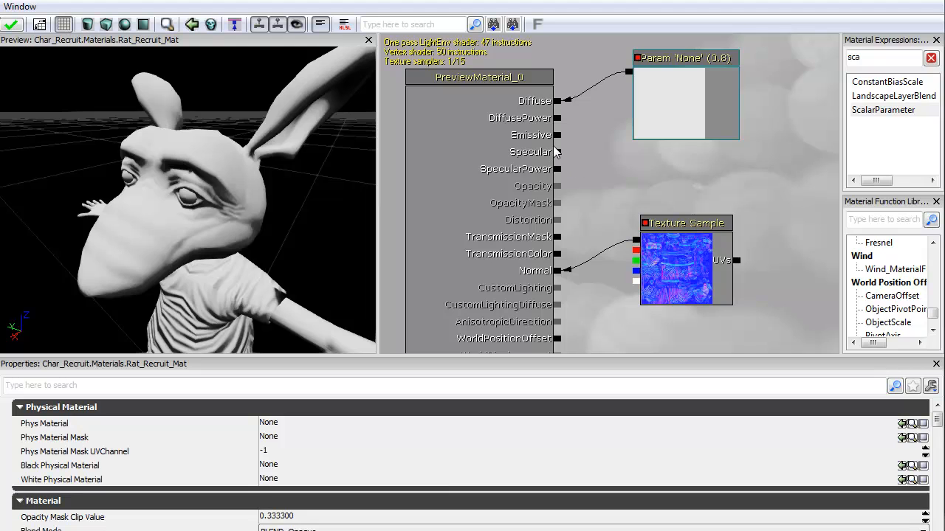
{"action": "left_click", "coordinate": [623, 72]}
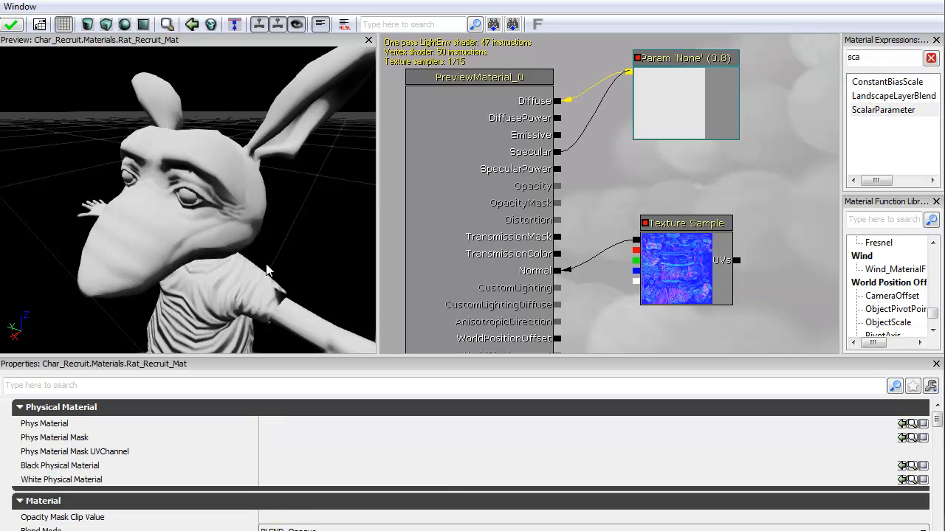
{"action": "left_click_drag", "start_coordinate": [267, 265], "coordinate": [284, 206]}
{"action": "left_click_drag", "start_coordinate": [393, 156], "coordinate": [439, 107]}
{"action": "right_click", "coordinate": [394, 172]}
{"action": "left_click", "coordinate": [393, 130]}
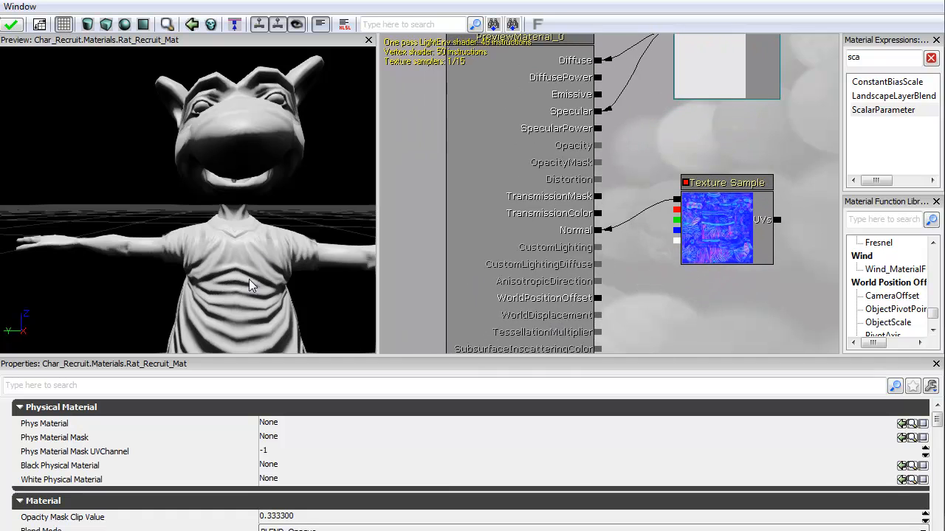
{"action": "left_click_drag", "start_coordinate": [249, 279], "coordinate": [241, 178]}
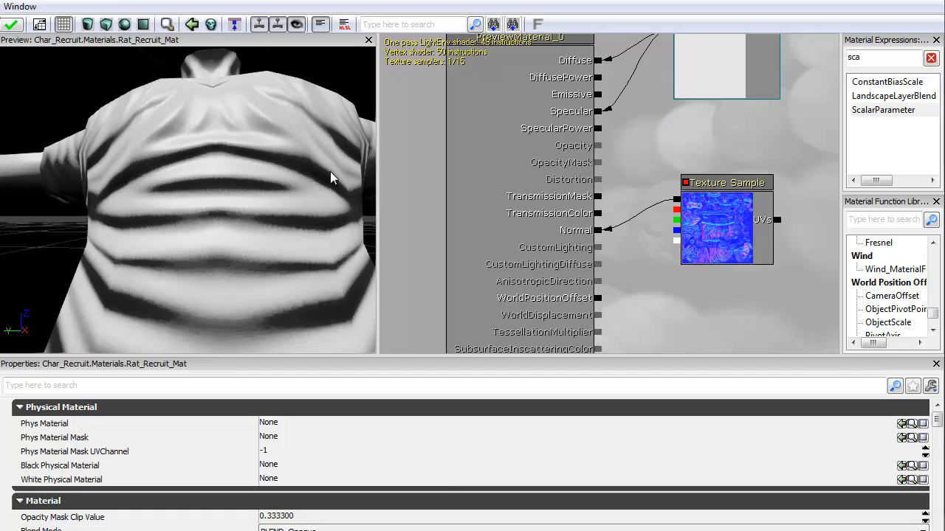
Examine the shading on the preview rat's shirt and shoulder up close, then on the whole upper body.
{"action": "left_click_drag", "start_coordinate": [240, 143], "coordinate": [358, 148]}
{"action": "left_click_drag", "start_coordinate": [188, 199], "coordinate": [92, 192]}
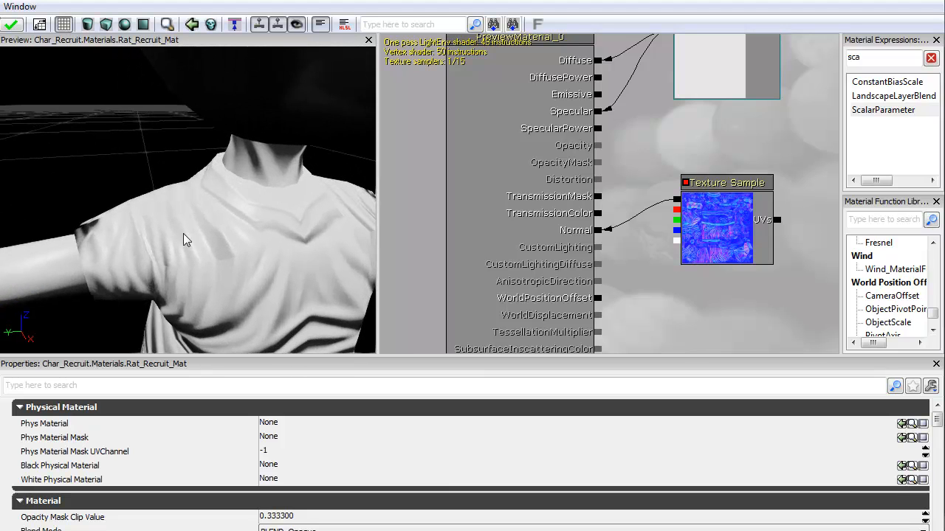
{"action": "right_click_drag", "start_coordinate": [183, 234], "coordinate": [184, 277]}
{"action": "left_click_drag", "start_coordinate": [183, 234], "coordinate": [164, 206]}
{"action": "right_click_drag", "start_coordinate": [164, 207], "coordinate": [163, 228]}
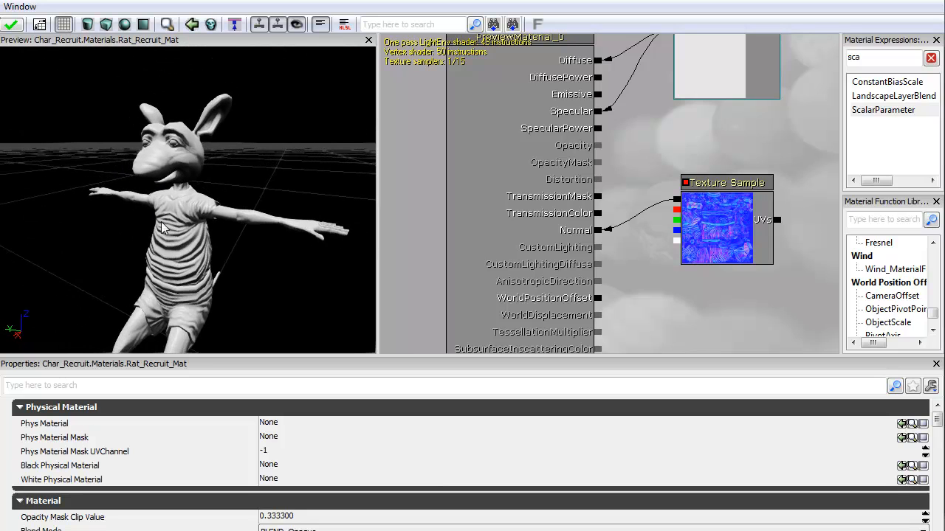
{"action": "middle_click_drag", "start_coordinate": [164, 228], "coordinate": [164, 184]}
{"action": "mouse_move", "coordinate": [164, 184]}
{"action": "right_mouse_down"}
{"action": "mouse_move", "coordinate": [164, 203]}
{"action": "mouse_move", "coordinate": [164, 151]}
{"action": "mouse_move", "coordinate": [164, 173]}
{"action": "right_mouse_up"}
{"action": "left_click_drag", "start_coordinate": [164, 173], "coordinate": [100, 268]}
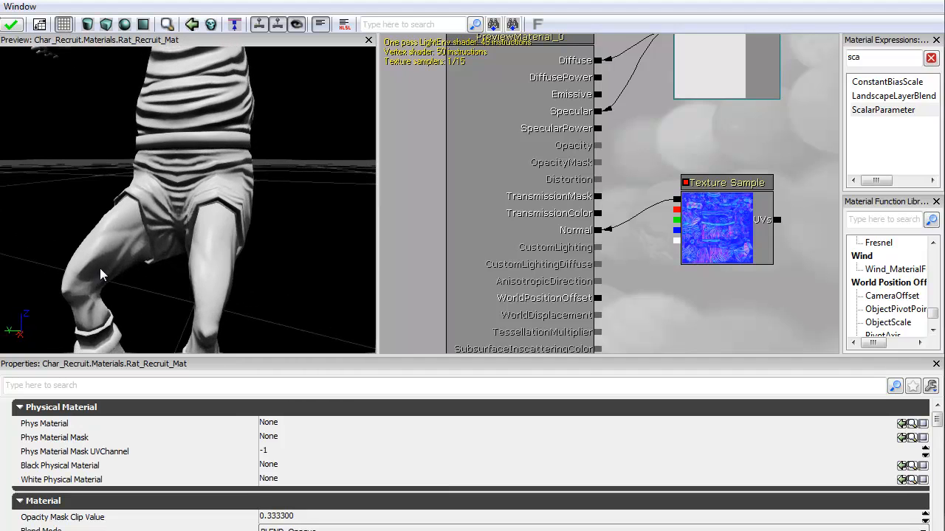
Inspect the shading on the rat's legs and shirt folds, then on the full figure from a distance.
{"action": "scroll", "coordinate": [189, 234], "scroll_direction": "down", "scroll_amount": 5}
{"action": "left_click_drag", "start_coordinate": [188, 234], "coordinate": [202, 267]}
{"action": "right_click_drag", "start_coordinate": [205, 234], "coordinate": [206, 199]}
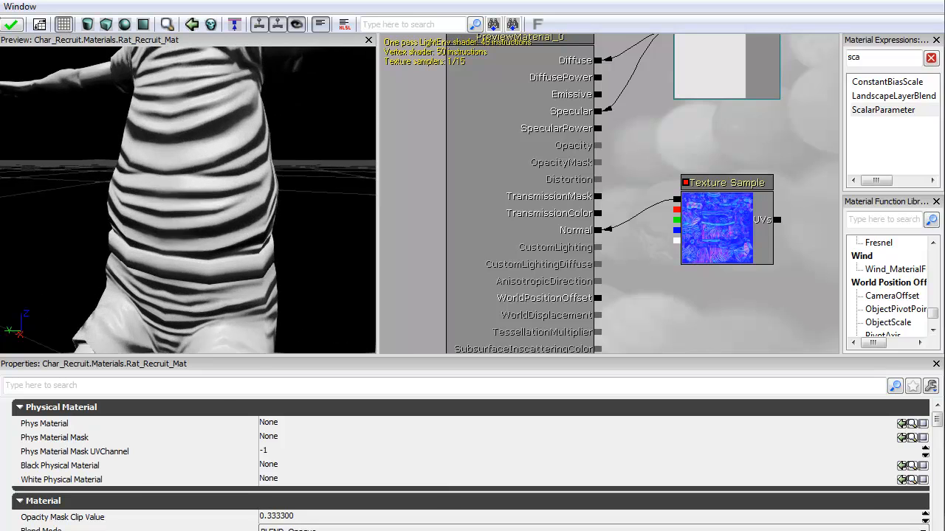
{"action": "middle_click_drag", "start_coordinate": [206, 200], "coordinate": [207, 215]}
{"action": "left_click_drag", "start_coordinate": [206, 214], "coordinate": [375, 210]}
{"action": "right_click_drag", "start_coordinate": [375, 210], "coordinate": [373, 269]}
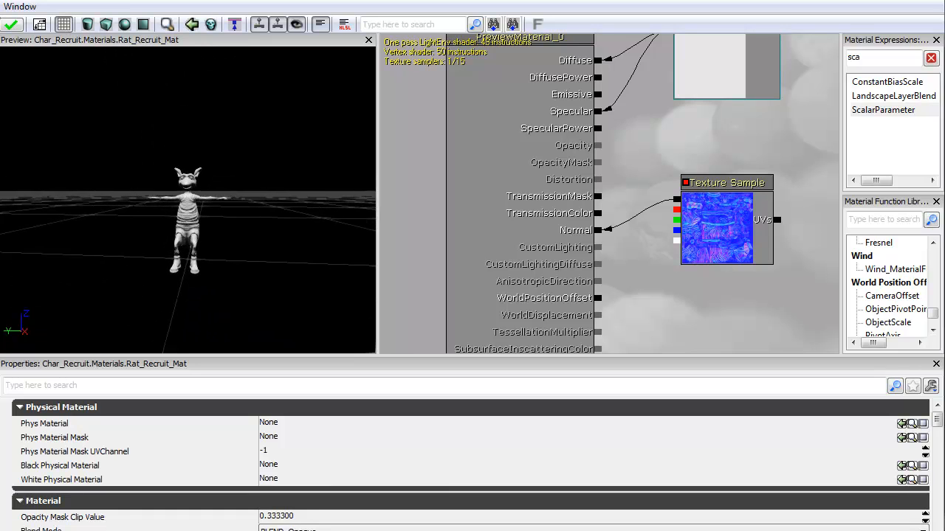
{"action": "left_click_drag", "start_coordinate": [372, 270], "coordinate": [256, 296]}
{"action": "right_click_drag", "start_coordinate": [255, 296], "coordinate": [255, 252]}
{"action": "left_click_drag", "start_coordinate": [304, 201], "coordinate": [286, 213]}
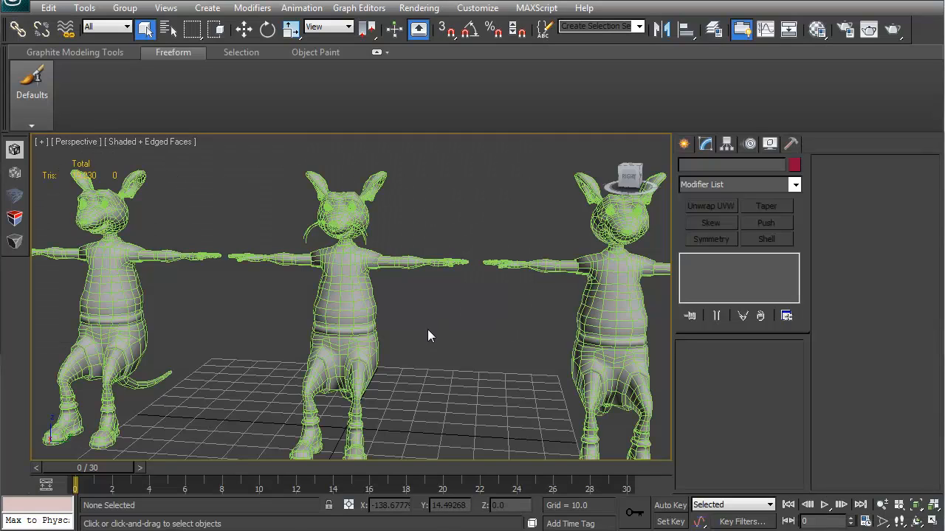
Switch to 3ds Max, add an Unwrap UVW modifier to the middle rat's body and review its UV layout in the UV editor.
{"action": "middle_click_drag", "start_coordinate": [427, 329], "coordinate": [413, 308]}
{"action": "left_click", "coordinate": [325, 264]}
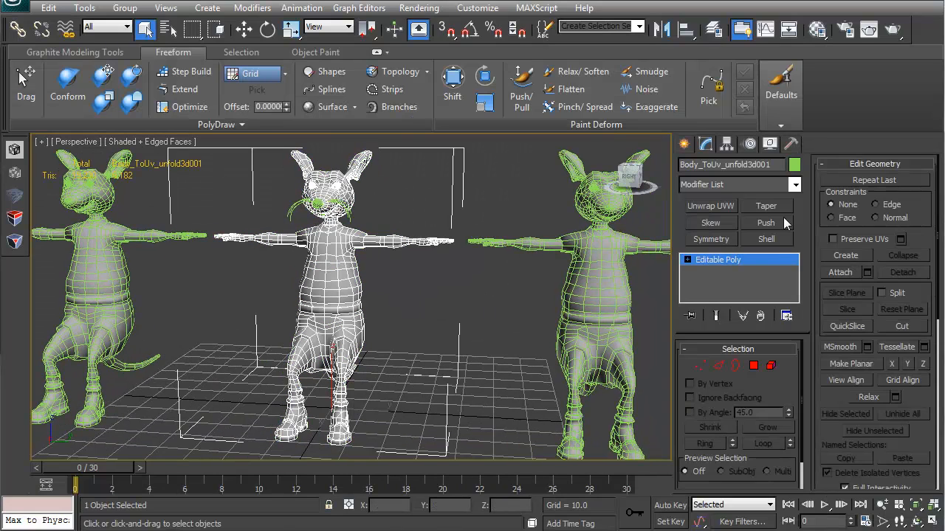
{"action": "left_click", "coordinate": [728, 210]}
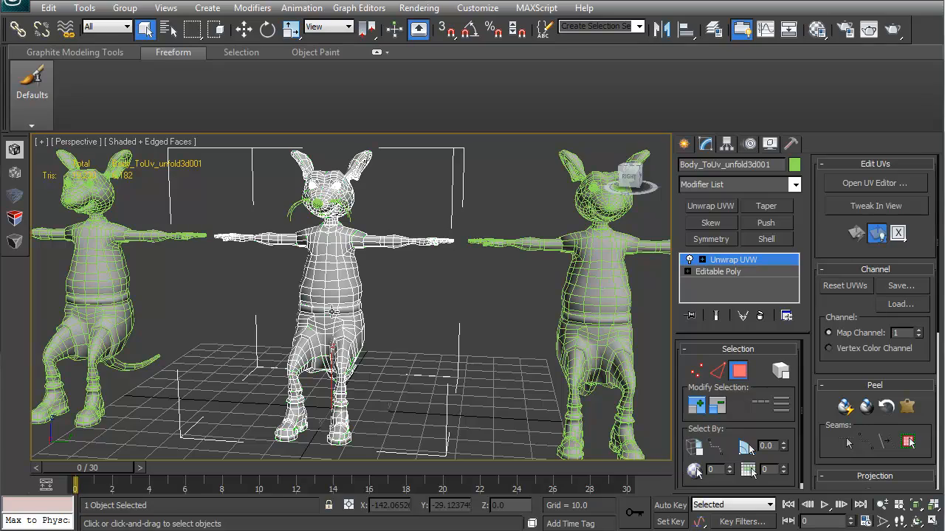
{"action": "left_click", "coordinate": [869, 184]}
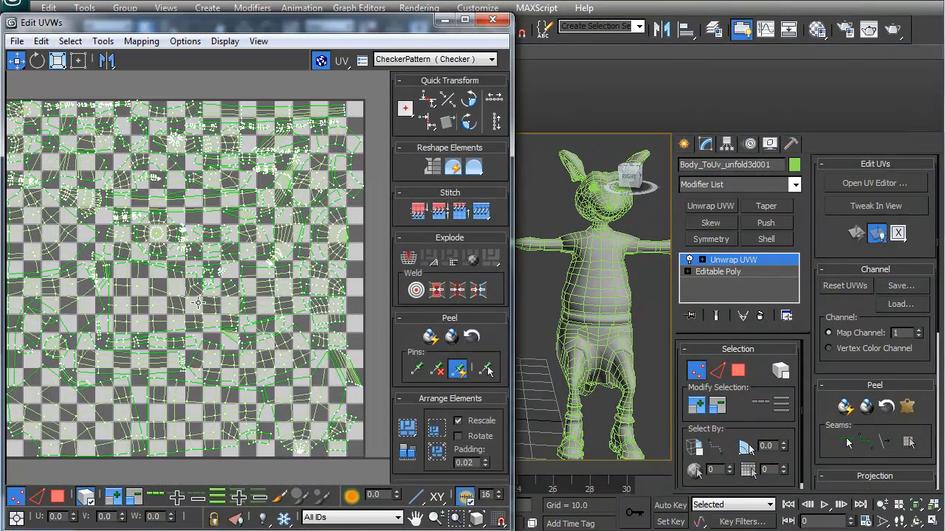
{"action": "scroll", "coordinate": [198, 303], "scroll_direction": "down", "scroll_amount": 2}
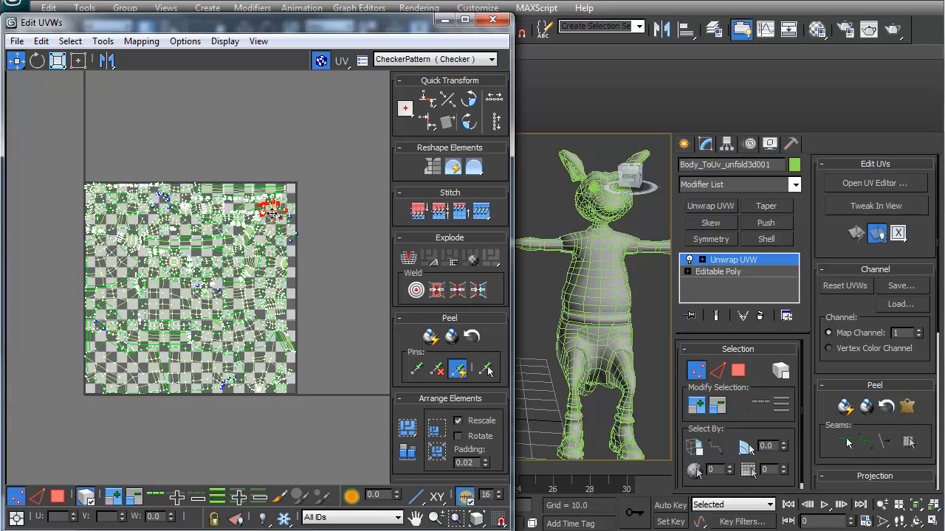
{"action": "left_click", "coordinate": [491, 20]}
Add a second Unwrap UVW modifier on map channel 2, move the existing UVs to it, and open its UV editor beside the model.
{"action": "left_click", "coordinate": [710, 206]}
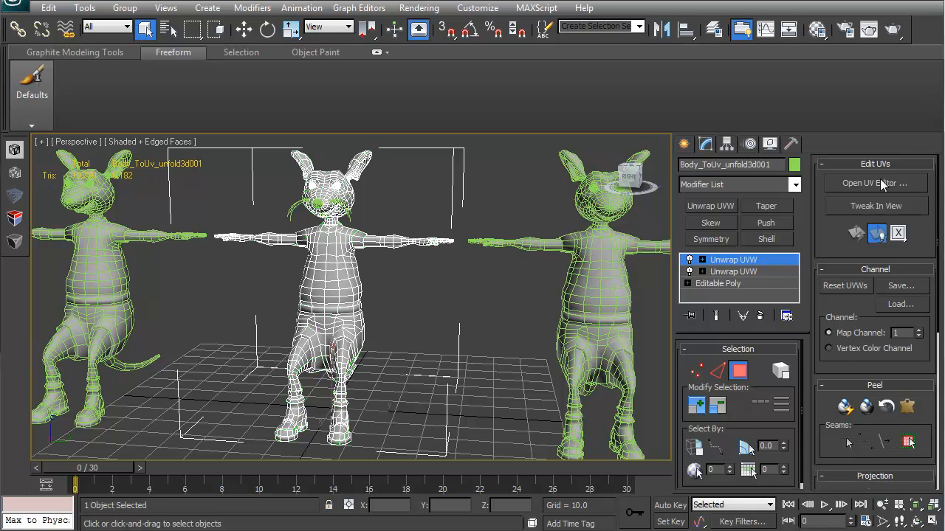
{"action": "left_click", "coordinate": [919, 330]}
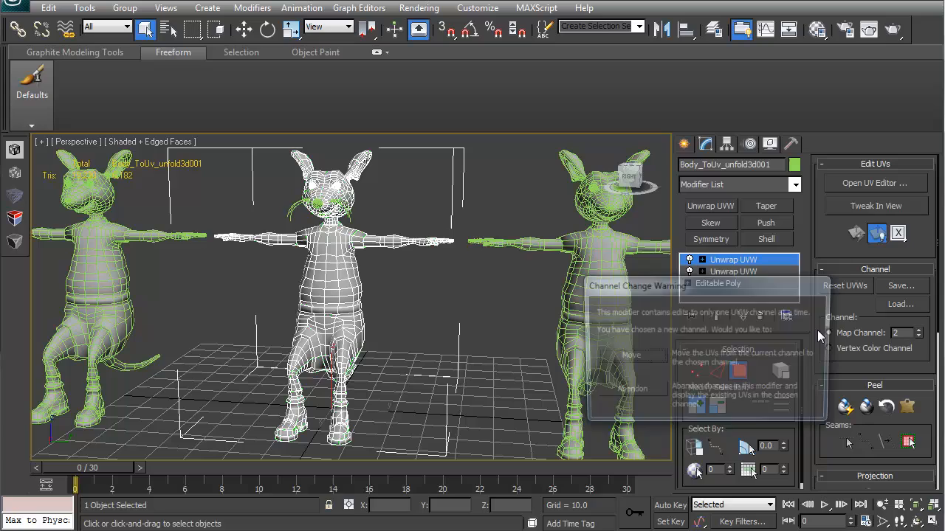
{"action": "left_click", "coordinate": [628, 356]}
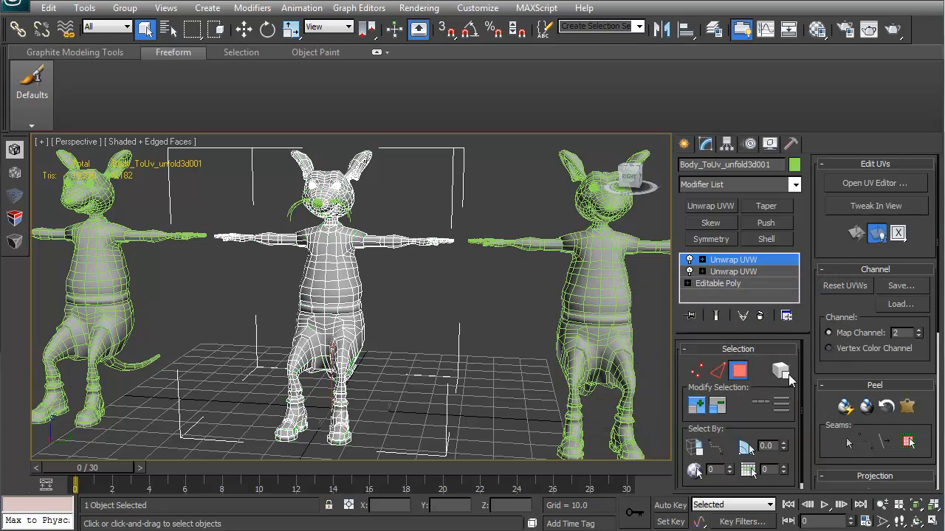
{"action": "left_click", "coordinate": [885, 183]}
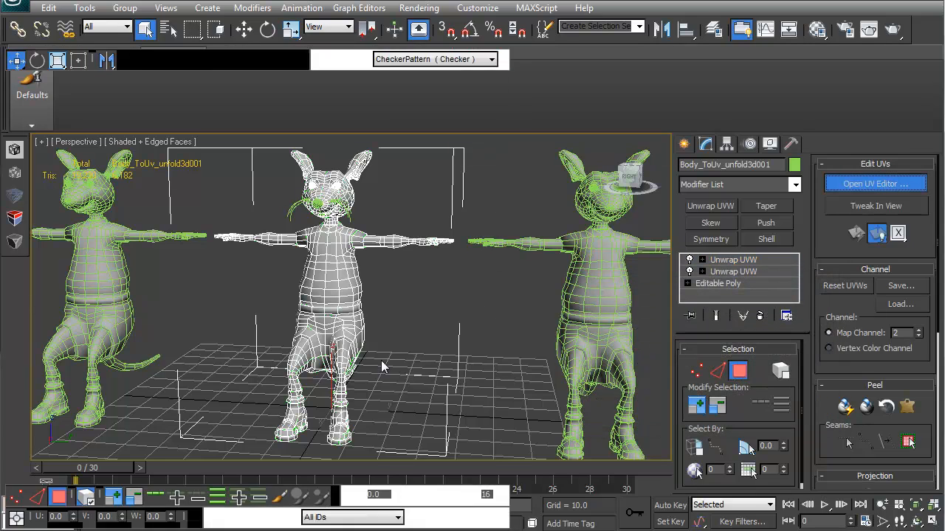
{"action": "scroll", "coordinate": [249, 333], "scroll_direction": "down", "scroll_amount": 3}
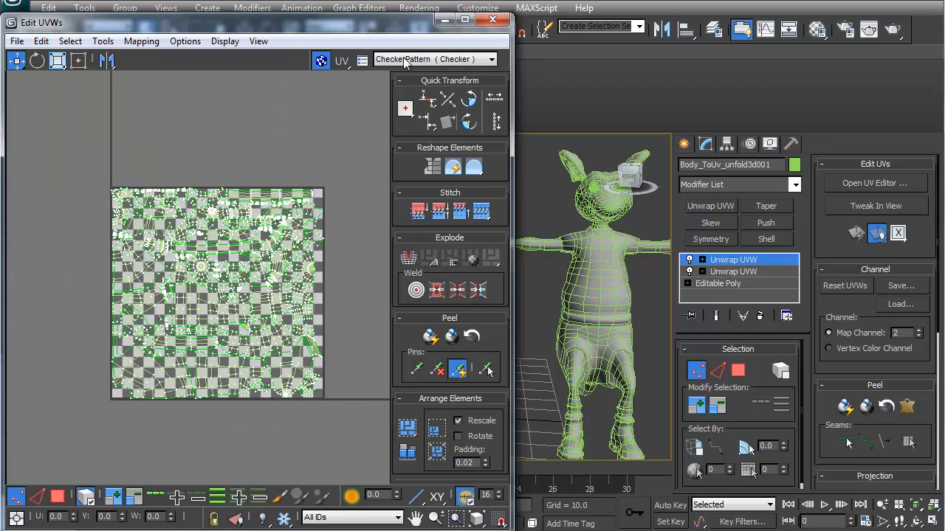
{"action": "left_click_drag", "start_coordinate": [389, 35], "coordinate": [785, 18]}
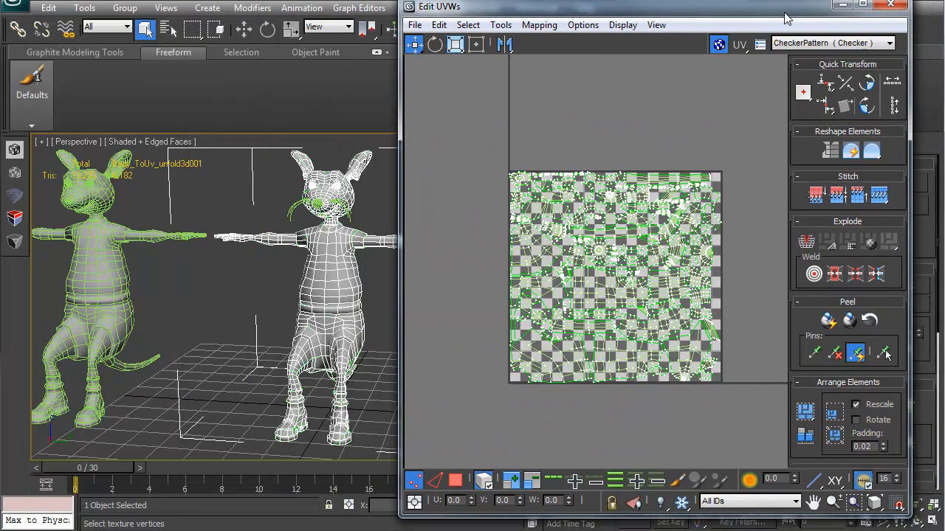
Select the two rows of polygons spanning the rat's upper back between the shoulders.
{"action": "middle_click_drag", "start_coordinate": [308, 231], "coordinate": [228, 240], "text": "alt"}
{"action": "middle_click_drag", "start_coordinate": [310, 261], "coordinate": [296, 279]}
{"action": "scroll", "coordinate": [283, 287], "scroll_direction": "up", "scroll_amount": 5}
{"action": "scroll", "coordinate": [296, 279], "scroll_direction": "up", "scroll_amount": 4}
{"action": "middle_click_drag", "start_coordinate": [211, 240], "coordinate": [360, 332]}
{"action": "middle_click_drag", "start_coordinate": [305, 301], "coordinate": [265, 243], "text": "alt"}
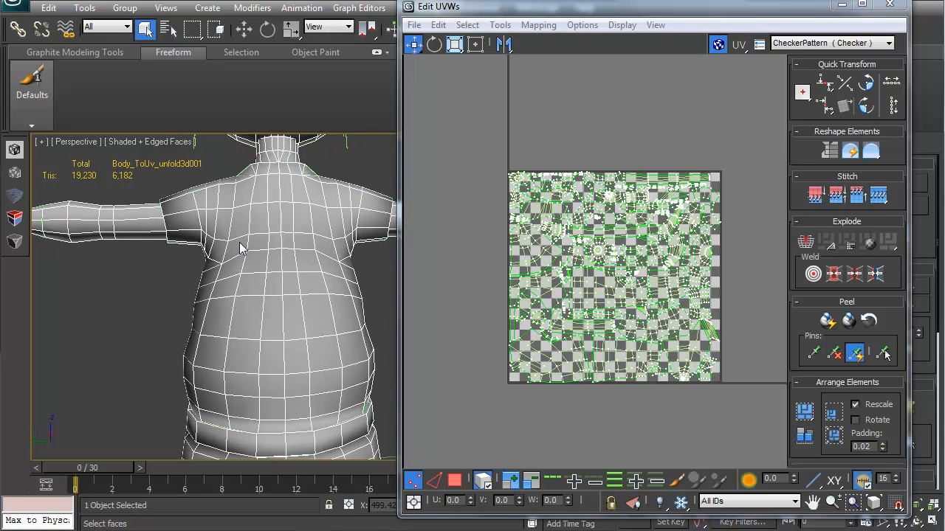
{"action": "middle_click_drag", "start_coordinate": [611, 342], "coordinate": [594, 327]}
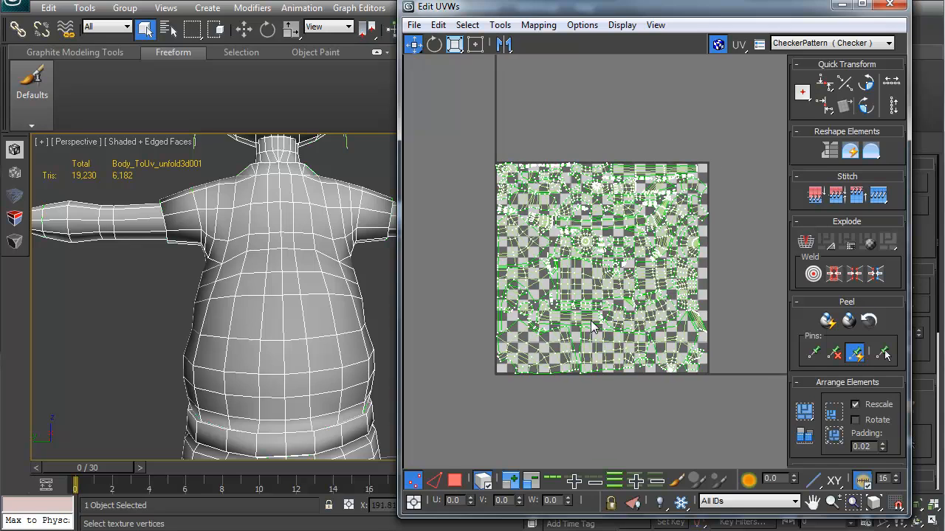
{"action": "left_click", "coordinate": [455, 481]}
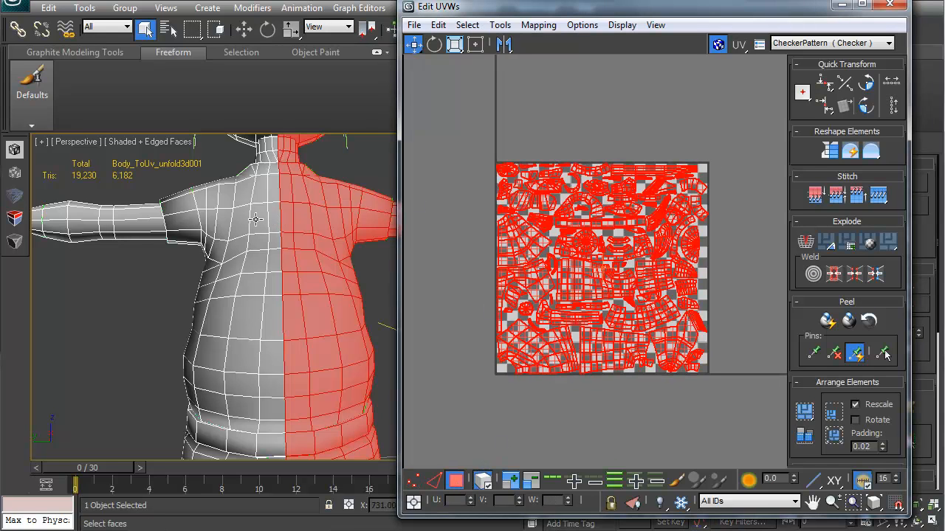
{"action": "left_click", "coordinate": [258, 219]}
{"action": "left_click", "coordinate": [276, 219], "text": "ctrl"}
{"action": "left_click", "coordinate": [288, 219], "text": "ctrl"}
{"action": "left_click", "coordinate": [303, 220], "text": "ctrl"}
{"action": "left_click", "coordinate": [322, 221], "text": "ctrl"}
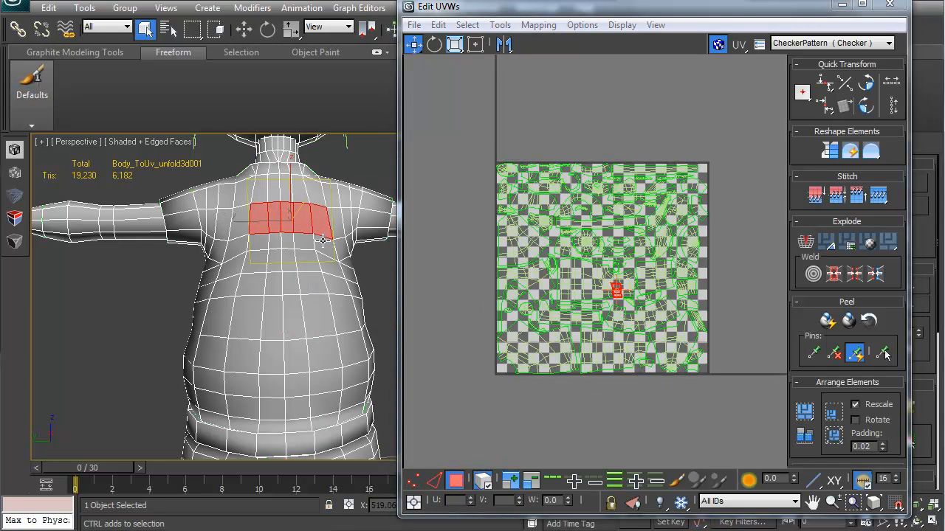
{"action": "left_click", "coordinate": [323, 240], "text": "ctrl"}
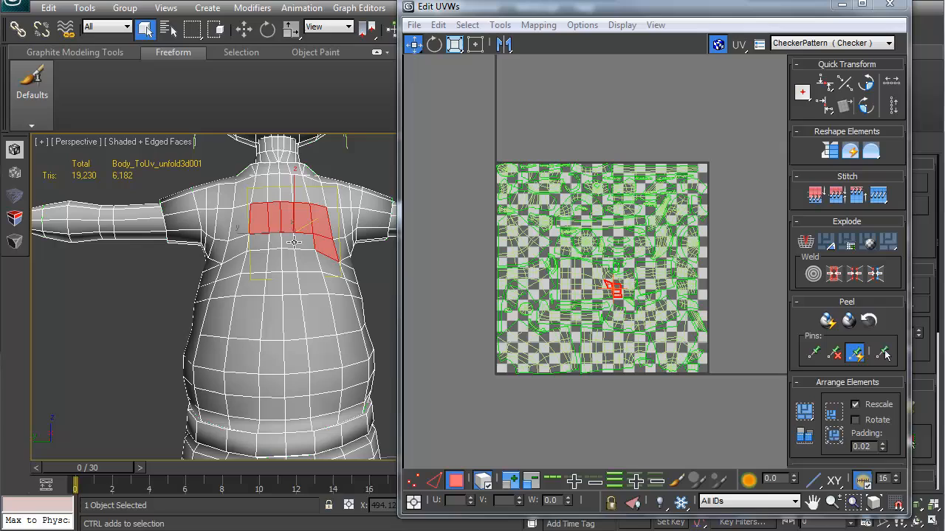
{"action": "left_click", "coordinate": [254, 244], "text": "ctrl"}
{"action": "left_click", "coordinate": [237, 216], "text": "ctrl"}
{"action": "left_click", "coordinate": [232, 245], "text": "ctrl"}
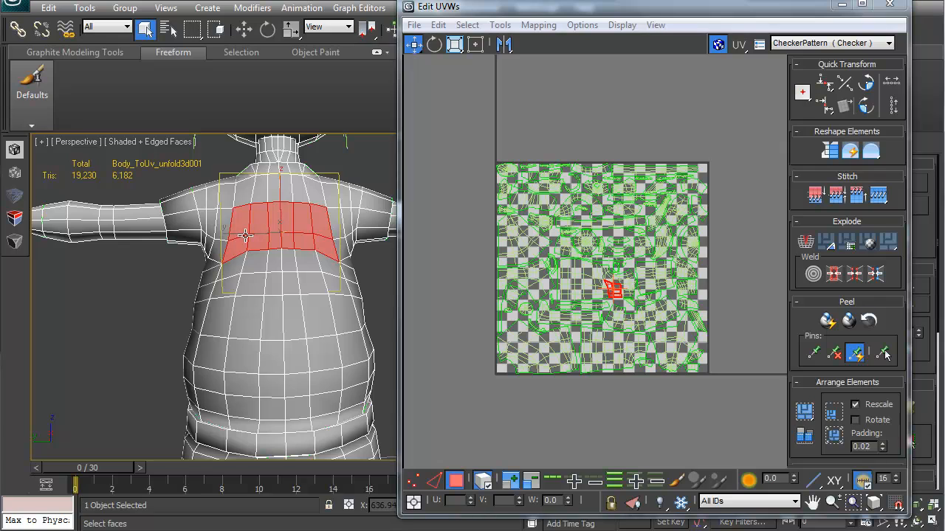
Move the selected upper-back UVs out above the UV tile and apply a planar map to those polygons.
{"action": "mouse_move", "coordinate": [599, 293]}
{"action": "middle_mouse_down"}
{"action": "mouse_move", "coordinate": [581, 282]}
{"action": "mouse_move", "coordinate": [588, 286]}
{"action": "middle_mouse_up"}
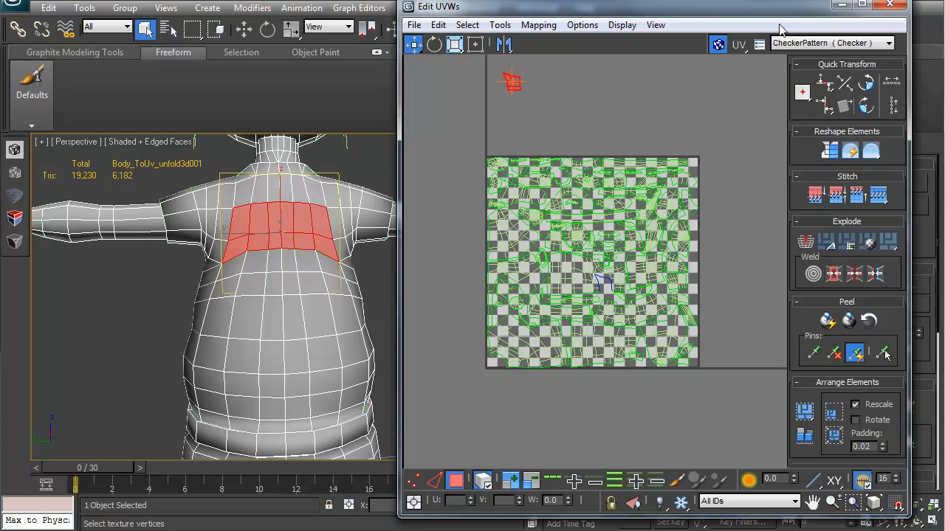
{"action": "left_click_drag", "start_coordinate": [782, 8], "coordinate": [670, 0]}
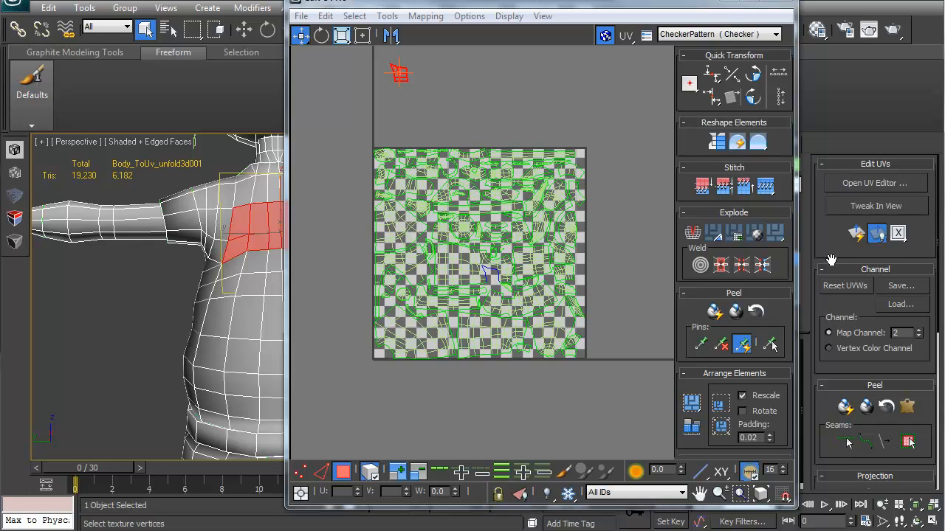
{"action": "scroll", "coordinate": [830, 317], "scroll_direction": "down", "scroll_amount": 4}
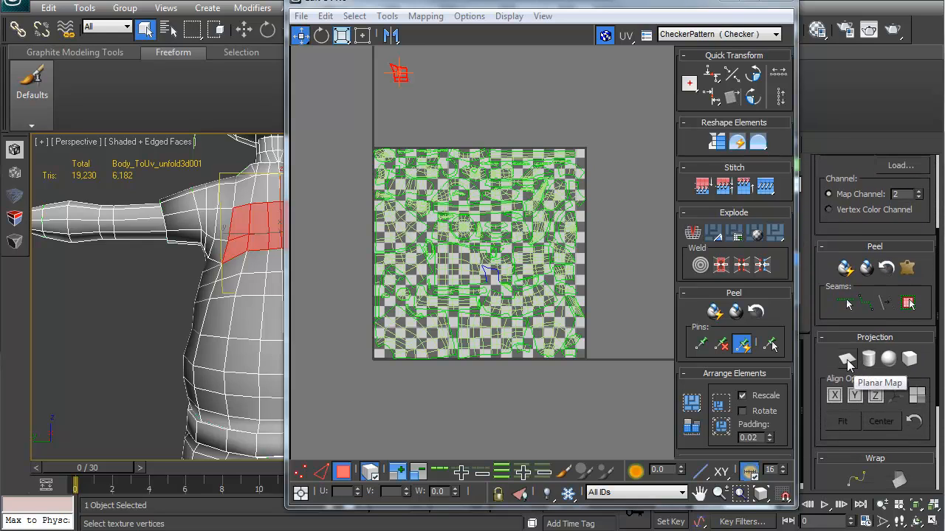
{"action": "left_click", "coordinate": [849, 364]}
{"action": "middle_click_drag", "start_coordinate": [210, 215], "coordinate": [129, 227]}
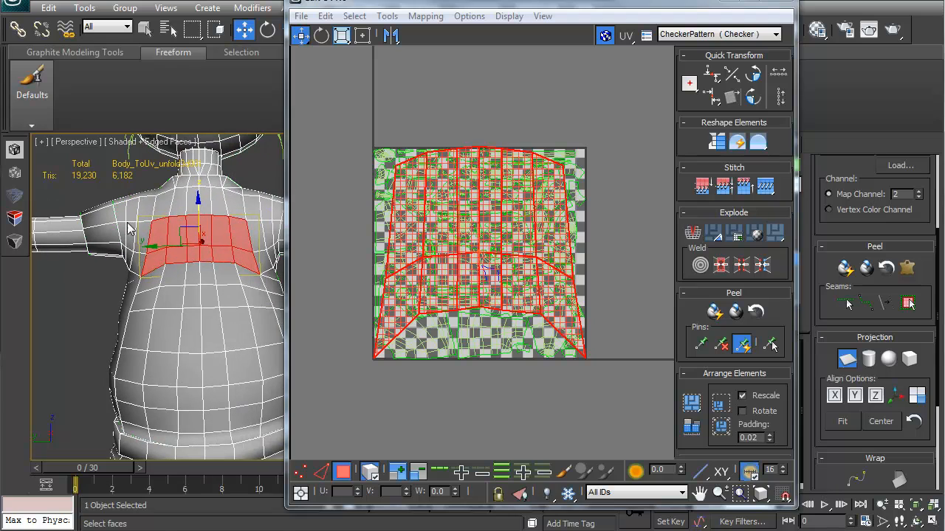
Display the CheckerPattern texture on the body and check the mapping across the upper-back polygons.
{"action": "left_click", "coordinate": [741, 37]}
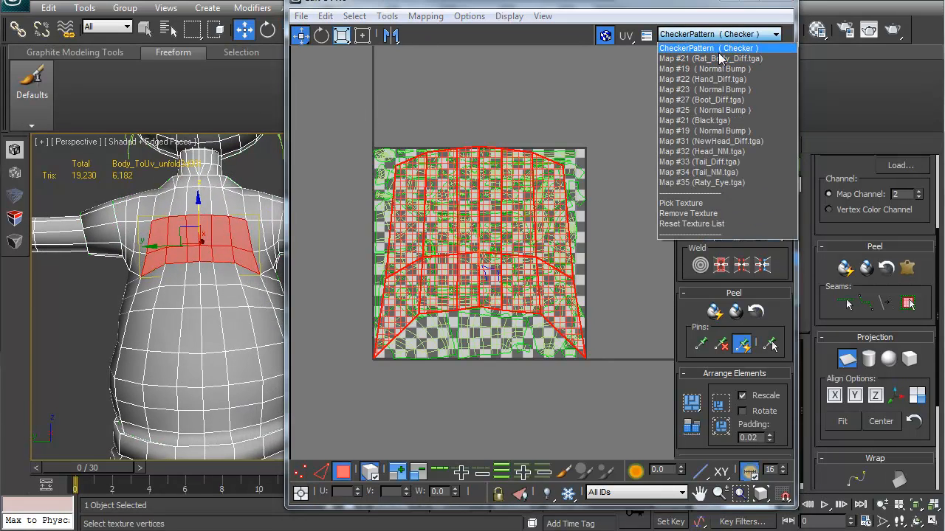
{"action": "left_click", "coordinate": [722, 59]}
{"action": "scroll", "coordinate": [193, 292], "scroll_direction": "up", "scroll_amount": 6}
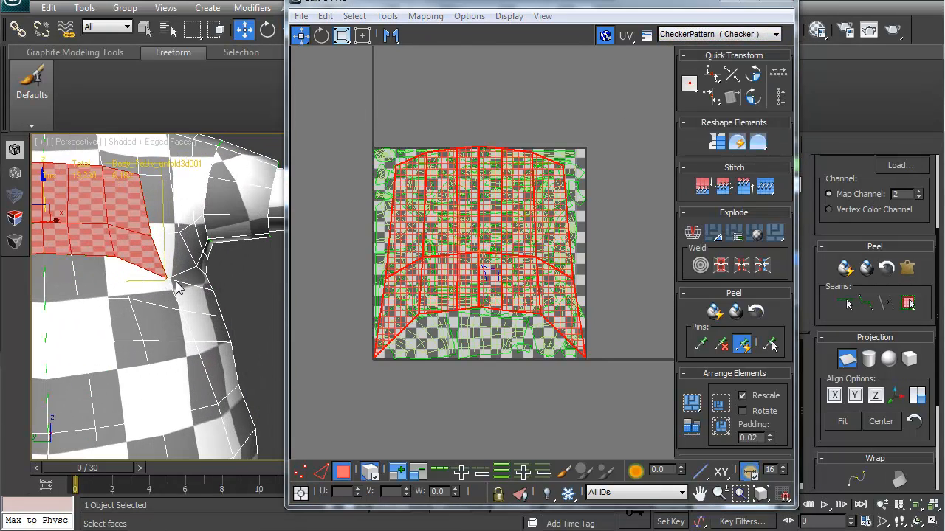
{"action": "middle_click_drag", "start_coordinate": [220, 297], "coordinate": [141, 274]}
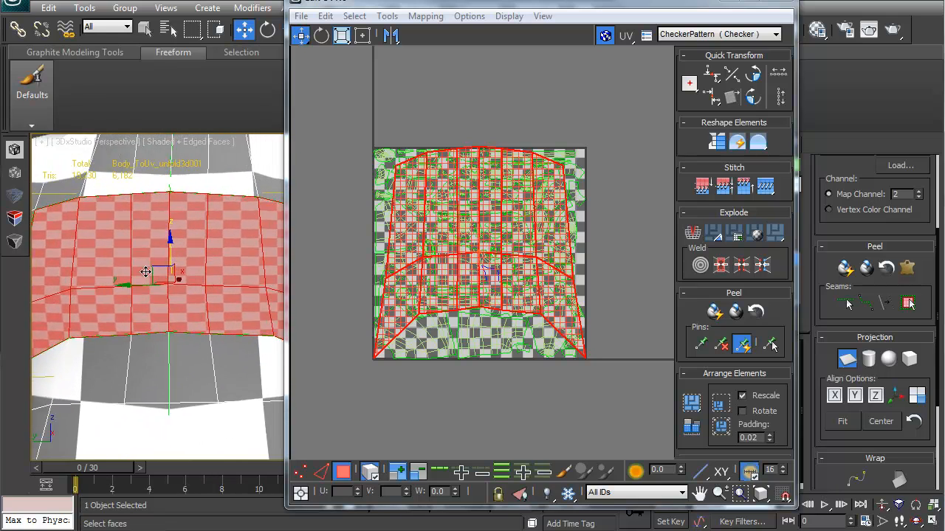
Quick-peel the upper-back UV patch and pack it so that it fits inside the UV tile.
{"action": "left_click", "coordinate": [716, 313]}
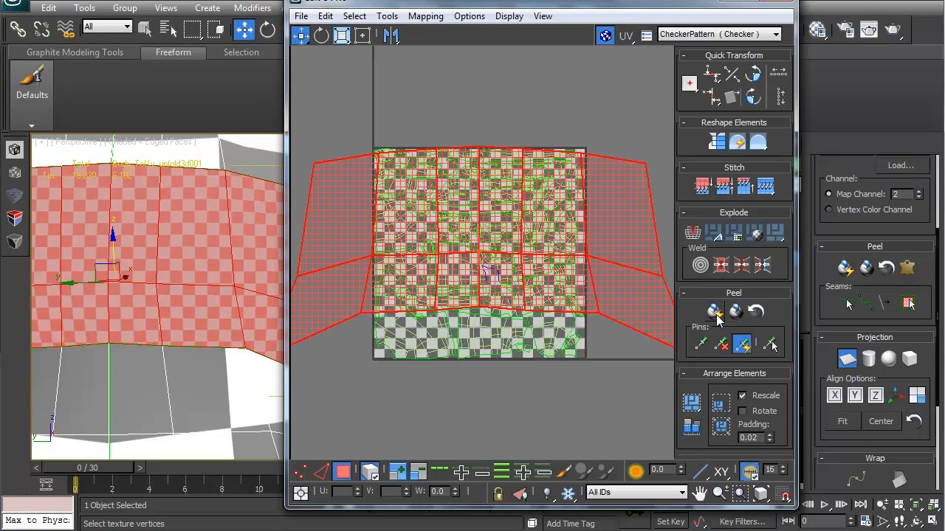
{"action": "middle_click_drag", "start_coordinate": [463, 294], "coordinate": [485, 300]}
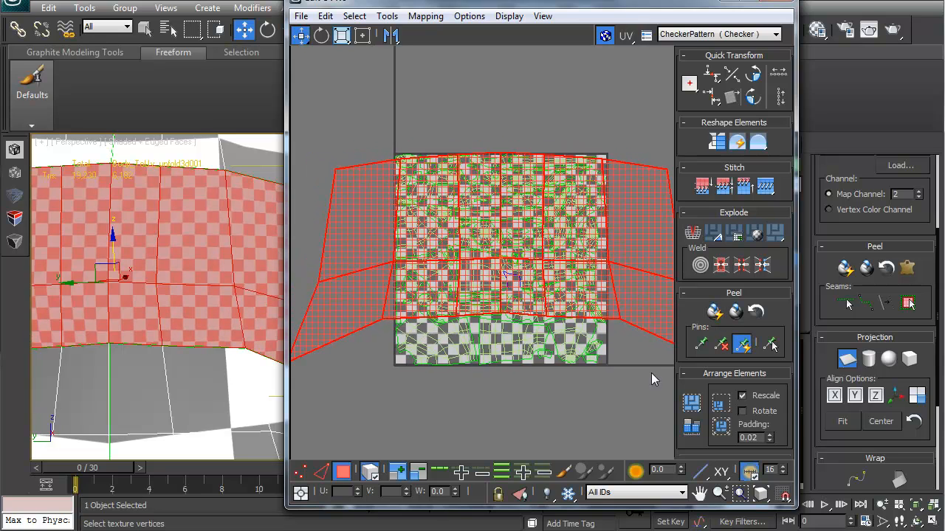
{"action": "left_click", "coordinate": [691, 403]}
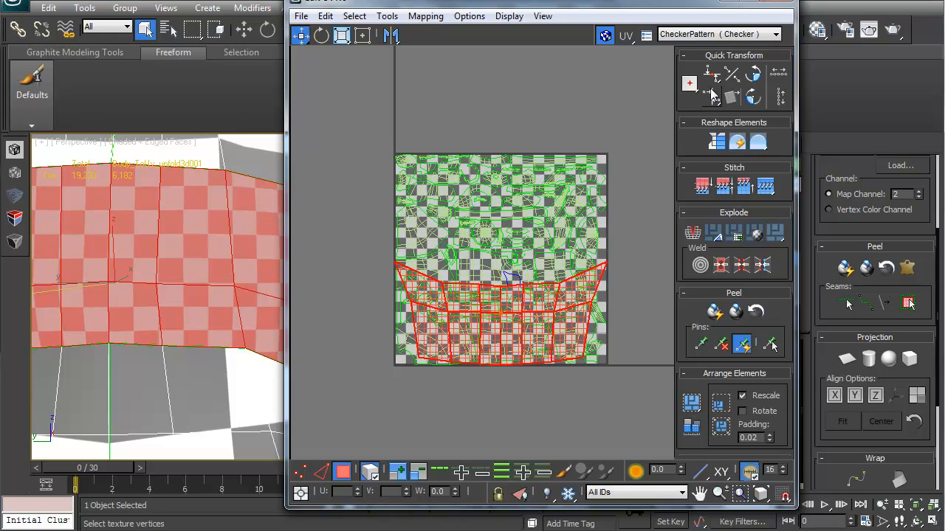
Rotate the upper-back UV patch by 180 degrees and move it up to the middle of the UV tile.
{"action": "left_click", "coordinate": [753, 74]}
{"action": "left_click", "coordinate": [753, 74]}
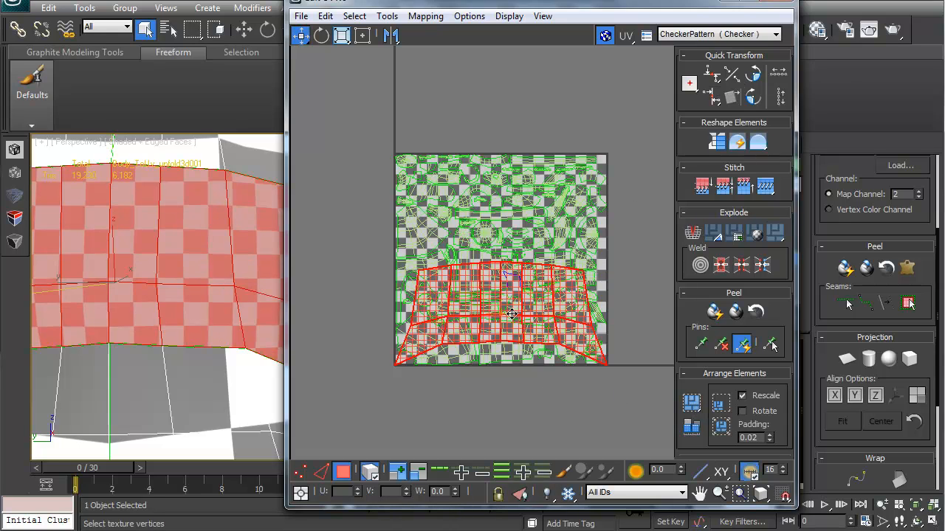
{"action": "left_click_drag", "start_coordinate": [514, 312], "coordinate": [519, 262]}
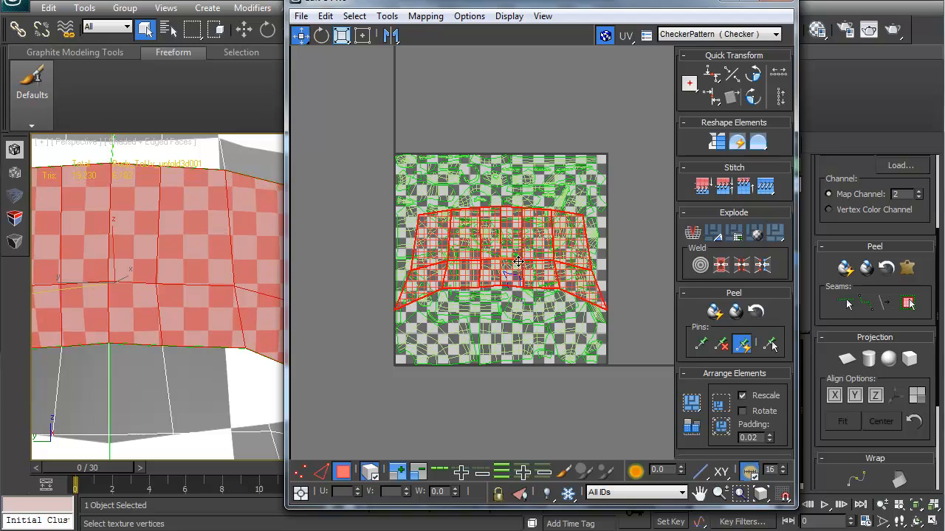
{"action": "scroll", "coordinate": [161, 280], "scroll_direction": "down", "scroll_amount": 4}
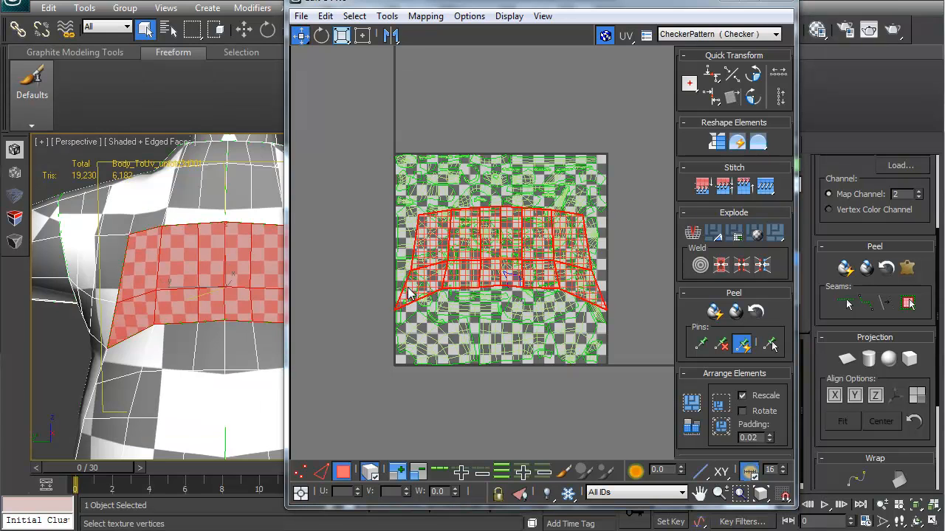
Invert the UV face selection to the rest of the body and scale those UVs down to a small square at the tile's centre.
{"action": "key", "text": "ctrl+i"}
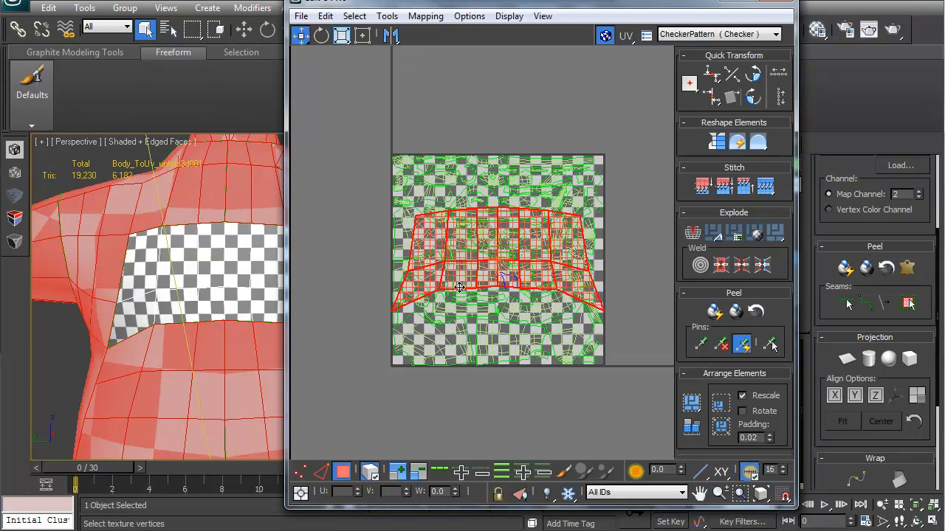
{"action": "left_click", "coordinate": [362, 34]}
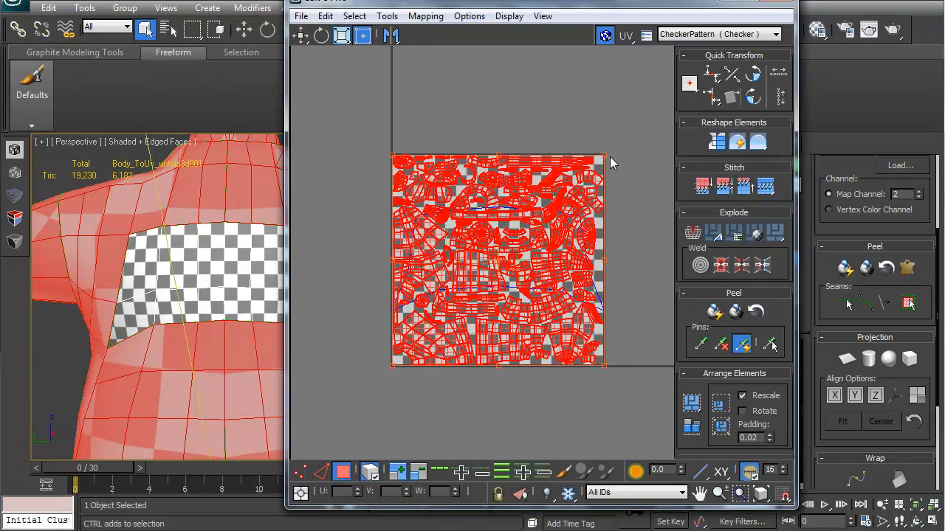
{"action": "left_click_drag", "start_coordinate": [604, 153], "coordinate": [415, 395]}
Hide the checker map in the UV editor, shrink the remaining body UVs further and move them to the UV tile's upper-left corner.
{"action": "left_click", "coordinate": [542, 15]}
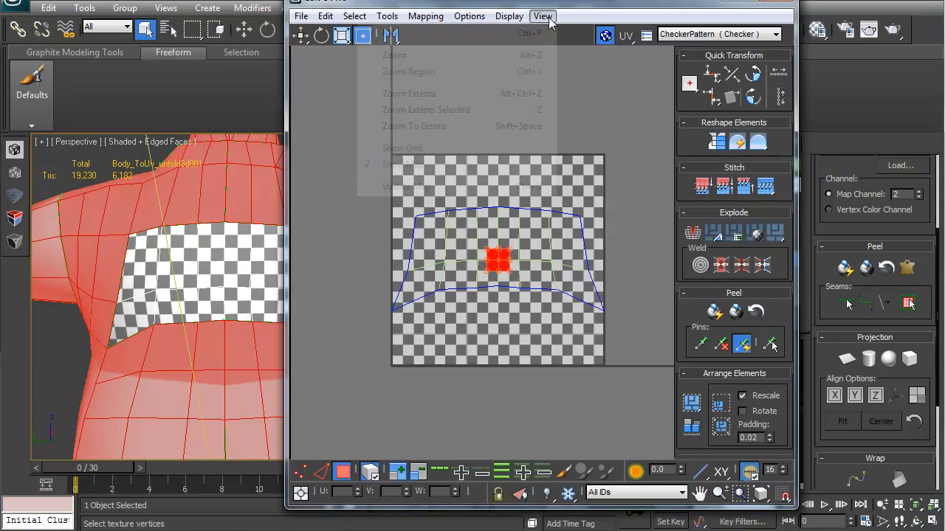
{"action": "left_click", "coordinate": [402, 160]}
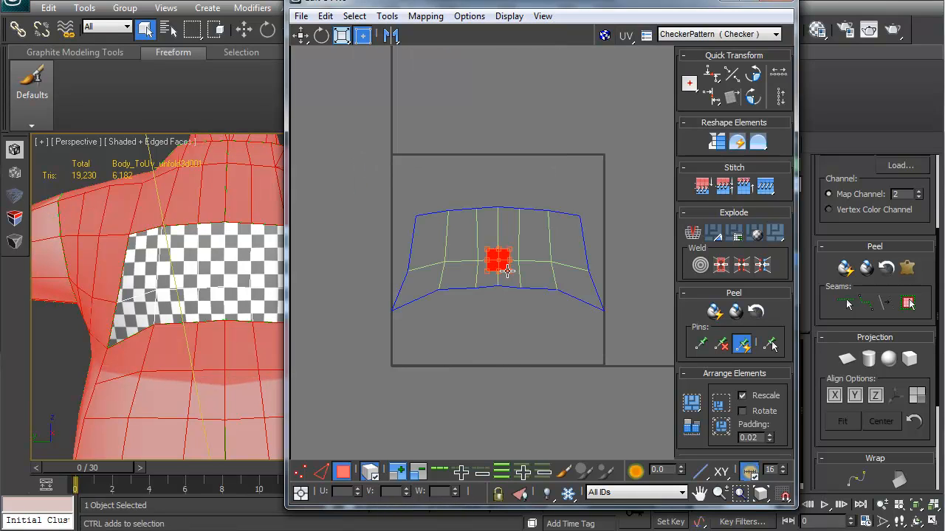
{"action": "left_click_drag", "start_coordinate": [504, 269], "coordinate": [494, 263]}
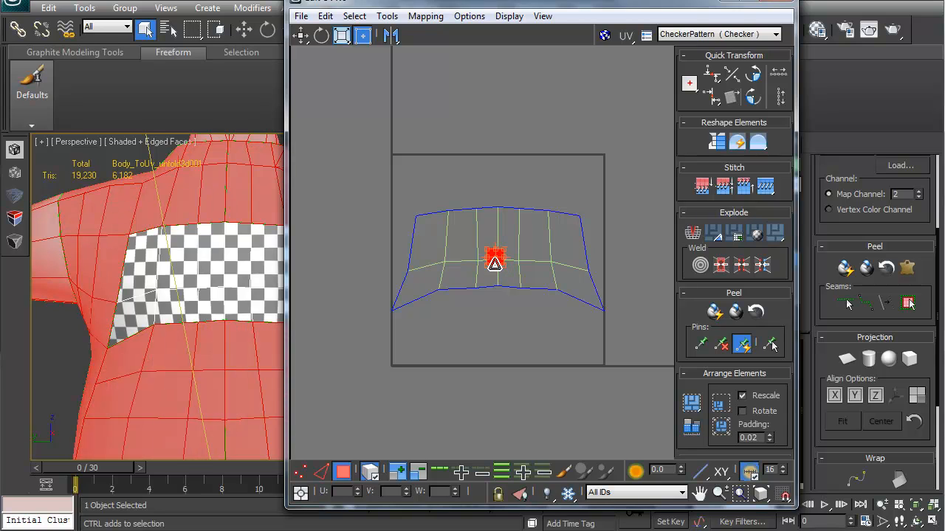
{"action": "mouse_move", "coordinate": [434, 197]}
{"action": "left_mouse_down"}
{"action": "mouse_move", "coordinate": [404, 169]}
{"action": "mouse_move", "coordinate": [415, 180]}
{"action": "left_mouse_up"}
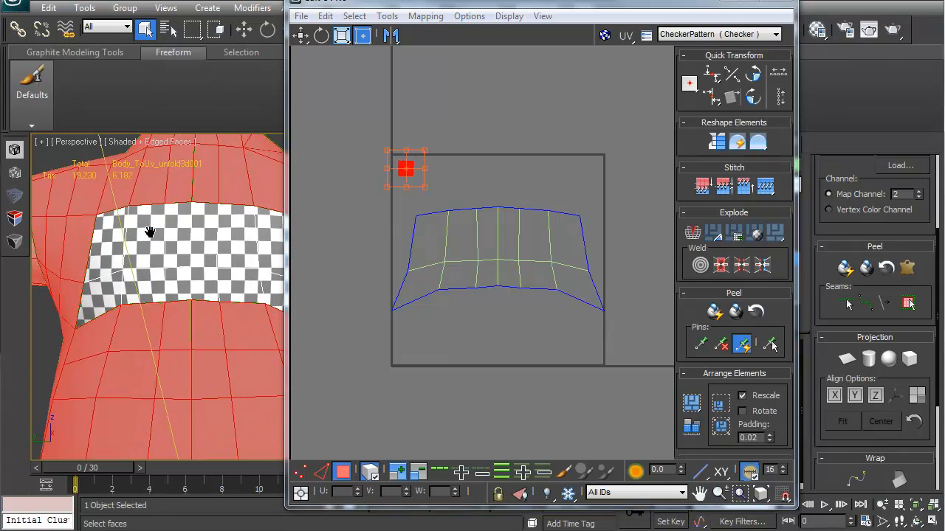
{"action": "scroll", "coordinate": [152, 232], "scroll_direction": "down", "scroll_amount": 5}
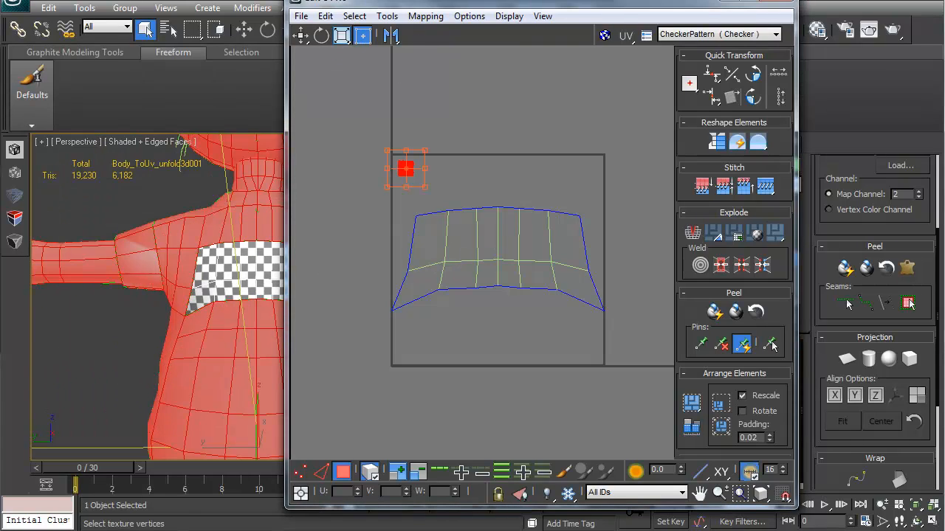
Clear the face selection and render the UVW template at 2048 by 2048.
{"action": "left_click", "coordinate": [491, 140]}
{"action": "middle_click_drag", "start_coordinate": [470, 163], "coordinate": [467, 169]}
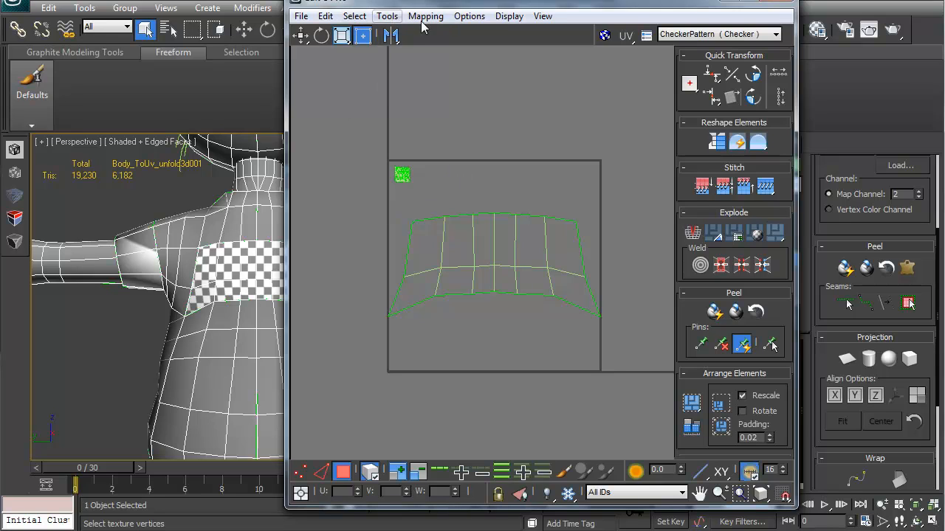
{"action": "left_click", "coordinate": [468, 15]}
{"action": "left_click", "coordinate": [468, 16]}
{"action": "left_click", "coordinate": [302, 17]}
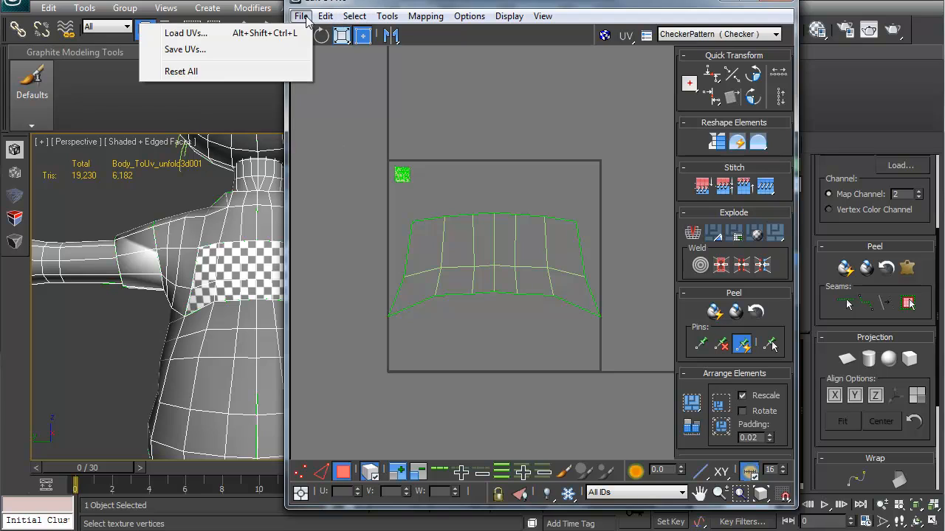
{"action": "mouse_move", "coordinate": [323, 17]}
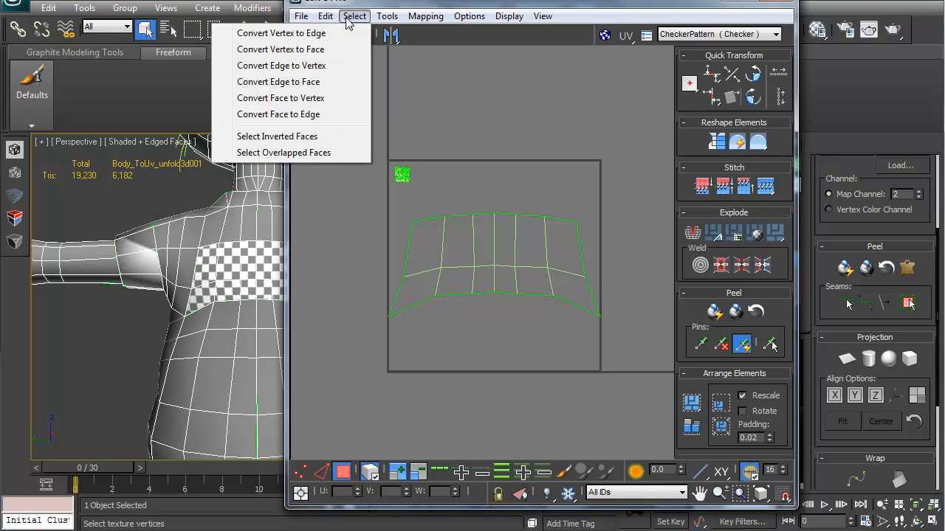
{"action": "mouse_move", "coordinate": [378, 22]}
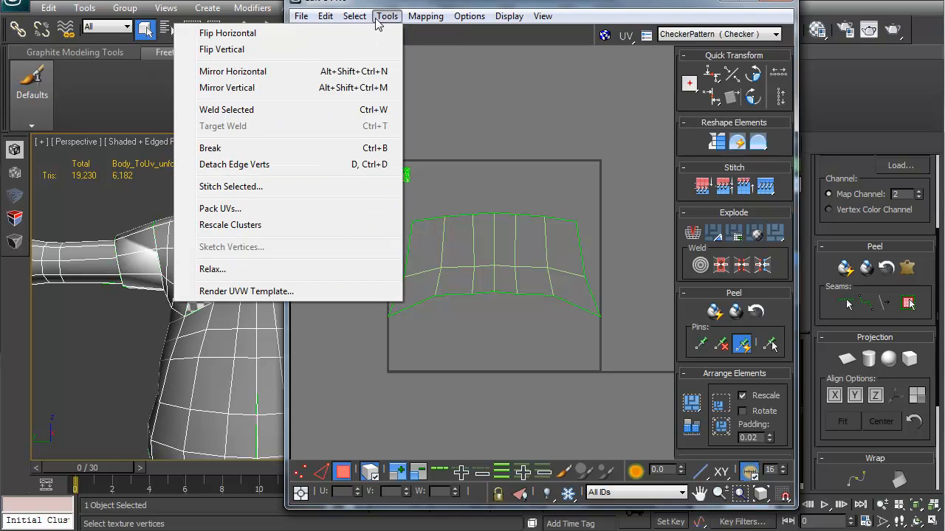
{"action": "left_click", "coordinate": [263, 292]}
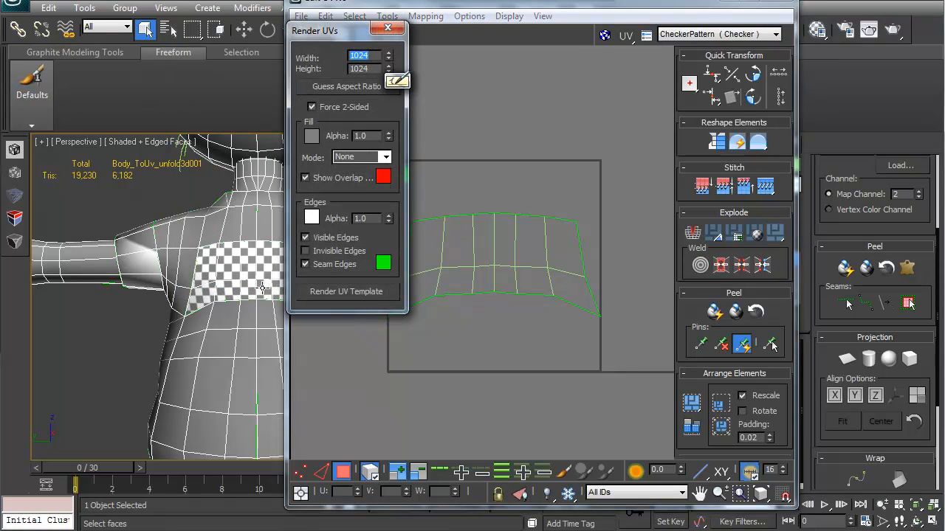
{"action": "type", "text": "2048"}
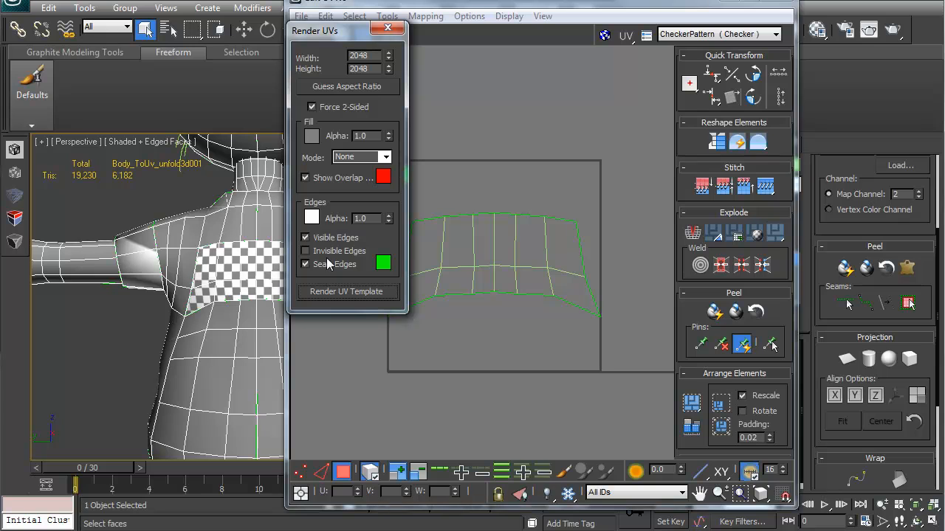
{"action": "left_click", "coordinate": [347, 292]}
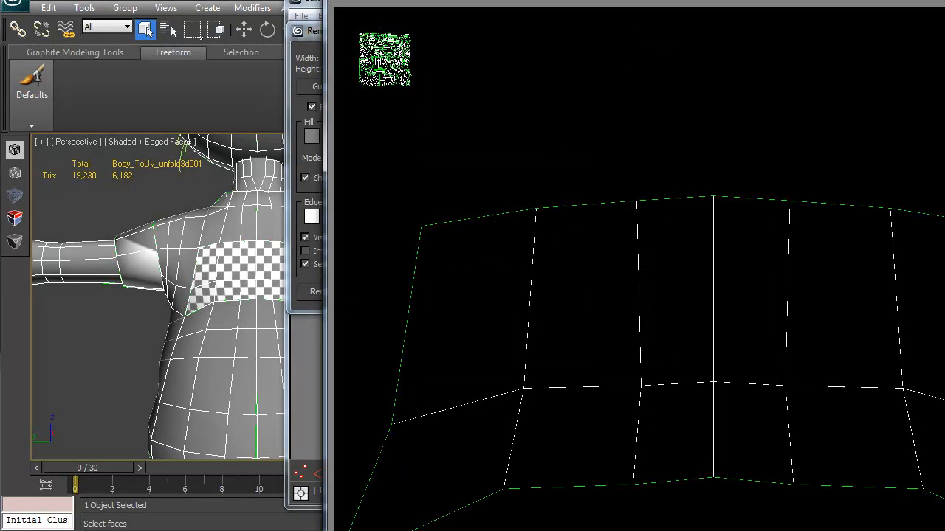
Shrink and reposition the Render Map window to inspect the rendered UV template at 1:4 scale.
{"action": "left_click_drag", "start_coordinate": [944, 0], "coordinate": [848, 396]}
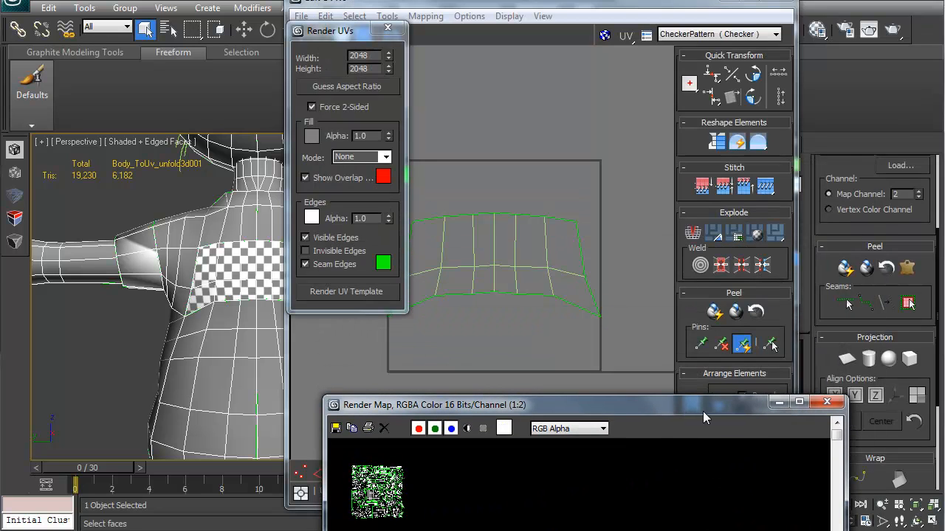
{"action": "left_click_drag", "start_coordinate": [703, 412], "coordinate": [561, 69]}
{"action": "scroll", "coordinate": [425, 197], "scroll_direction": "down", "scroll_amount": 3}
{"action": "scroll", "coordinate": [428, 255], "scroll_direction": "up", "scroll_amount": 1}
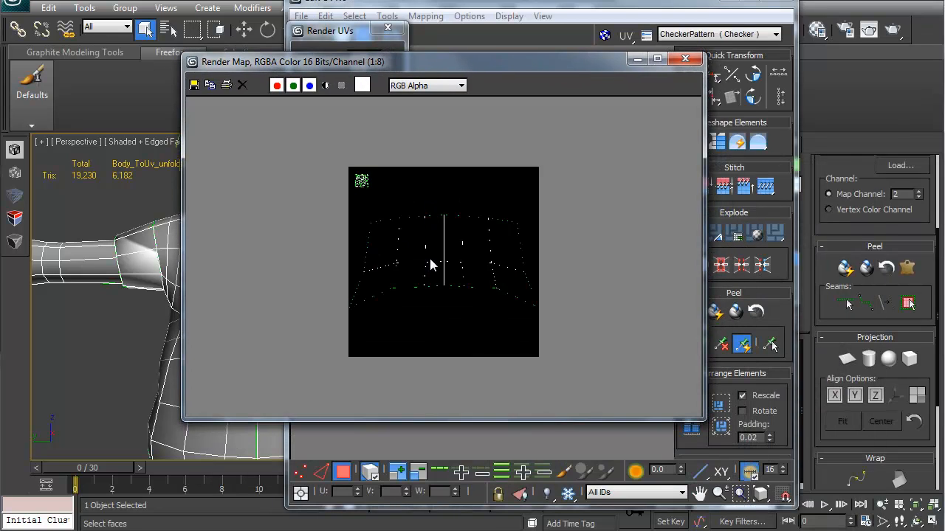
{"action": "scroll", "coordinate": [432, 264], "scroll_direction": "up", "scroll_amount": 1}
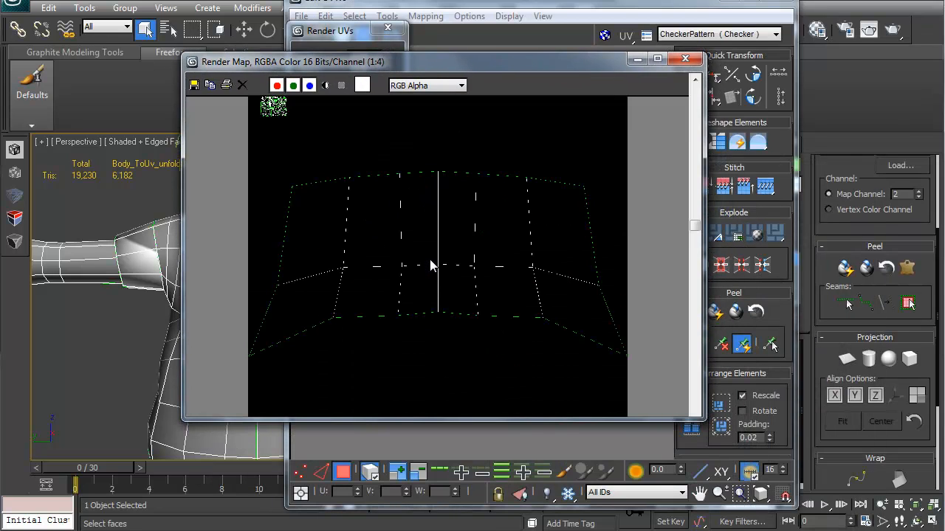
Start saving the rendered template image and browse to the _RECRUIT_ folder under F_Backup1\RATS_MudBox on drive E.
{"action": "left_click", "coordinate": [193, 85]}
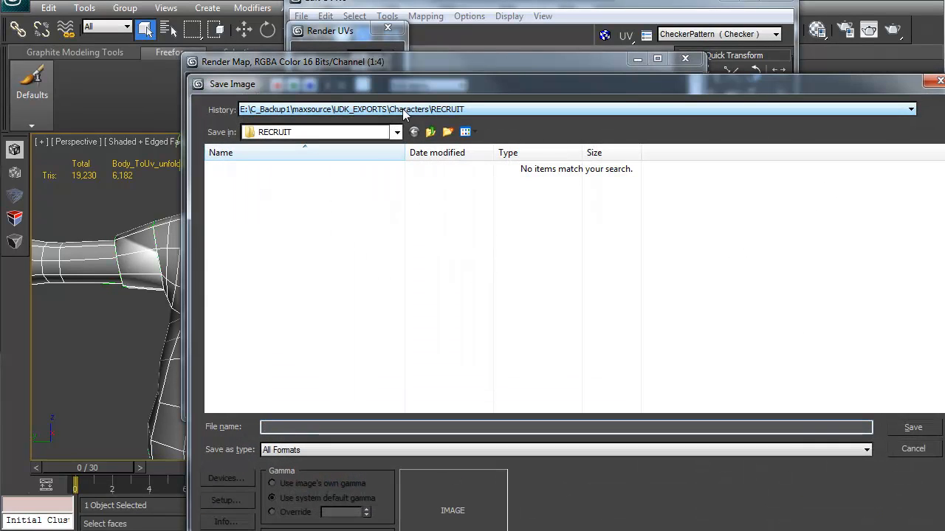
{"action": "left_click", "coordinate": [414, 110]}
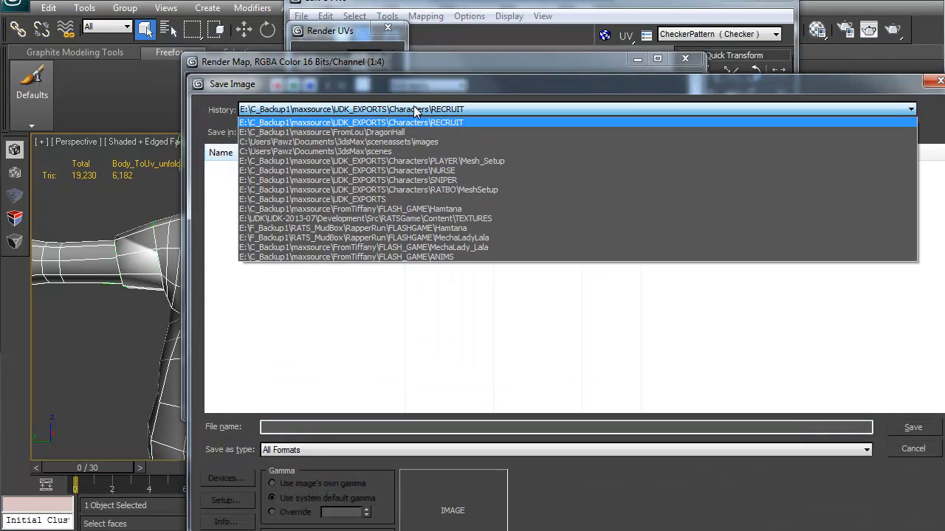
{"action": "left_click", "coordinate": [445, 98]}
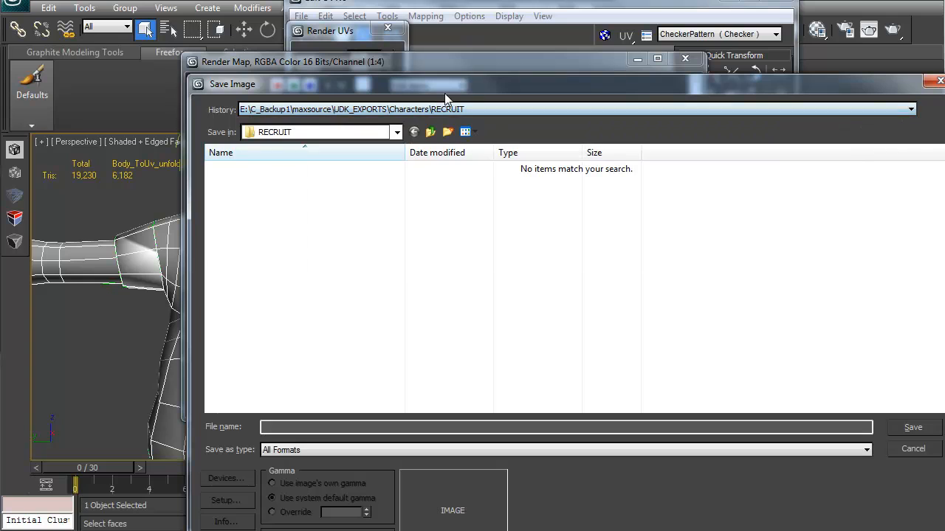
{"action": "left_click", "coordinate": [397, 132]}
{"action": "left_click", "coordinate": [308, 254]}
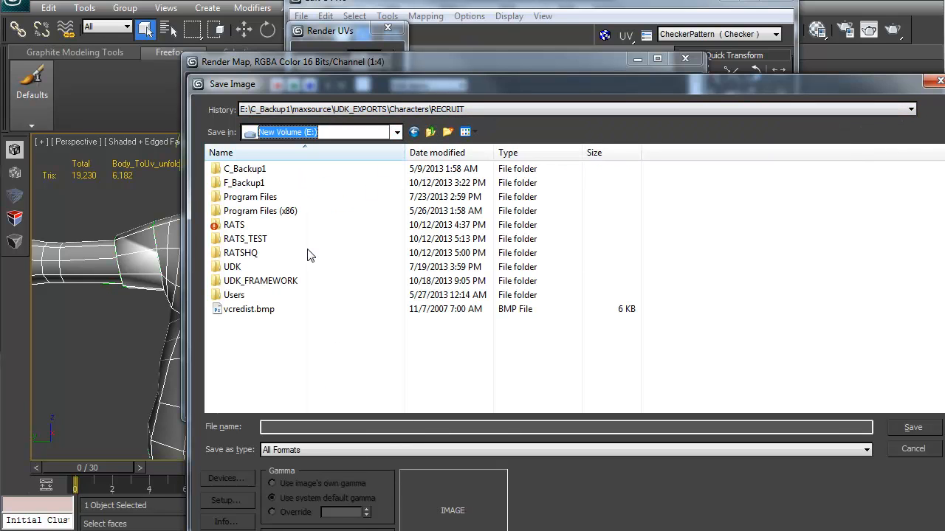
{"action": "double_click", "coordinate": [240, 182]}
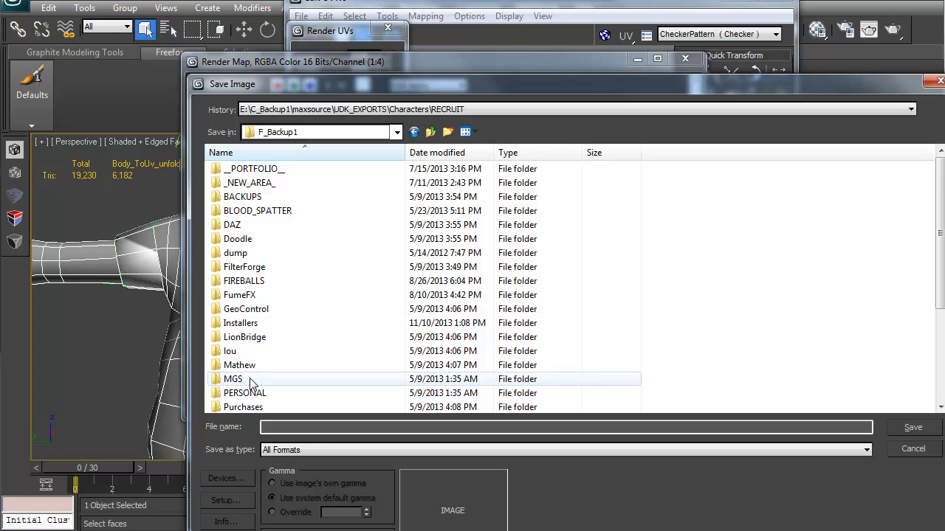
{"action": "scroll", "coordinate": [248, 391], "scroll_direction": "down", "scroll_amount": 3}
{"action": "double_click", "coordinate": [255, 279]}
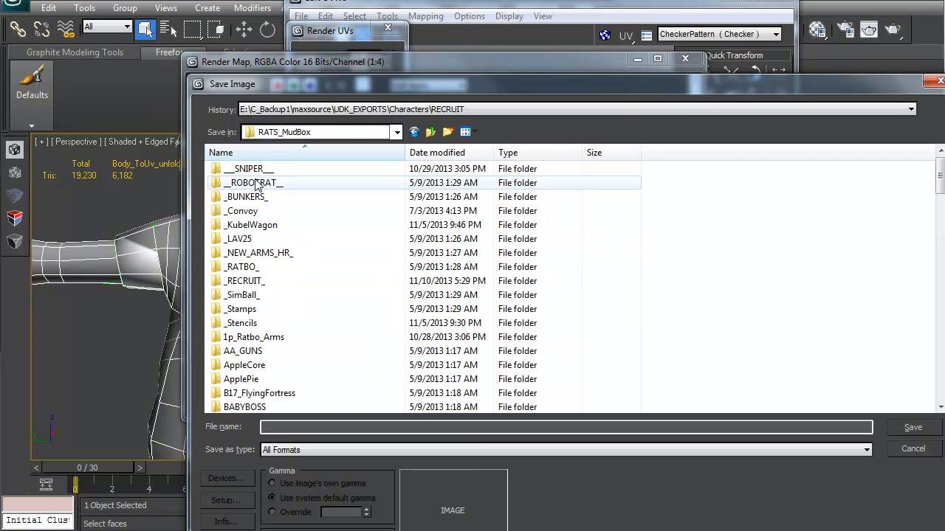
{"action": "left_click", "coordinate": [424, 152]}
{"action": "double_click", "coordinate": [245, 211]}
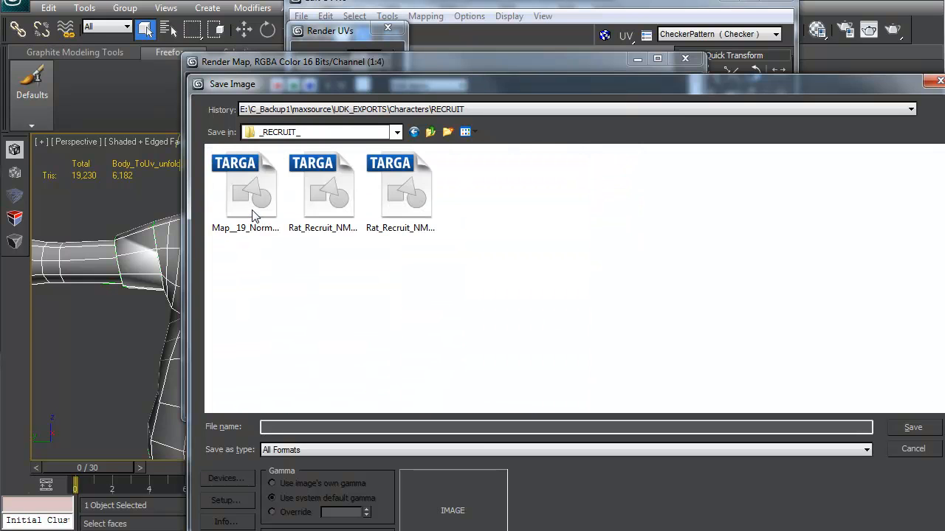
Save the image as a 32-bit Targa file named Recruit_2nd_UV_Template.
{"action": "left_click", "coordinate": [324, 429]}
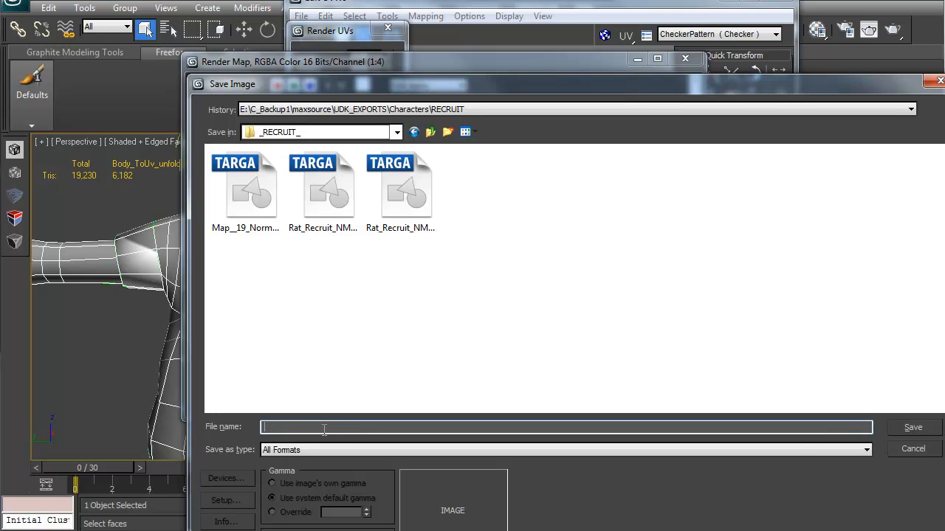
{"action": "type", "text": "Recruit_2nd_UV_Template"}
{"action": "left_click", "coordinate": [318, 450]}
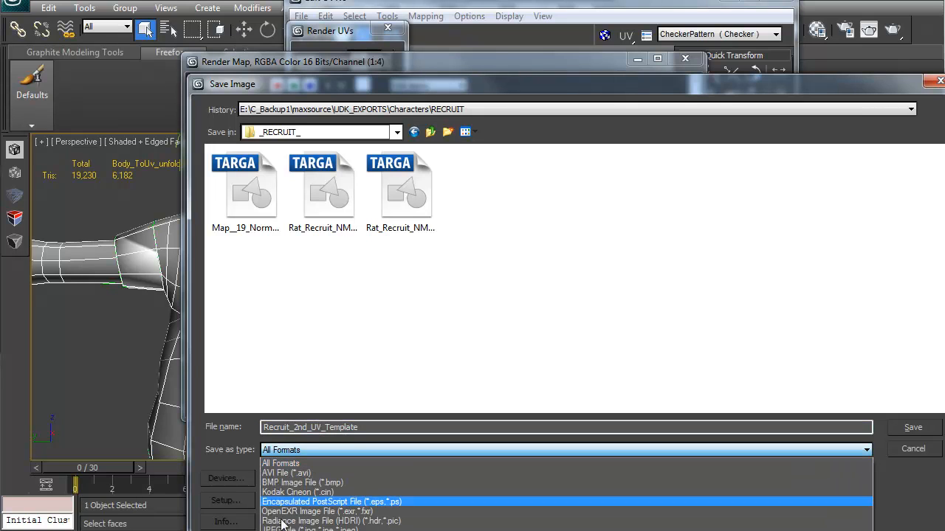
{"action": "left_click", "coordinate": [325, 530]}
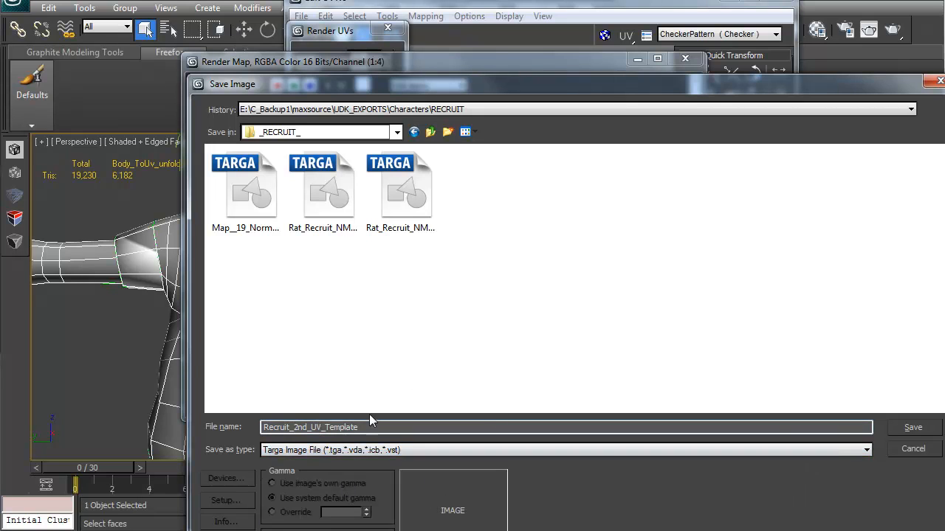
{"action": "left_click", "coordinate": [914, 428]}
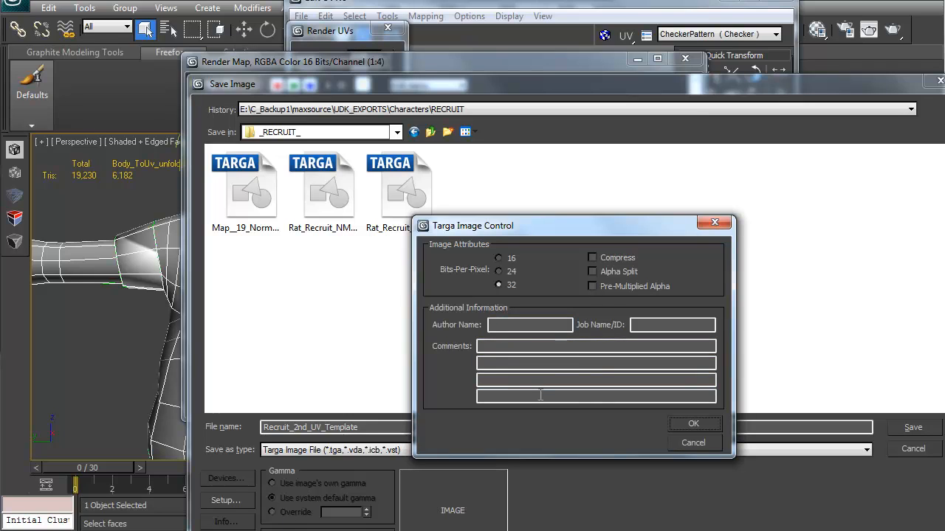
{"action": "left_click", "coordinate": [595, 285]}
{"action": "left_click", "coordinate": [595, 286]}
{"action": "left_click", "coordinate": [686, 424]}
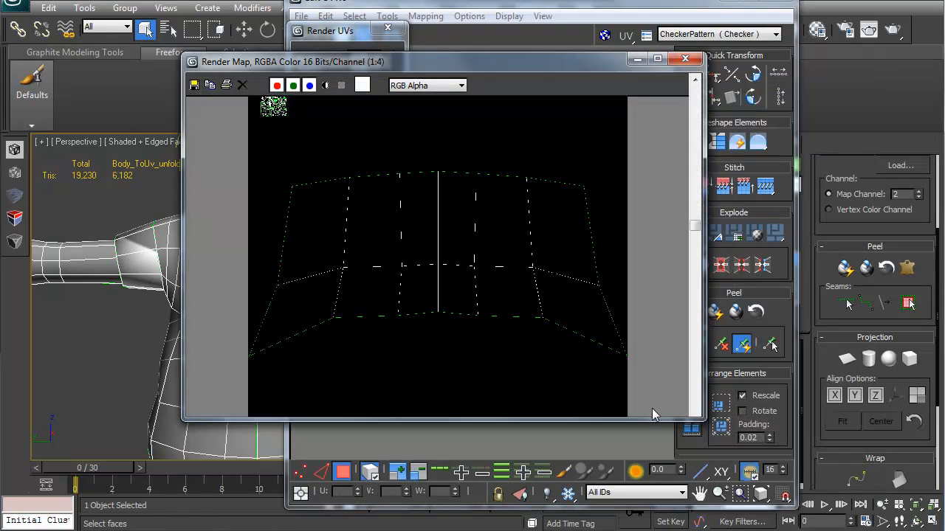
Switch to Photoshop and open the Recruit_2nd_UV_Template Targa file from the _RECRUIT_ folder.
{"action": "left_click", "coordinate": [481, 454]}
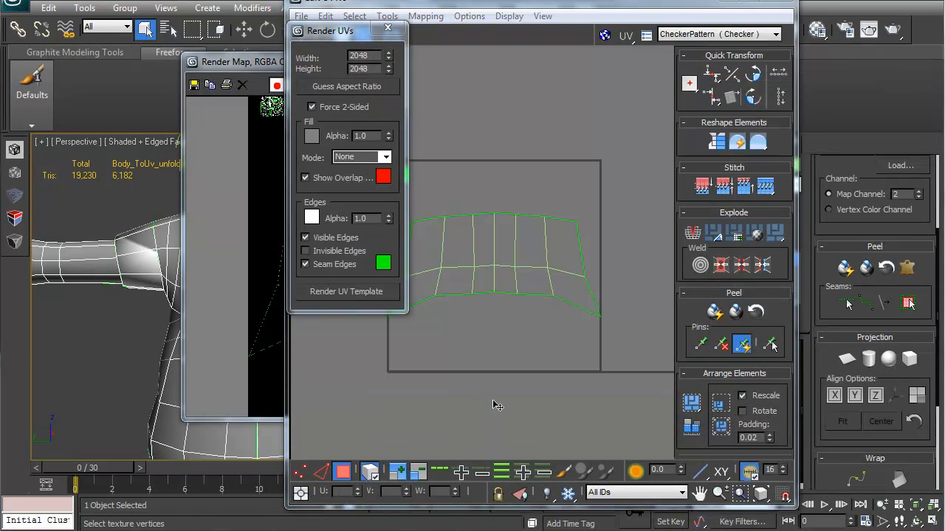
{"action": "key", "text": "alt+Tab"}
{"action": "key", "text": "ctrl+o"}
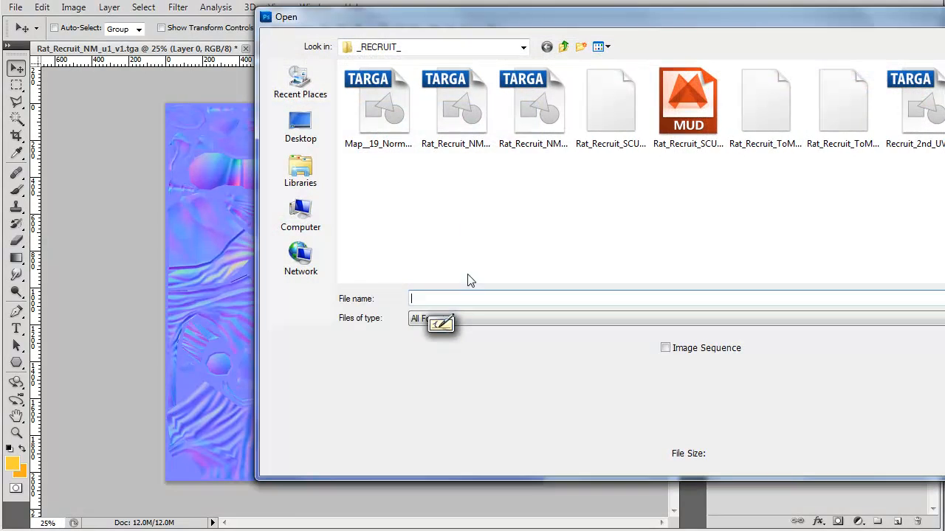
{"action": "left_click", "coordinate": [894, 118]}
{"action": "double_click", "coordinate": [893, 119]}
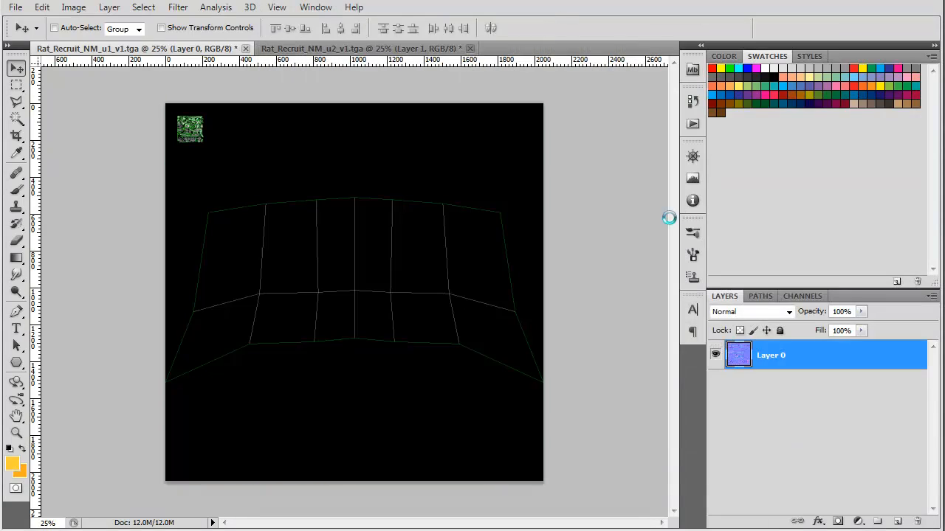
Resize the template image to 1024 by 1024 pixels with proportions constrained.
{"action": "left_click", "coordinate": [74, 7]}
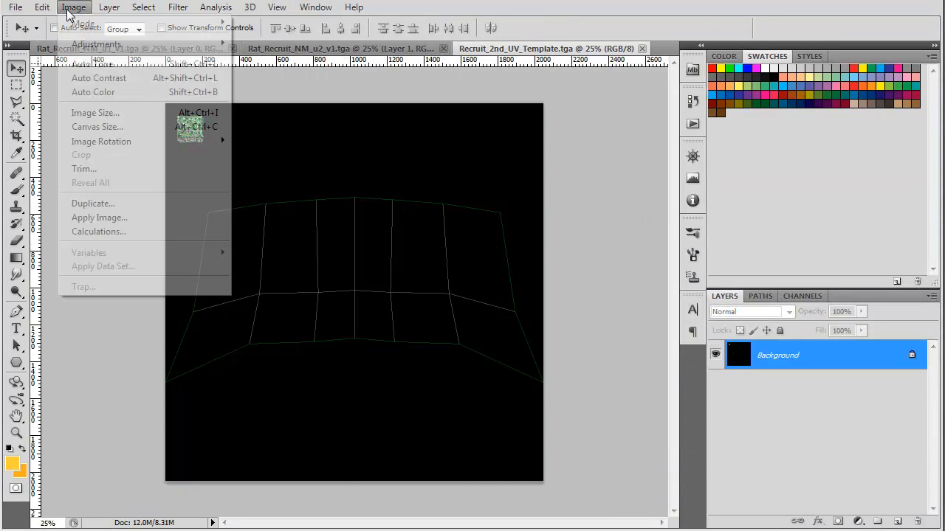
{"action": "left_click", "coordinate": [117, 114]}
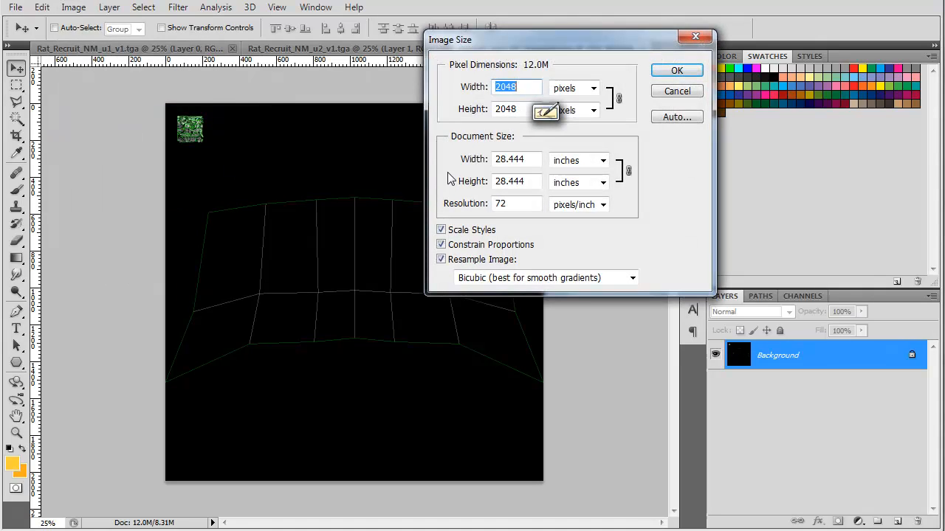
{"action": "type", "text": "1024"}
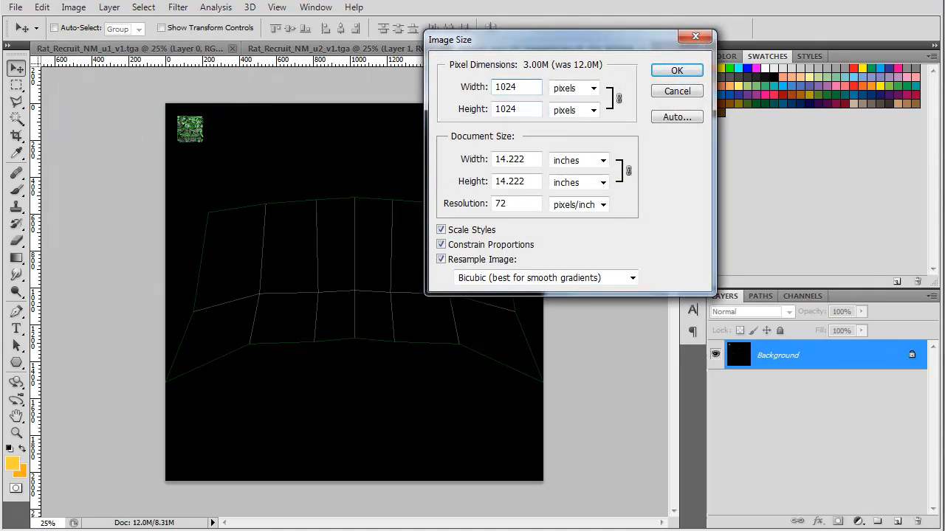
{"action": "left_click", "coordinate": [678, 72]}
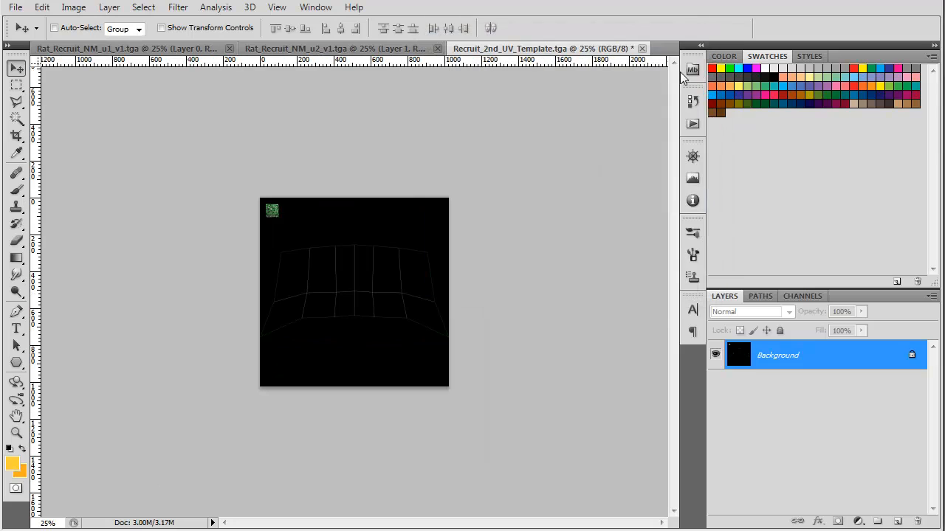
{"action": "key", "text": "ctrl+plus"}
{"action": "key", "text": "ctrl+plus"}
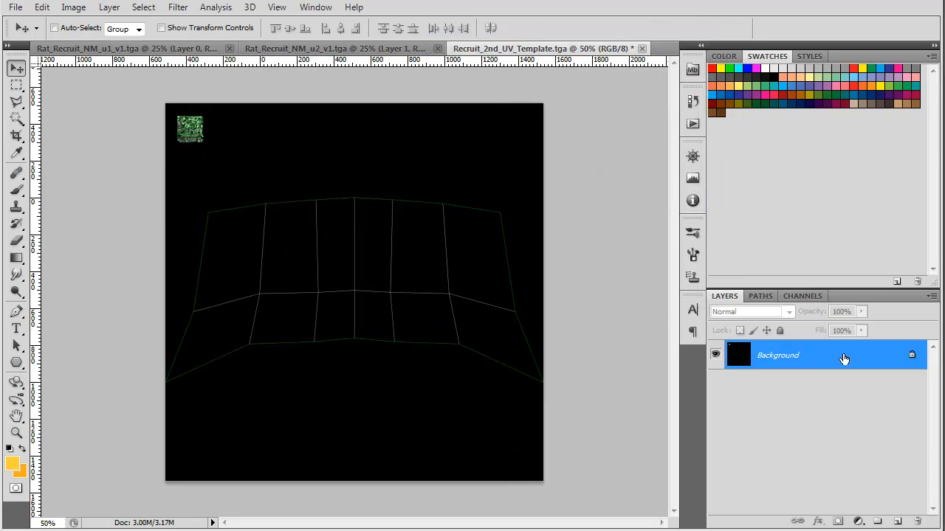
Isolate the template's Alpha 1 channel and return to the layer list.
{"action": "left_click", "coordinate": [797, 296]}
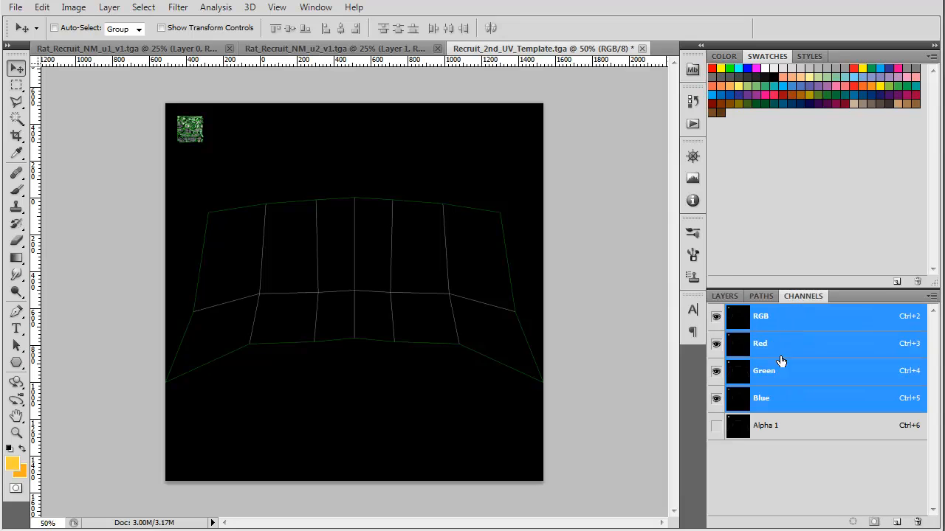
{"action": "left_click", "coordinate": [739, 434]}
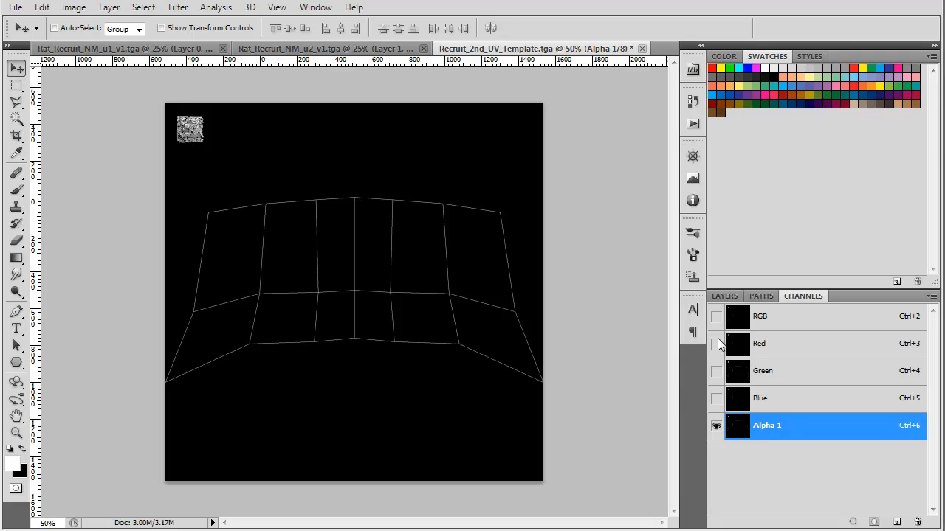
{"action": "left_click", "coordinate": [727, 295]}
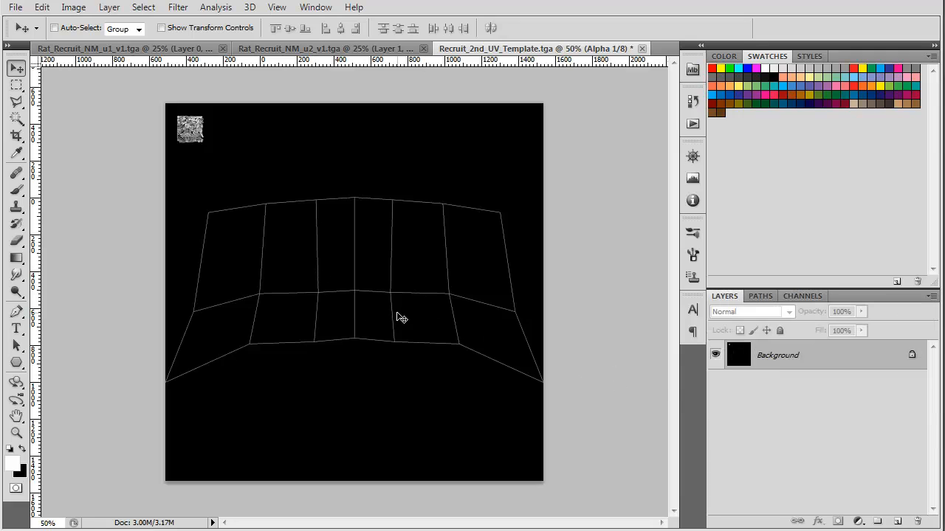
Add the text ARMY in white 16 px Helvetica Neue to the template's Alpha 1 channel.
{"action": "key", "text": "t"}
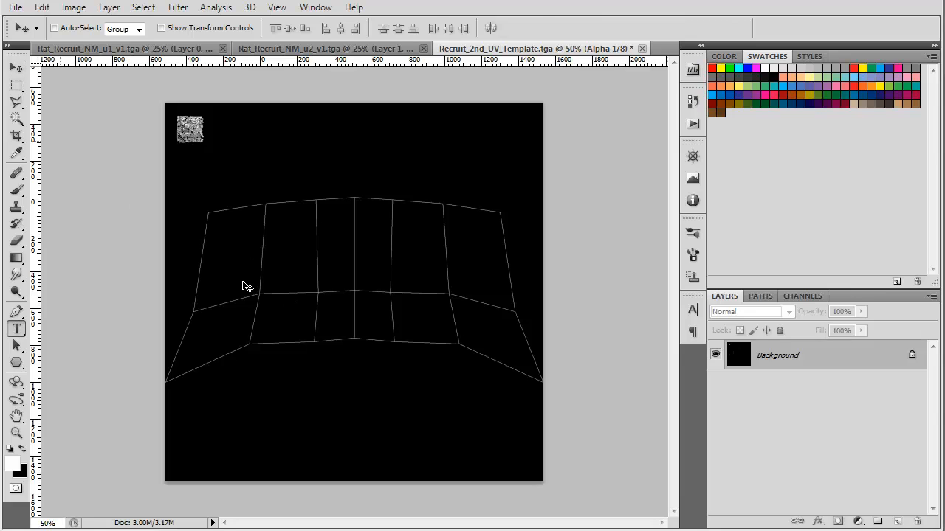
{"action": "left_click", "coordinate": [243, 282]}
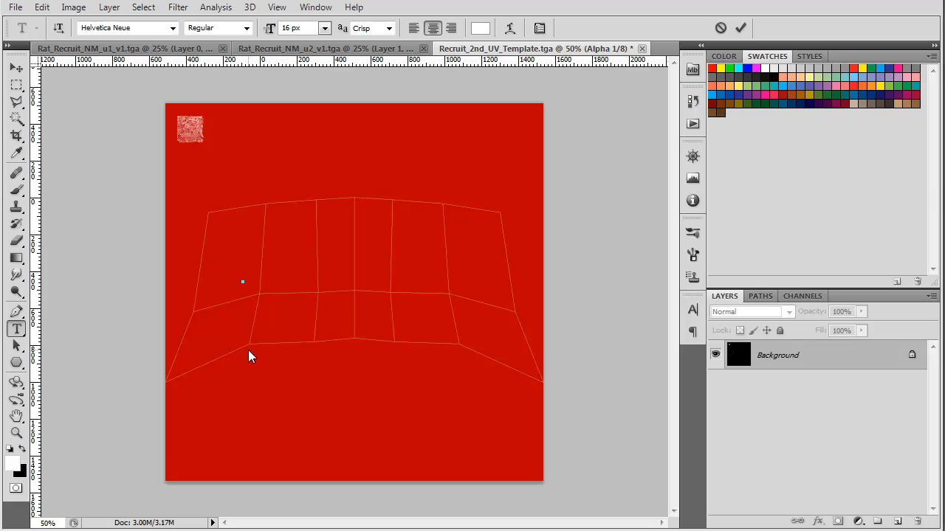
{"action": "type", "text": "T"}
{"action": "left_click", "coordinate": [17, 68]}
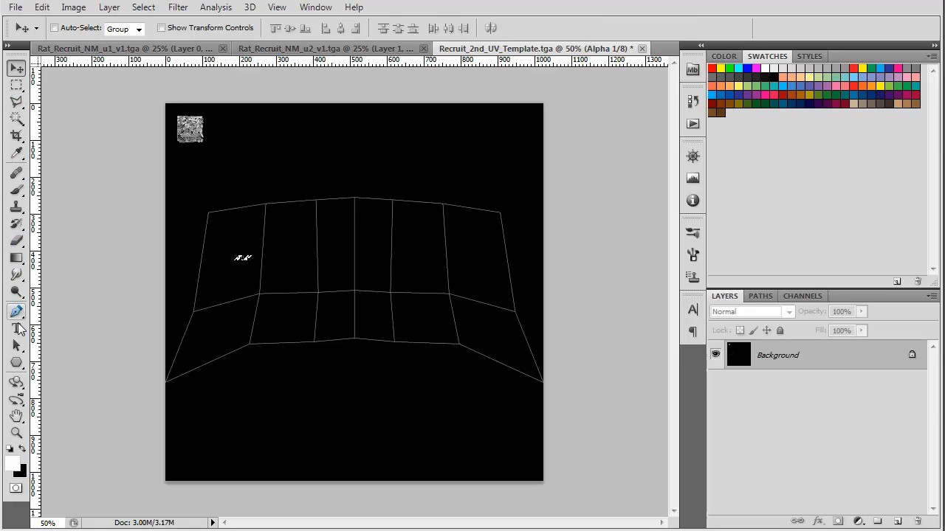
{"action": "left_click", "coordinate": [16, 328]}
{"action": "left_click", "coordinate": [241, 259]}
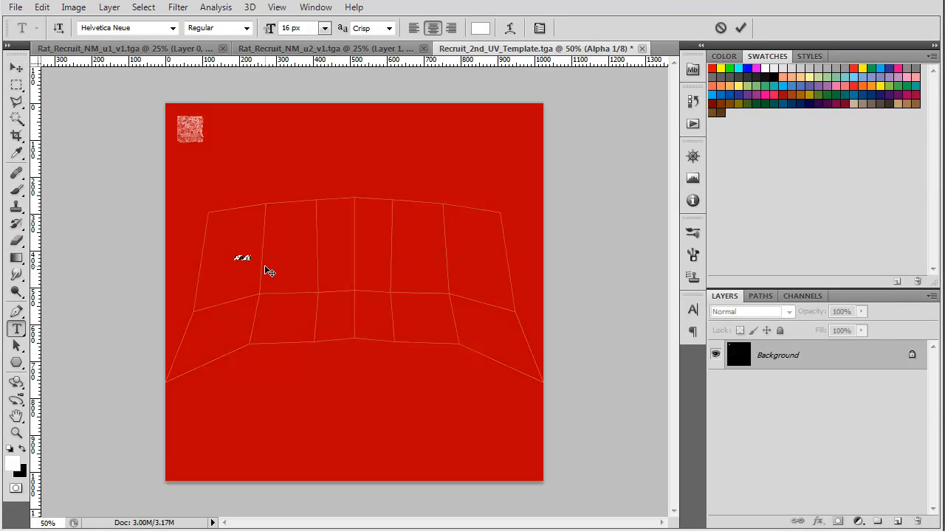
{"action": "key", "text": "ctrl+Return"}
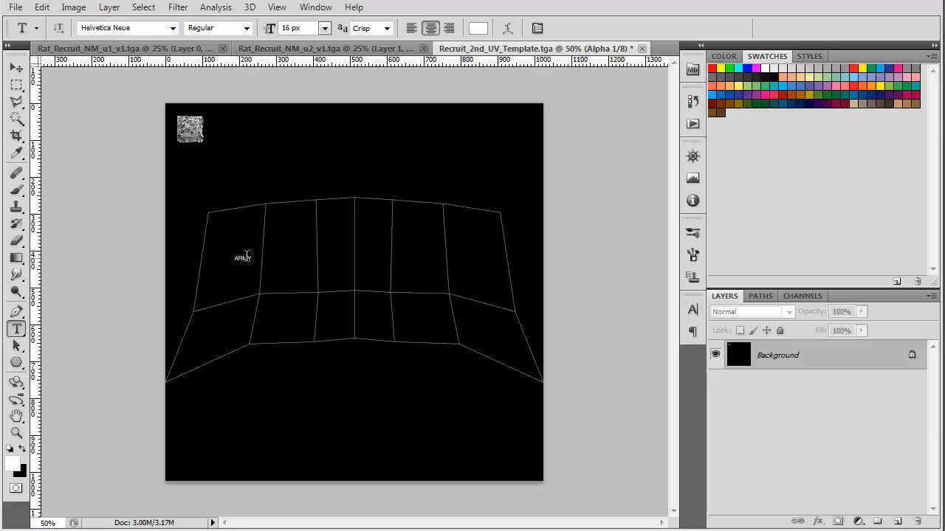
{"action": "left_click", "coordinate": [247, 256]}
{"action": "key", "text": "ctrl+Return"}
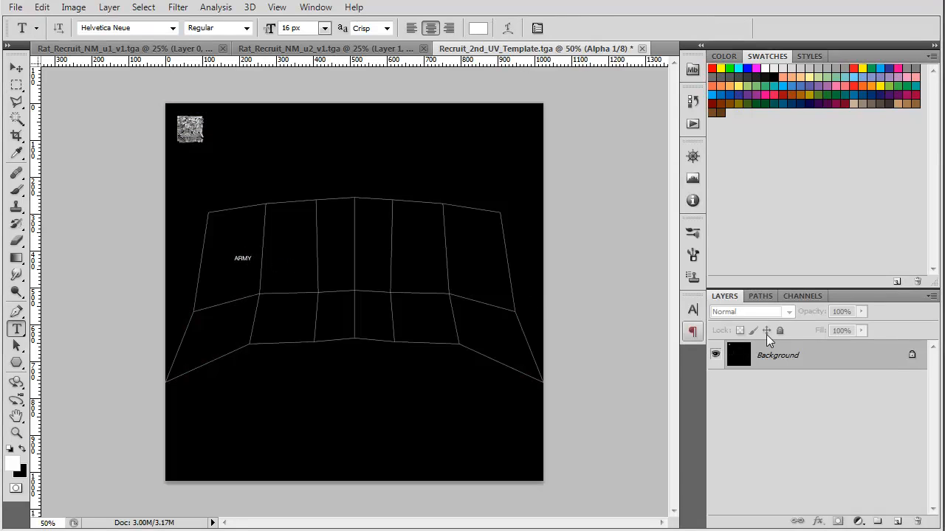
Return to the composite RGB channel and add a yellow ARMY text layer on the chest UV grid.
{"action": "left_click", "coordinate": [802, 297]}
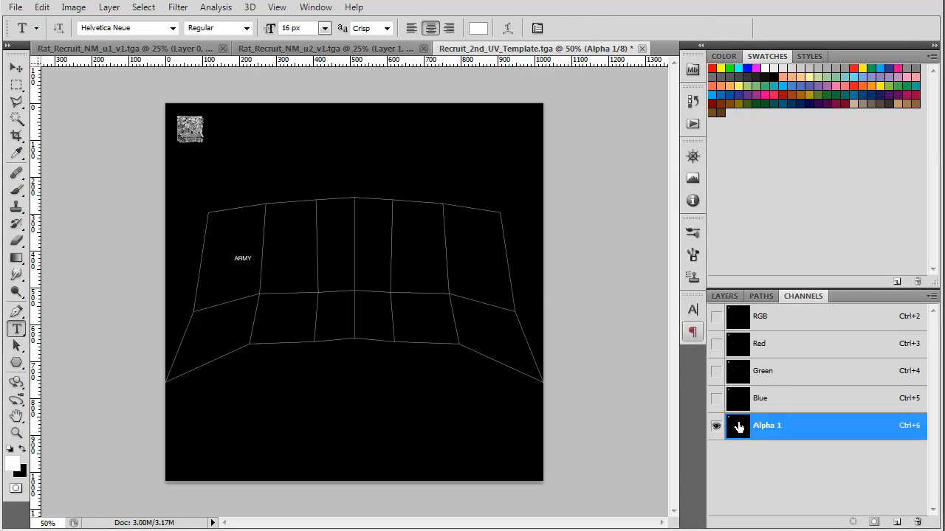
{"action": "left_click", "coordinate": [741, 324]}
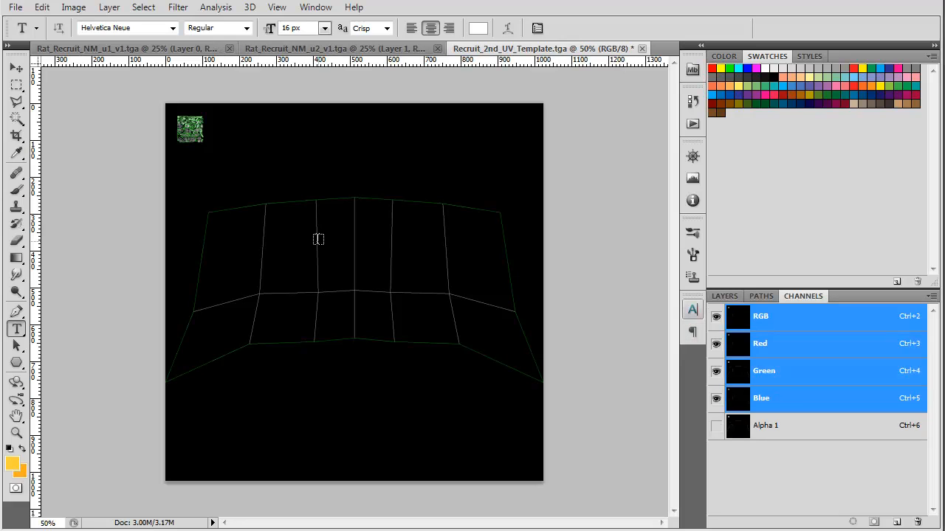
{"action": "left_click", "coordinate": [299, 260]}
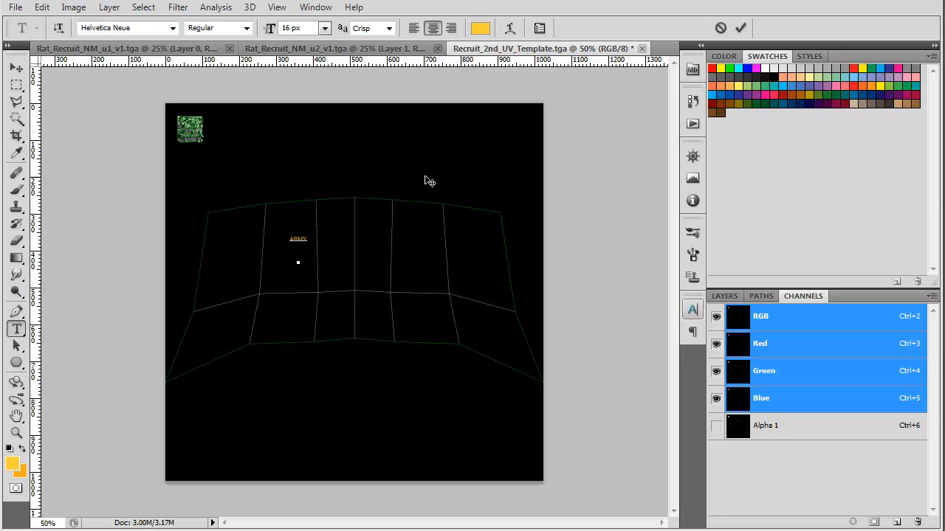
{"action": "key", "text": "ctrl+t"}
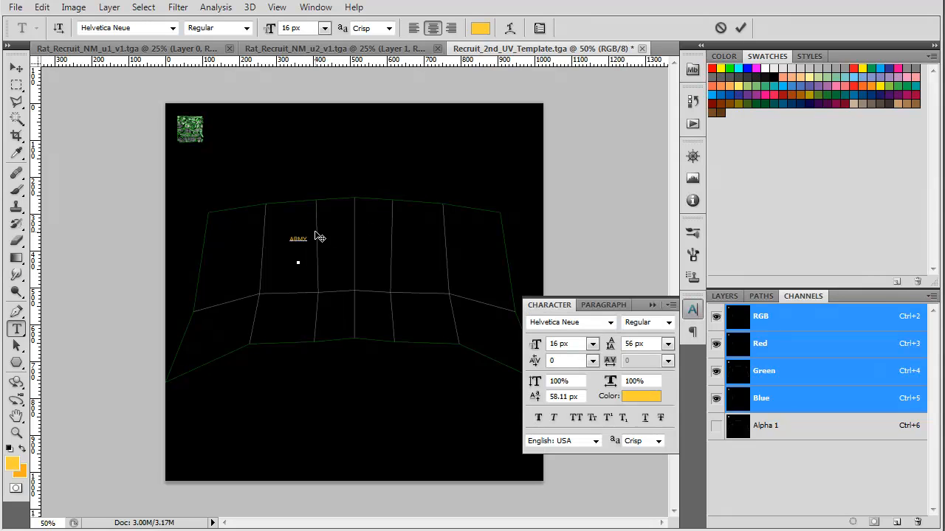
{"action": "left_click", "coordinate": [16, 67]}
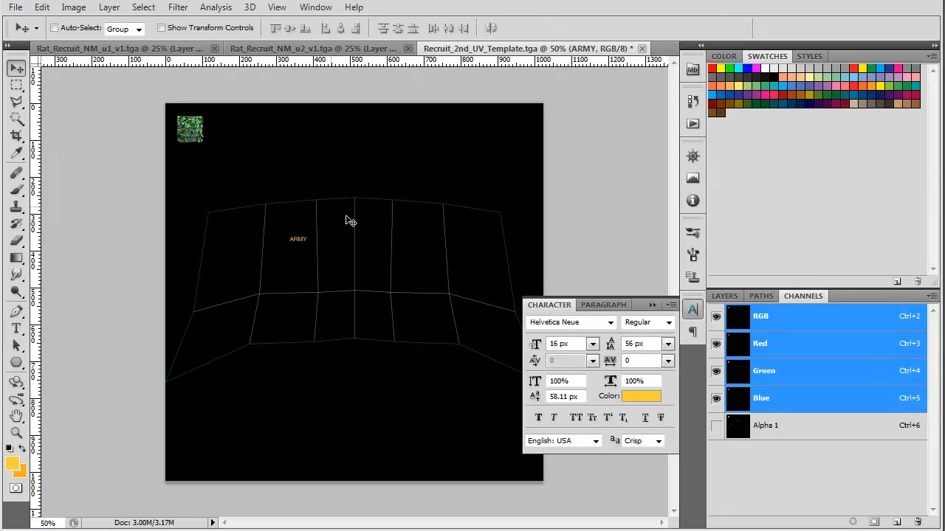
{"action": "key", "text": "ctrl+t"}
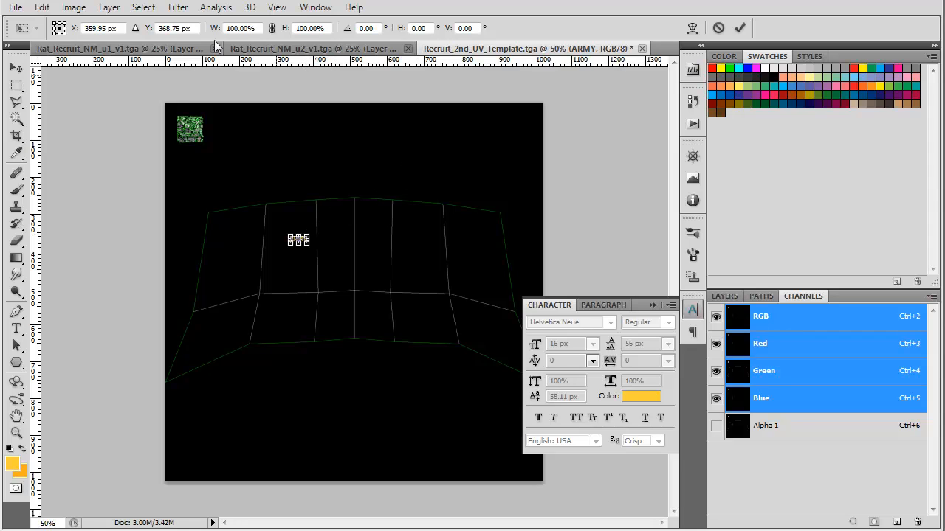
{"action": "left_click", "coordinate": [41, 7]}
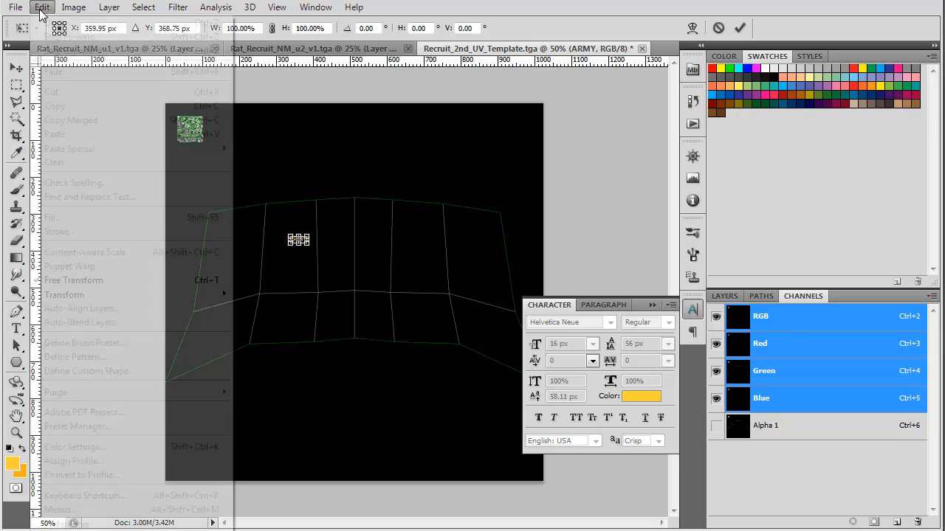
{"action": "mouse_move", "coordinate": [97, 293]}
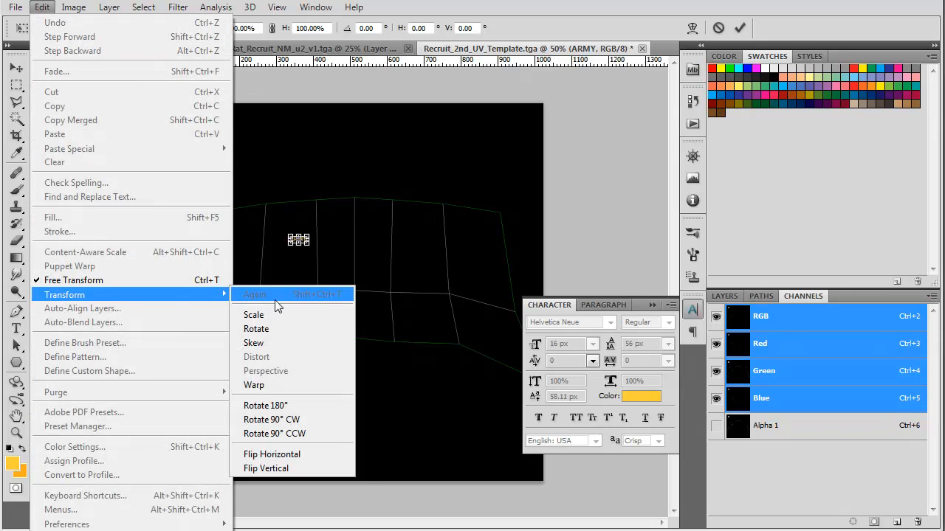
{"action": "left_click", "coordinate": [276, 314]}
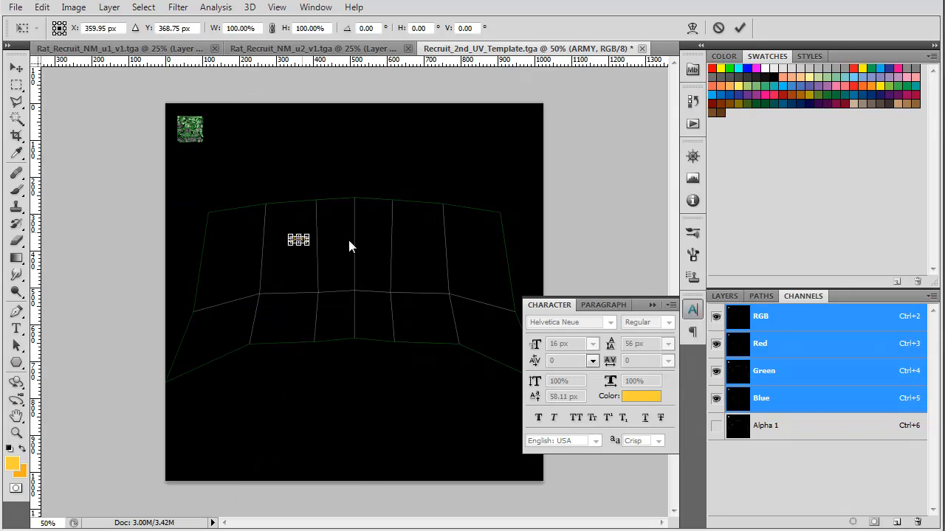
{"action": "key", "text": "Return"}
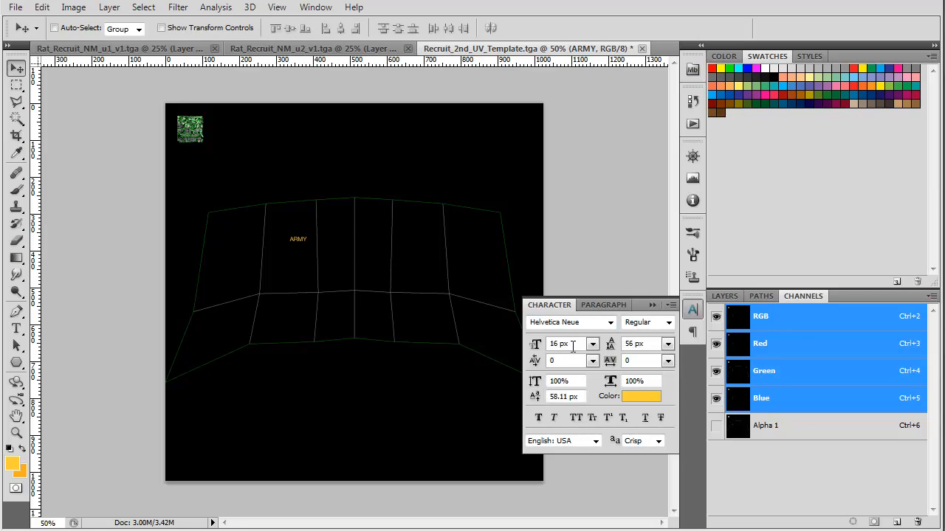
Enlarge the ARMY text, trying a font size of 64 px before setting it to 256 px.
{"action": "type", "text": "64"}
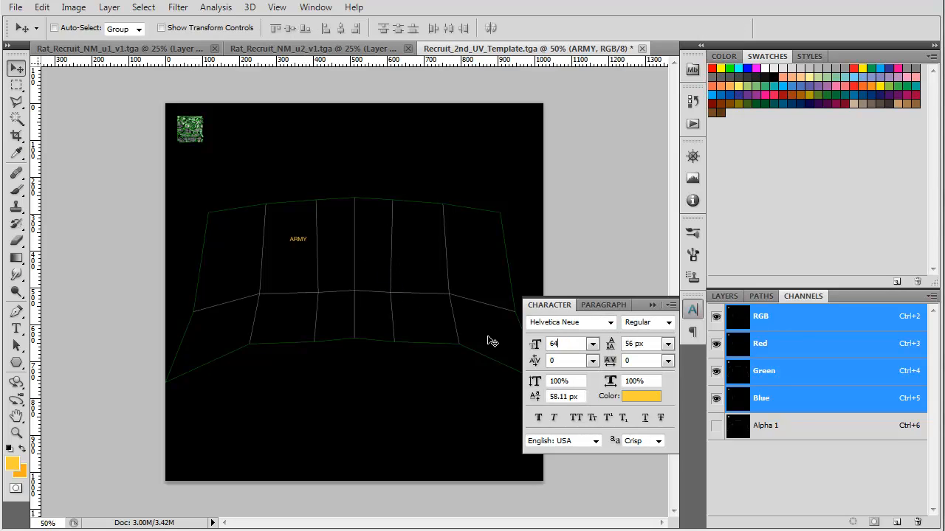
{"action": "key", "text": "Return"}
{"action": "double_click", "coordinate": [563, 342]}
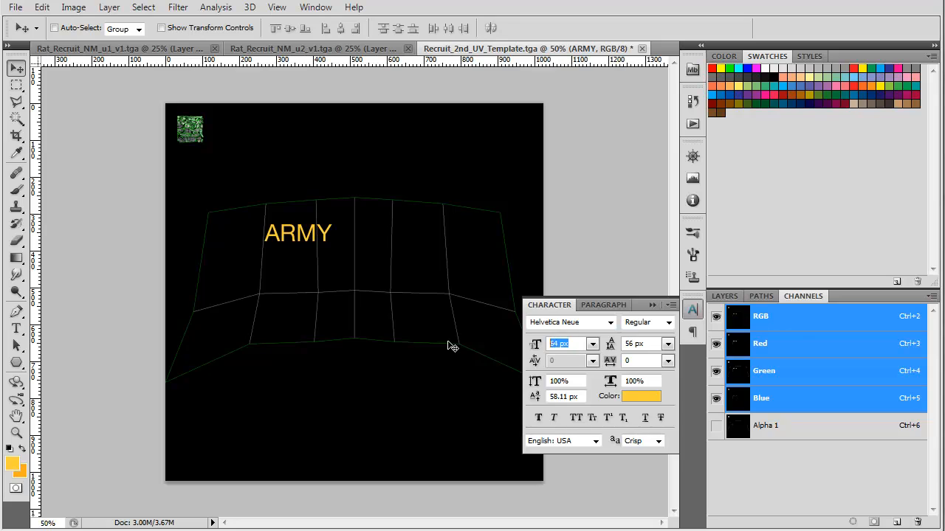
{"action": "type", "text": "256"}
{"action": "key", "text": "Return"}
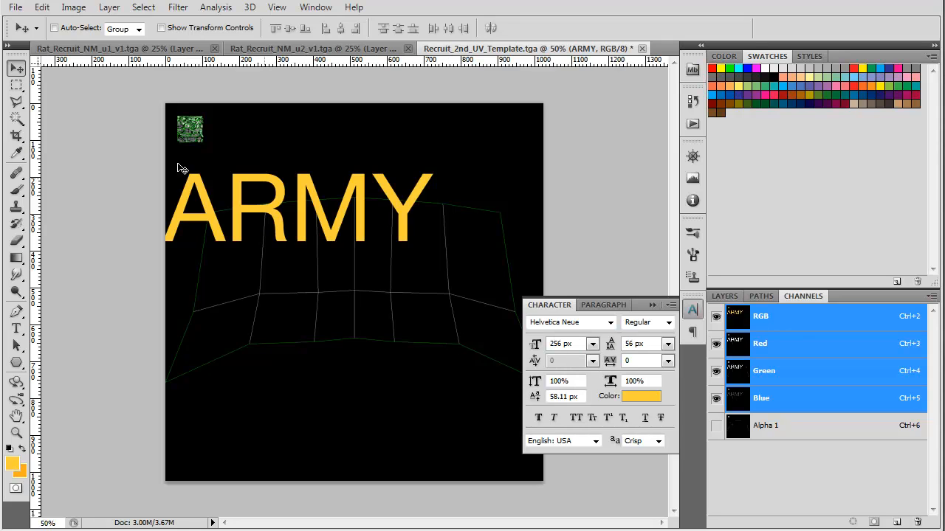
Nudge the ARMY text across and down until it sits centred on the chest UV grid.
{"action": "key", "text": "shift+Right"}
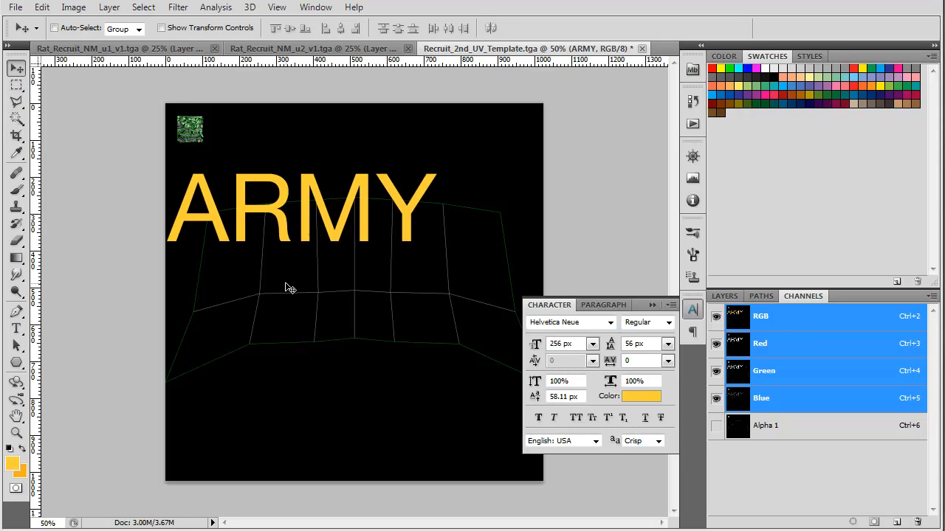
{"action": "key", "text": "shift+Right"}
{"action": "key", "text": "shift+Right"}
{"action": "key", "text": "shift+Right"}
{"action": "key", "text": "shift+Right"}
{"action": "key", "text": "shift+Right"}
{"action": "key", "text": "shift+Right"}
{"action": "key", "text": "shift+Right"}
{"action": "key", "text": "shift+Right"}
{"action": "key", "text": "shift+Right"}
{"action": "key", "text": "shift+Right"}
{"action": "key", "text": "shift+Right"}
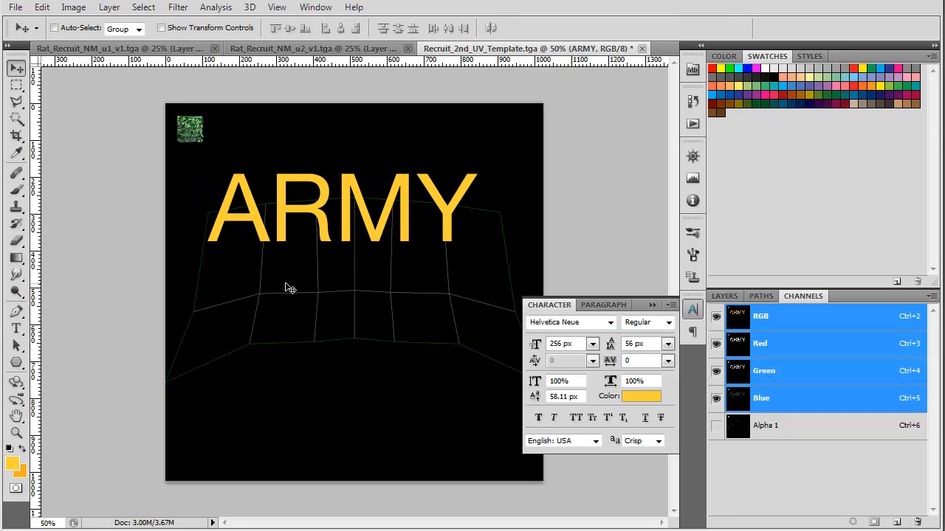
{"action": "key", "text": "shift+Right"}
{"action": "key", "text": "shift+Right"}
{"action": "key", "text": "shift+Right"}
{"action": "key", "text": "shift+Right"}
{"action": "key", "text": "shift+Down"}
{"action": "key", "text": "shift+Down"}
{"action": "key", "text": "shift+Down"}
{"action": "key", "text": "shift+Down"}
{"action": "key", "text": "shift+Down"}
{"action": "key", "text": "shift+Down"}
{"action": "key", "text": "shift+Down"}
{"action": "key", "text": "shift+Down"}
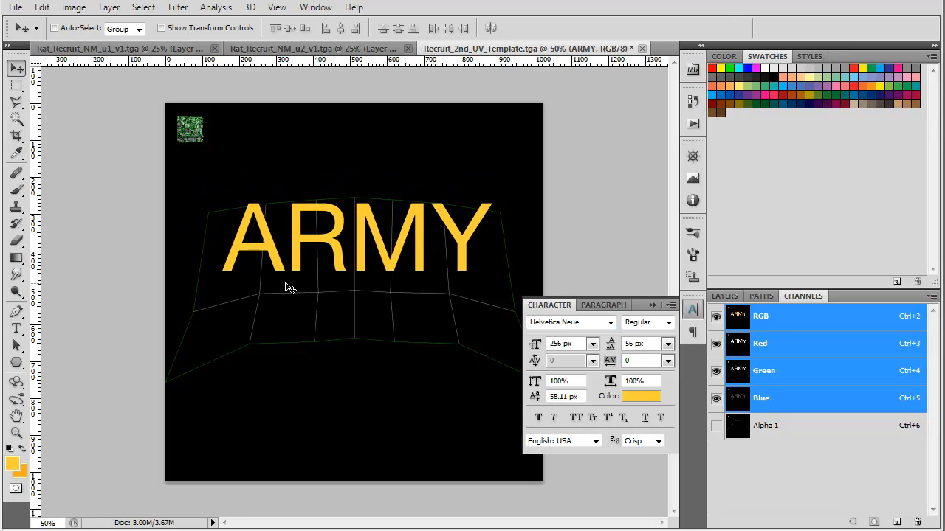
{"action": "key", "text": "shift+Down"}
{"action": "key", "text": "shift+Down"}
{"action": "key", "text": "shift+Down"}
{"action": "key", "text": "shift+Down"}
{"action": "key", "text": "shift+Down"}
{"action": "key", "text": "shift+Down"}
{"action": "key", "text": "shift+Down"}
{"action": "key", "text": "shift+Down"}
{"action": "key", "text": "shift+Down"}
{"action": "key", "text": "shift+Down"}
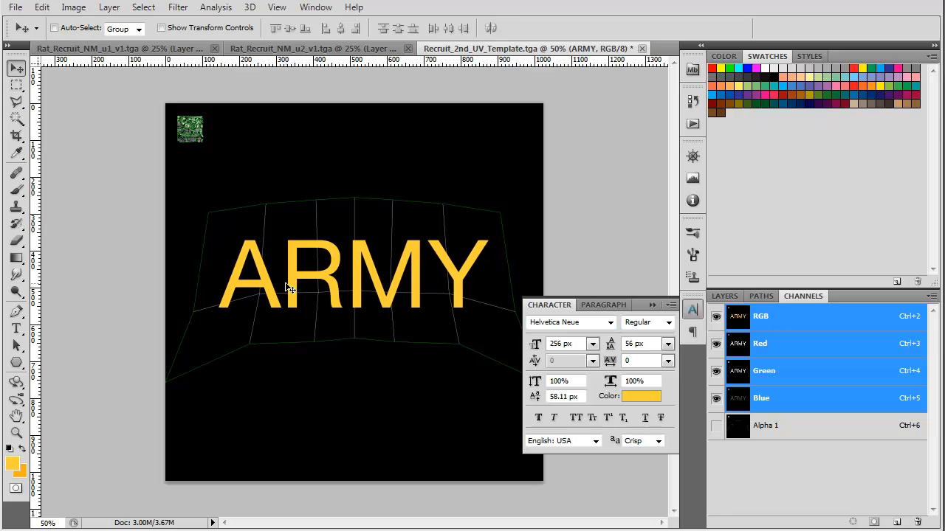
{"action": "key", "text": "shift+Up"}
{"action": "key", "text": "shift+Left"}
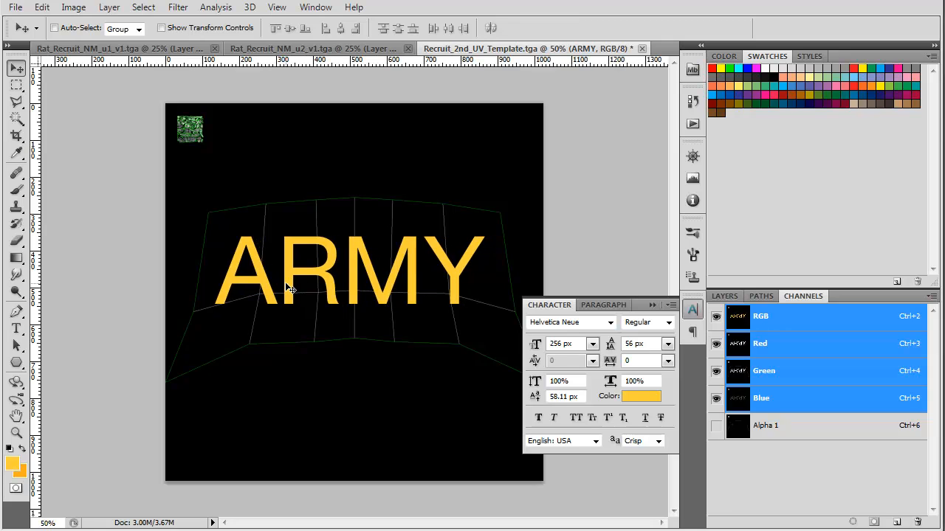
Try the Stencil Std font on the ARMY text.
{"action": "left_click", "coordinate": [611, 322]}
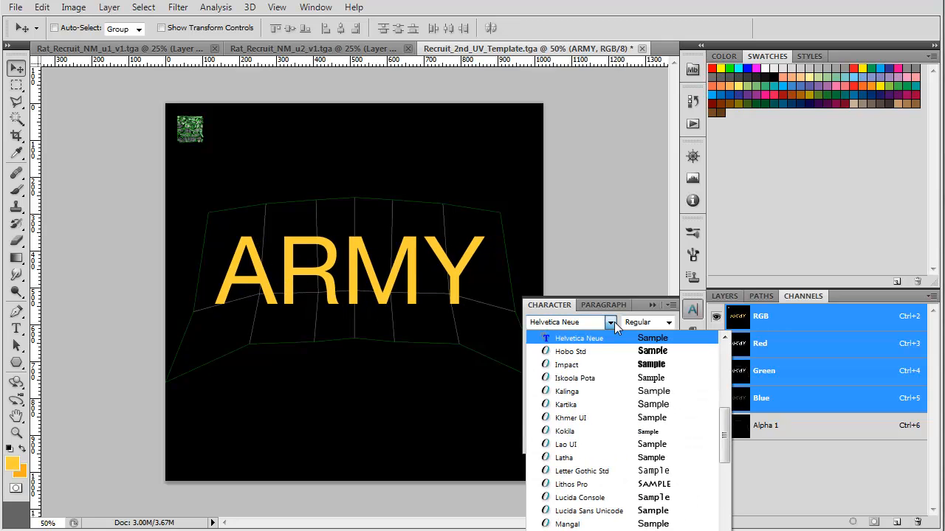
{"action": "left_click_drag", "start_coordinate": [724, 429], "coordinate": [726, 504]}
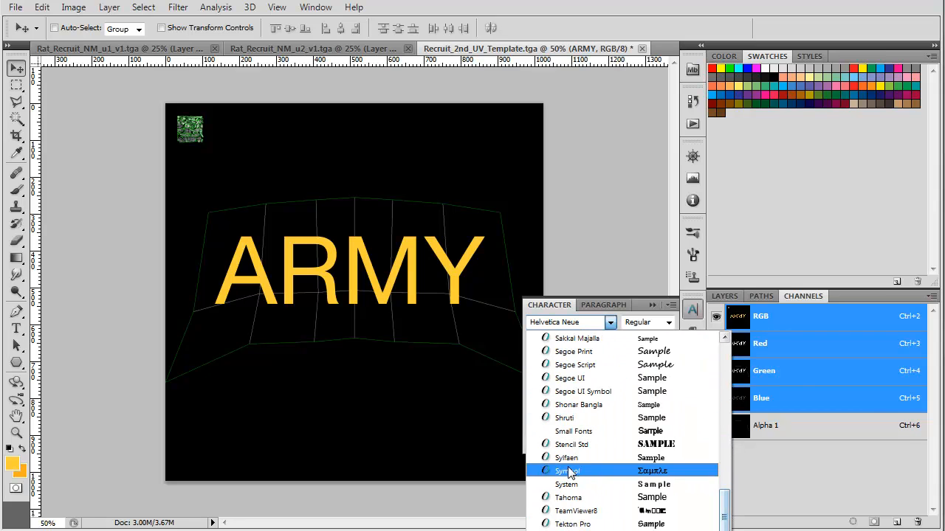
{"action": "left_click", "coordinate": [586, 446]}
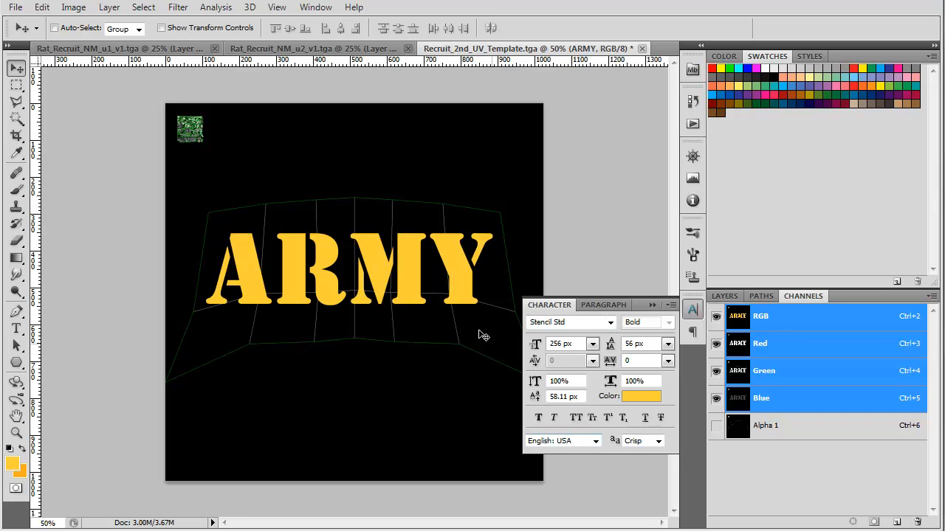
Set the ARMY text's font to Impact after trying Iskoola Pota.
{"action": "left_click", "coordinate": [610, 322]}
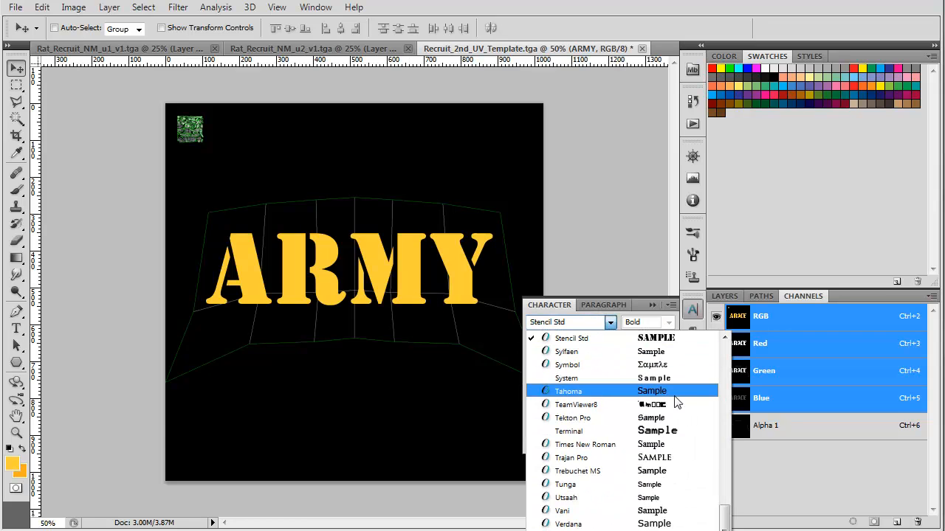
{"action": "left_click_drag", "start_coordinate": [723, 521], "coordinate": [724, 419]}
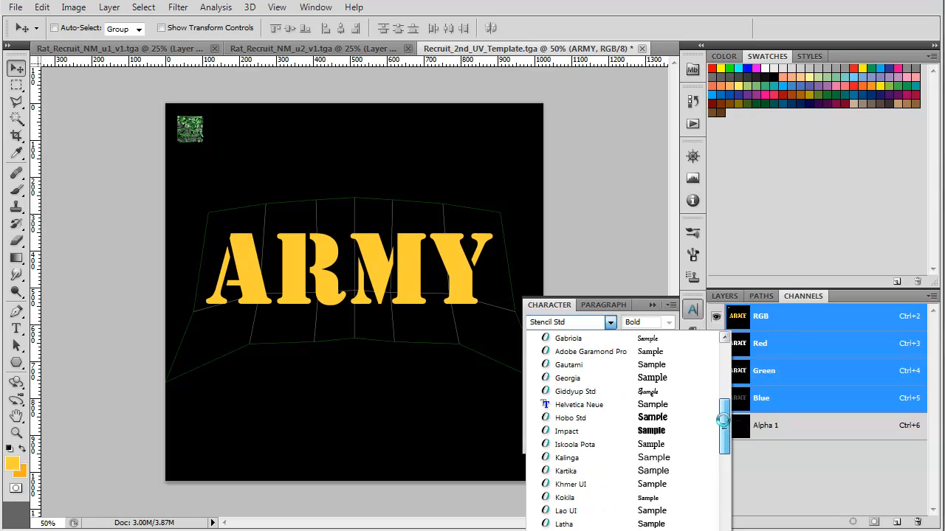
{"action": "left_click", "coordinate": [579, 445]}
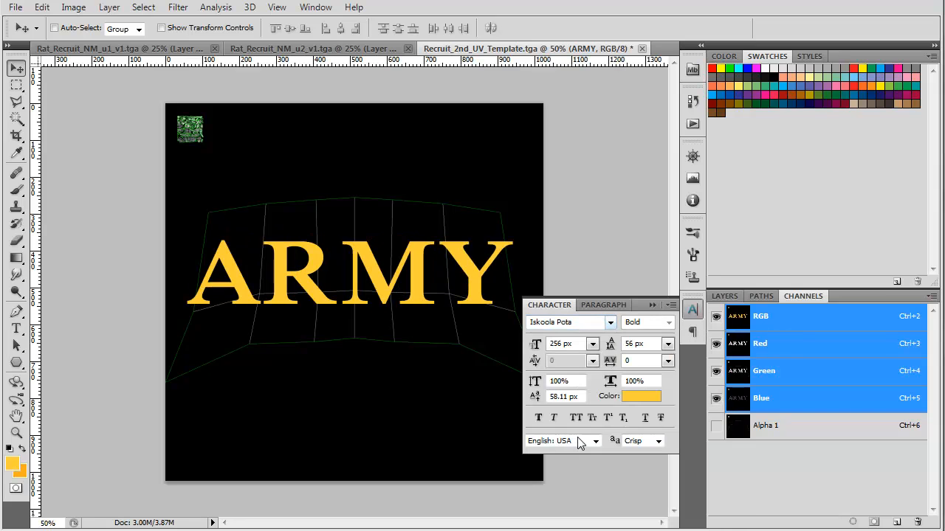
{"action": "left_click", "coordinate": [601, 325]}
{"action": "key", "text": "Up"}
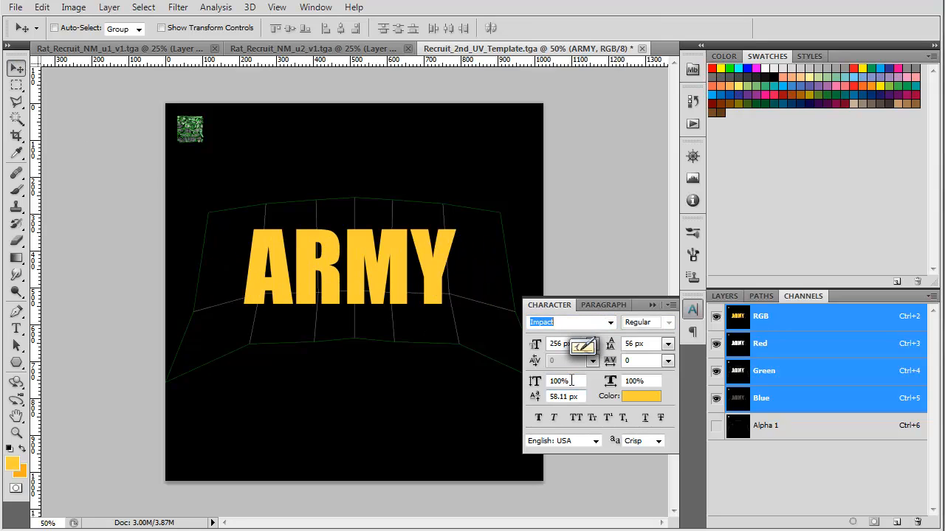
Widen the letter spacing of the ARMY text, trying a tracking of 160 before setting it to 100.
{"action": "left_click", "coordinate": [628, 361]}
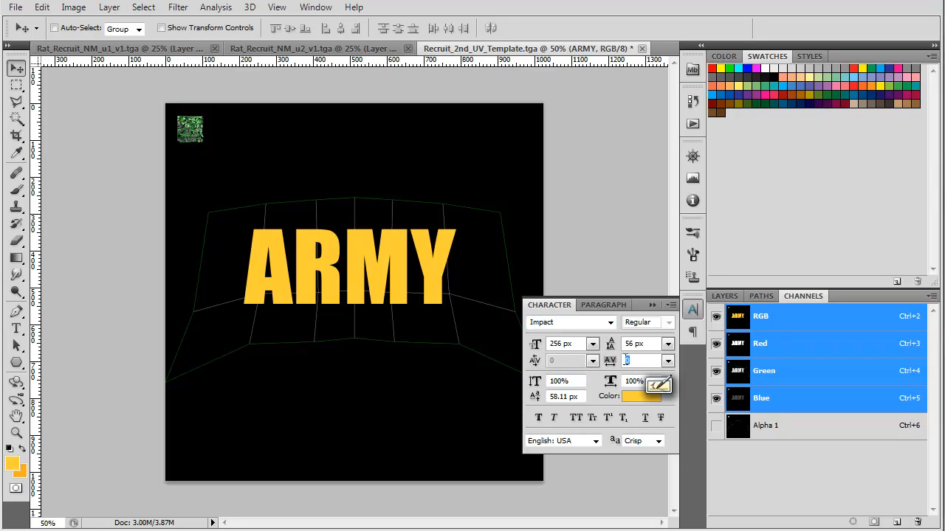
{"action": "type", "text": "160"}
{"action": "key", "text": "Return"}
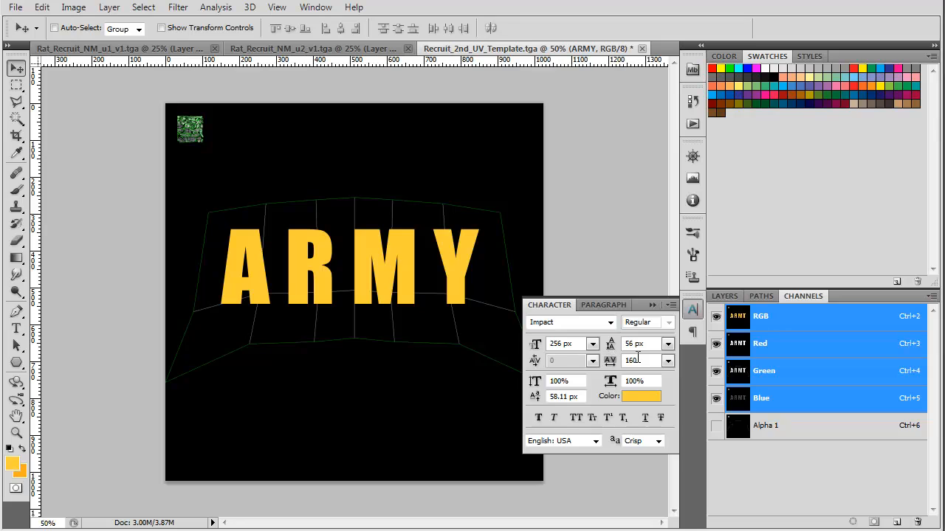
{"action": "left_click_drag", "start_coordinate": [649, 361], "coordinate": [569, 358]}
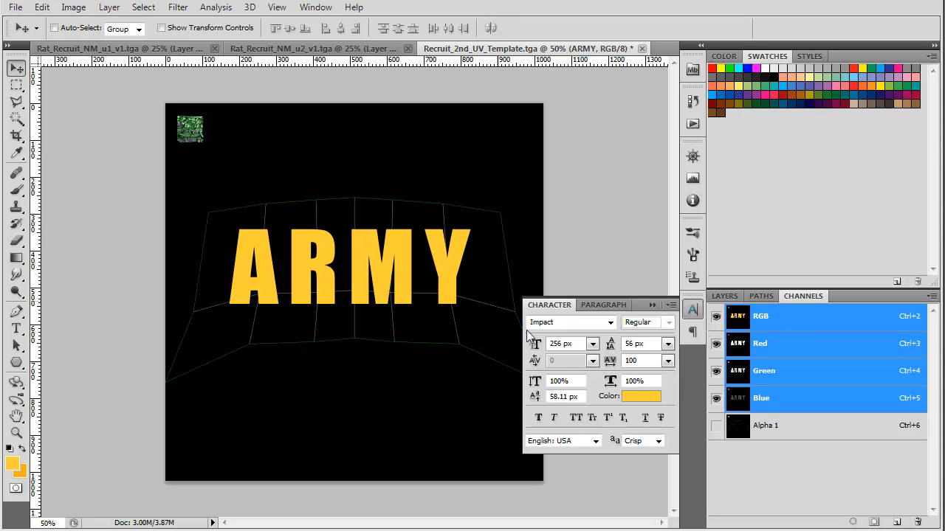
Reduce the vertical scale of the ARMY text to 90%.
{"action": "left_click_drag", "start_coordinate": [577, 381], "coordinate": [540, 382]}
{"action": "key", "text": "Down"}
{"action": "key", "text": "Down"}
{"action": "key", "text": "Down"}
{"action": "key", "text": "Down"}
{"action": "key", "text": "Down"}
{"action": "key", "text": "Down"}
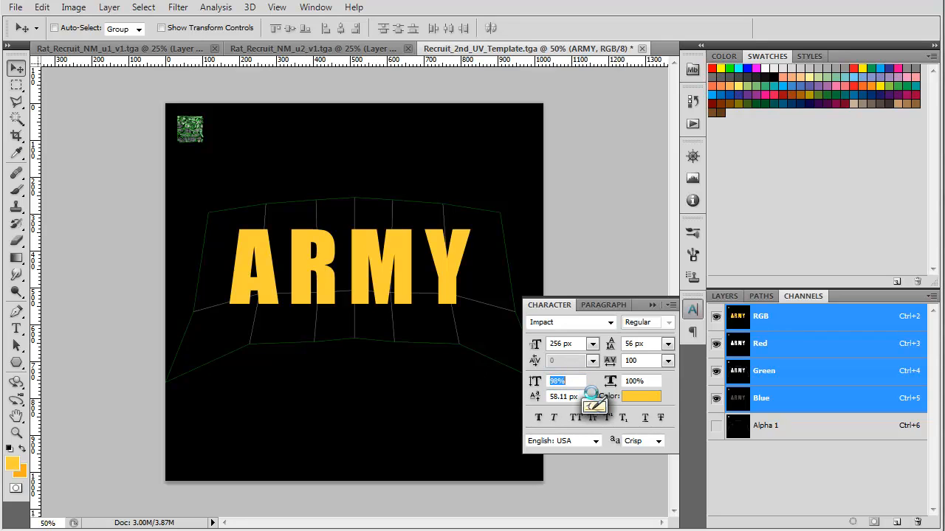
{"action": "key", "text": "Down"}
{"action": "key", "text": "Down"}
{"action": "key", "text": "Return"}
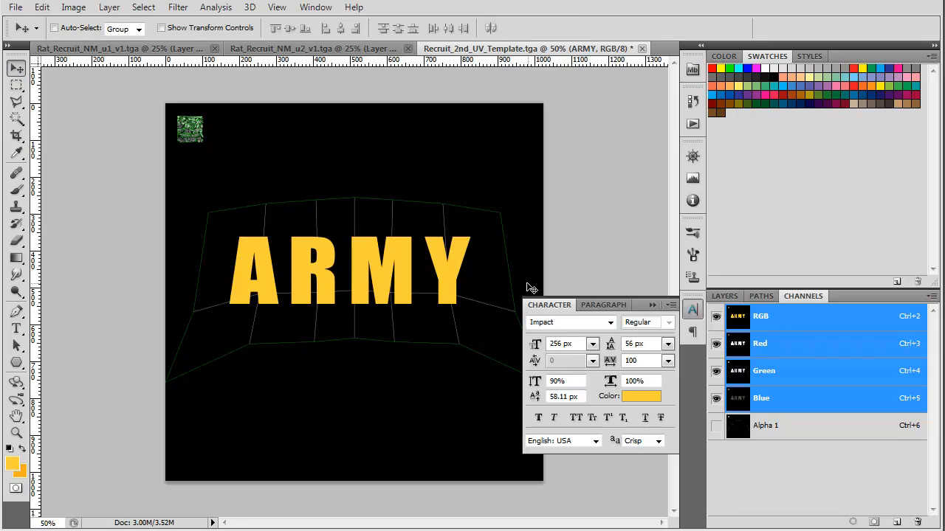
{"action": "left_click", "coordinate": [554, 308]}
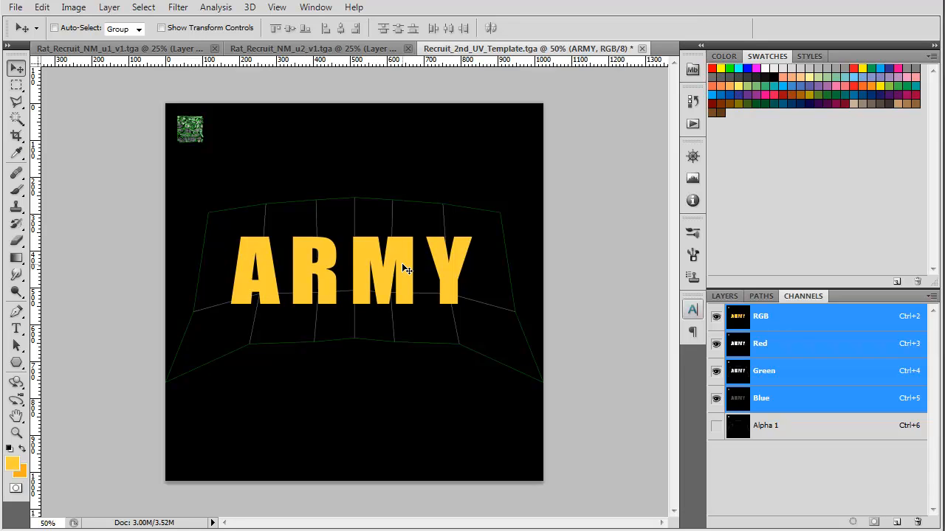
Delete the Alpha 1 channel and hide the Background layer so only the ARMY text shows.
{"action": "left_click", "coordinate": [736, 428]}
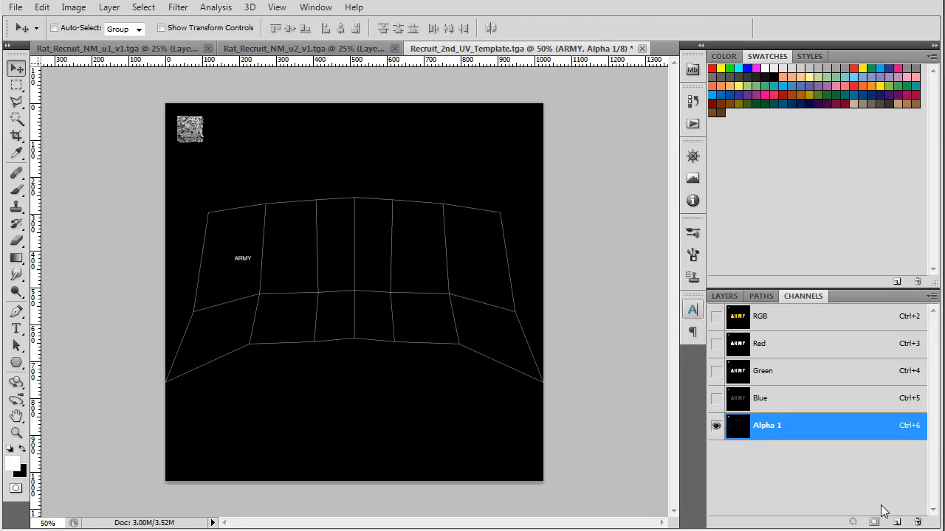
{"action": "left_click", "coordinate": [918, 523]}
{"action": "left_click", "coordinate": [451, 198]}
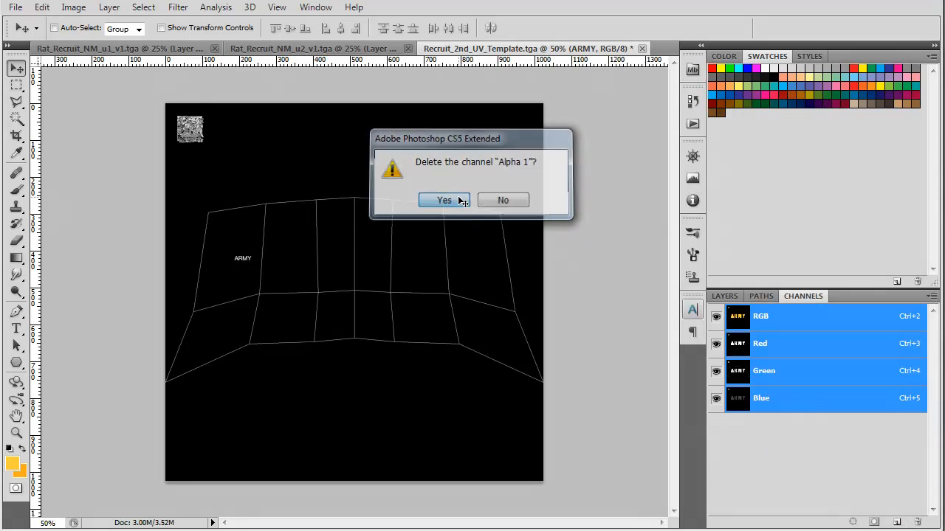
{"action": "left_click", "coordinate": [723, 296]}
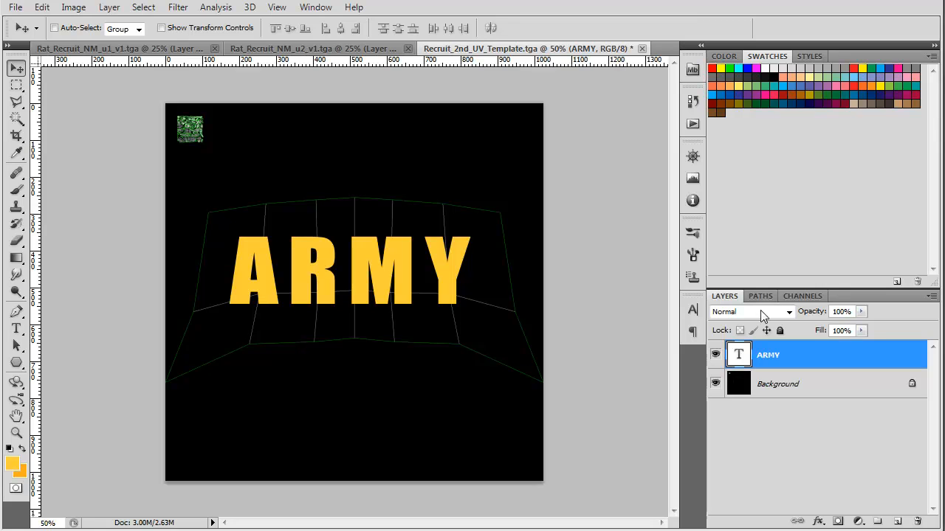
{"action": "left_click", "coordinate": [715, 384]}
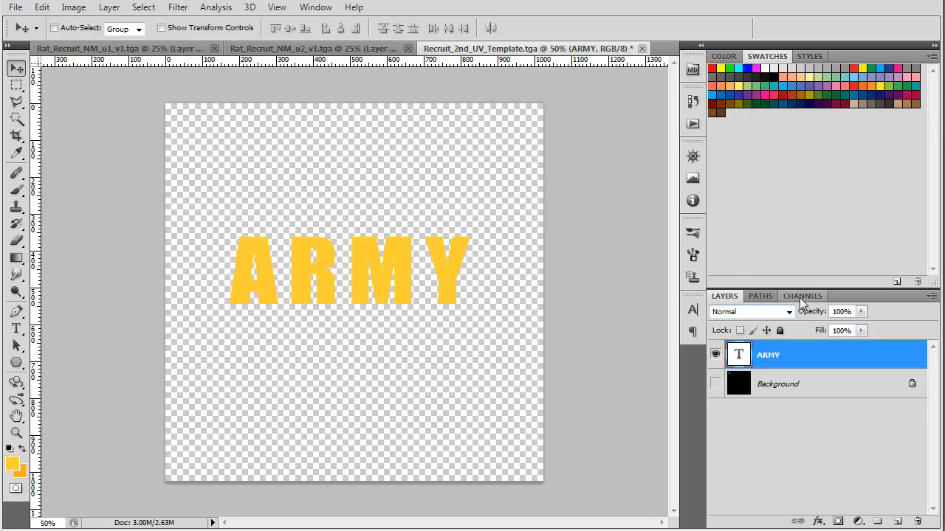
{"action": "left_click", "coordinate": [801, 296]}
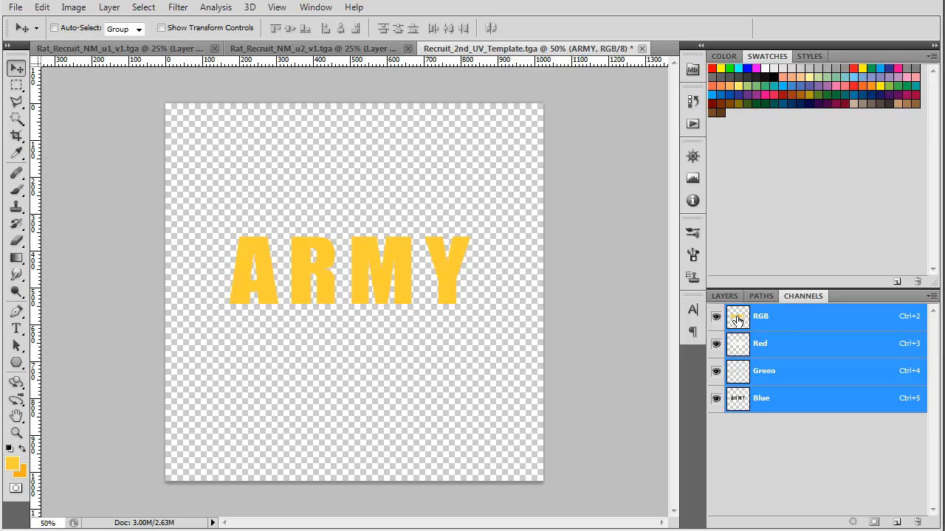
{"action": "left_click", "coordinate": [736, 351]}
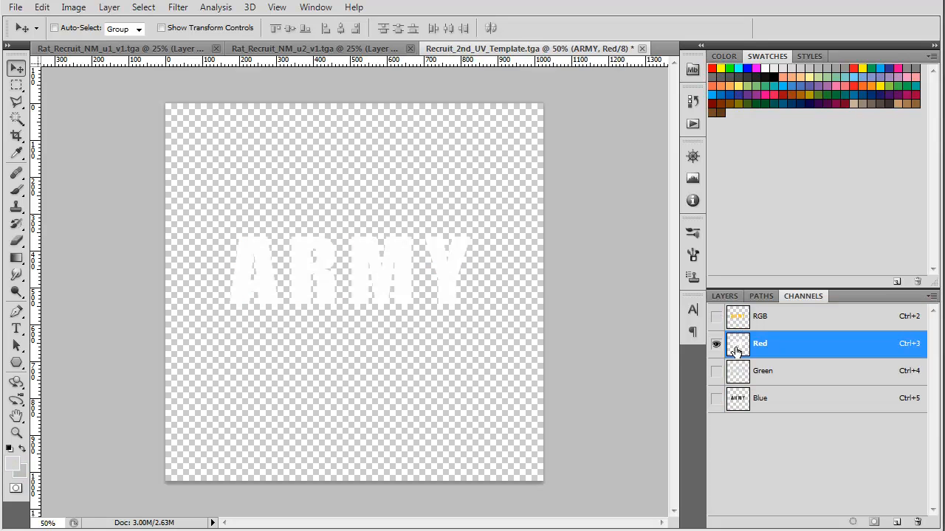
{"action": "key", "text": "ctrl+a"}
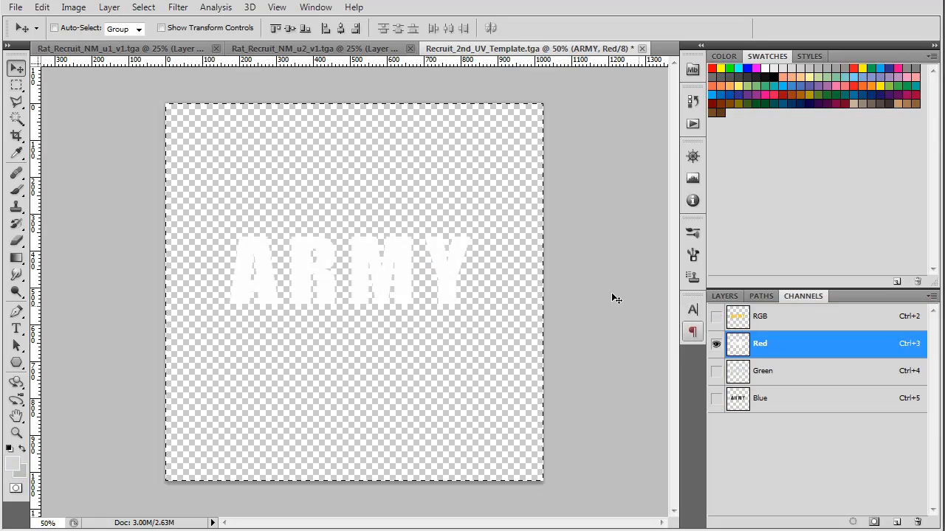
{"action": "left_click", "coordinate": [41, 7]}
{"action": "left_click", "coordinate": [71, 9]}
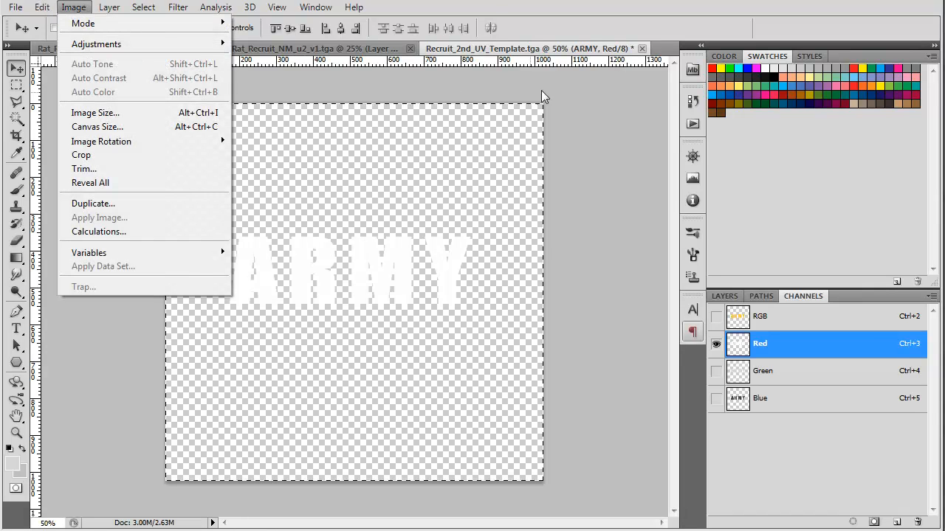
{"action": "key", "text": "Escape"}
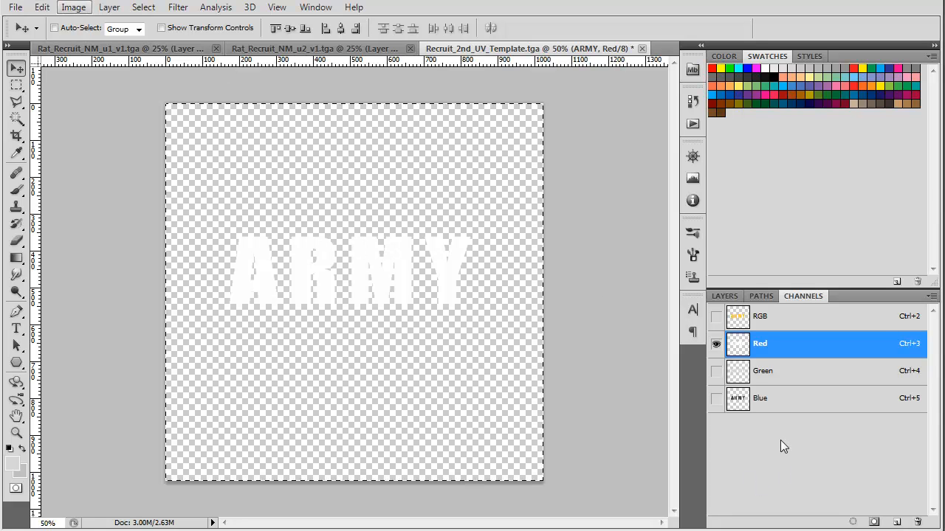
{"action": "left_click", "coordinate": [624, 290]}
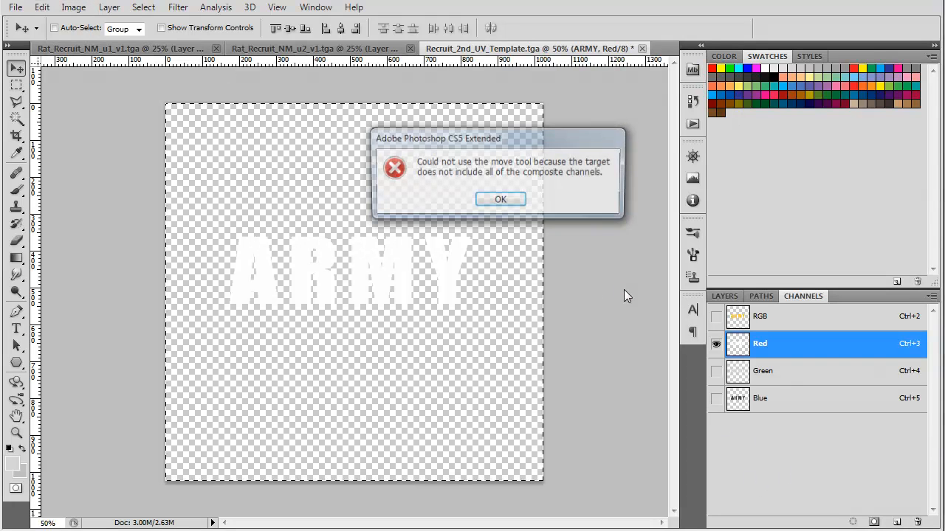
{"action": "left_click", "coordinate": [502, 201]}
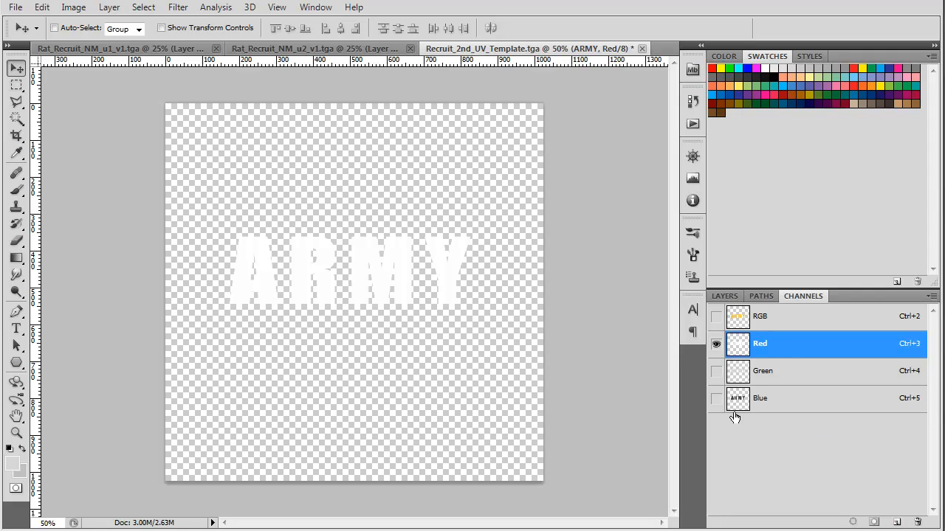
Create a new alpha channel, paste the Red channel's ARMY lettering into it, and deselect.
{"action": "left_click", "coordinate": [852, 522]}
{"action": "left_click", "coordinate": [897, 522]}
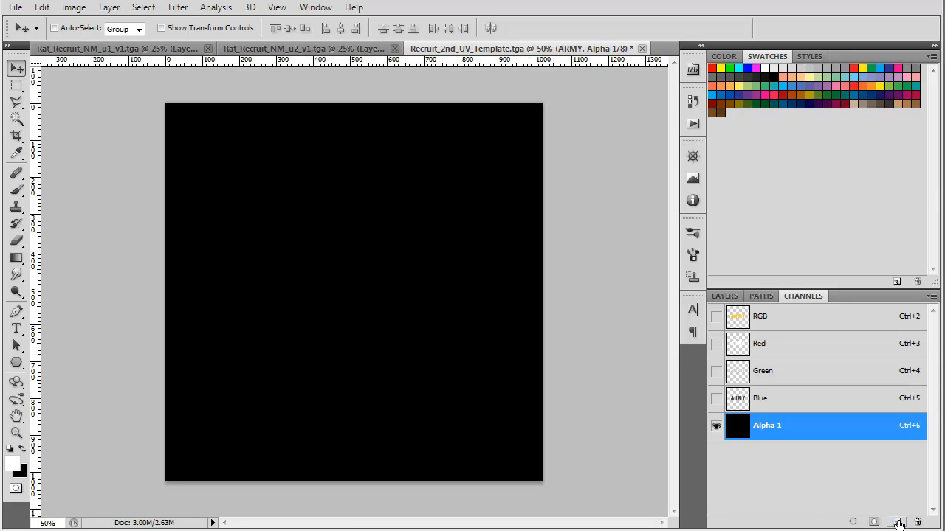
{"action": "left_click", "coordinate": [741, 343]}
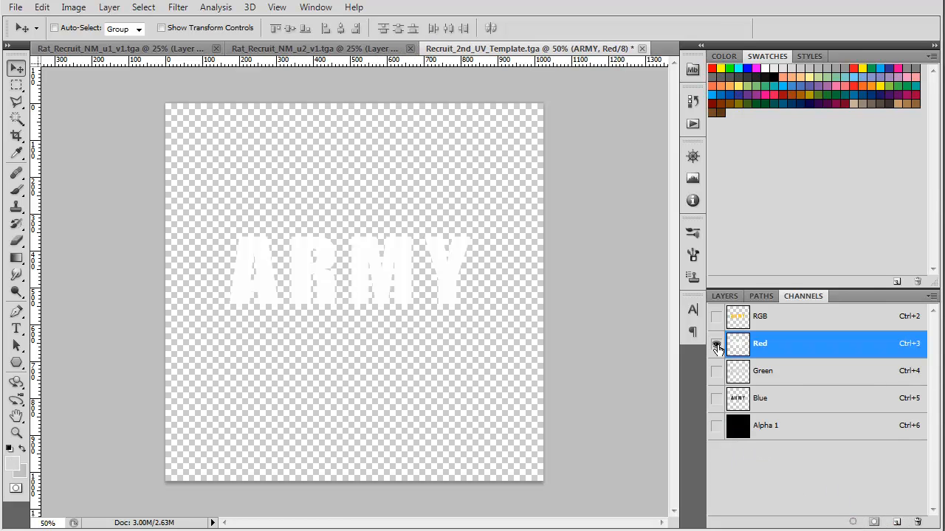
{"action": "left_click", "coordinate": [854, 523]}
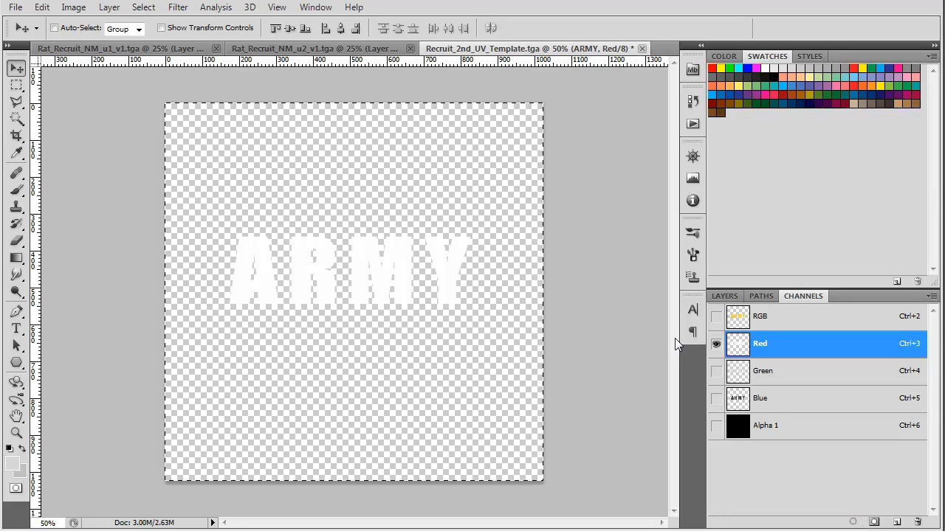
{"action": "left_click", "coordinate": [732, 429]}
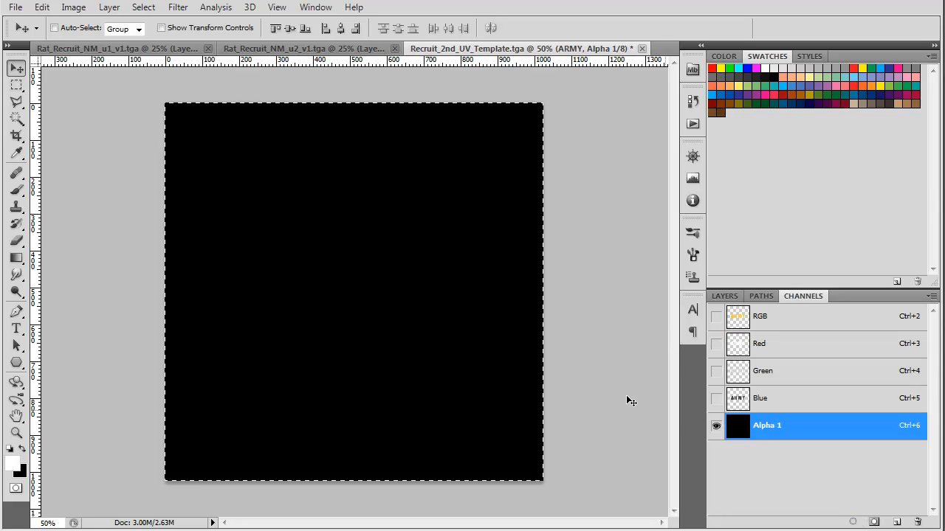
{"action": "key", "text": "ctrl+v"}
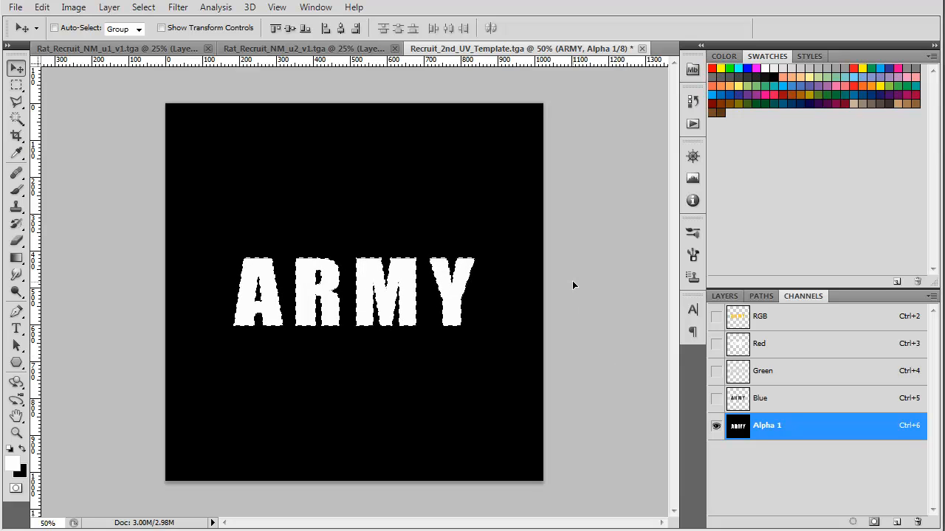
{"action": "key", "text": "ctrl+d"}
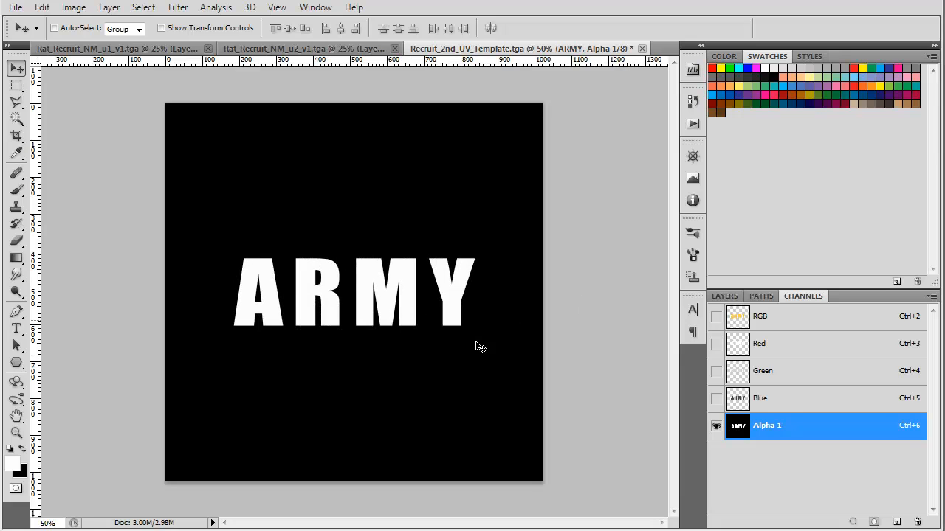
Return to the RGB composite and fill the ARMY text layer with black using the default colours.
{"action": "left_click", "coordinate": [726, 297]}
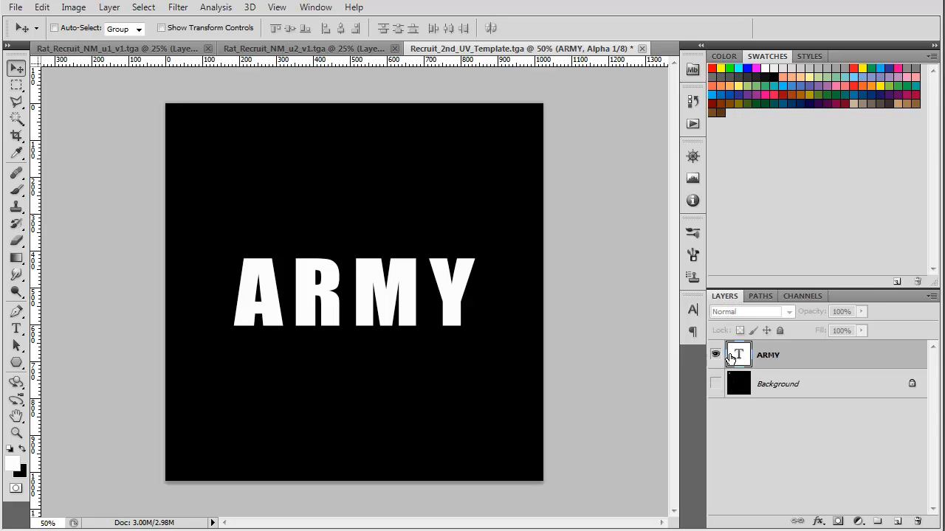
{"action": "left_click", "coordinate": [802, 296]}
{"action": "key", "text": "ctrl+2"}
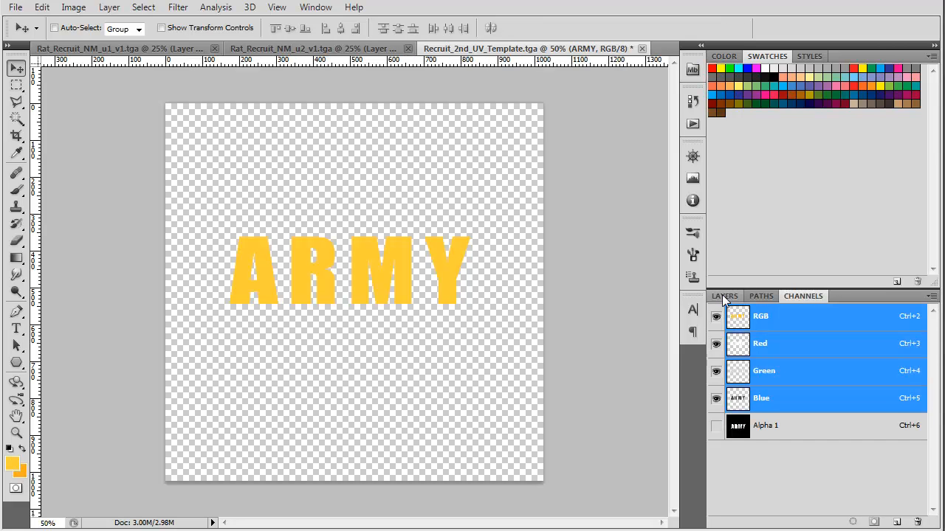
{"action": "left_click", "coordinate": [725, 297]}
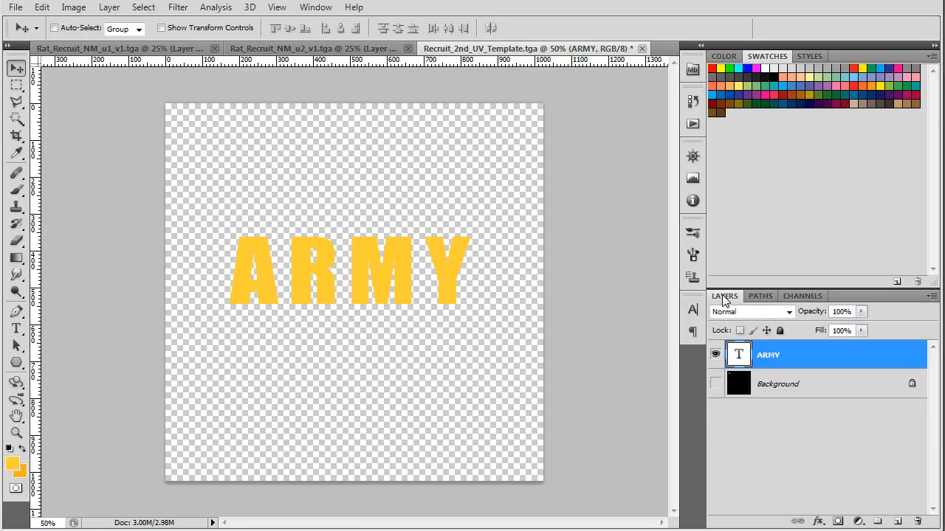
{"action": "key", "text": "d"}
{"action": "key", "text": "alt+BackSpace"}
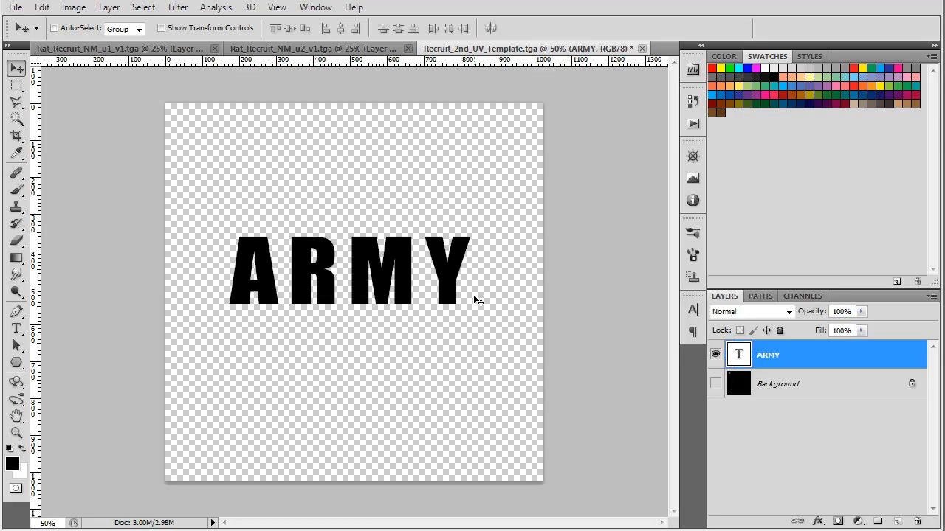
{"action": "left_click", "coordinate": [16, 173]}
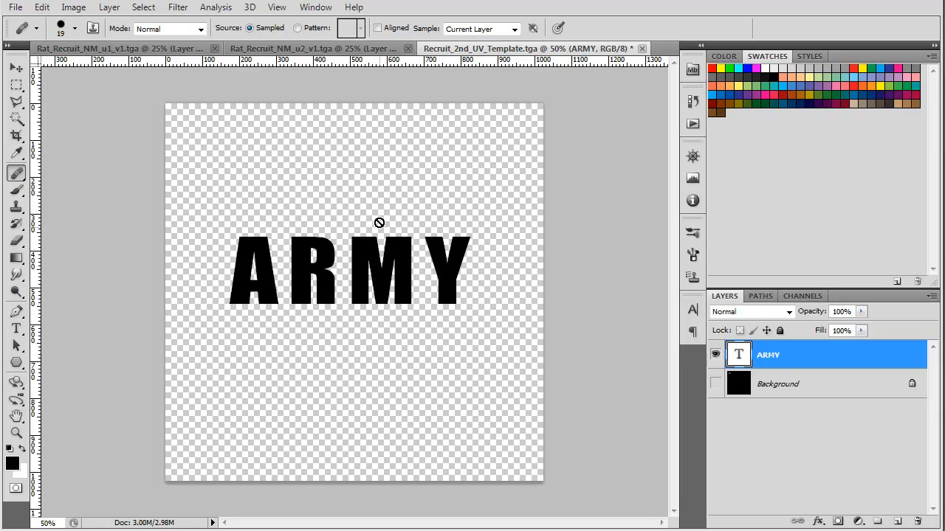
{"action": "key", "text": "b"}
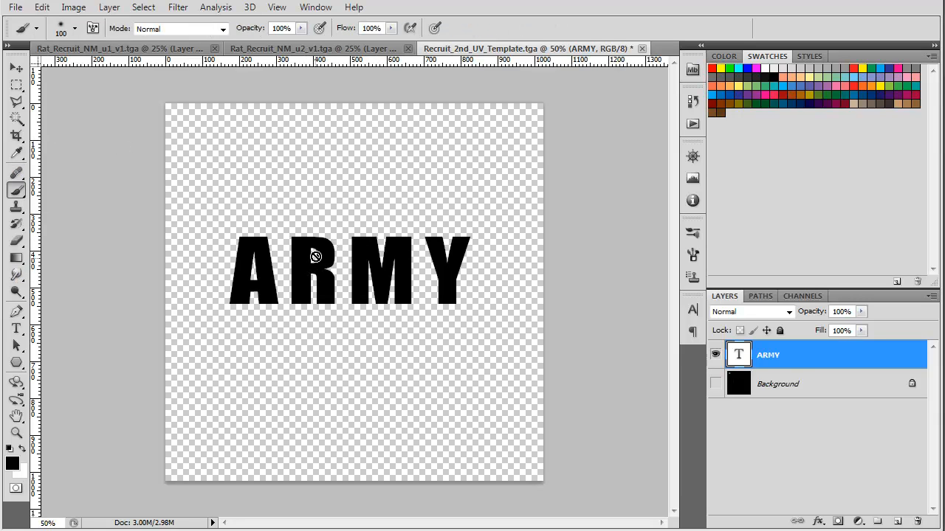
{"action": "left_click", "coordinate": [775, 392]}
{"action": "left_click", "coordinate": [716, 384]}
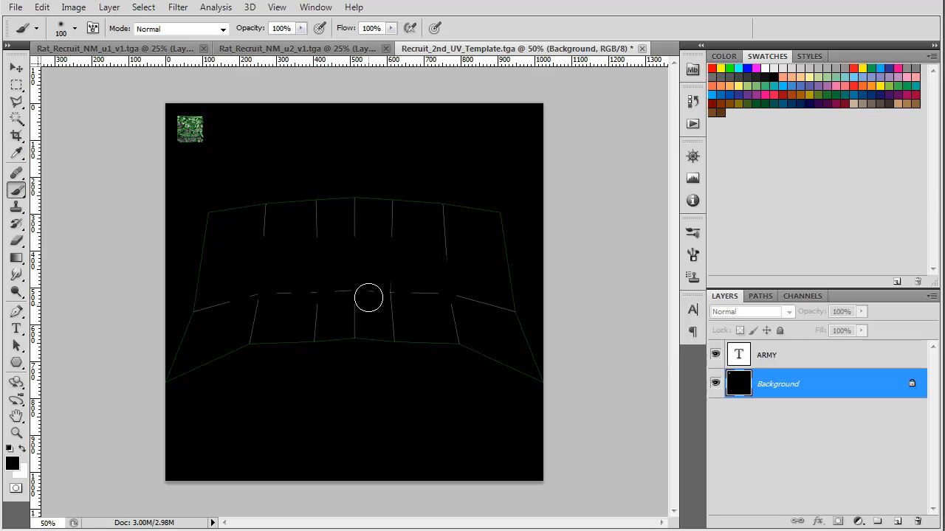
{"action": "left_click", "coordinate": [715, 385]}
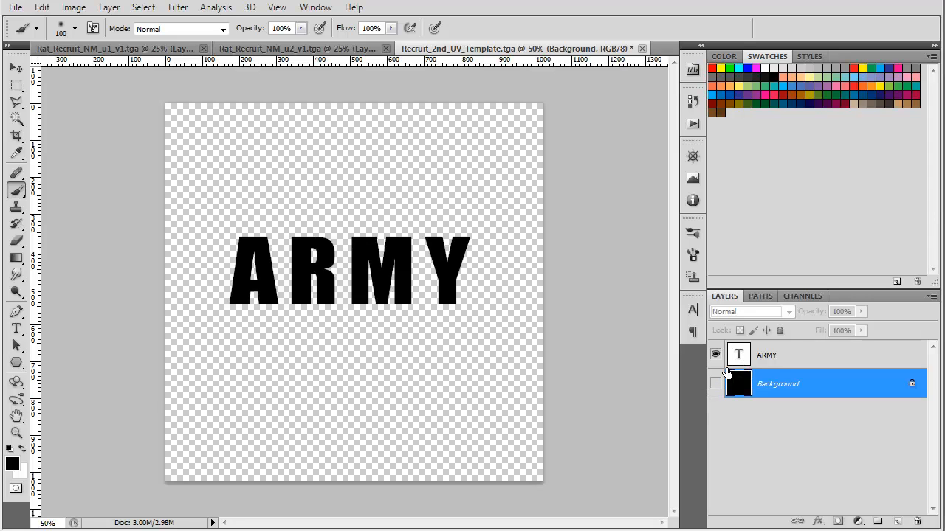
Replace the visible ARMY layer with a new black-filled layer above the Background, and view the Alpha 1 channel.
{"action": "left_click", "coordinate": [714, 355]}
{"action": "left_click", "coordinate": [897, 521]}
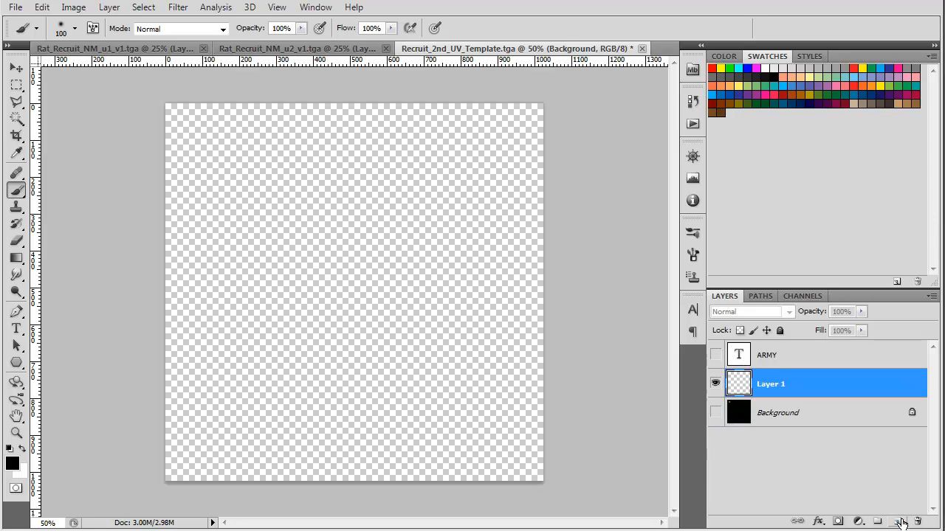
{"action": "key", "text": "alt+BackSpace"}
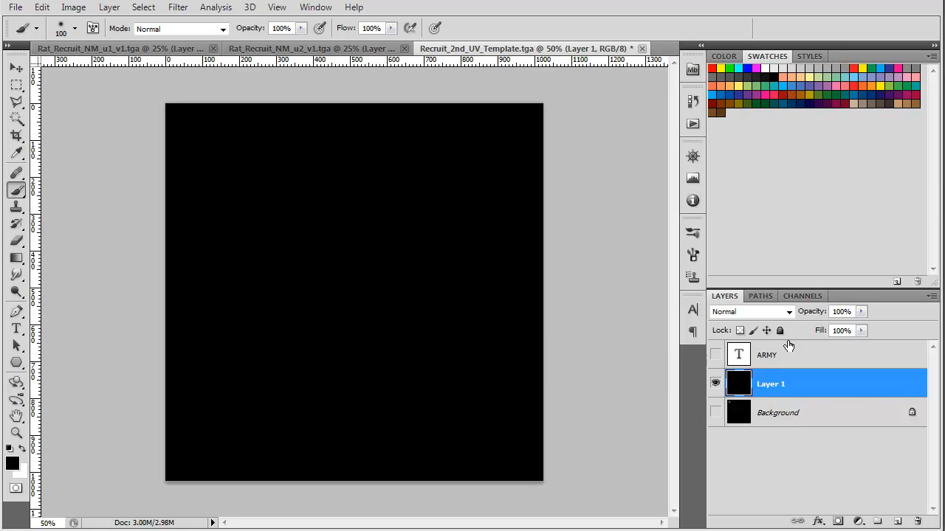
{"action": "left_click", "coordinate": [802, 295]}
{"action": "left_click", "coordinate": [736, 434]}
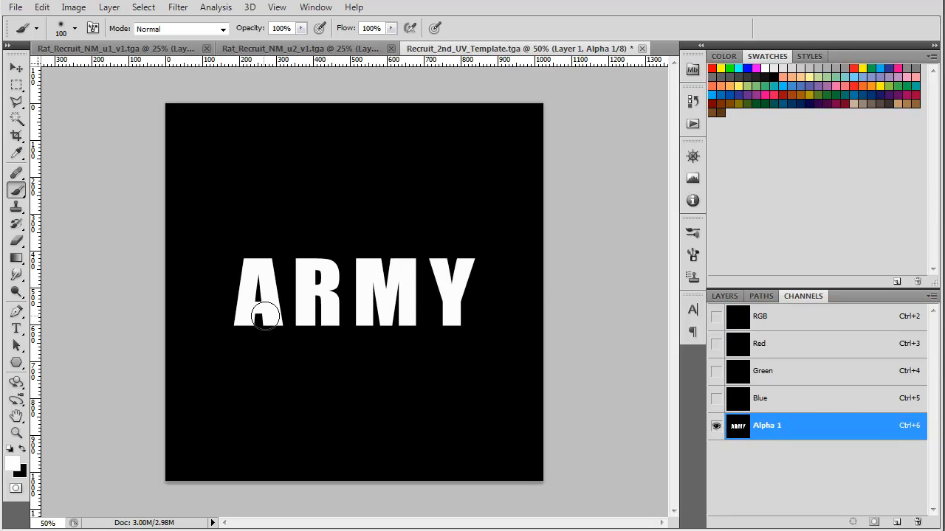
Save a copy of the ARMY logo as Recruit_Shirt_Logo in Targa format with alpha channels at 32 bits/pixel.
{"action": "left_click", "coordinate": [16, 7]}
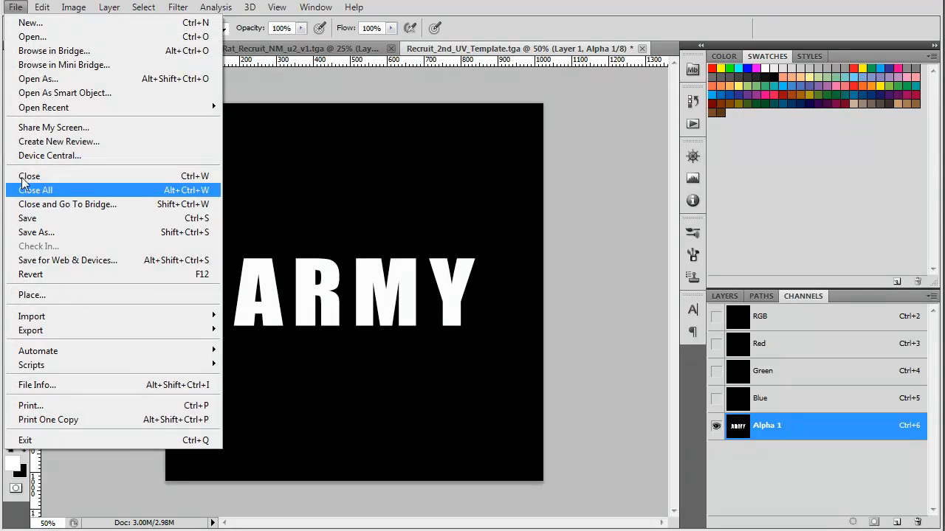
{"action": "left_click", "coordinate": [58, 232]}
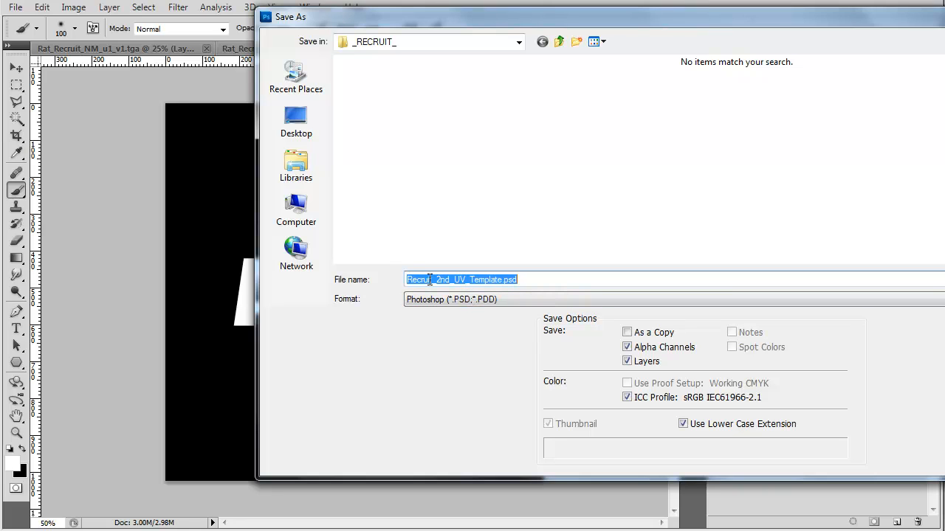
{"action": "type", "text": "Shirt_Logo"}
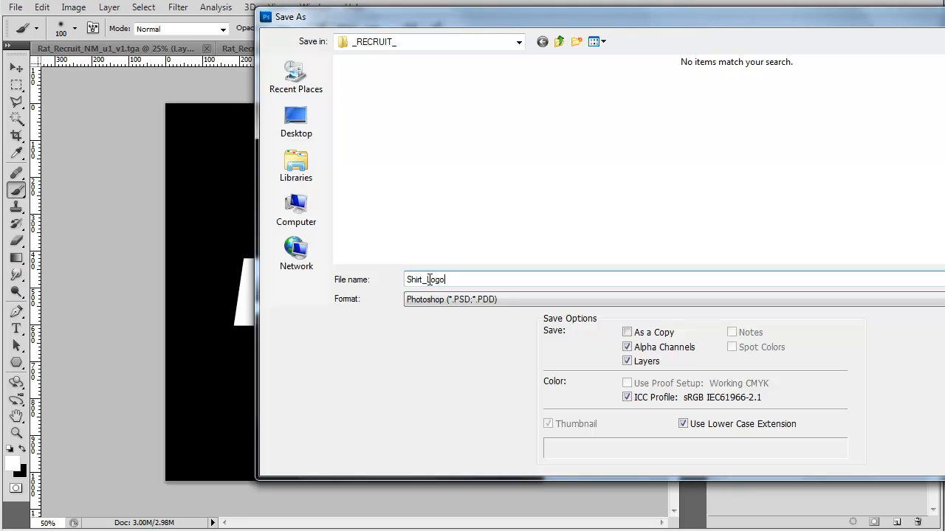
{"action": "type", "text": "Recruit_"}
{"action": "left_click", "coordinate": [499, 298]}
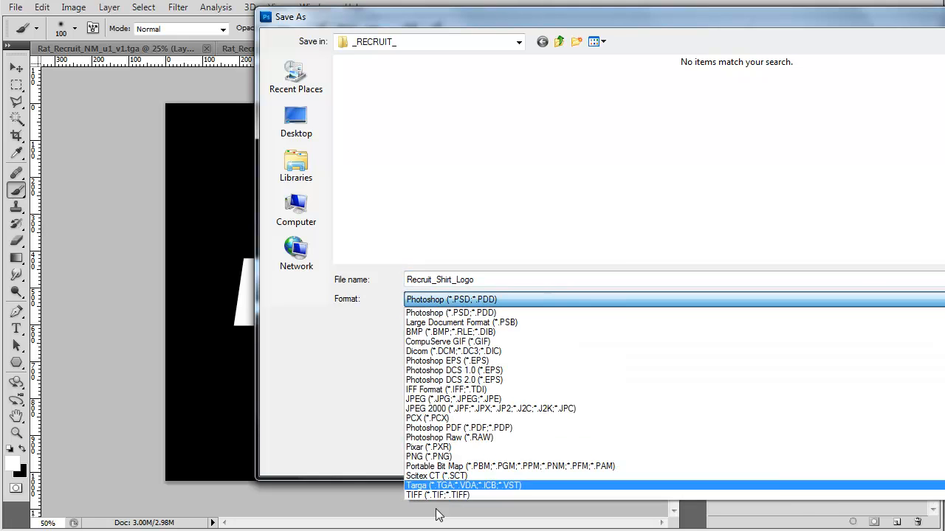
{"action": "left_click", "coordinate": [472, 489]}
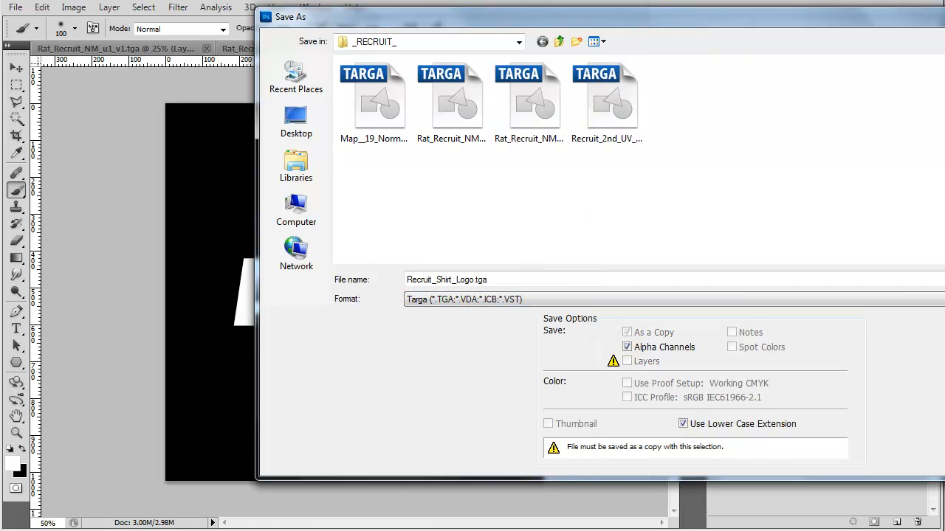
{"action": "key", "text": "Return"}
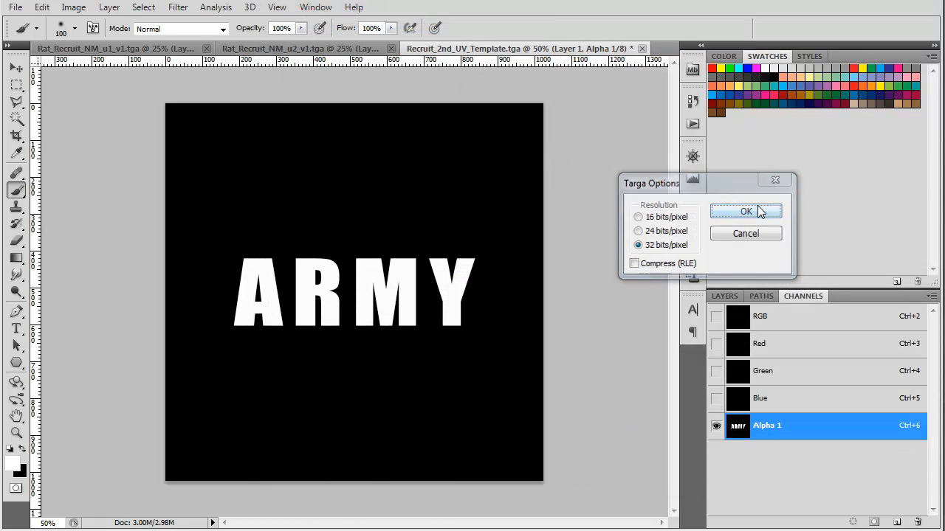
{"action": "left_click", "coordinate": [757, 207]}
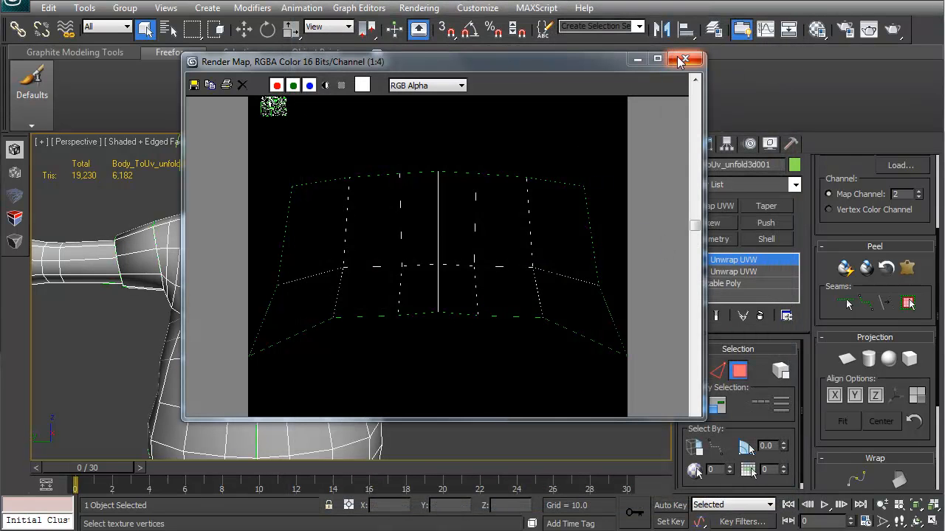
In 3ds Max, close the Render Map window and leave face selection in the body's upper Unwrap UVW modifier.
{"action": "left_click", "coordinate": [709, 50]}
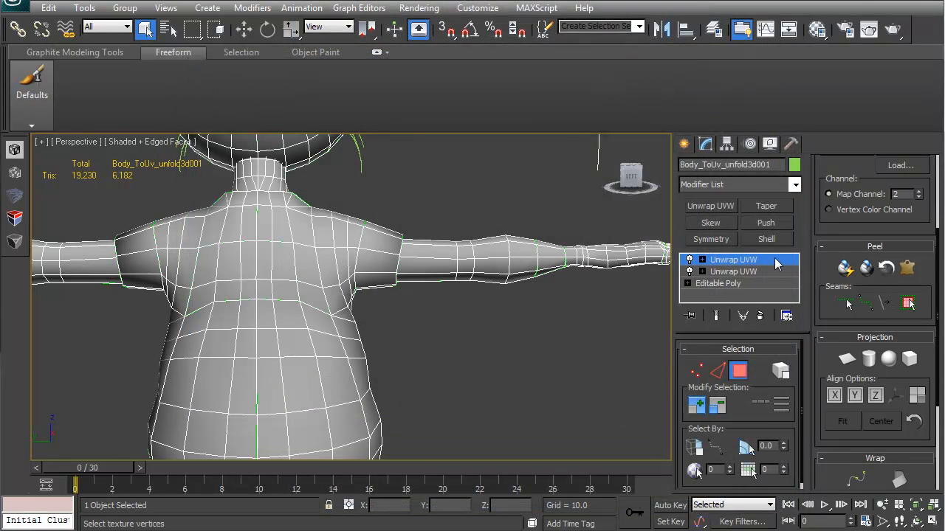
{"action": "middle_click_drag", "start_coordinate": [421, 268], "coordinate": [463, 299]}
{"action": "scroll", "coordinate": [465, 298], "scroll_direction": "down", "scroll_amount": 4}
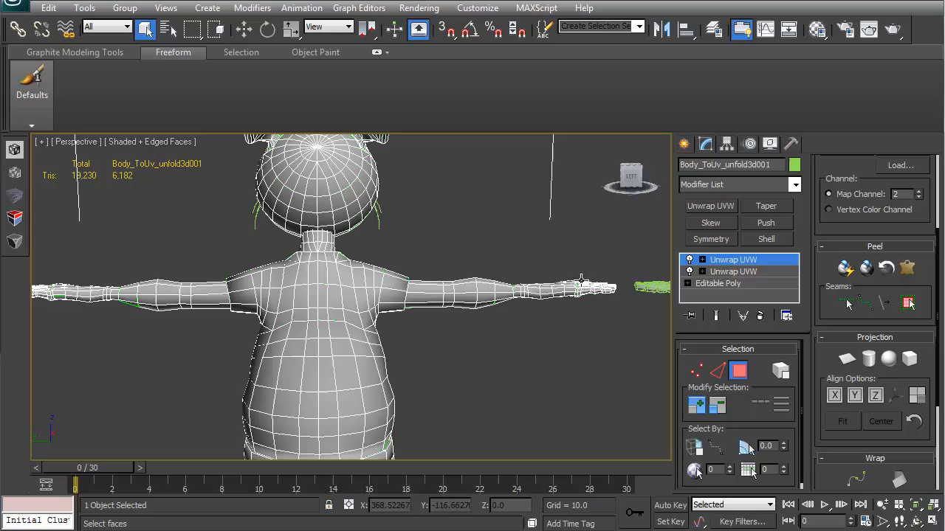
{"action": "left_click", "coordinate": [751, 261]}
{"action": "left_click", "coordinate": [733, 259]}
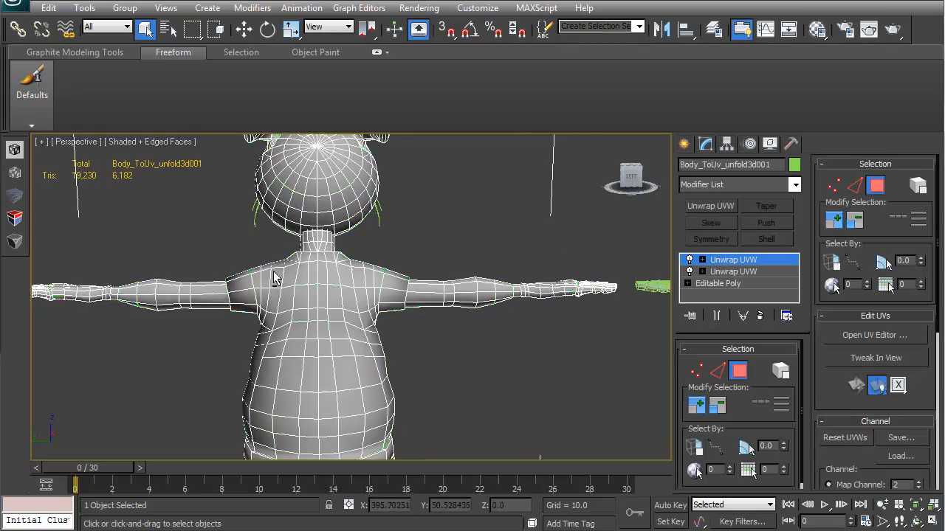
{"action": "middle_click_drag", "start_coordinate": [273, 271], "coordinate": [421, 307], "text": "alt"}
{"action": "scroll", "coordinate": [434, 288], "scroll_direction": "down", "scroll_amount": 5}
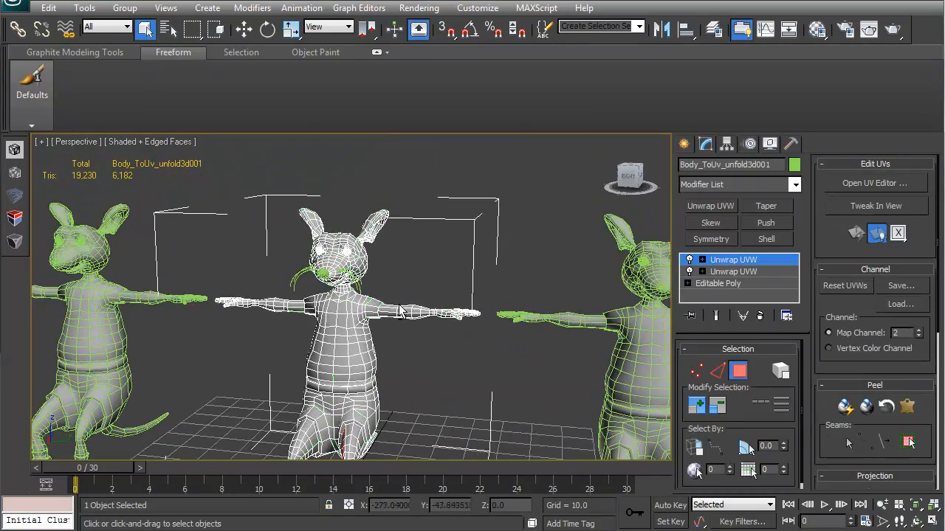
Export the selected rat body as ASE, replacing the existing Rat_Recruit static mesh file in the RECRUIT folder.
{"action": "left_click", "coordinate": [15, 8]}
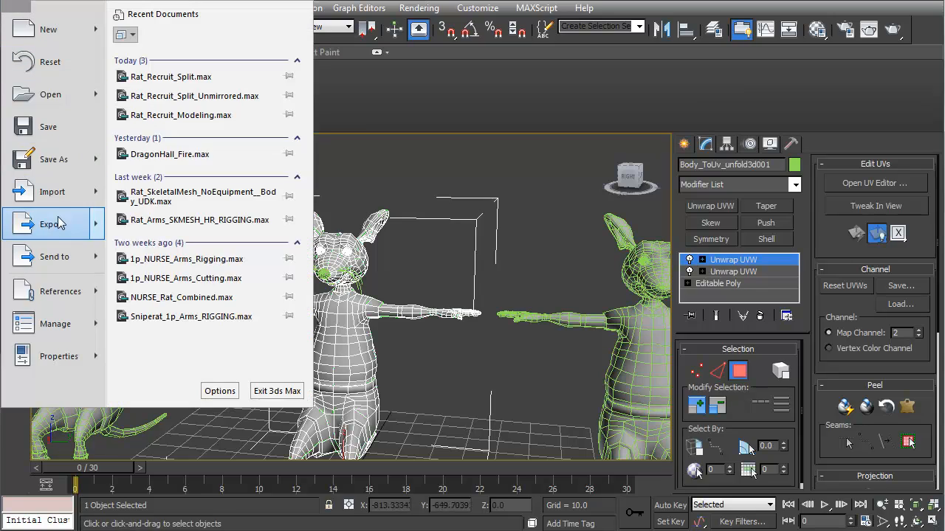
{"action": "mouse_move", "coordinate": [53, 234]}
{"action": "left_click", "coordinate": [184, 107]}
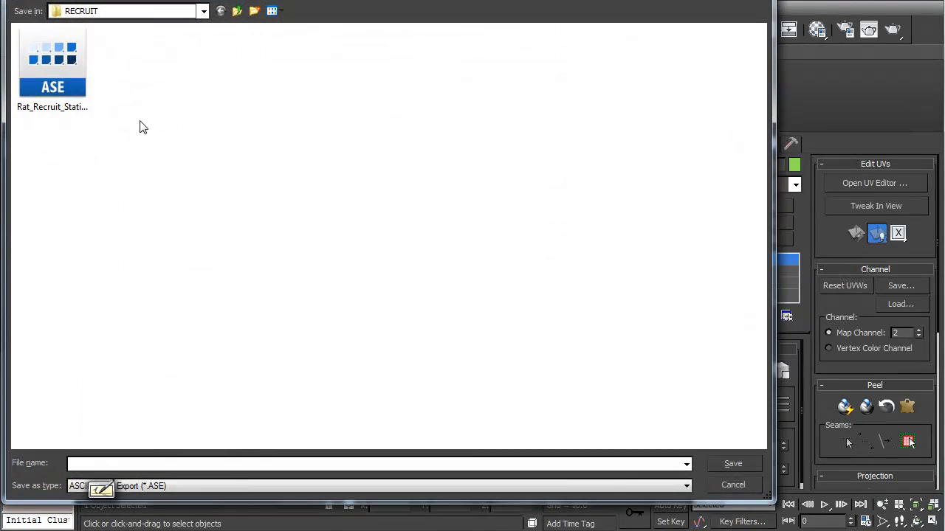
{"action": "double_click", "coordinate": [62, 67]}
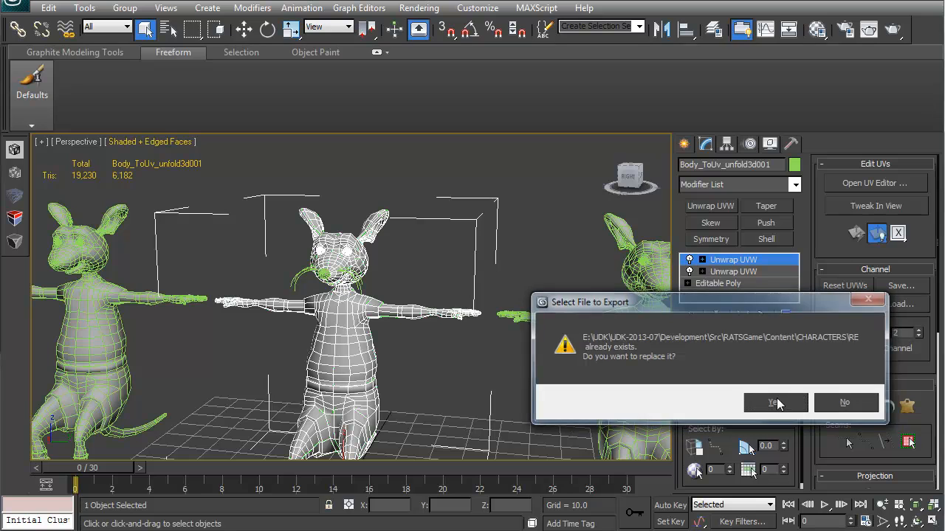
{"action": "left_click", "coordinate": [780, 403]}
{"action": "left_click", "coordinate": [622, 180]}
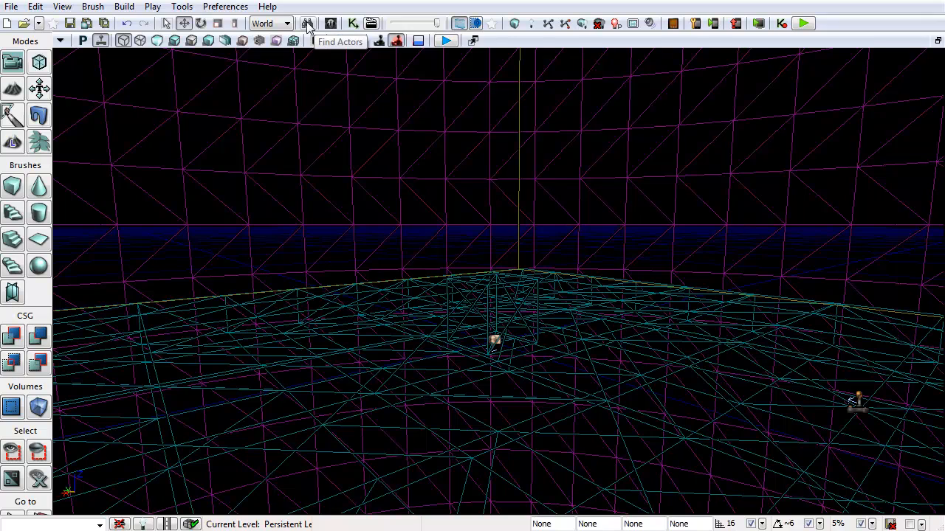
In the UDK editor, discard the unapplied material changes and reimport the Rat_Recruit_StaticTest static mesh.
{"action": "left_click", "coordinate": [334, 25]}
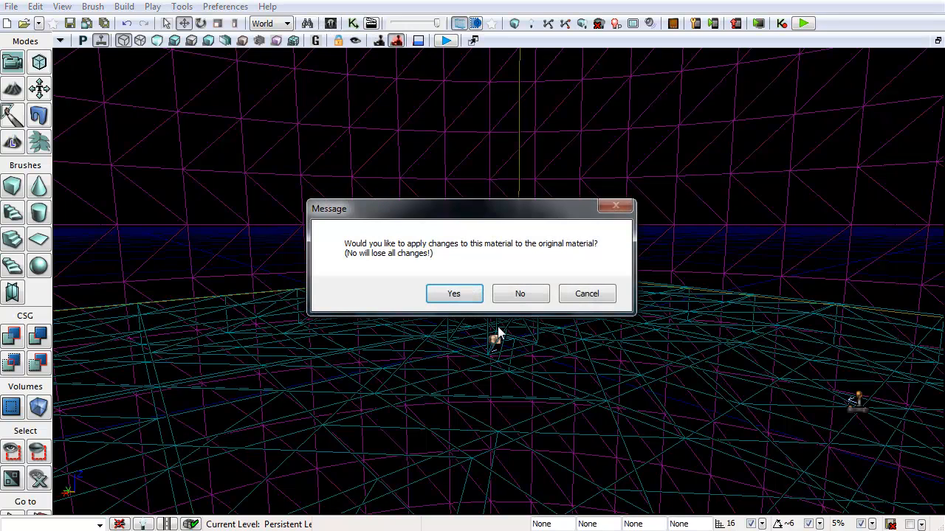
{"action": "left_click", "coordinate": [522, 294]}
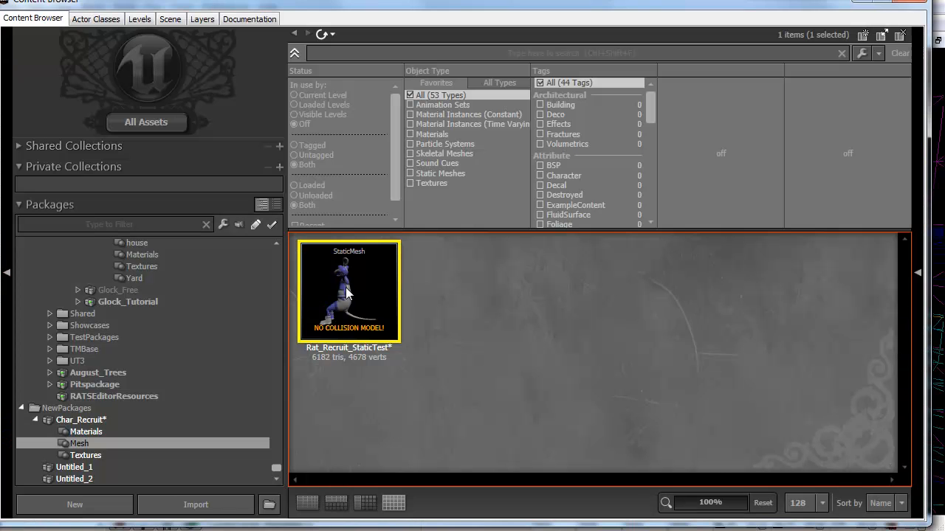
{"action": "right_click", "coordinate": [346, 286]}
{"action": "left_click", "coordinate": [242, 328]}
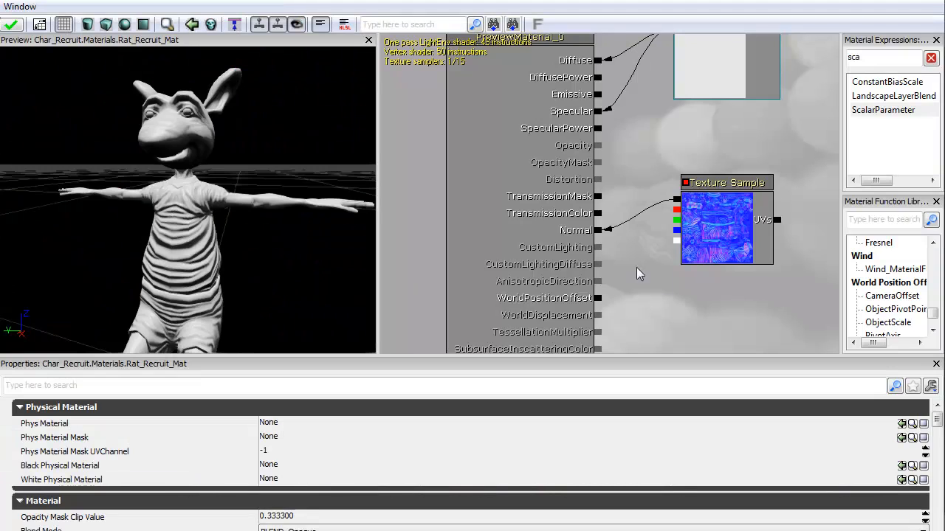
Import the Recruit_Shirt_Logo texture into the Textures group of the Char_Recruit package.
{"action": "left_click_drag", "start_coordinate": [637, 270], "coordinate": [588, 286]}
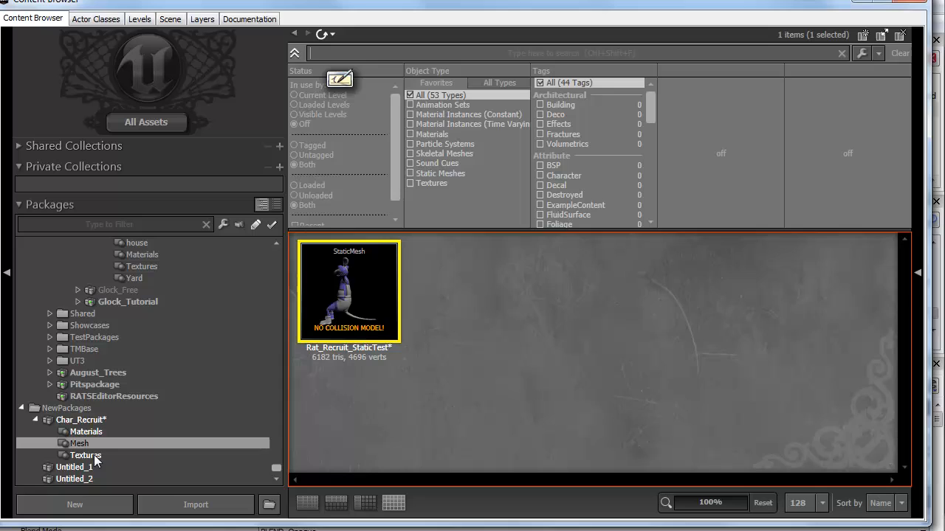
{"action": "left_click", "coordinate": [93, 457]}
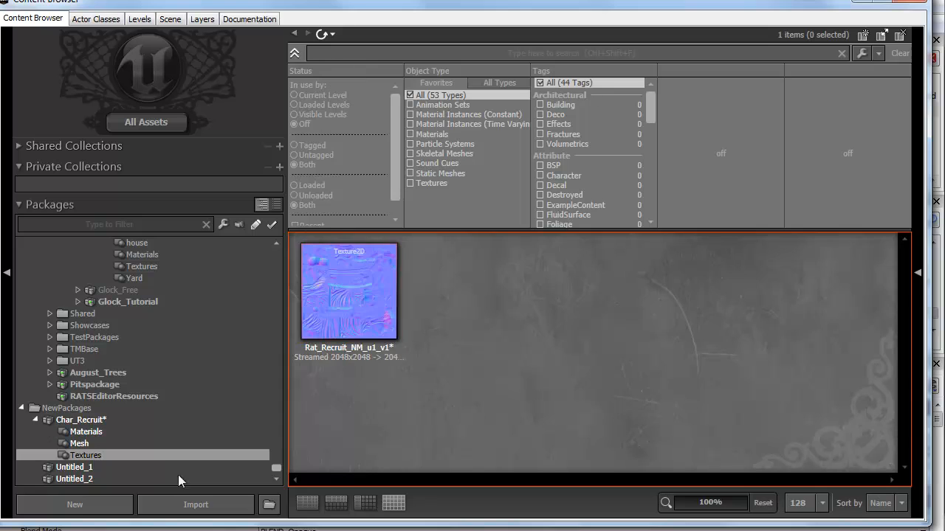
{"action": "left_click", "coordinate": [196, 505]}
{"action": "double_click", "coordinate": [494, 128]}
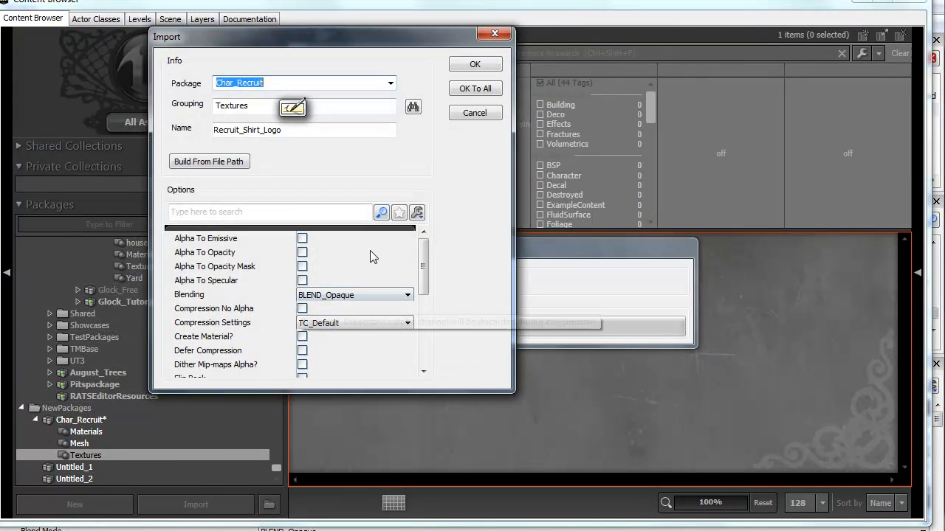
{"action": "left_click", "coordinate": [477, 65]}
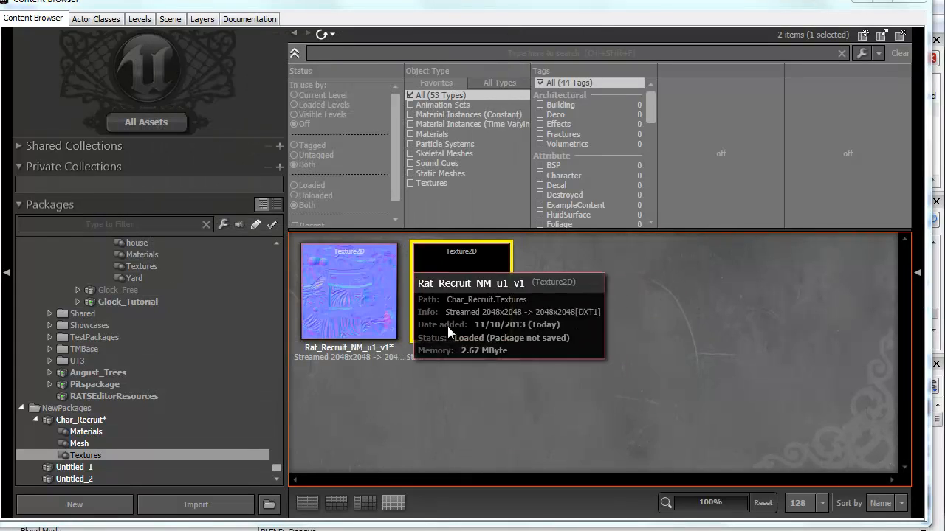
Add a Texture Sample using Recruit_Shirt_Logo to the Rat_Recruit_Mat graph and place it clear of the normal map node.
{"action": "left_click_drag", "start_coordinate": [815, 10], "coordinate": [829, 20]}
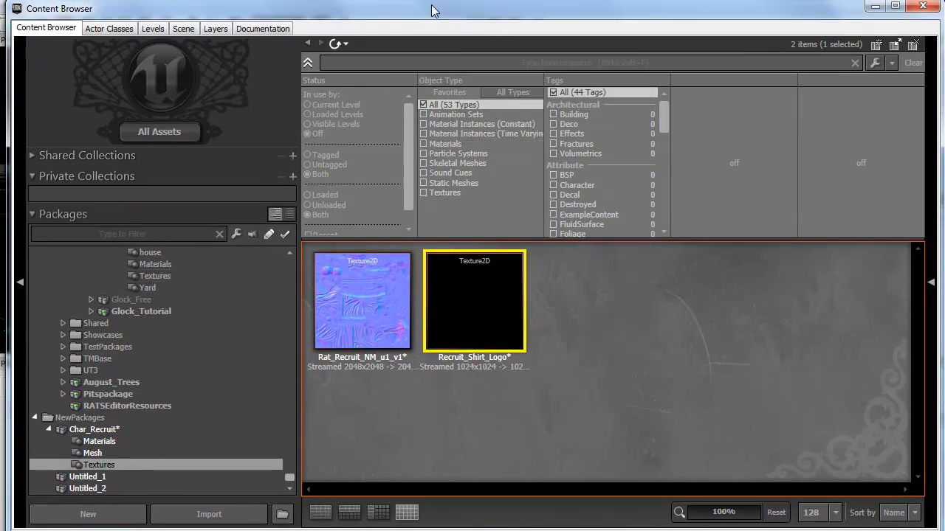
{"action": "left_click_drag", "start_coordinate": [432, 6], "coordinate": [527, 213]}
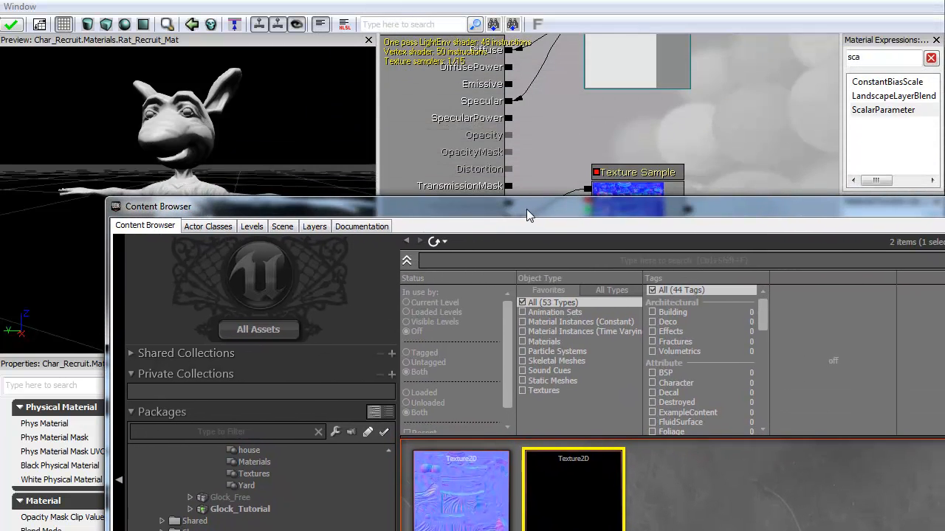
{"action": "left_click_drag", "start_coordinate": [590, 502], "coordinate": [578, 132]}
{"action": "left_click", "coordinate": [944, 202]}
{"action": "left_click_drag", "start_coordinate": [679, 170], "coordinate": [623, 192]}
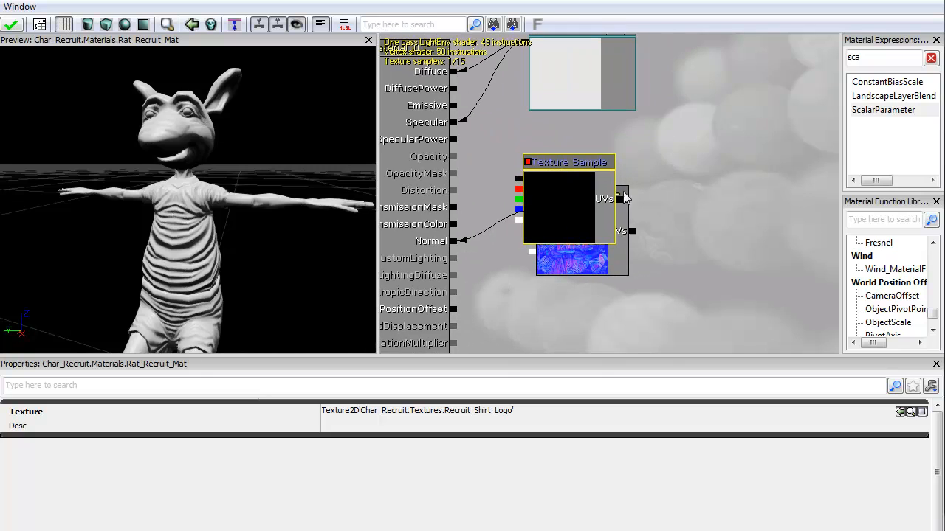
{"action": "left_click_drag", "start_coordinate": [568, 213], "coordinate": [699, 167], "text": "ctrl"}
{"action": "left_click_drag", "start_coordinate": [732, 89], "coordinate": [592, 146]}
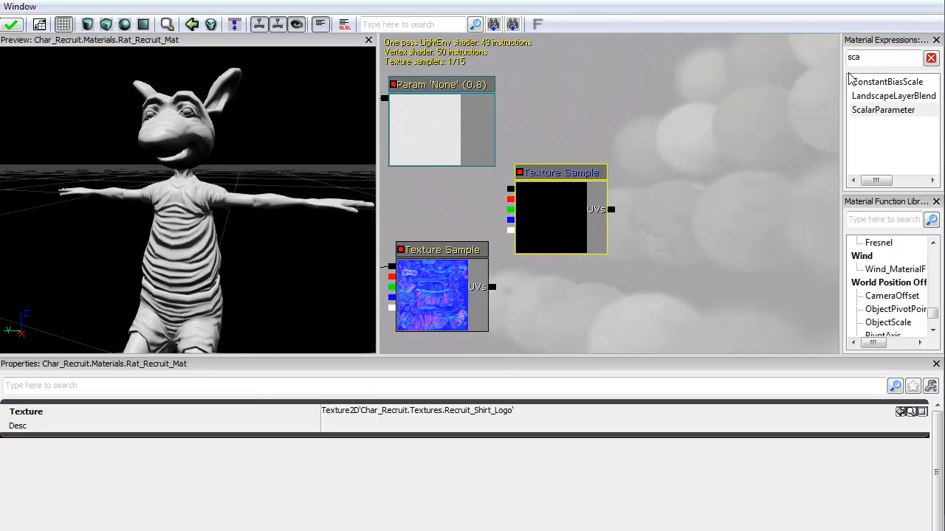
Find the TextureCoordinate expression and add it to the graph beside the logo's Texture Sample.
{"action": "left_click_drag", "start_coordinate": [869, 61], "coordinate": [821, 58]}
{"action": "type", "text": "coo"}
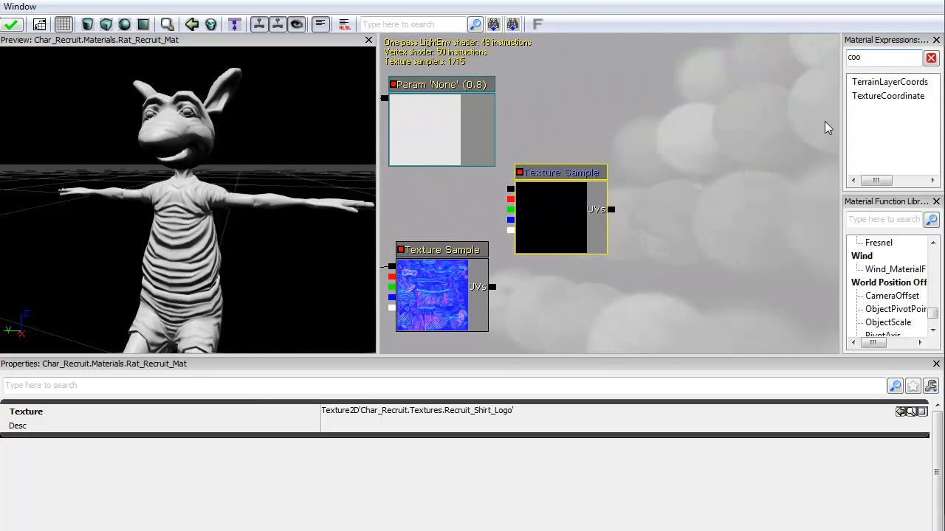
{"action": "left_click_drag", "start_coordinate": [888, 103], "coordinate": [687, 205]}
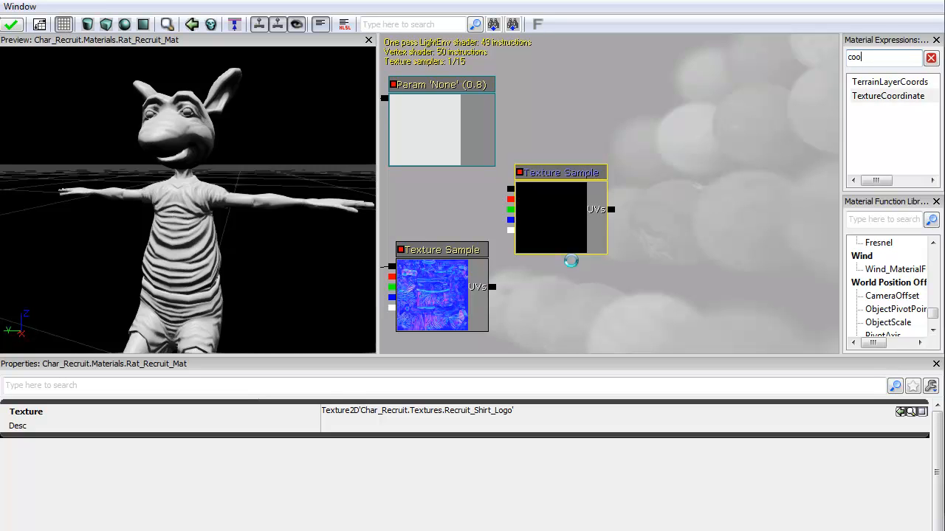
Connect the logo Texture Sample's alpha output to the material's Diffuse input and inspect the chest in the preview.
{"action": "left_click_drag", "start_coordinate": [509, 195], "coordinate": [444, 115]}
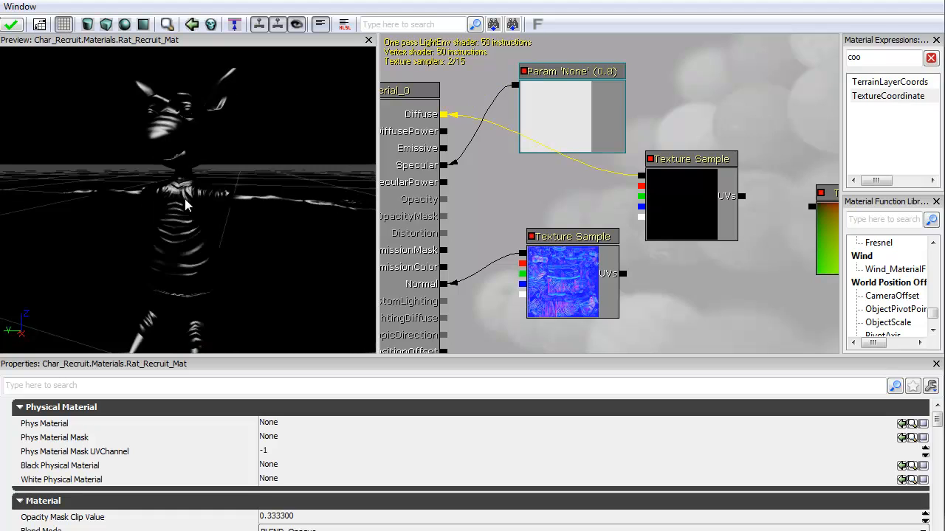
{"action": "left_click_drag", "start_coordinate": [641, 217], "coordinate": [444, 115]}
{"action": "left_click_drag", "start_coordinate": [223, 210], "coordinate": [63, 213]}
{"action": "right_click_drag", "start_coordinate": [184, 214], "coordinate": [184, 170]}
{"action": "mouse_move", "coordinate": [184, 170]}
{"action": "left_mouse_down"}
{"action": "mouse_move", "coordinate": [244, 200]}
{"action": "mouse_move", "coordinate": [184, 177]}
{"action": "left_mouse_up"}
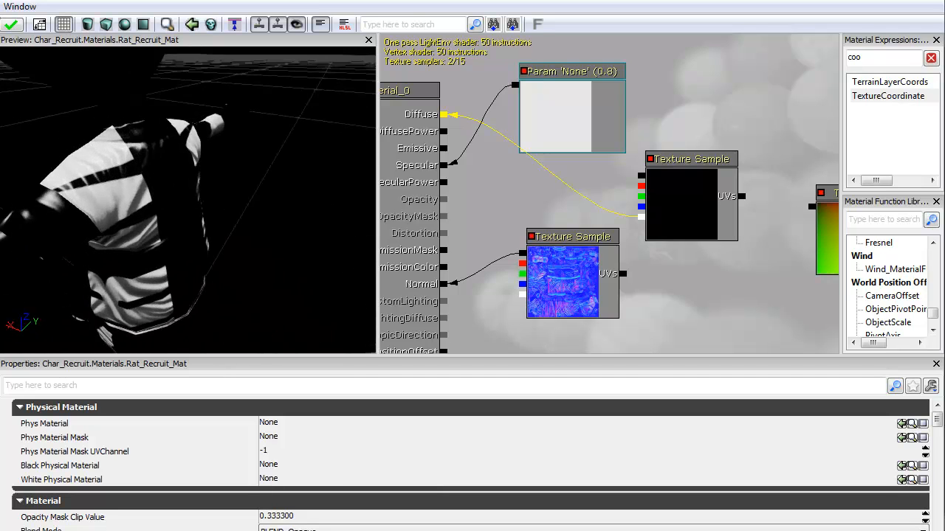
{"action": "right_click_drag", "start_coordinate": [185, 177], "coordinate": [184, 243]}
Connect the TexCoord node to the logo texture's UVs, set its Coordinate Index to 1, and check the chest preview.
{"action": "left_click_drag", "start_coordinate": [713, 273], "coordinate": [628, 270]}
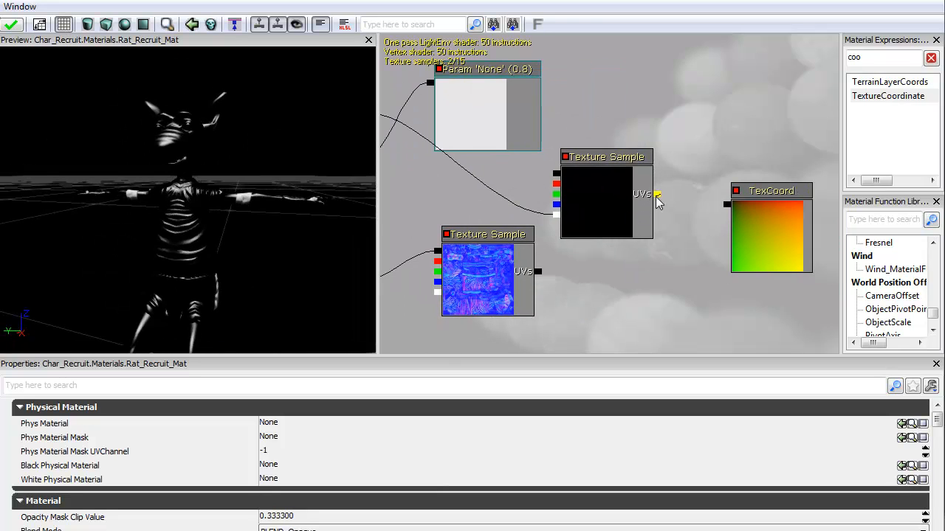
{"action": "left_click_drag", "start_coordinate": [657, 194], "coordinate": [727, 211]}
{"action": "left_click", "coordinate": [763, 198]}
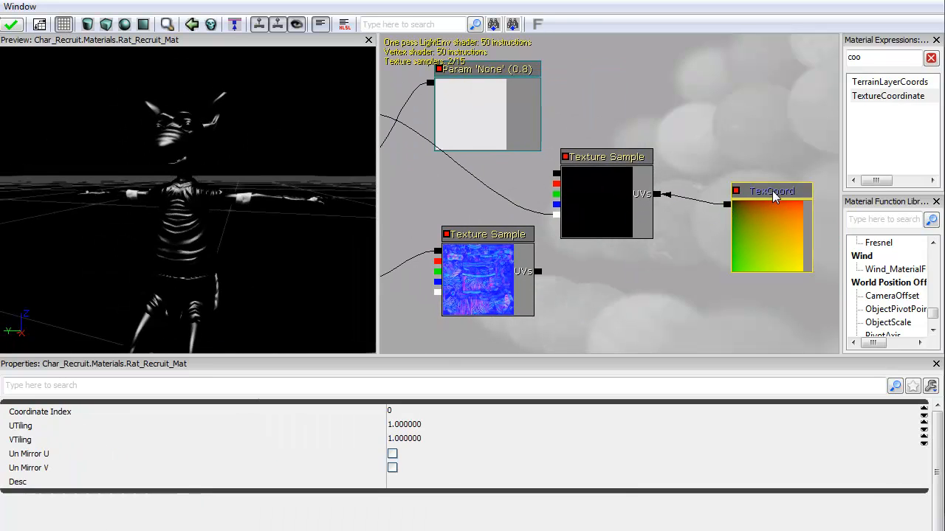
{"action": "left_click", "coordinate": [413, 416]}
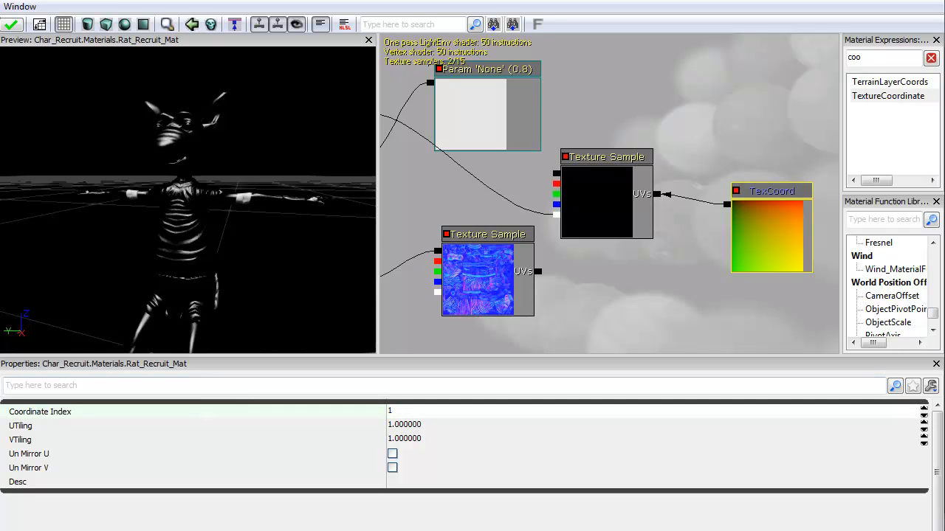
{"action": "left_click_drag", "start_coordinate": [110, 219], "coordinate": [295, 221]}
{"action": "right_click_drag", "start_coordinate": [175, 158], "coordinate": [176, 175]}
Move the scalar parameter node above the logo's Texture Sample and deselect it.
{"action": "left_click_drag", "start_coordinate": [408, 165], "coordinate": [478, 244]}
{"action": "left_click_drag", "start_coordinate": [522, 188], "coordinate": [645, 163]}
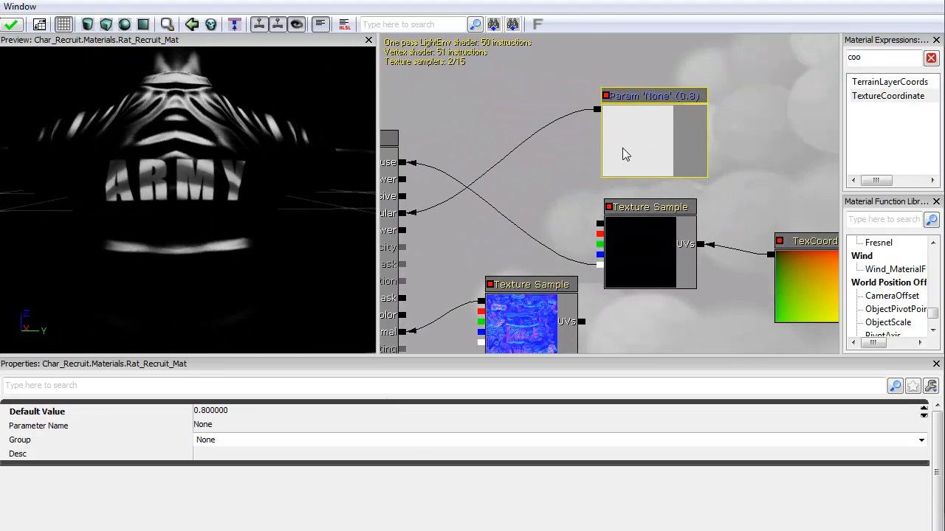
{"action": "left_click", "coordinate": [480, 111]}
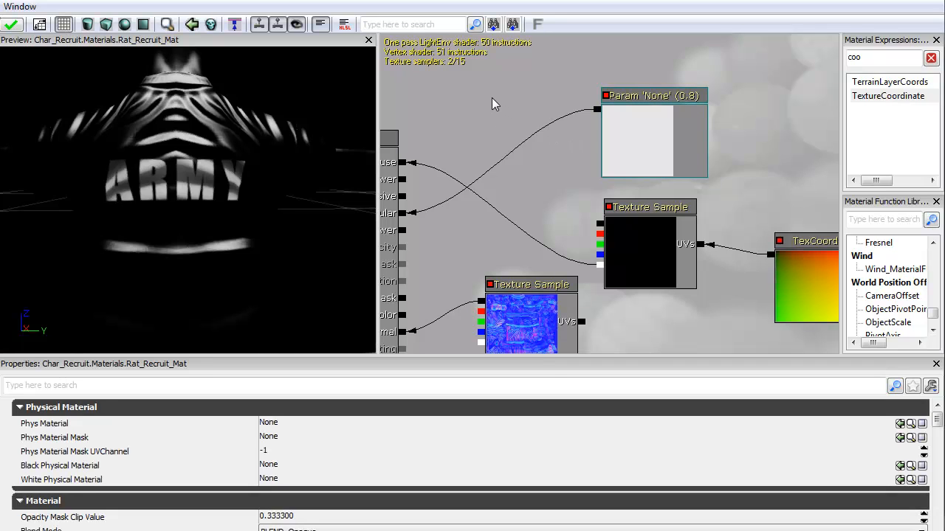
Add a LinearInterpolate node with the scalar parameter as A, the logo's colour as B and its alpha as Alpha, and connect it to Diffuse.
{"action": "left_click_drag", "start_coordinate": [489, 97], "coordinate": [487, 105]}
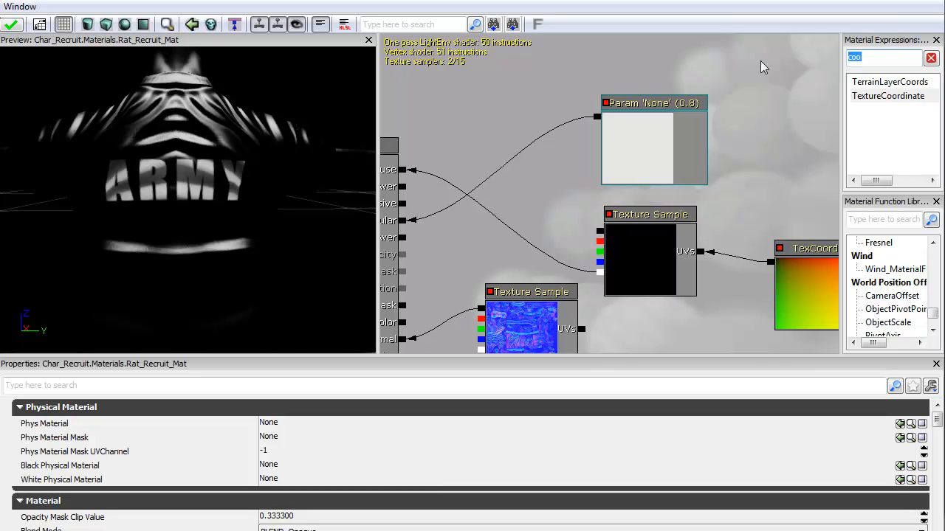
{"action": "type", "text": "lerp"}
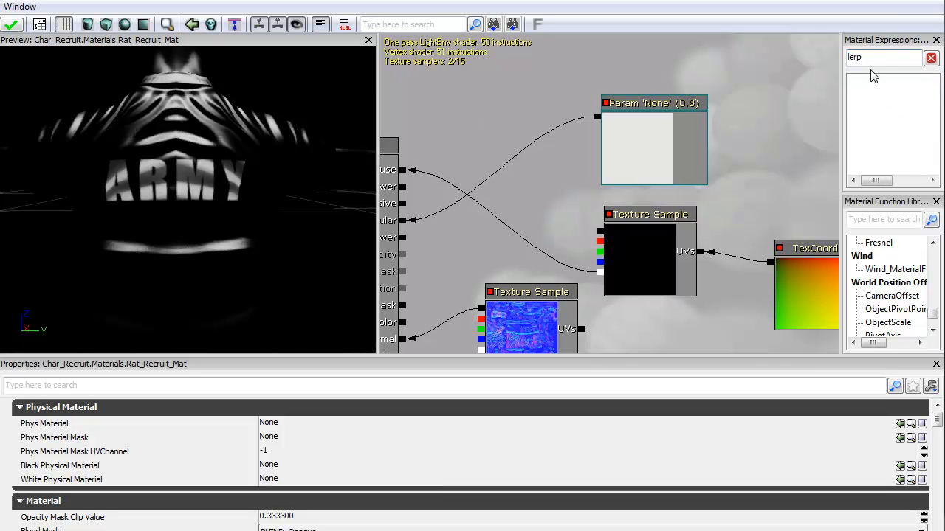
{"action": "key", "text": "BackSpace"}
{"action": "key", "text": "BackSpace"}
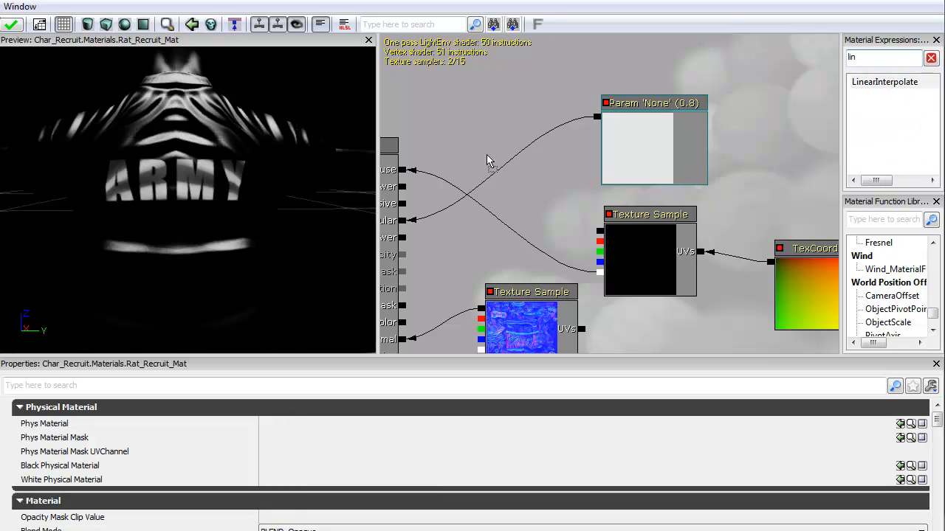
{"action": "left_click_drag", "start_coordinate": [503, 160], "coordinate": [602, 235]}
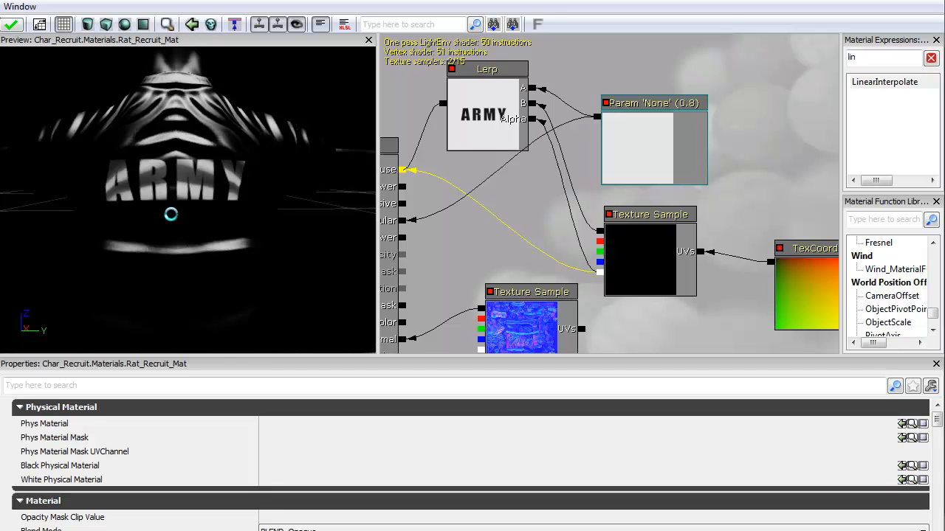
Examine the ARMY logo on the shirt and the whole rat from several sides in the material preview.
{"action": "mouse_move", "coordinate": [157, 219]}
{"action": "left_mouse_down"}
{"action": "mouse_move", "coordinate": [103, 219]}
{"action": "mouse_move", "coordinate": [155, 219]}
{"action": "left_mouse_up"}
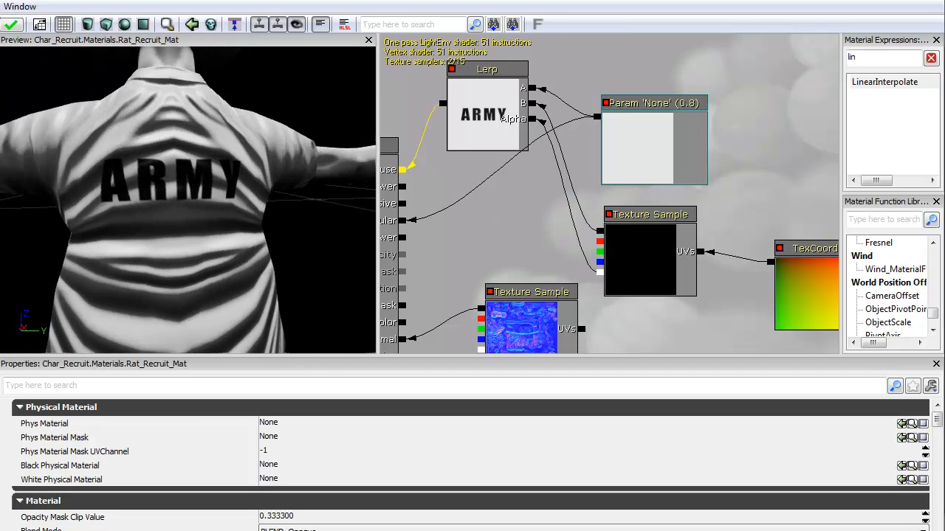
{"action": "mouse_move", "coordinate": [84, 242]}
{"action": "right_mouse_down"}
{"action": "mouse_move", "coordinate": [83, 310]}
{"action": "mouse_move", "coordinate": [83, 254]}
{"action": "right_mouse_up"}
{"action": "left_click_drag", "start_coordinate": [83, 242], "coordinate": [49, 269]}
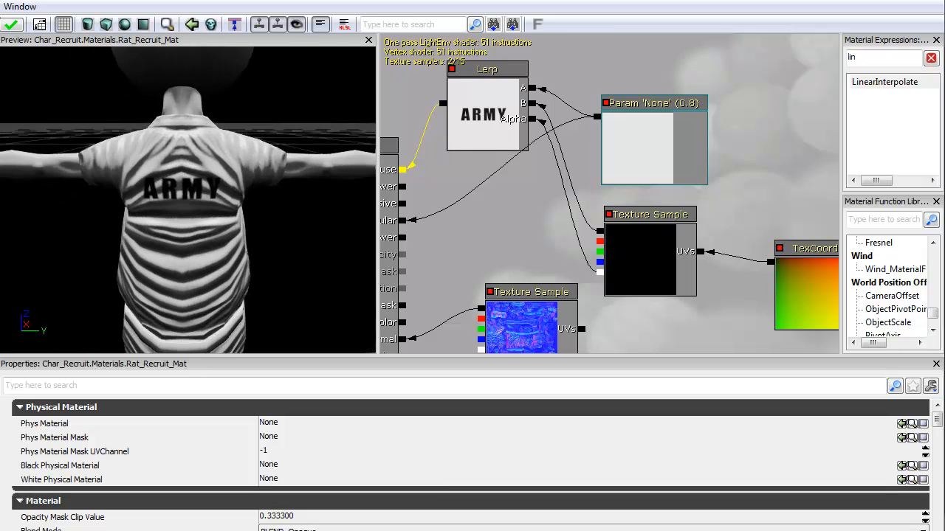
{"action": "left_click_drag", "start_coordinate": [110, 221], "coordinate": [148, 216]}
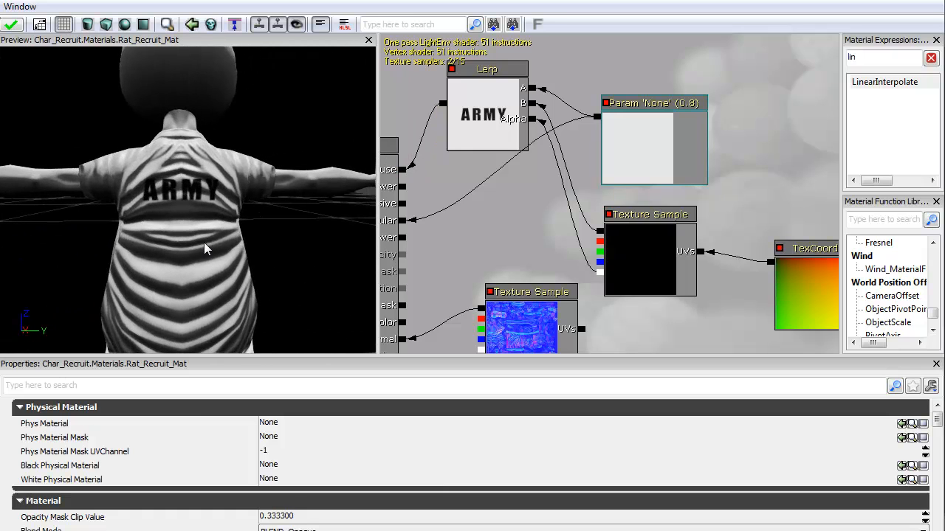
{"action": "right_click_drag", "start_coordinate": [205, 244], "coordinate": [208, 221]}
{"action": "left_click_drag", "start_coordinate": [207, 221], "coordinate": [266, 220]}
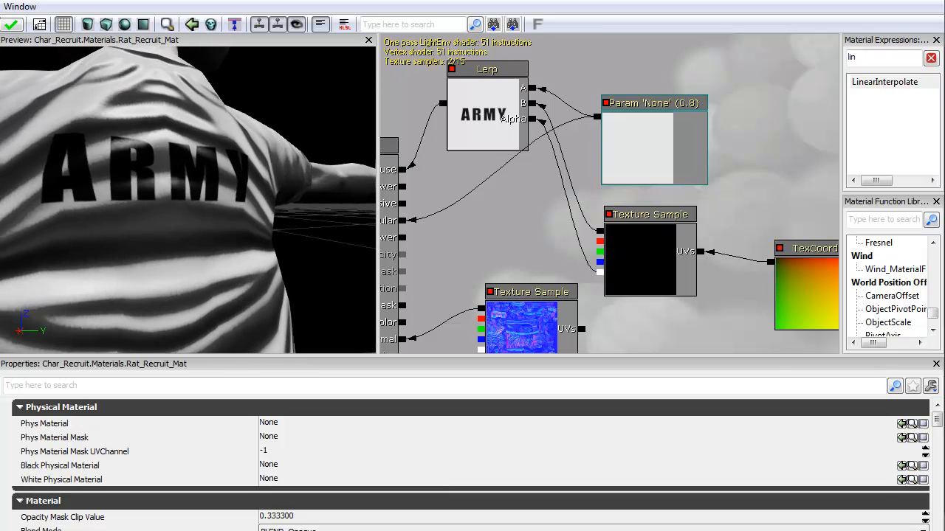
{"action": "mouse_move", "coordinate": [192, 214]}
{"action": "left_mouse_down"}
{"action": "mouse_move", "coordinate": [214, 214]}
{"action": "mouse_move", "coordinate": [133, 211]}
{"action": "mouse_move", "coordinate": [173, 199]}
{"action": "mouse_move", "coordinate": [166, 195]}
{"action": "mouse_move", "coordinate": [199, 203]}
{"action": "mouse_move", "coordinate": [144, 193]}
{"action": "mouse_move", "coordinate": [163, 177]}
{"action": "mouse_move", "coordinate": [211, 214]}
{"action": "left_mouse_up"}
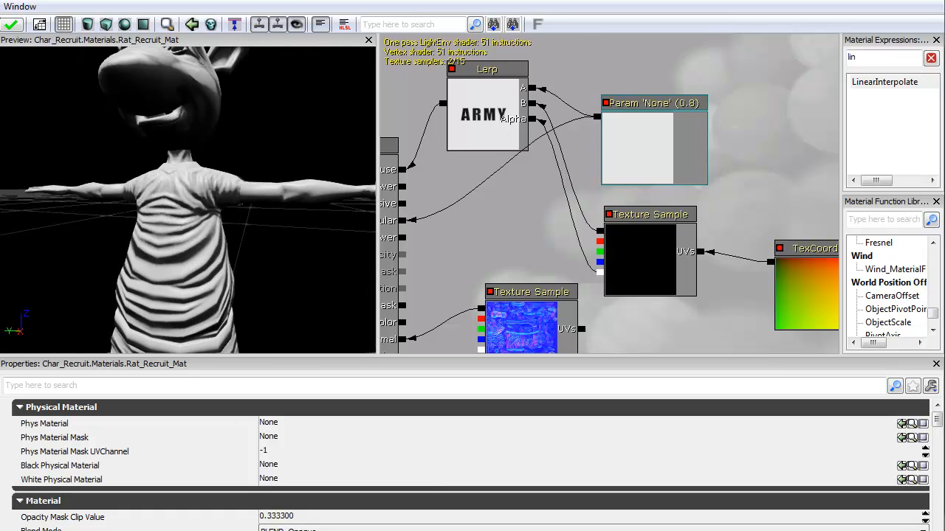
{"action": "left_click_drag", "start_coordinate": [210, 214], "coordinate": [177, 210]}
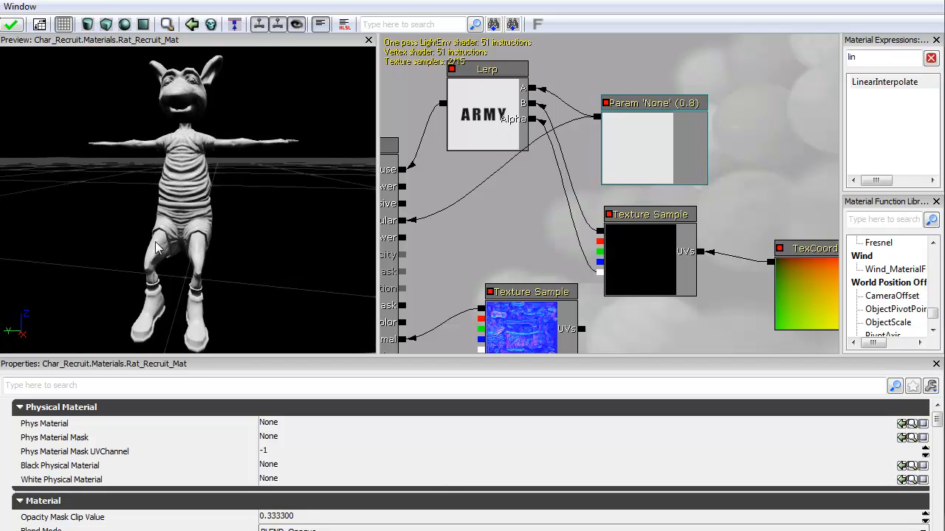
{"action": "left_click_drag", "start_coordinate": [165, 221], "coordinate": [138, 201]}
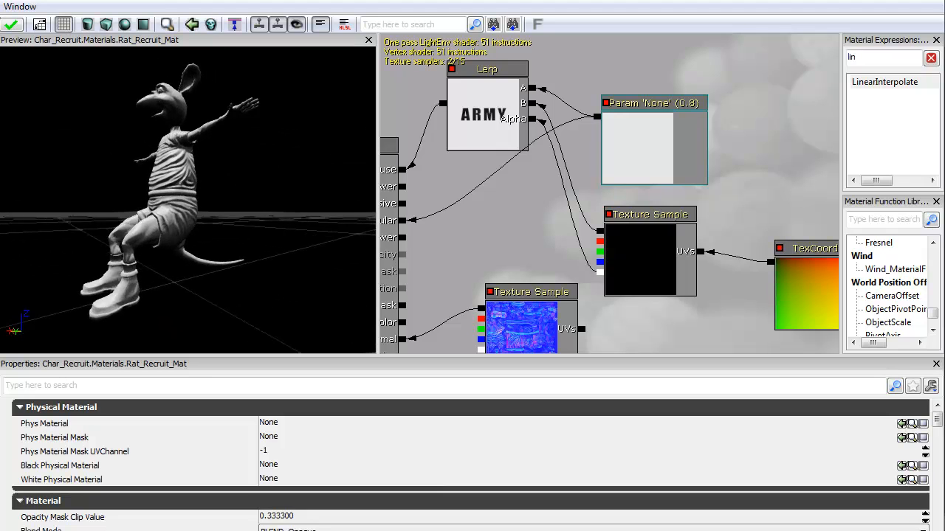
{"action": "left_click_drag", "start_coordinate": [295, 254], "coordinate": [273, 244]}
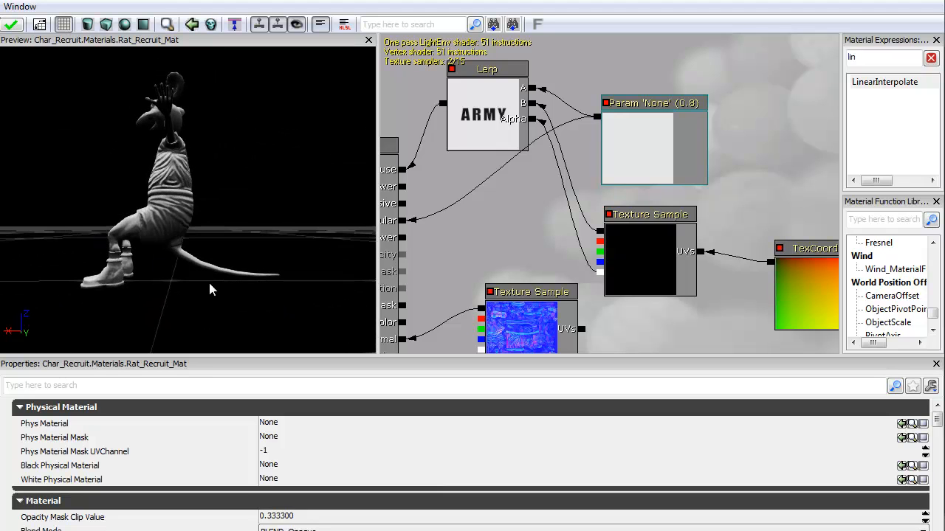
Examine the shirt's side, shoulder and sleeve opening up close in the material preview.
{"action": "left_click_drag", "start_coordinate": [146, 263], "coordinate": [249, 258]}
{"action": "right_click_drag", "start_coordinate": [249, 258], "coordinate": [244, 229]}
{"action": "middle_click_drag", "start_coordinate": [243, 229], "coordinate": [240, 212]}
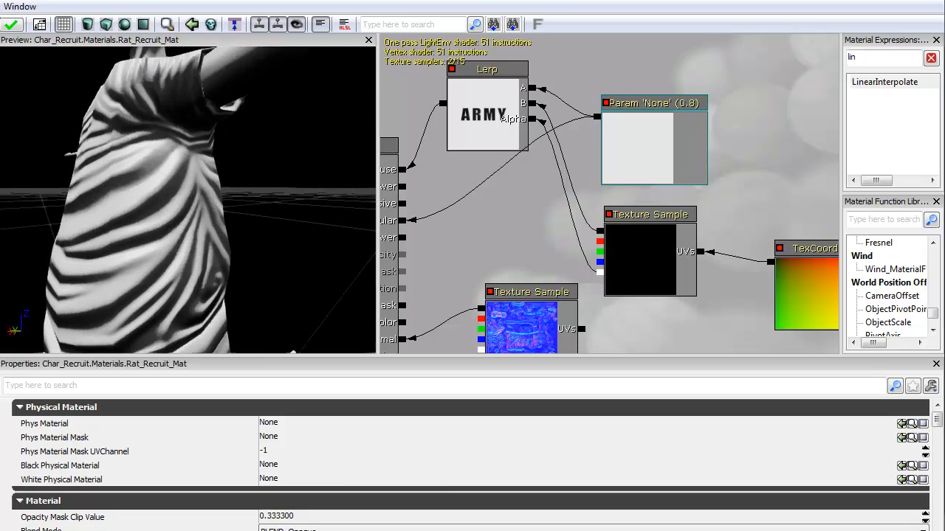
{"action": "left_click_drag", "start_coordinate": [240, 213], "coordinate": [225, 208]}
{"action": "right_click_drag", "start_coordinate": [224, 209], "coordinate": [216, 232]}
{"action": "left_click_drag", "start_coordinate": [215, 233], "coordinate": [85, 358]}
{"action": "right_click_drag", "start_coordinate": [85, 353], "coordinate": [85, 325]}
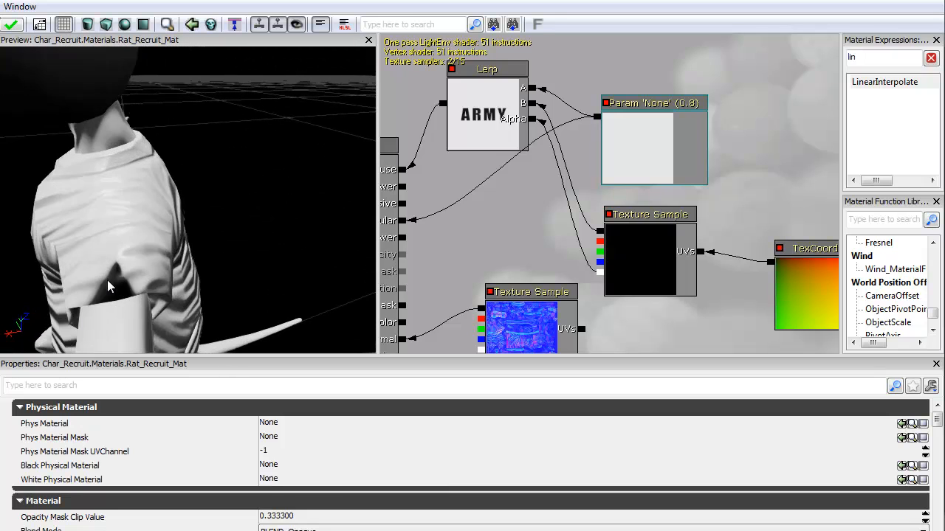
{"action": "left_click_drag", "start_coordinate": [107, 286], "coordinate": [129, 291]}
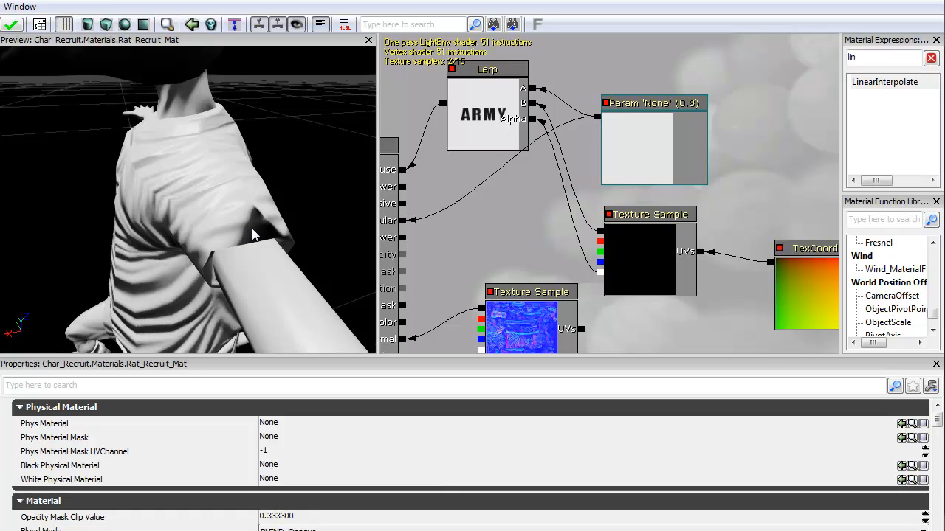
{"action": "left_click_drag", "start_coordinate": [116, 288], "coordinate": [372, 229]}
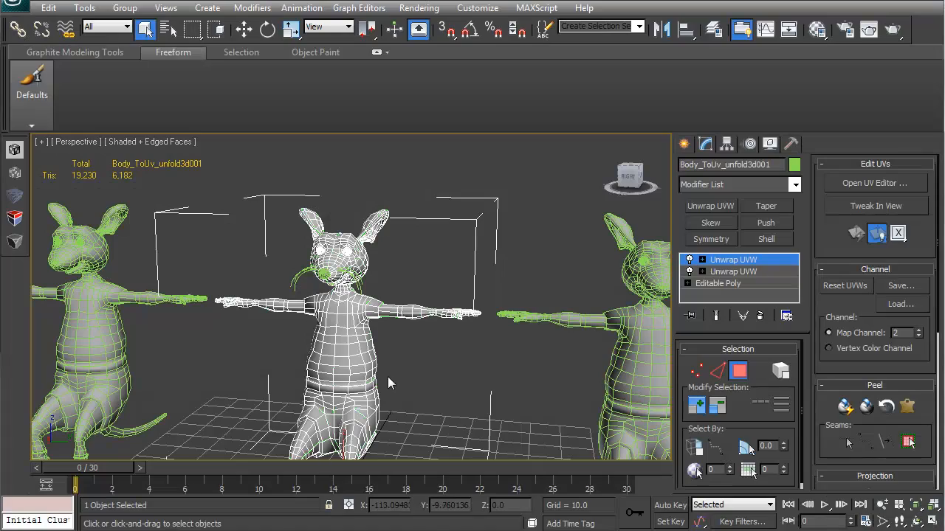
Switch to 3ds Max and examine the UV seams around the rat's sleeve opening and armpit.
{"action": "scroll", "coordinate": [388, 377], "scroll_direction": "down", "scroll_amount": 2}
{"action": "middle_click_drag", "start_coordinate": [399, 369], "coordinate": [431, 321]}
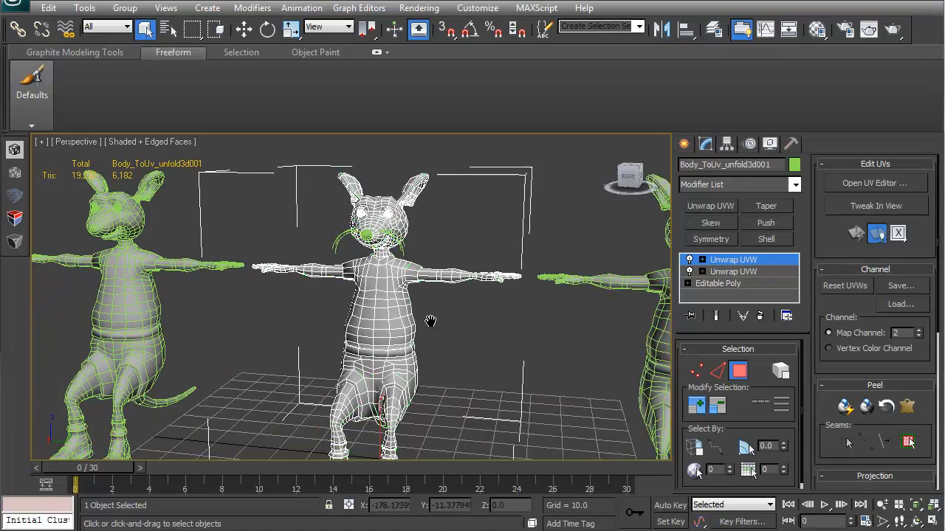
{"action": "middle_click_drag", "start_coordinate": [505, 322], "coordinate": [398, 314], "text": "alt"}
{"action": "scroll", "coordinate": [422, 304], "scroll_direction": "up", "scroll_amount": 5}
{"action": "scroll", "coordinate": [423, 310], "scroll_direction": "up", "scroll_amount": 2}
{"action": "scroll", "coordinate": [321, 337], "scroll_direction": "up", "scroll_amount": 5}
{"action": "mouse_move", "coordinate": [354, 336]}
{"action": "middle_mouse_down", "text": "alt"}
{"action": "mouse_move", "coordinate": [337, 322]}
{"action": "mouse_move", "coordinate": [349, 349]}
{"action": "middle_mouse_up", "text": "alt"}
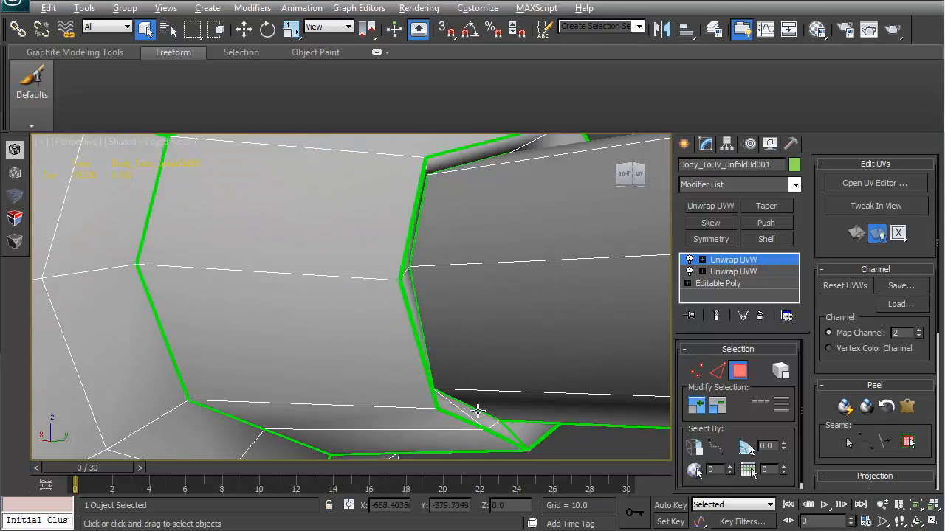
{"action": "middle_click_drag", "start_coordinate": [477, 411], "coordinate": [457, 408], "text": "alt"}
{"action": "middle_click_drag", "start_coordinate": [456, 371], "coordinate": [394, 331]}
{"action": "middle_click_drag", "start_coordinate": [296, 316], "coordinate": [272, 316], "text": "alt"}
{"action": "scroll", "coordinate": [280, 329], "scroll_direction": "down", "scroll_amount": 5}
{"action": "scroll", "coordinate": [272, 315], "scroll_direction": "up", "scroll_amount": 4}
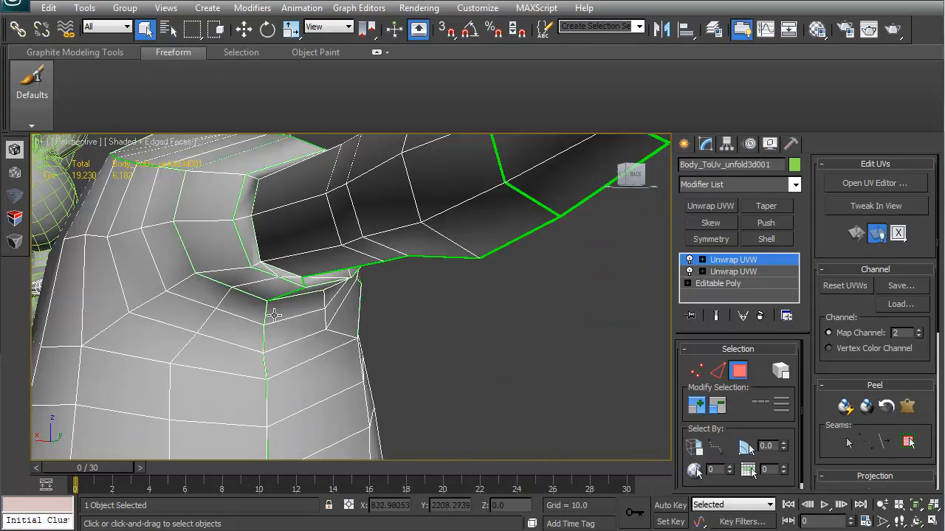
{"action": "middle_click_drag", "start_coordinate": [301, 286], "coordinate": [318, 299], "text": "alt"}
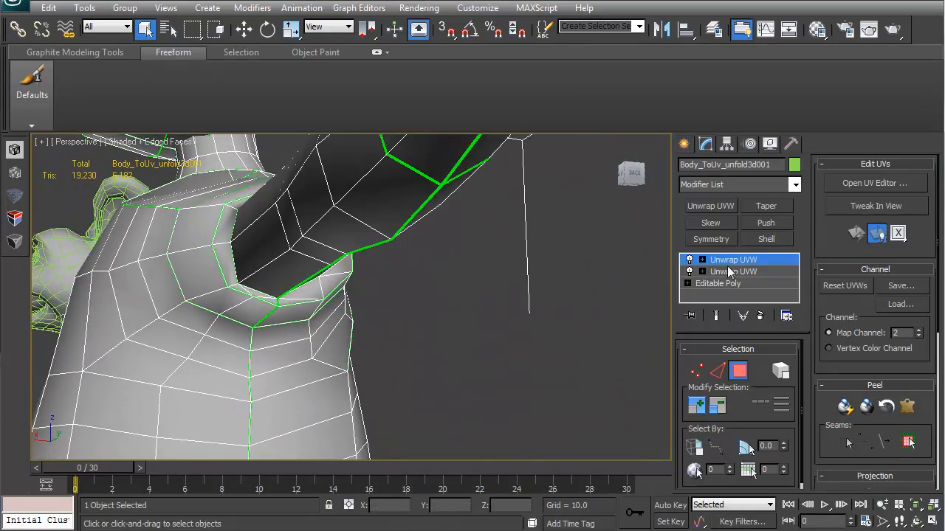
Open the UV editor for the lower Unwrap UVW modifier and select a polygon inside the sleeve opening.
{"action": "left_click", "coordinate": [759, 271]}
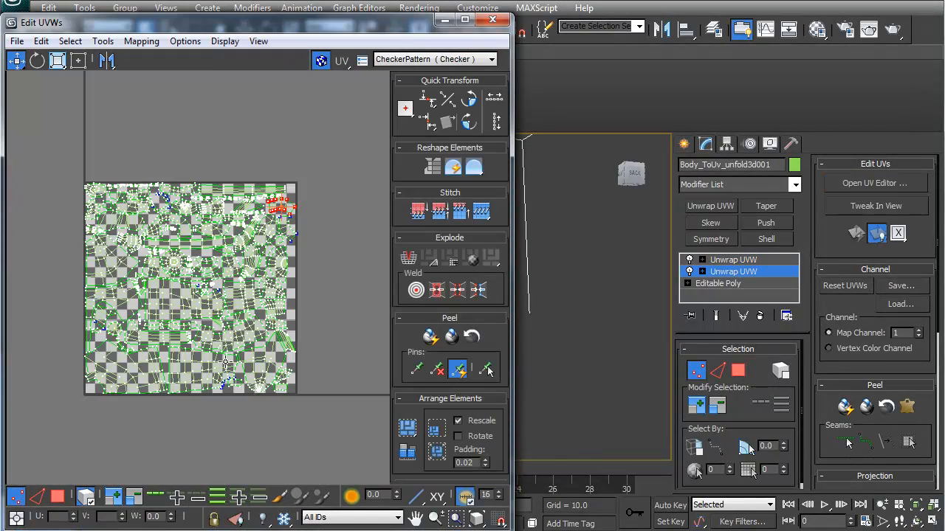
{"action": "left_click", "coordinate": [737, 371]}
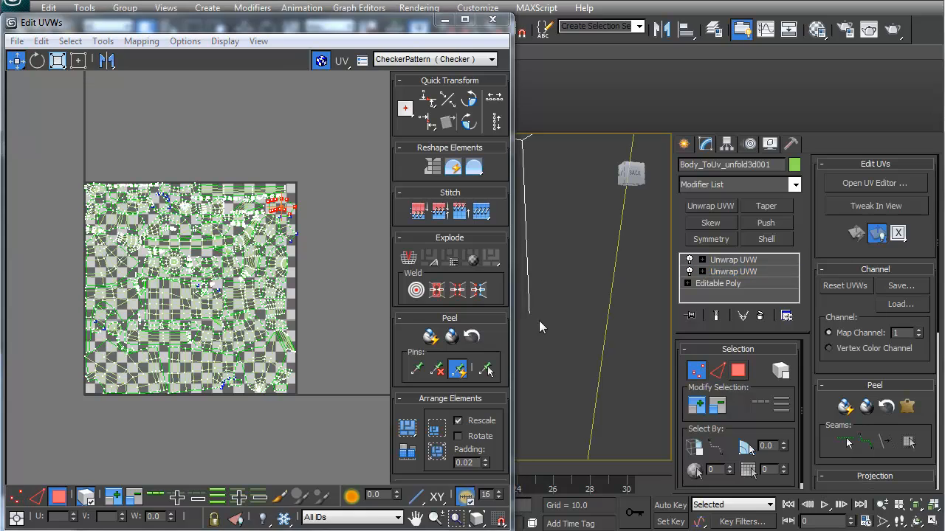
{"action": "key", "text": "ctrl+a"}
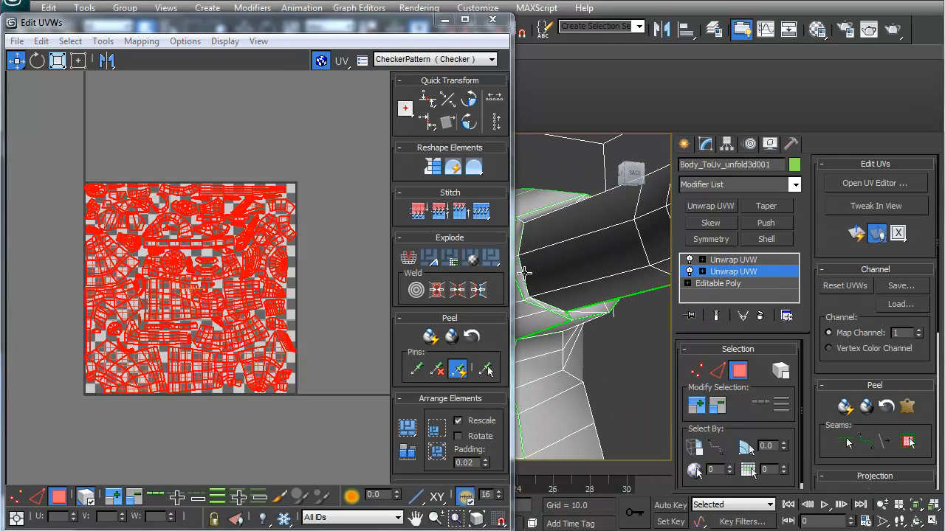
{"action": "middle_click_drag", "start_coordinate": [201, 232], "coordinate": [212, 233]}
{"action": "scroll", "coordinate": [211, 233], "scroll_direction": "up", "scroll_amount": 10}
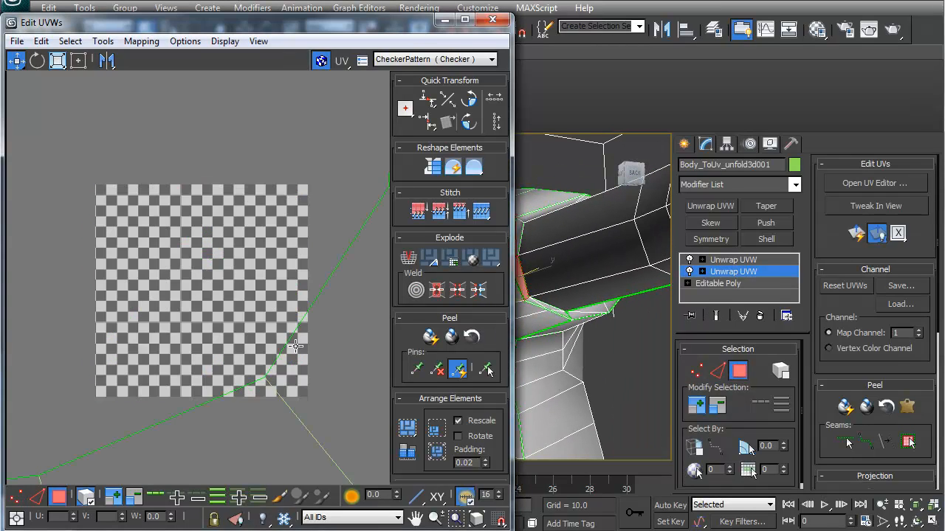
{"action": "scroll", "coordinate": [278, 361], "scroll_direction": "down", "scroll_amount": 10}
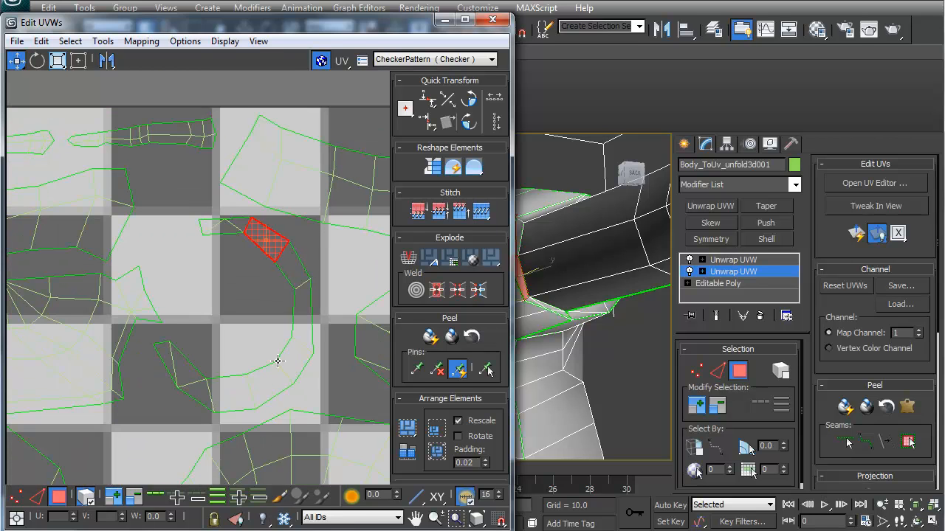
Hide the checker map in the UV editor and grow the selection to the whole sleeve-opening strip.
{"action": "left_click", "coordinate": [259, 41]}
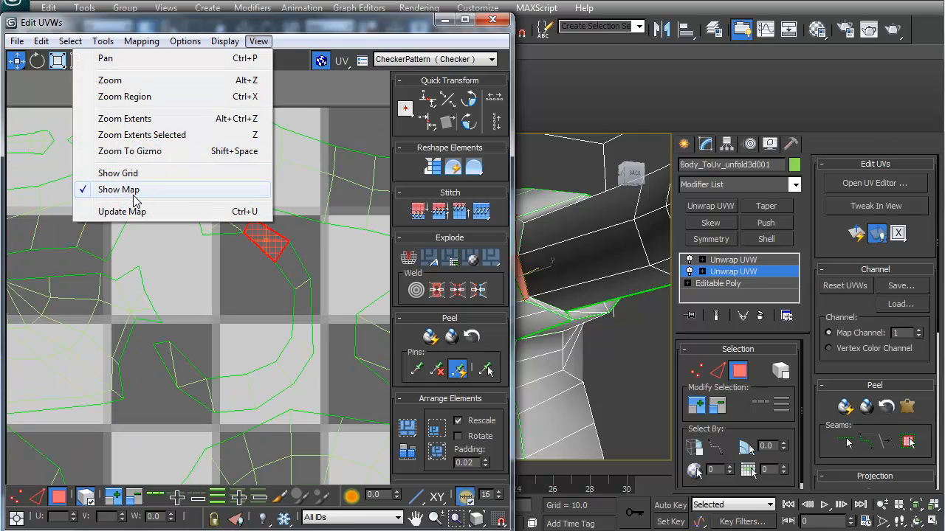
{"action": "left_click", "coordinate": [134, 191]}
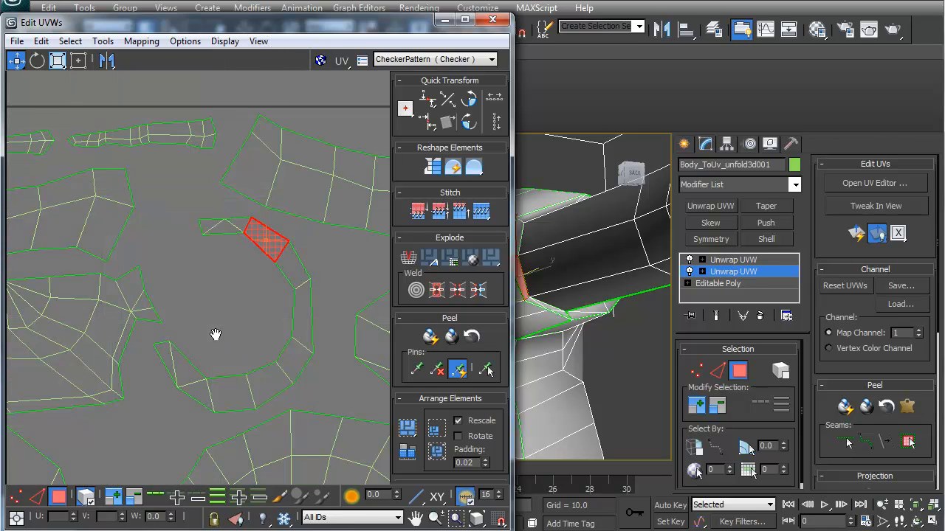
{"action": "left_click", "coordinate": [119, 499]}
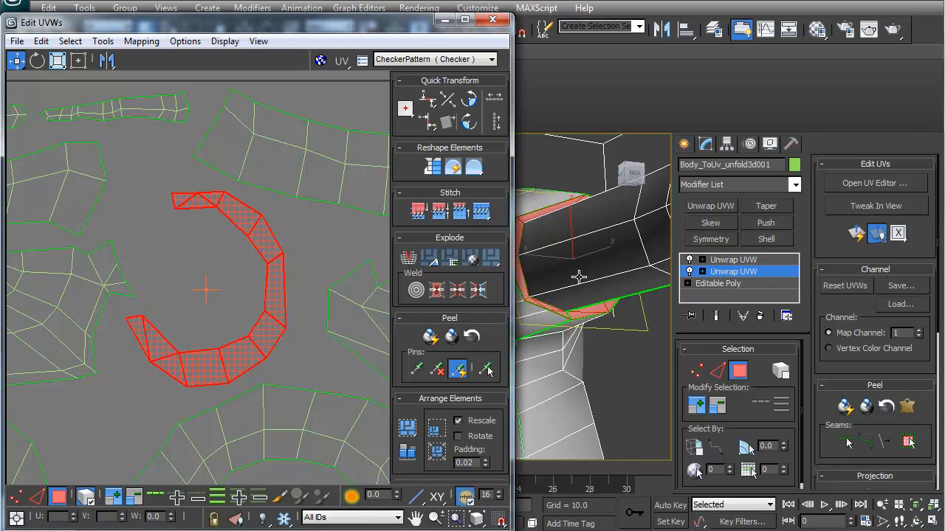
Examine the selected sleeve strip in wireframe with the UV editor minimised, and inspect the surrounding seams in edge selection mode.
{"action": "middle_click_drag", "start_coordinate": [575, 274], "coordinate": [533, 299], "text": "alt"}
{"action": "middle_click_drag", "start_coordinate": [218, 362], "coordinate": [227, 298]}
{"action": "middle_click_drag", "start_coordinate": [584, 291], "coordinate": [573, 246], "text": "alt"}
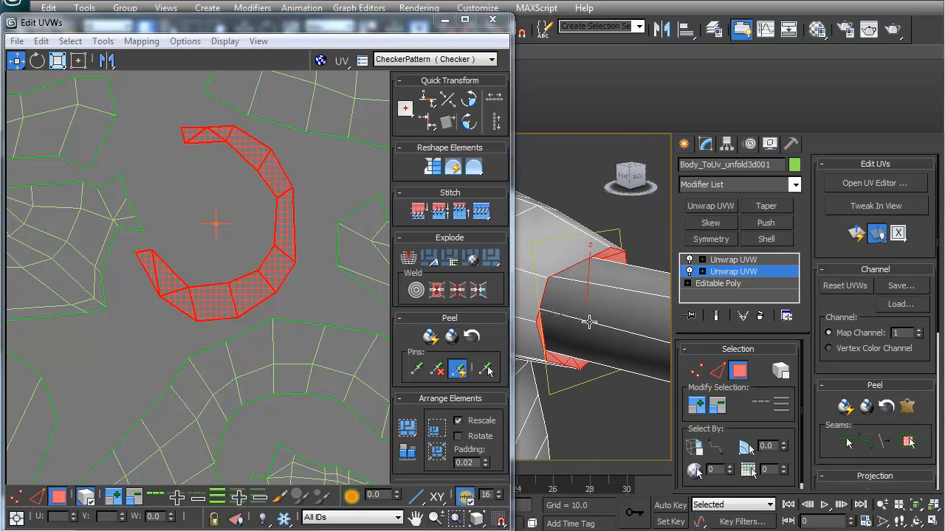
{"action": "mouse_move", "coordinate": [589, 321]}
{"action": "middle_mouse_down", "text": "alt"}
{"action": "mouse_move", "coordinate": [566, 214]}
{"action": "mouse_move", "coordinate": [567, 309]}
{"action": "mouse_move", "coordinate": [601, 382]}
{"action": "mouse_move", "coordinate": [623, 378]}
{"action": "mouse_move", "coordinate": [582, 358]}
{"action": "middle_mouse_up", "text": "alt"}
{"action": "key", "text": "F3"}
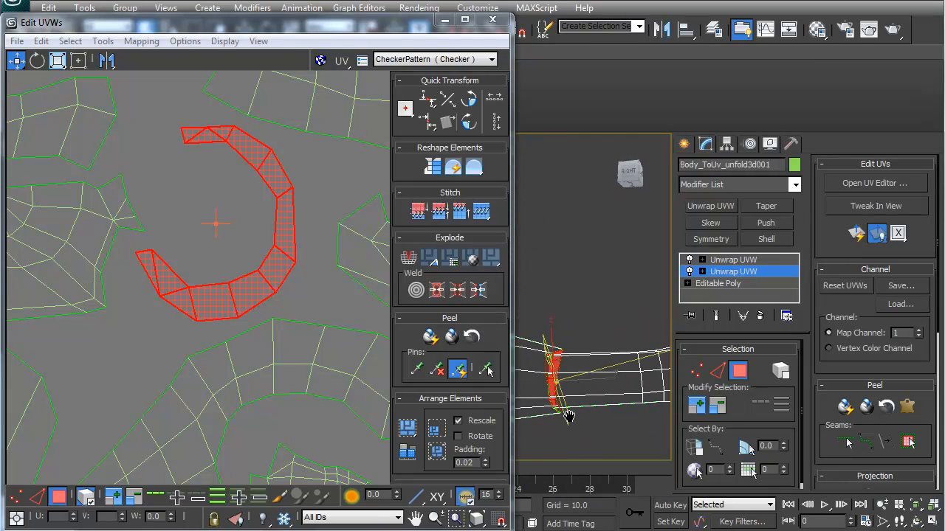
{"action": "middle_click_drag", "start_coordinate": [568, 408], "coordinate": [568, 374]}
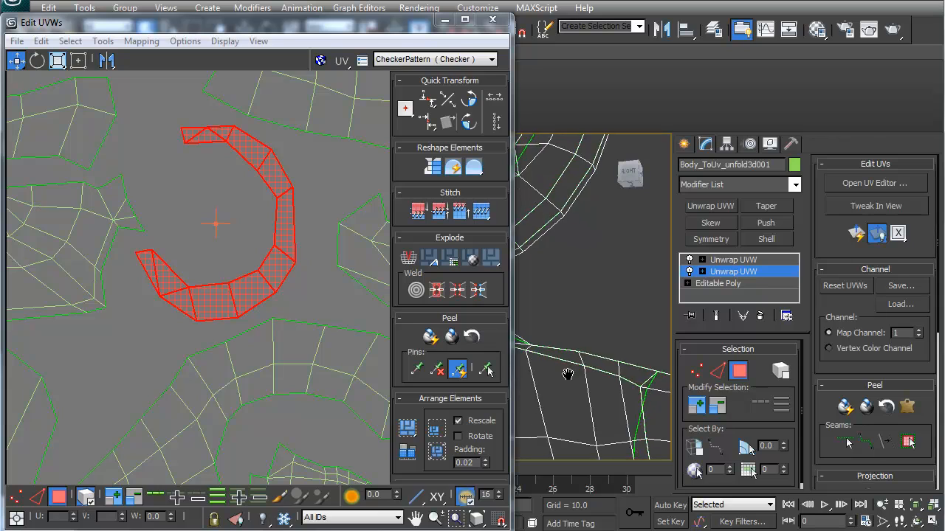
{"action": "left_click", "coordinate": [445, 20]}
{"action": "middle_click_drag", "start_coordinate": [418, 302], "coordinate": [470, 297], "text": "alt"}
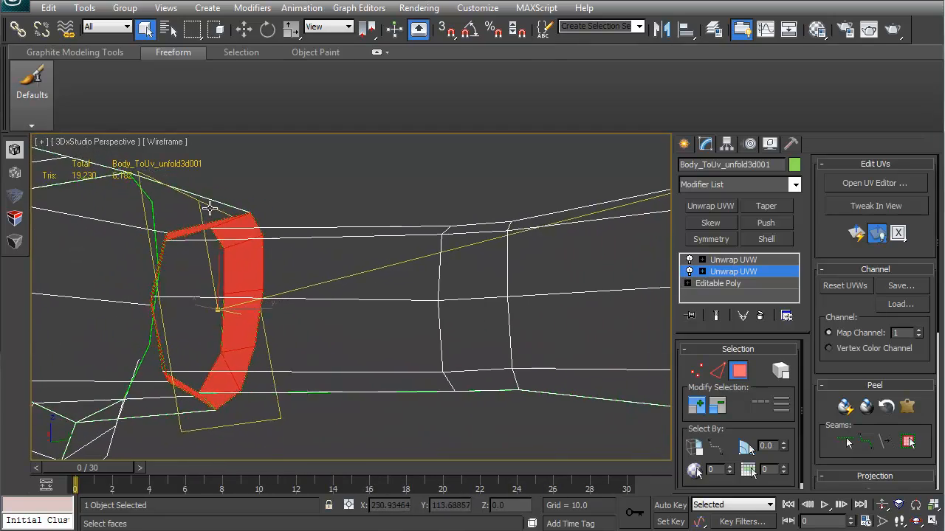
{"action": "left_click", "coordinate": [716, 369]}
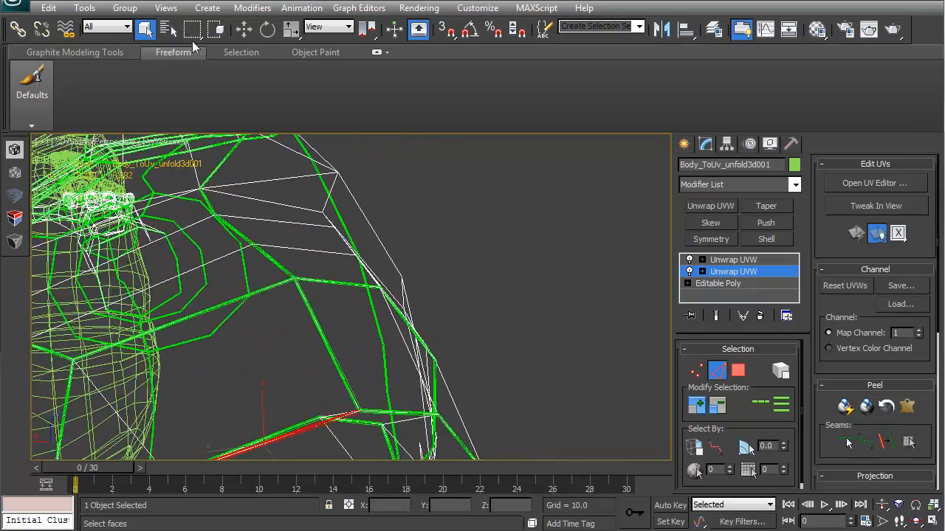
{"action": "key", "text": "F3"}
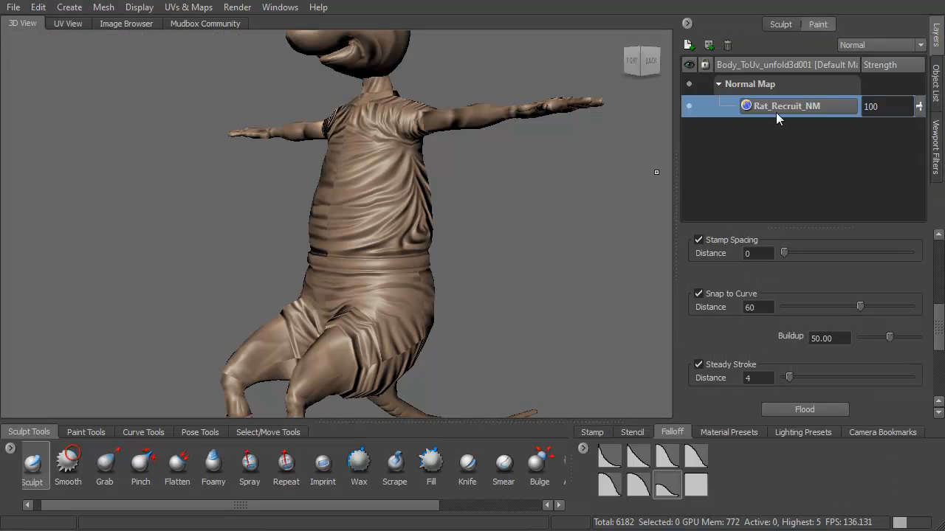
Switch to Mudbox and move the Rat_Recruit_NM paint layer from the normal map channel to the Diffuse channel.
{"action": "right_click", "coordinate": [789, 108]}
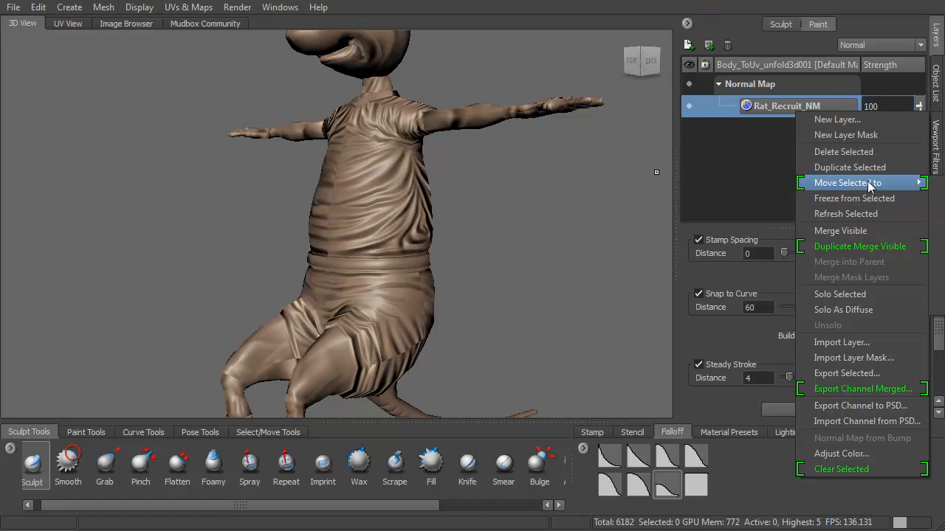
{"action": "left_click", "coordinate": [937, 183]}
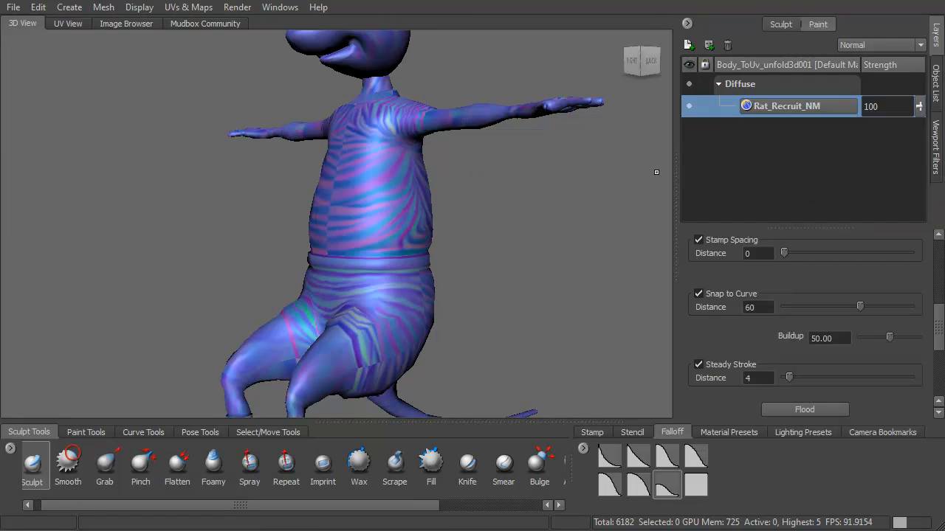
Examine the normal map displayed as diffuse colour across the rat's shirt, sleeves and arms from several angles.
{"action": "left_click_drag", "start_coordinate": [656, 172], "coordinate": [478, 175], "text": "alt"}
{"action": "scroll", "coordinate": [477, 175], "scroll_direction": "up", "scroll_amount": 5}
{"action": "scroll", "coordinate": [478, 175], "scroll_direction": "down", "scroll_amount": 5}
{"action": "scroll", "coordinate": [477, 175], "scroll_direction": "up", "scroll_amount": 6}
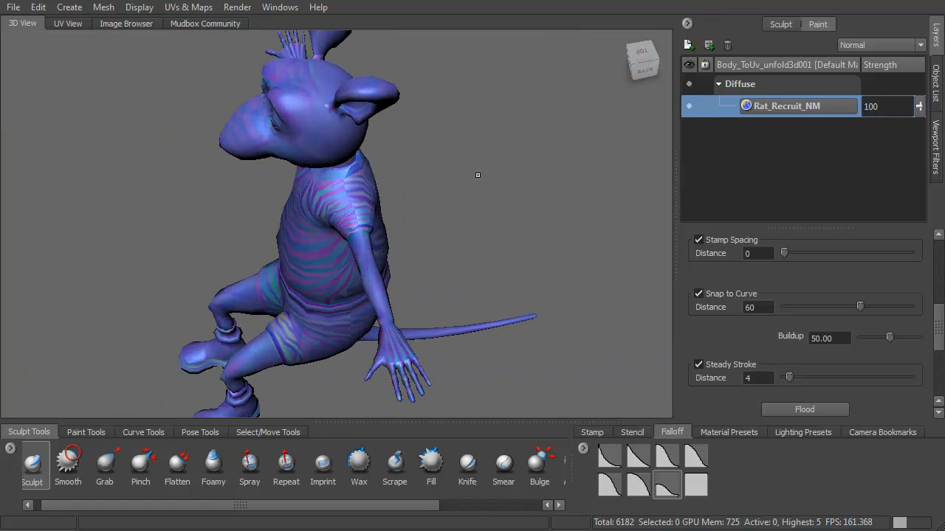
{"action": "scroll", "coordinate": [477, 175], "scroll_direction": "down", "scroll_amount": 8}
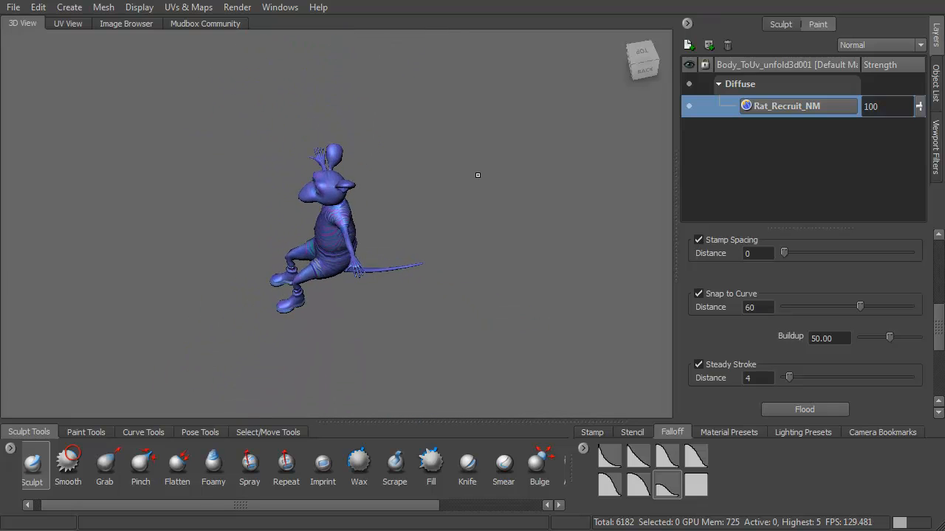
{"action": "scroll", "coordinate": [478, 175], "scroll_direction": "up", "scroll_amount": 10}
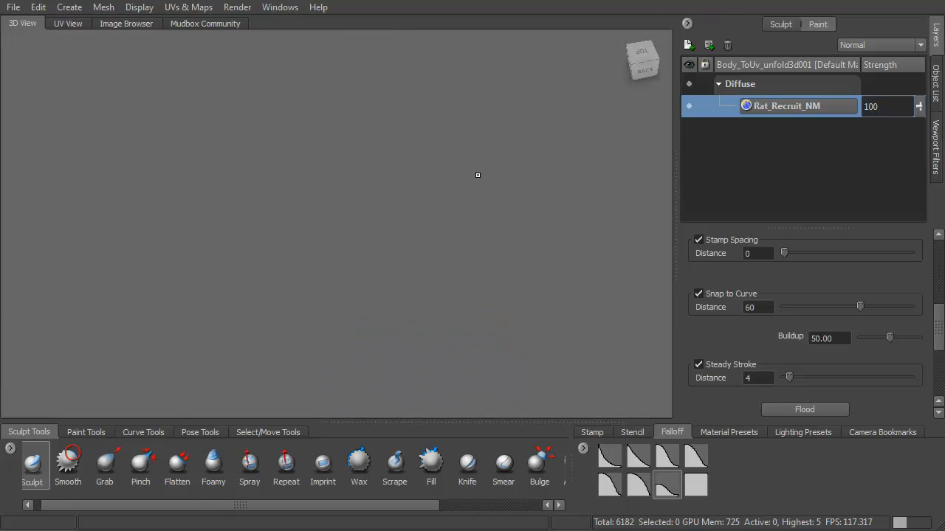
{"action": "scroll", "coordinate": [478, 175], "scroll_direction": "down", "scroll_amount": 8}
{"action": "scroll", "coordinate": [478, 175], "scroll_direction": "up", "scroll_amount": 3}
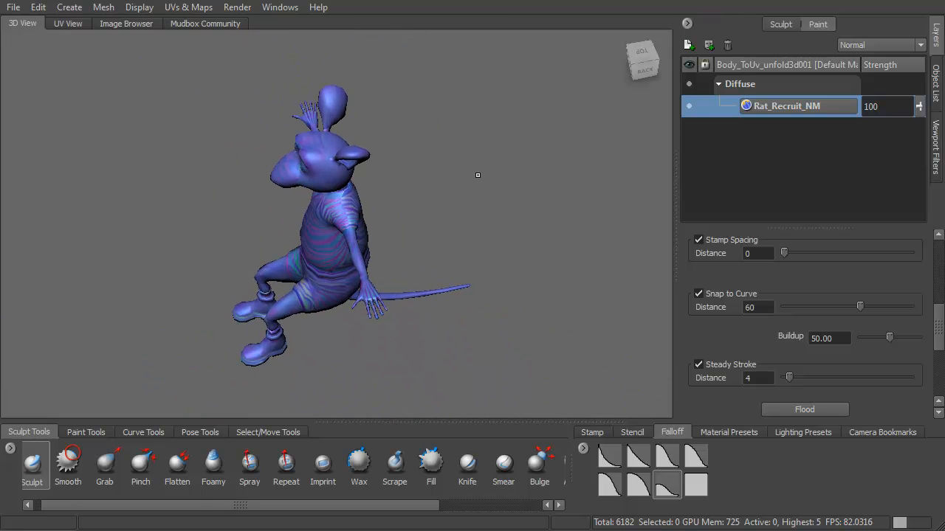
{"action": "middle_click_drag", "start_coordinate": [414, 256], "coordinate": [390, 273], "text": "alt"}
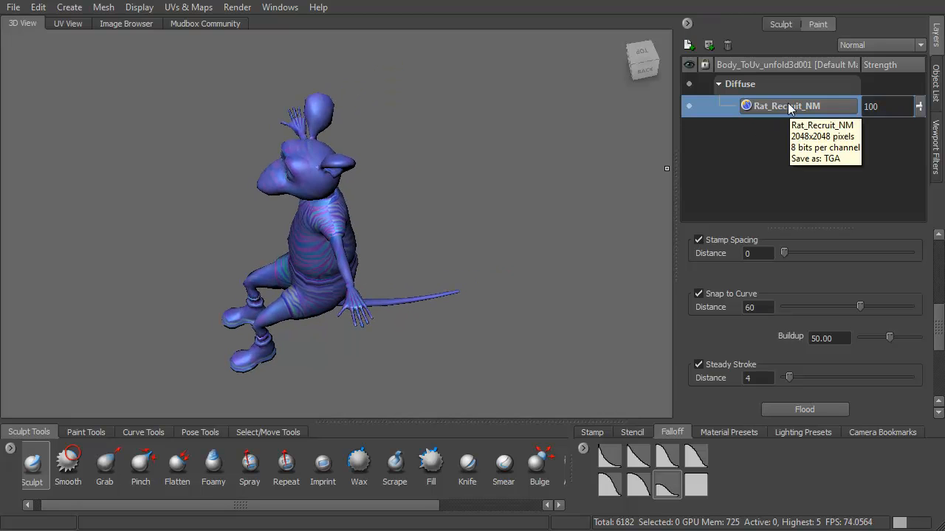
{"action": "middle_click_drag", "start_coordinate": [289, 290], "coordinate": [310, 283], "text": "alt"}
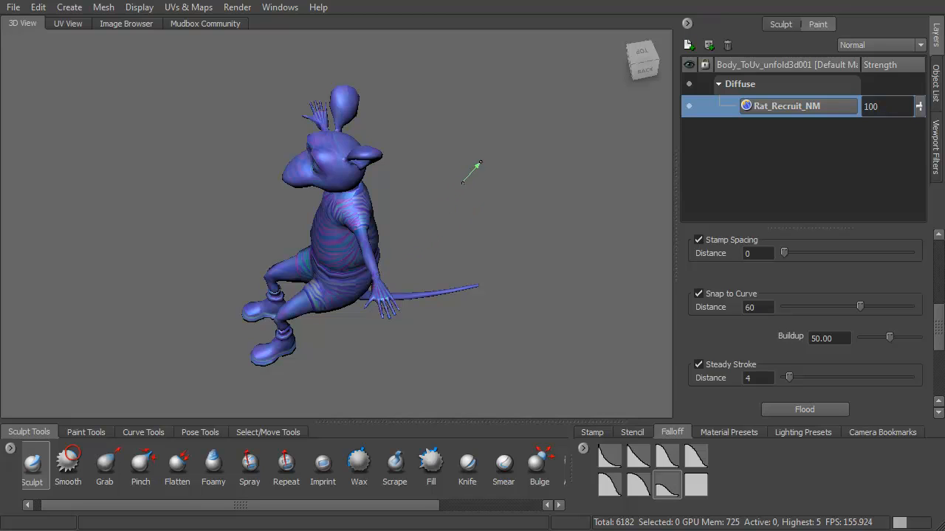
{"action": "mouse_move", "coordinate": [506, 168]}
{"action": "right_mouse_down"}
{"action": "mouse_move", "coordinate": [498, 180]}
{"action": "mouse_move", "coordinate": [506, 167]}
{"action": "right_mouse_up"}
{"action": "middle_click_drag", "start_coordinate": [454, 262], "coordinate": [428, 268], "text": "alt"}
{"action": "left_click_drag", "start_coordinate": [428, 268], "coordinate": [386, 306], "text": "alt"}
{"action": "middle_click_drag", "start_coordinate": [386, 306], "coordinate": [483, 175], "text": "alt"}
{"action": "left_click_drag", "start_coordinate": [447, 226], "coordinate": [420, 246], "text": "alt"}
{"action": "right_click_drag", "start_coordinate": [420, 246], "coordinate": [575, 327], "text": "alt"}
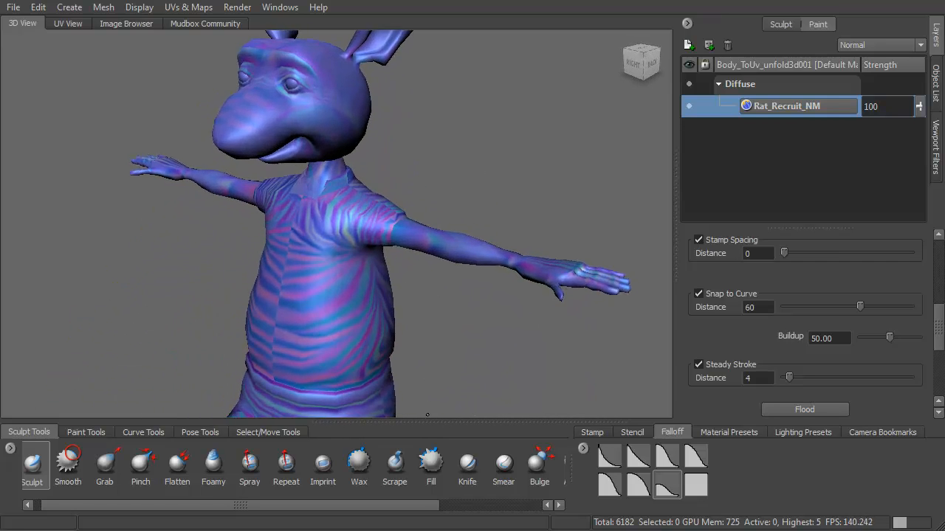
{"action": "left_click_drag", "start_coordinate": [576, 327], "coordinate": [568, 343], "text": "alt"}
{"action": "right_click_drag", "start_coordinate": [568, 343], "coordinate": [590, 304], "text": "alt"}
{"action": "right_click_drag", "start_coordinate": [432, 268], "coordinate": [462, 117], "text": "alt"}
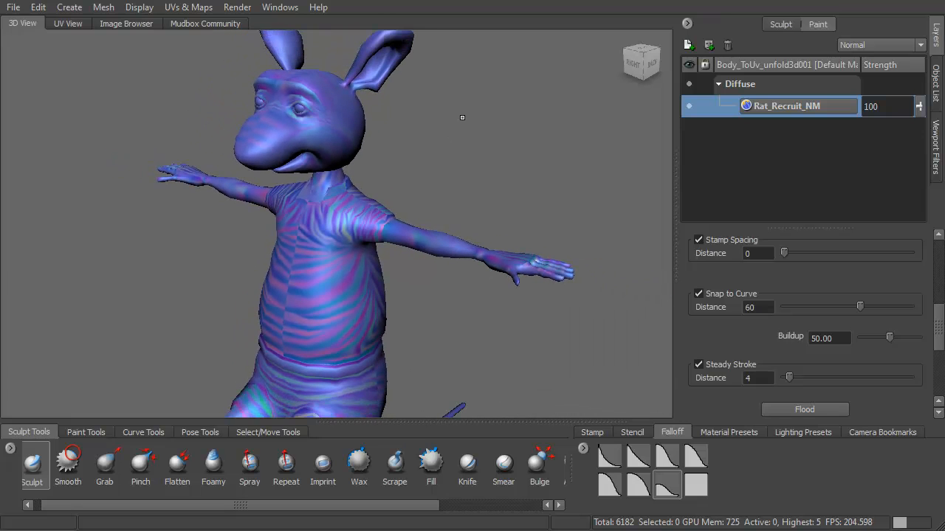
Save the current sculpt scene and start a new scene.
{"action": "left_click", "coordinate": [14, 8]}
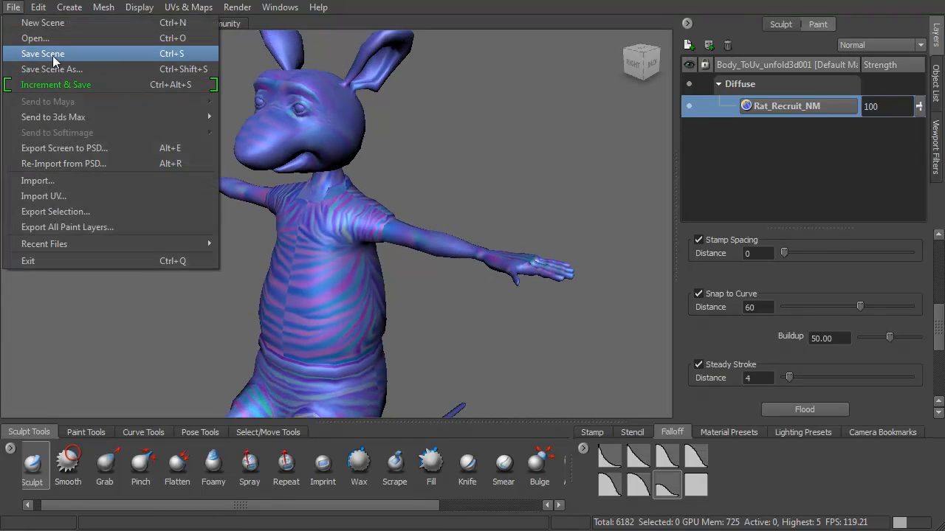
{"action": "left_click", "coordinate": [44, 53]}
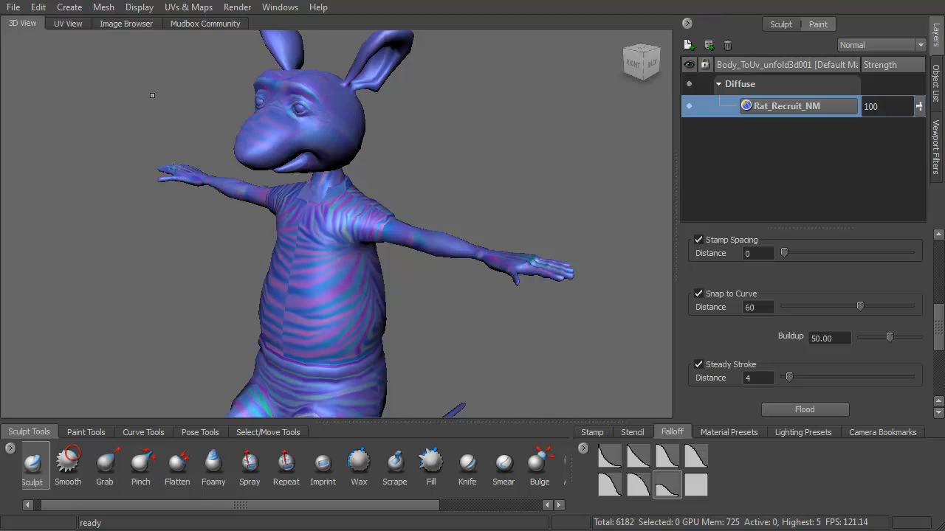
{"action": "left_click", "coordinate": [16, 8]}
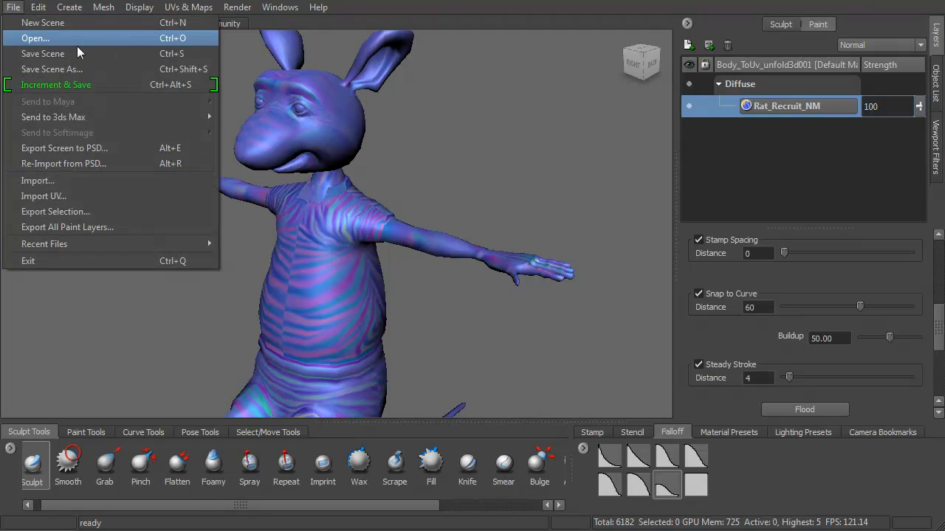
{"action": "left_click", "coordinate": [61, 26]}
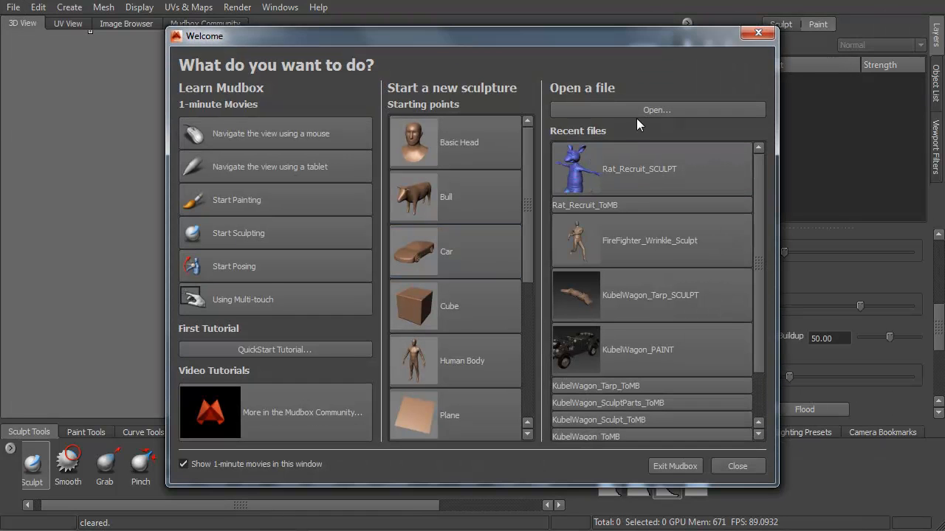
Open the rat body model and keep the mesh Body_ToUv_unfold3d001 despite its high-valence vertices.
{"action": "left_click", "coordinate": [643, 109]}
{"action": "left_click", "coordinate": [334, 118]}
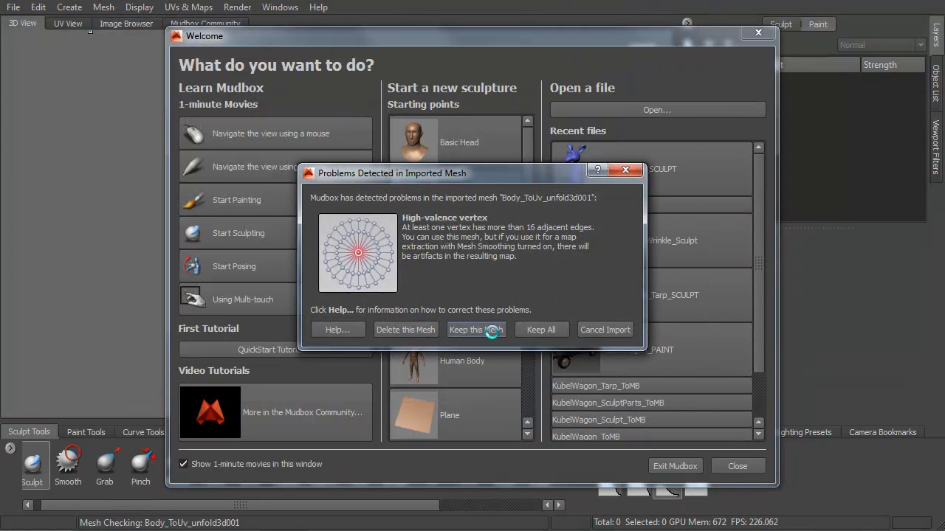
{"action": "left_click", "coordinate": [477, 329]}
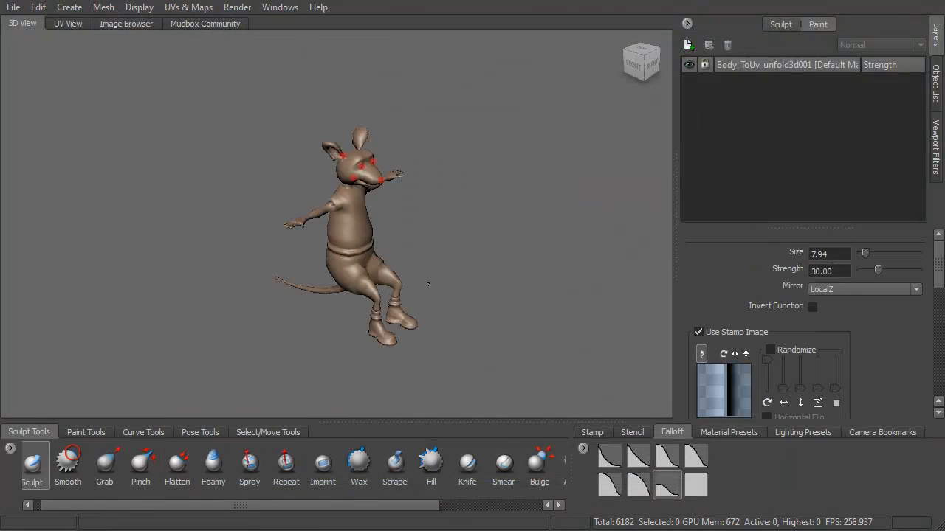
Hide the mesh error markers on the rat model.
{"action": "left_click_drag", "start_coordinate": [429, 284], "coordinate": [325, 288], "text": "alt"}
{"action": "right_click_drag", "start_coordinate": [288, 292], "coordinate": [346, 304], "text": "alt"}
{"action": "middle_click_drag", "start_coordinate": [343, 187], "coordinate": [353, 284], "text": "alt"}
{"action": "left_click", "coordinate": [139, 7]}
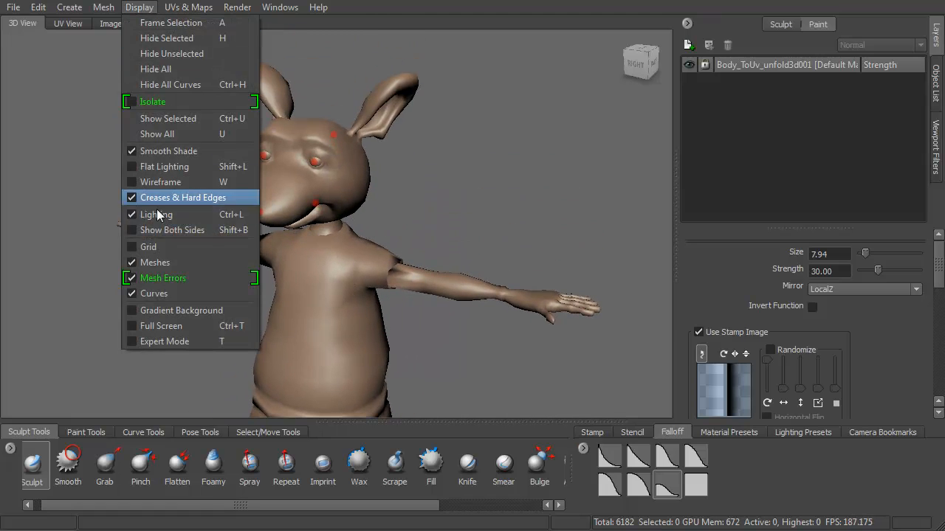
{"action": "left_click", "coordinate": [151, 276]}
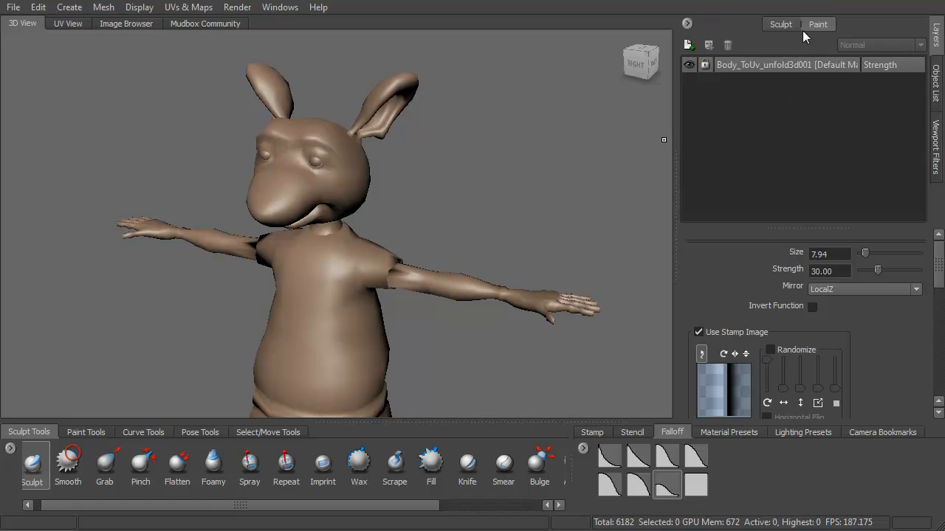
Import Rat_Recruit_NM_u1_v1.tga from the _RECRUIT_ folder as a paint layer in the Diffuse channel.
{"action": "right_click", "coordinate": [765, 94]}
{"action": "left_click", "coordinate": [818, 327]}
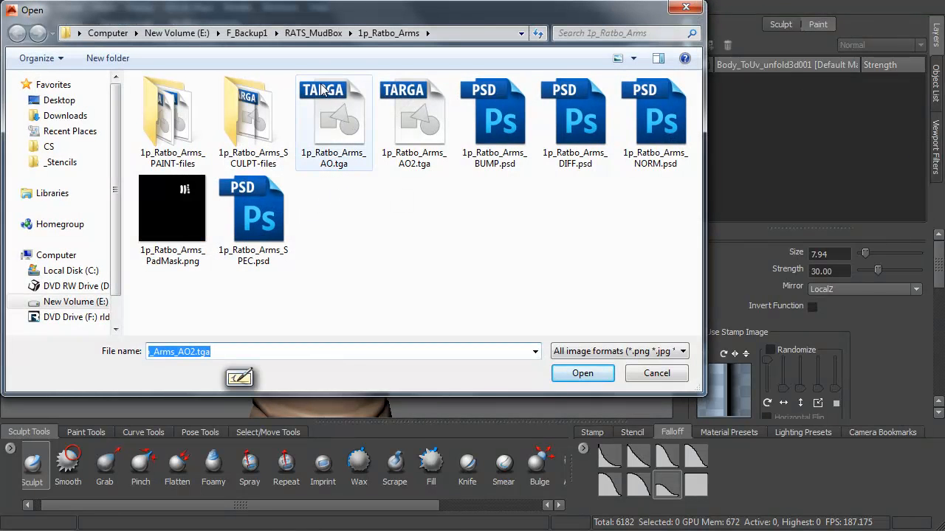
{"action": "left_click", "coordinate": [66, 130]}
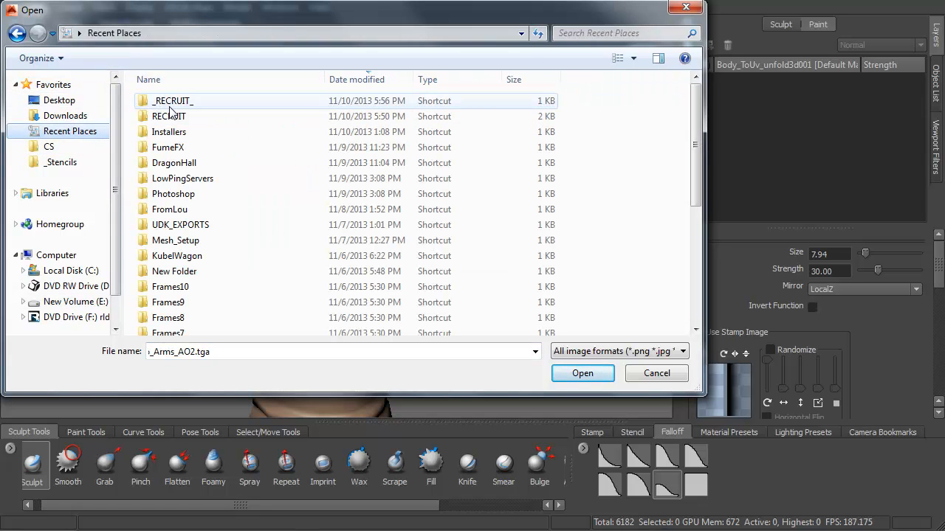
{"action": "double_click", "coordinate": [155, 97]}
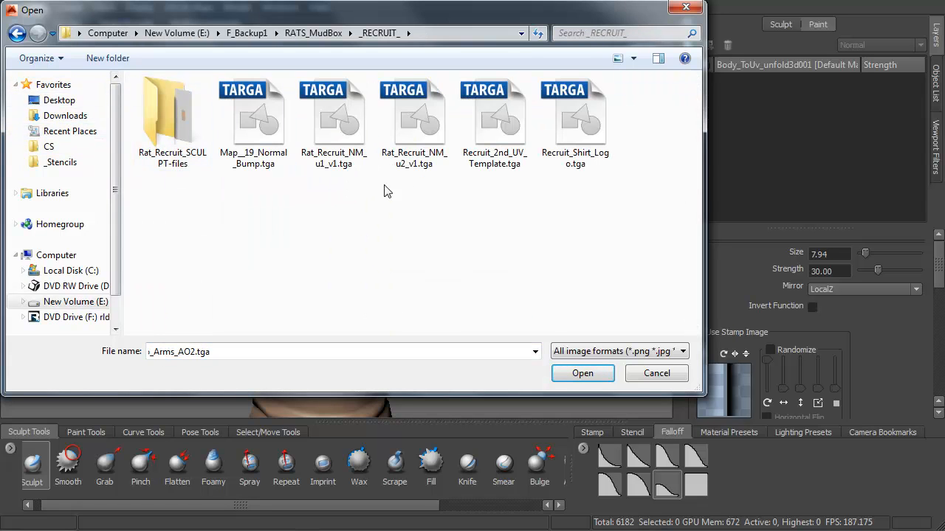
{"action": "left_click", "coordinate": [322, 121]}
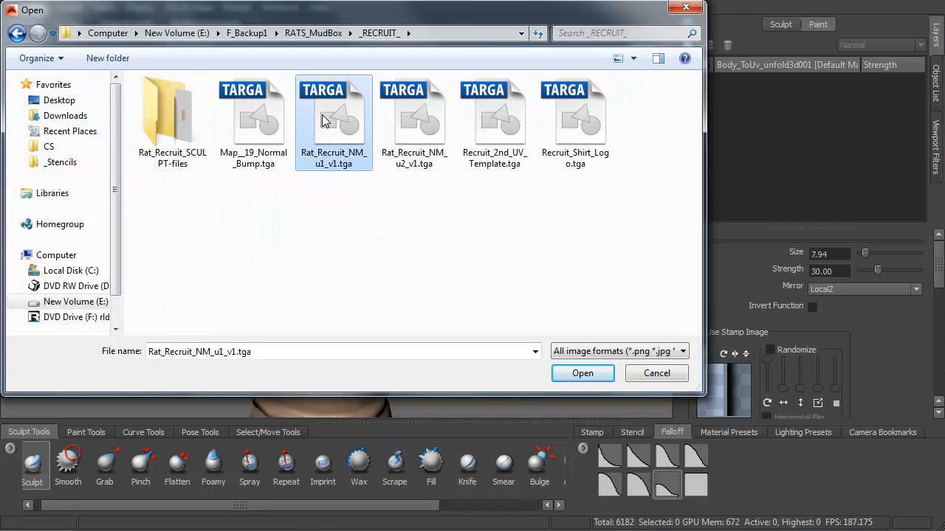
{"action": "left_click", "coordinate": [582, 373]}
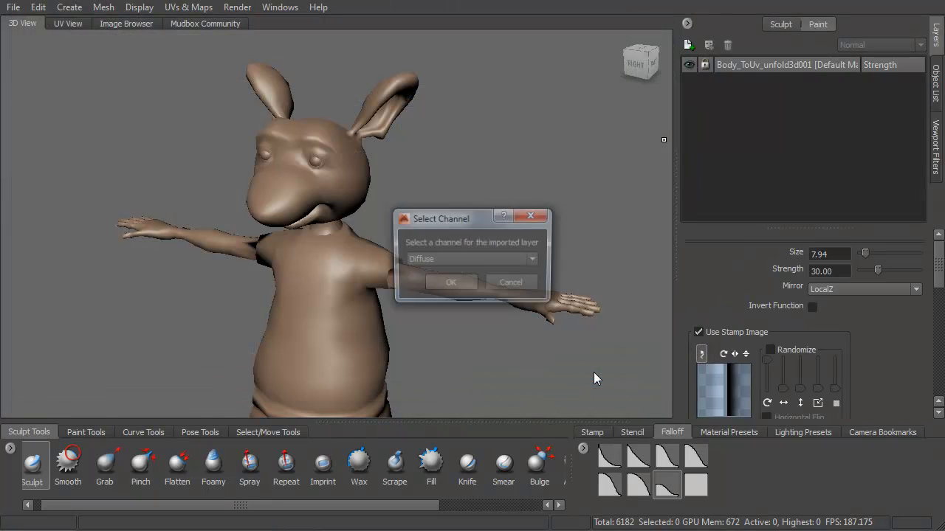
{"action": "left_click", "coordinate": [455, 285]}
Examine the normal map colours and seams around the sleeve opening and upper arm, including with flat lighting.
{"action": "left_click_drag", "start_coordinate": [446, 277], "coordinate": [352, 298], "text": "alt"}
{"action": "right_click_drag", "start_coordinate": [352, 298], "coordinate": [386, 312], "text": "alt"}
{"action": "middle_click_drag", "start_coordinate": [386, 312], "coordinate": [403, 241], "text": "alt"}
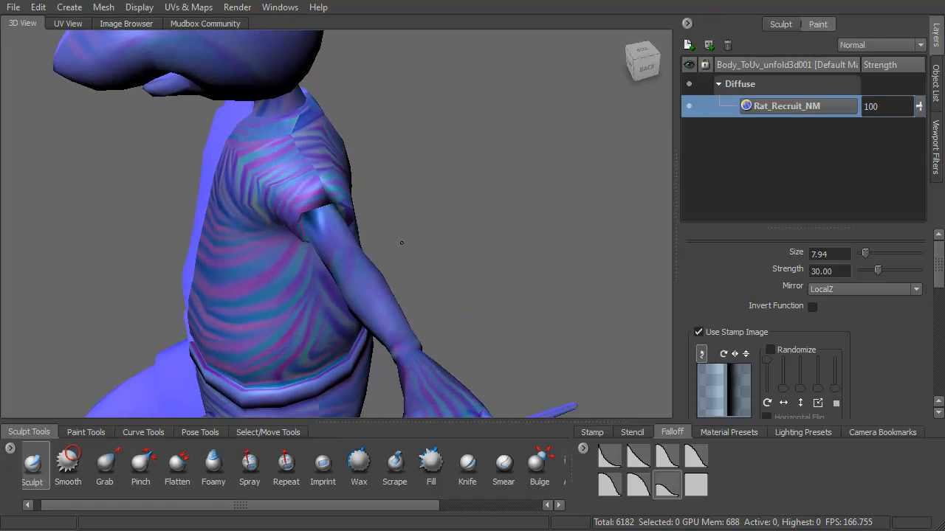
{"action": "left_click_drag", "start_coordinate": [403, 241], "coordinate": [346, 236], "text": "alt"}
{"action": "right_click_drag", "start_coordinate": [346, 236], "coordinate": [361, 343], "text": "alt"}
{"action": "middle_click_drag", "start_coordinate": [361, 343], "coordinate": [401, 265], "text": "alt"}
{"action": "right_click_drag", "start_coordinate": [401, 264], "coordinate": [409, 317], "text": "alt"}
{"action": "left_click_drag", "start_coordinate": [409, 317], "coordinate": [429, 281], "text": "alt"}
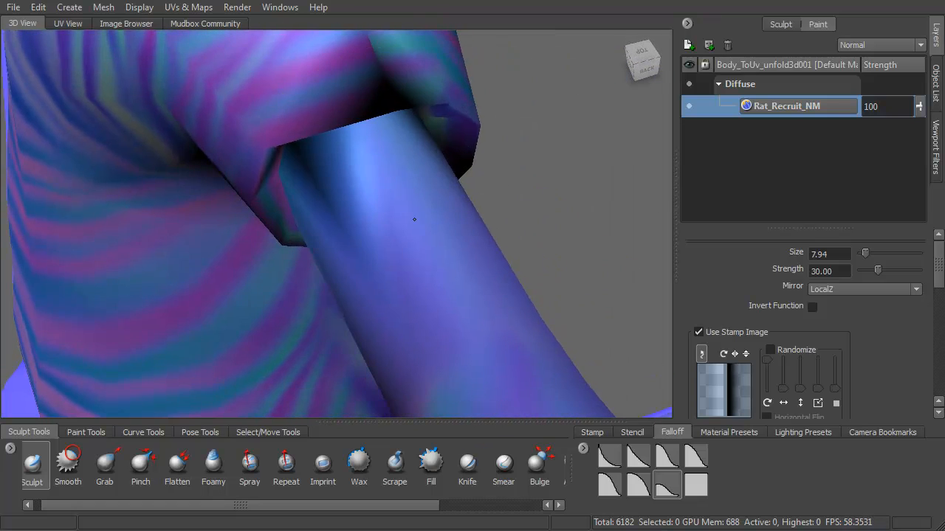
{"action": "left_click_drag", "start_coordinate": [414, 219], "coordinate": [397, 259], "text": "alt"}
{"action": "right_click", "coordinate": [519, 177]}
{"action": "right_click_drag", "start_coordinate": [502, 157], "coordinate": [493, 153]}
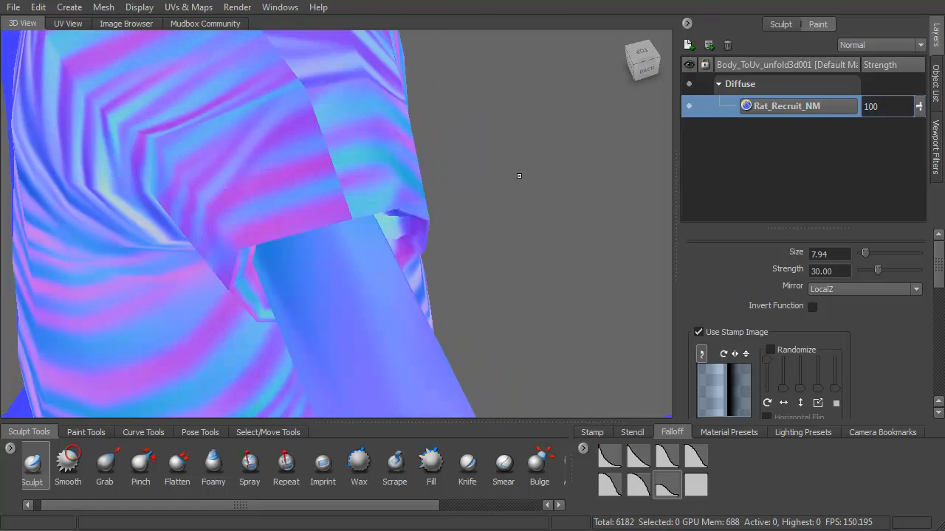
{"action": "left_click_drag", "start_coordinate": [446, 177], "coordinate": [386, 232], "text": "alt"}
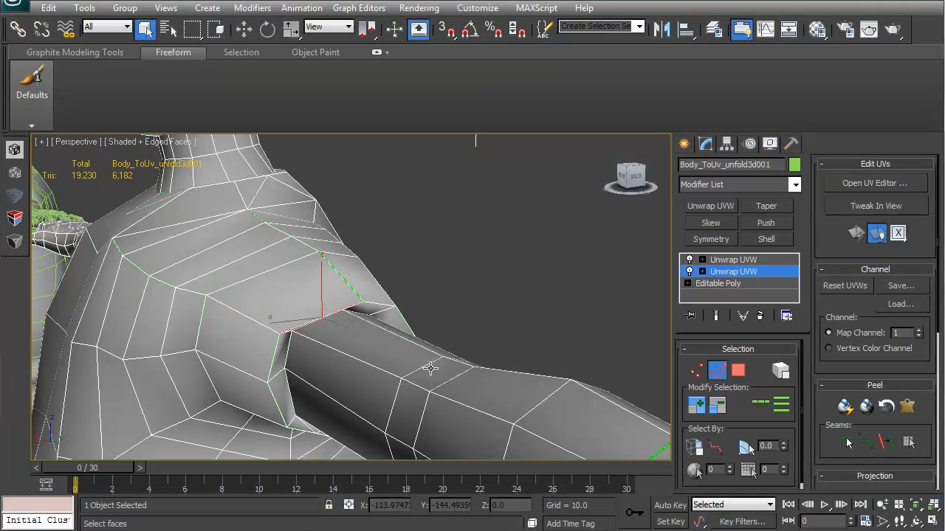
Switch to 3ds Max and select a polygon on the inner rim of the sleeve opening at the Editable Poly level.
{"action": "middle_click_drag", "start_coordinate": [431, 368], "coordinate": [288, 358], "text": "alt"}
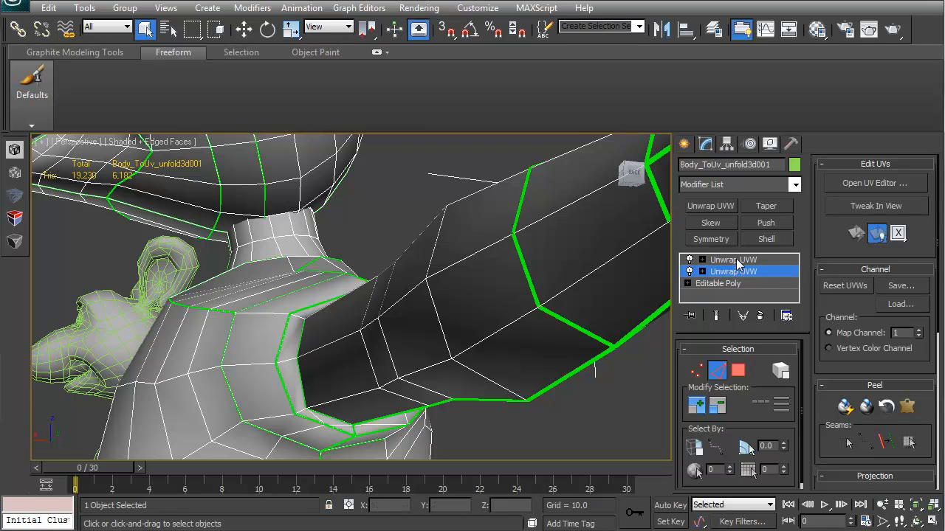
{"action": "middle_click_drag", "start_coordinate": [409, 368], "coordinate": [515, 276]}
{"action": "left_click", "coordinate": [734, 284]}
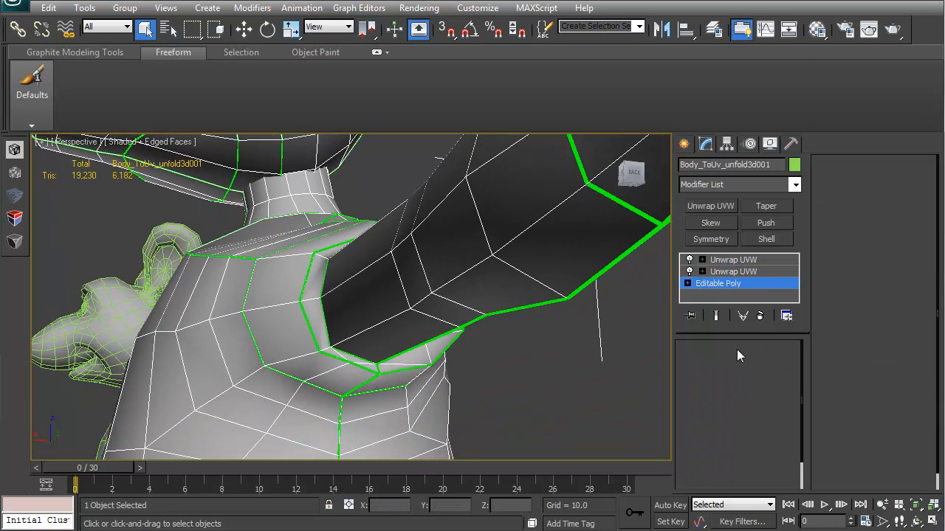
{"action": "left_click", "coordinate": [754, 365]}
{"action": "left_click", "coordinate": [313, 315]}
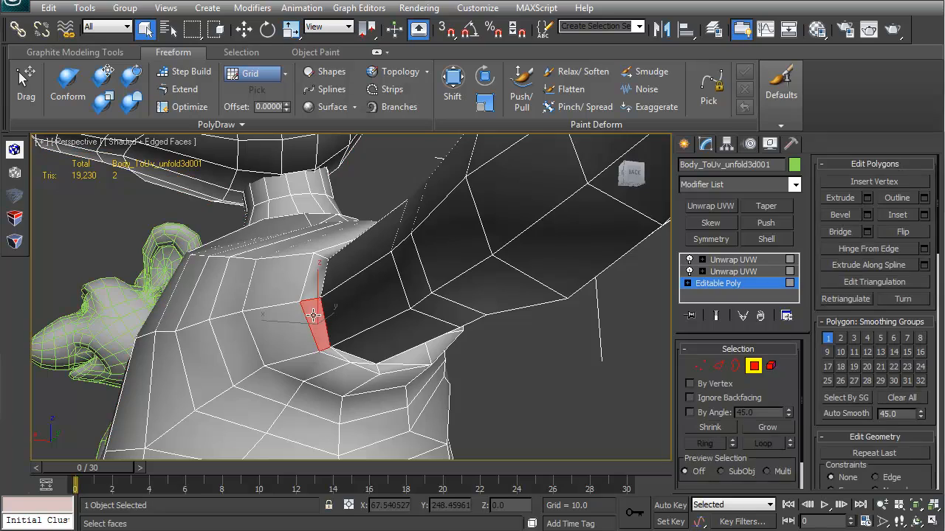
Select the full ring of inner-rim polygons around both sleeve openings, leaving out the stray shoulder polygon.
{"action": "middle_click_drag", "start_coordinate": [311, 280], "coordinate": [313, 316], "text": "alt"}
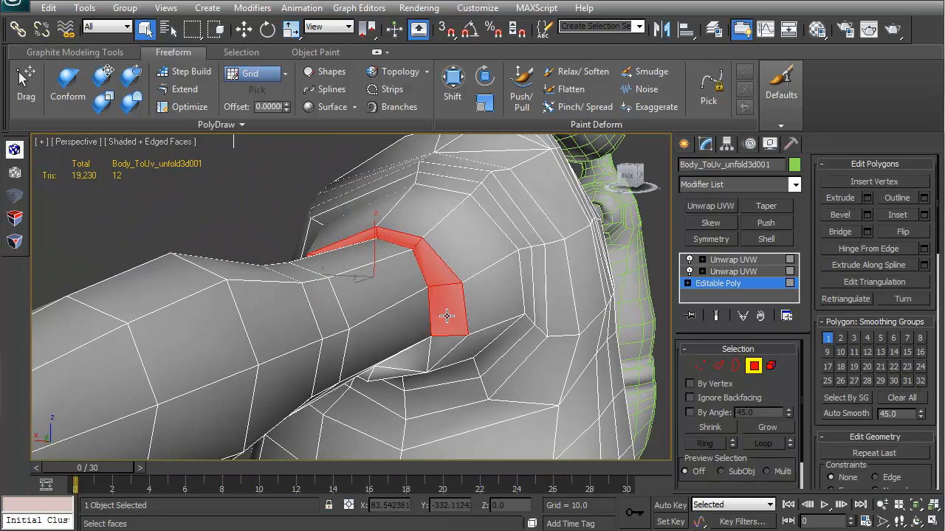
{"action": "middle_click_drag", "start_coordinate": [389, 374], "coordinate": [451, 305], "text": "alt"}
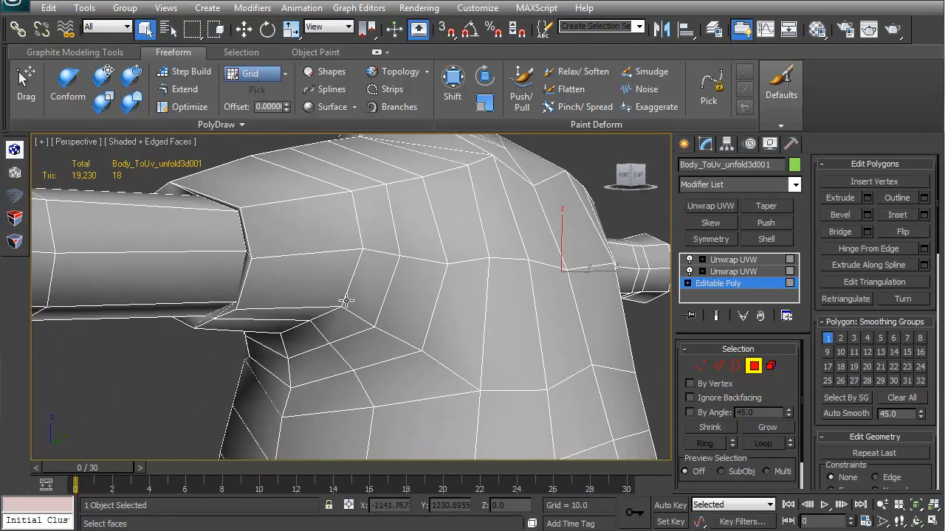
{"action": "middle_click_drag", "start_coordinate": [316, 313], "coordinate": [339, 292], "text": "alt"}
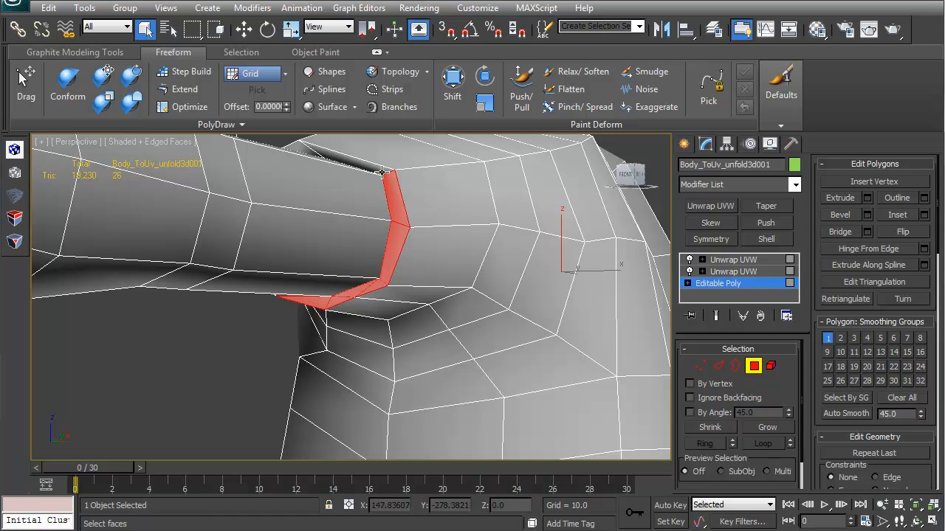
{"action": "middle_click_drag", "start_coordinate": [358, 183], "coordinate": [551, 197], "text": "alt"}
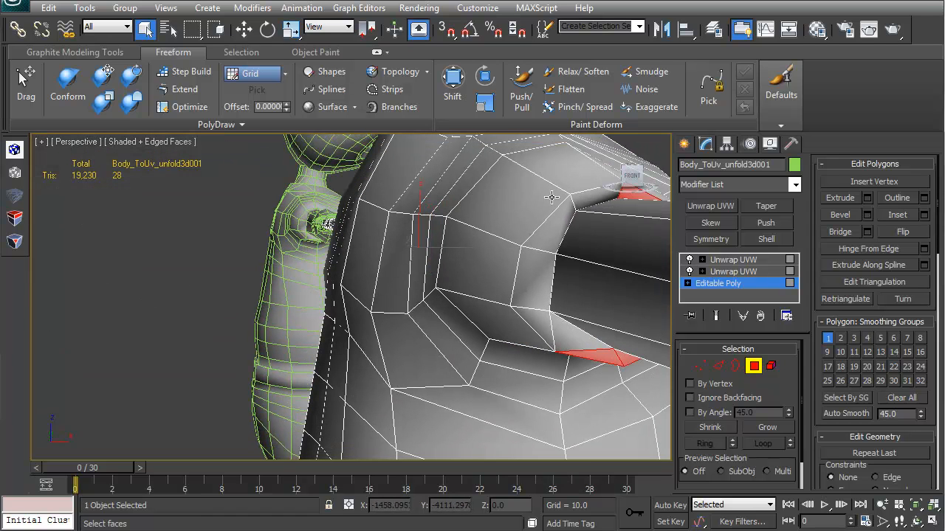
{"action": "left_click", "coordinate": [592, 203], "text": "ctrl"}
{"action": "left_click", "coordinate": [533, 226], "text": "ctrl"}
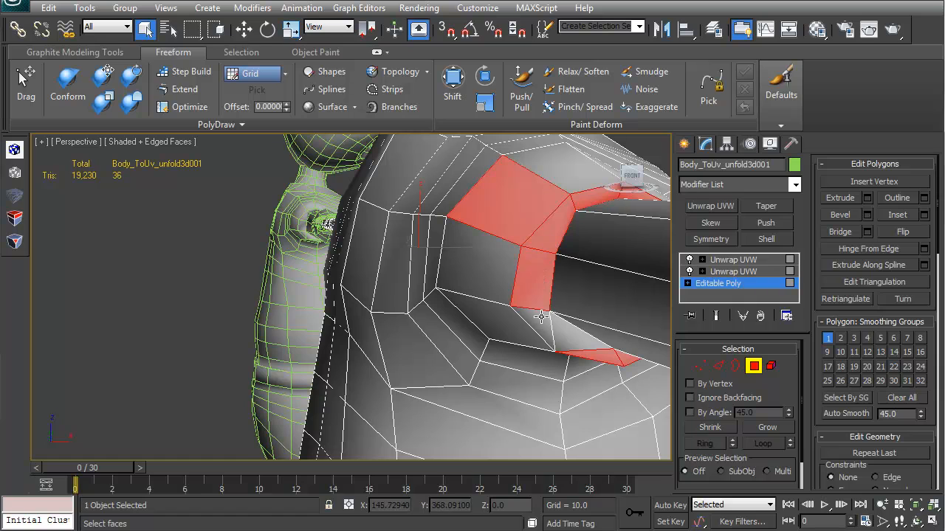
{"action": "left_click", "coordinate": [520, 212], "text": "alt"}
{"action": "middle_click_drag", "start_coordinate": [546, 347], "coordinate": [386, 354], "text": "alt"}
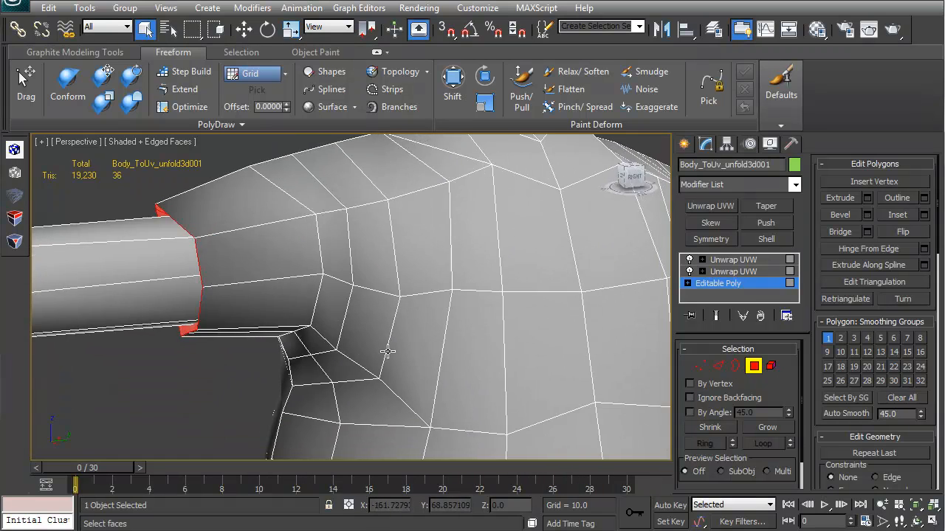
Take the selected sleeve-rim polygons out of smoothing group 1 and assign them to smoothing group 3 only.
{"action": "scroll", "coordinate": [516, 340], "scroll_direction": "down", "scroll_amount": 6}
{"action": "left_click", "coordinate": [829, 337]}
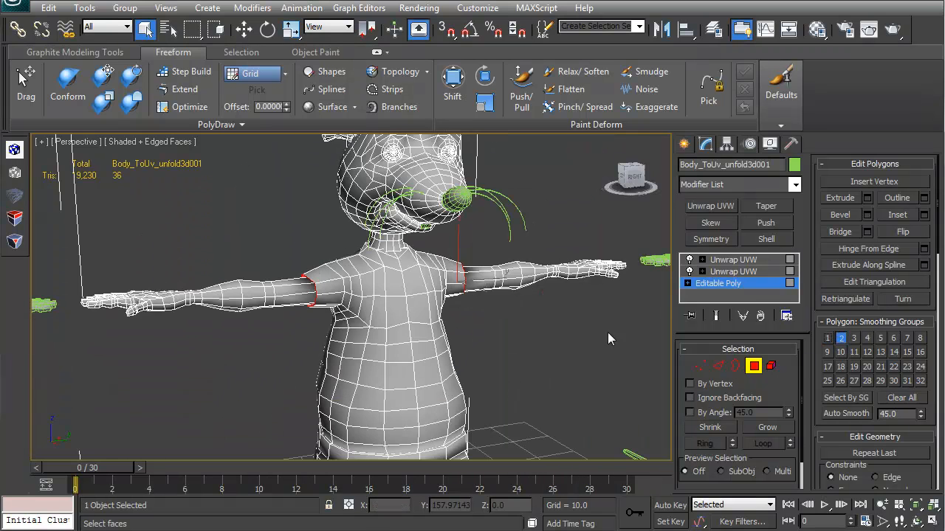
{"action": "left_click", "coordinate": [566, 335]}
{"action": "middle_click_drag", "start_coordinate": [565, 335], "coordinate": [538, 324], "text": "alt"}
{"action": "key", "text": "ctrl+z"}
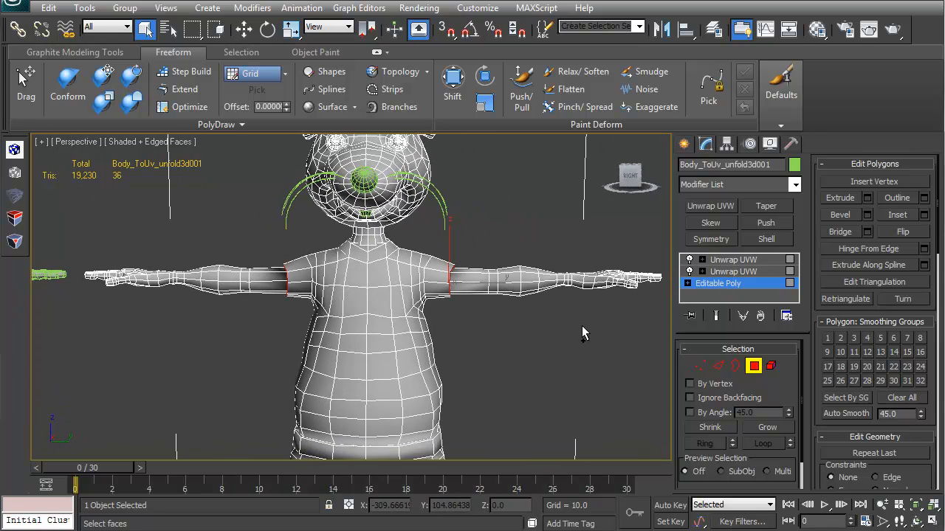
{"action": "left_click", "coordinate": [841, 337]}
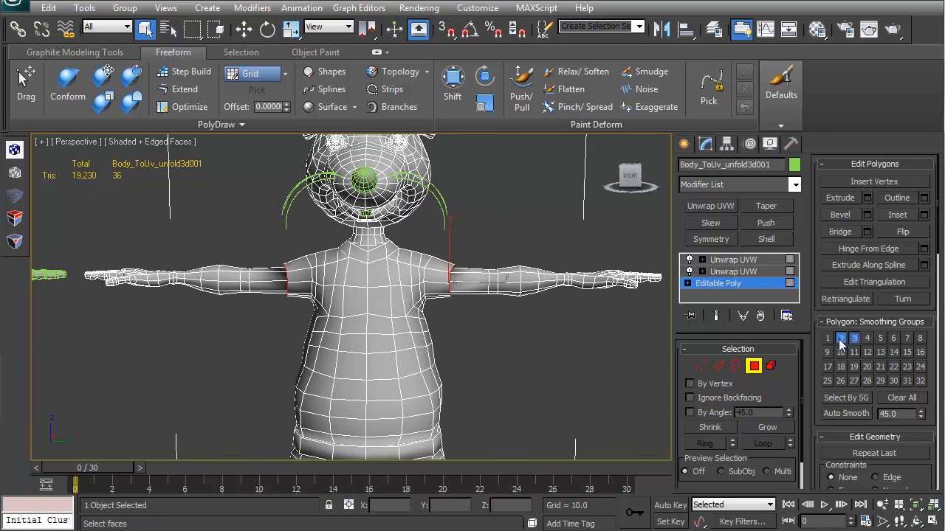
Select the polygons of both arms from the sleeve rims to the hands and place them in smoothing group 2.
{"action": "middle_click_drag", "start_coordinate": [590, 347], "coordinate": [405, 234], "text": "alt"}
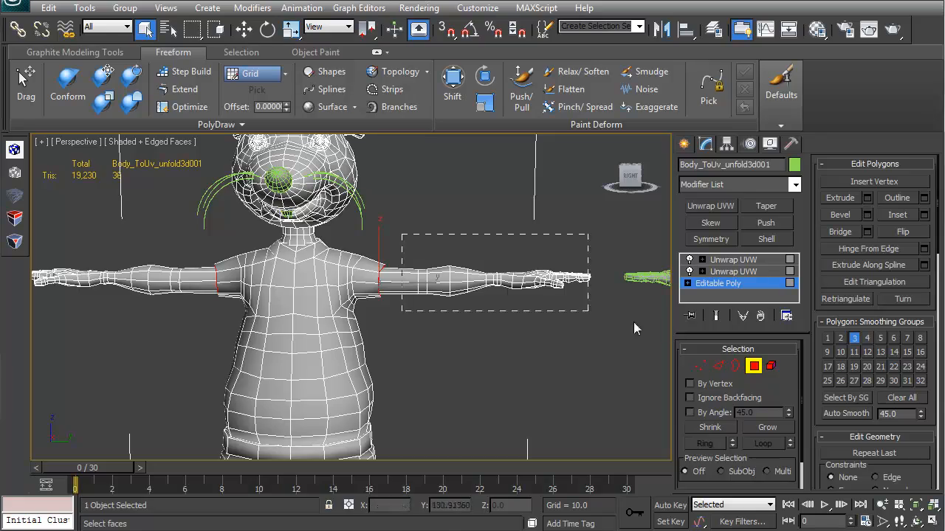
{"action": "left_click_drag", "start_coordinate": [633, 329], "coordinate": [631, 330]}
{"action": "middle_click_drag", "start_coordinate": [257, 338], "coordinate": [225, 268], "text": "alt"}
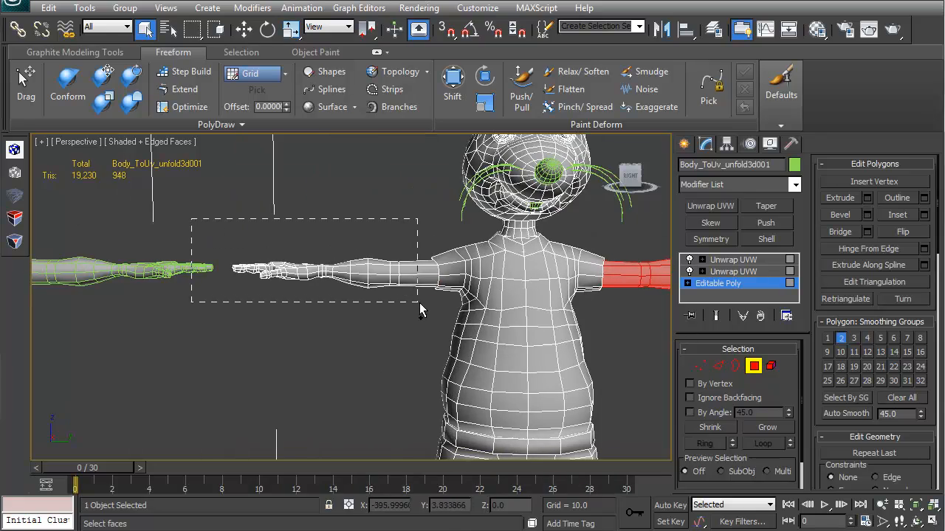
{"action": "left_click_drag", "start_coordinate": [419, 302], "coordinate": [419, 303], "text": "ctrl"}
{"action": "middle_click_drag", "start_coordinate": [419, 302], "coordinate": [724, 314], "text": "alt"}
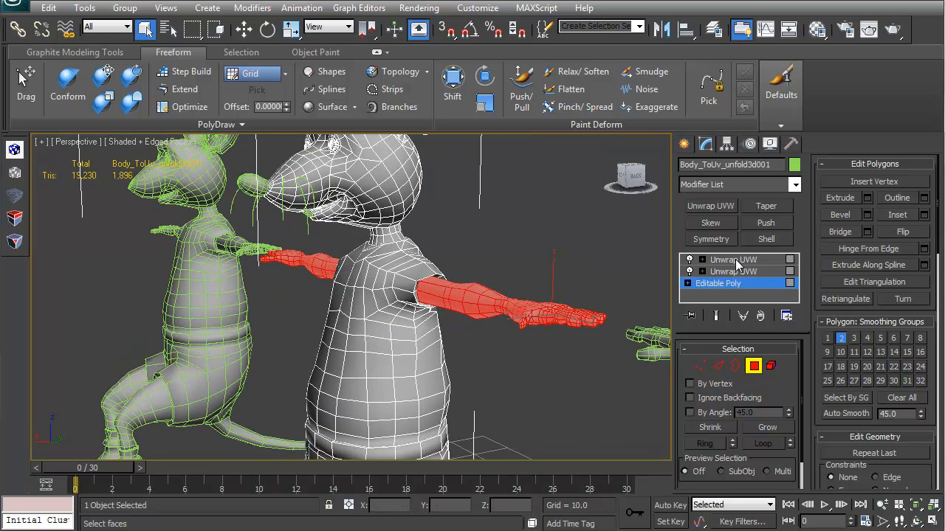
Return to the top Unwrap UVW modifier and export the body as ASE over the existing Rat_Recruit file in the RECRUIT folder.
{"action": "left_click", "coordinate": [753, 366]}
{"action": "left_click", "coordinate": [733, 260]}
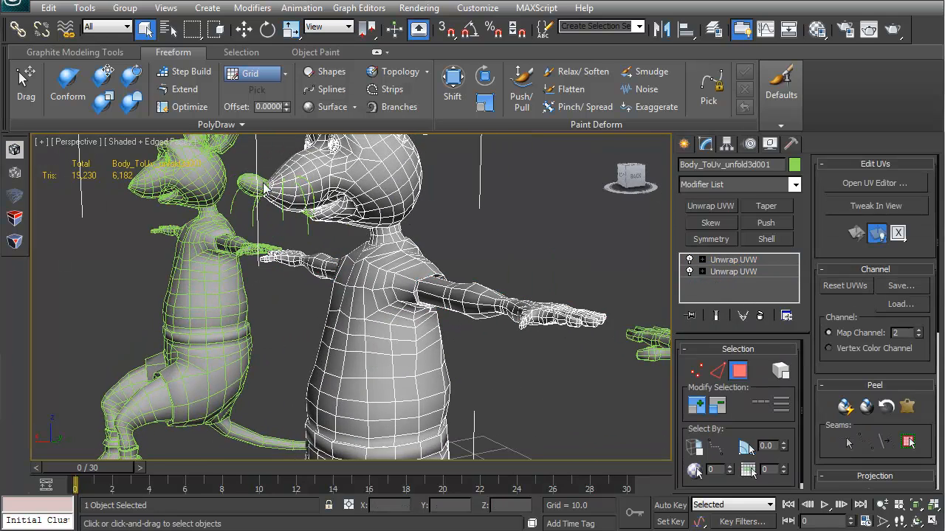
{"action": "left_click", "coordinate": [23, 6]}
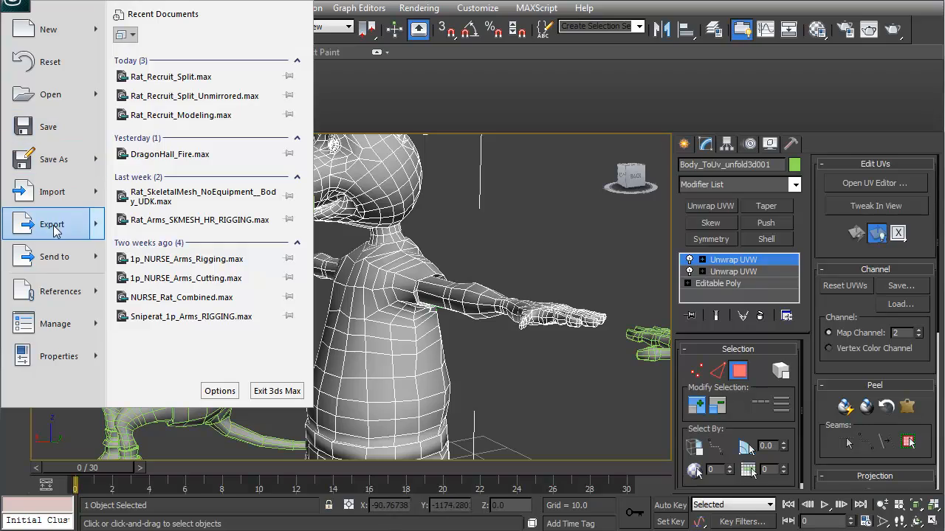
{"action": "mouse_move", "coordinate": [98, 226]}
{"action": "left_click", "coordinate": [177, 96]}
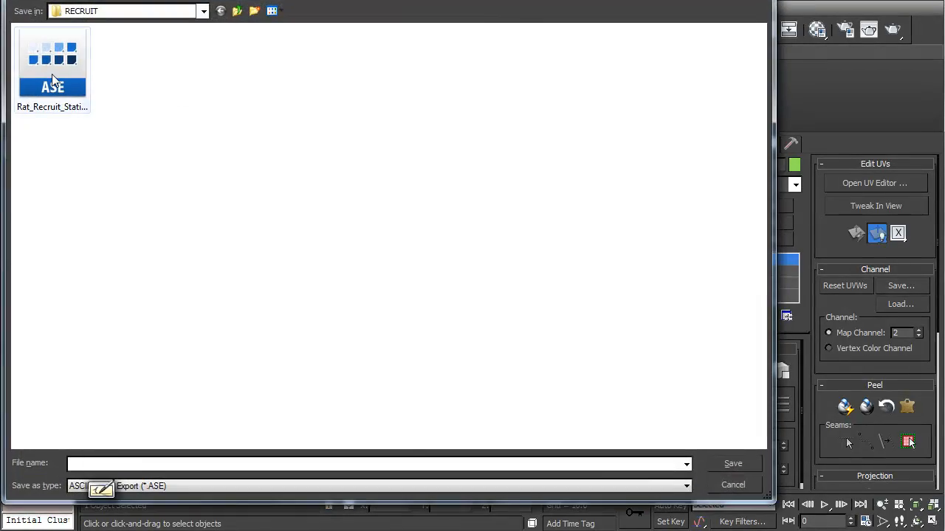
{"action": "double_click", "coordinate": [52, 74]}
{"action": "left_click", "coordinate": [774, 403]}
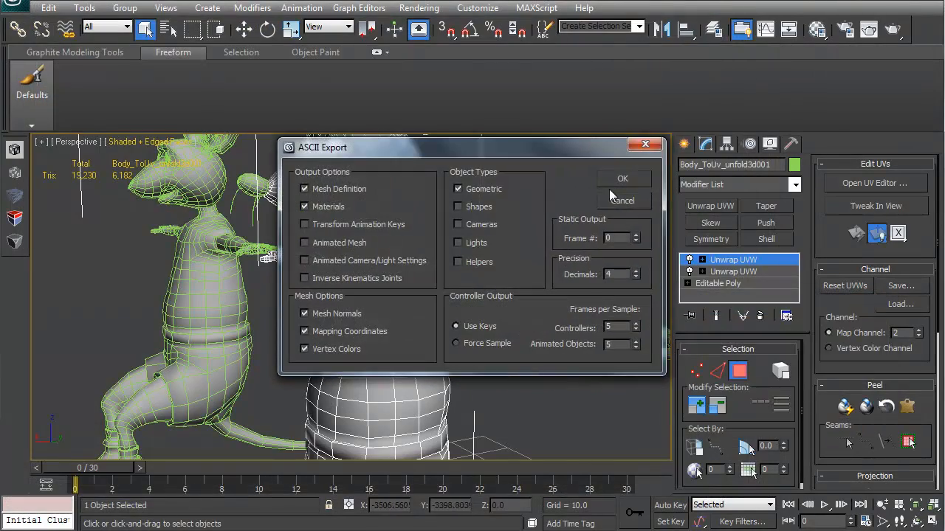
{"action": "left_click", "coordinate": [617, 179]}
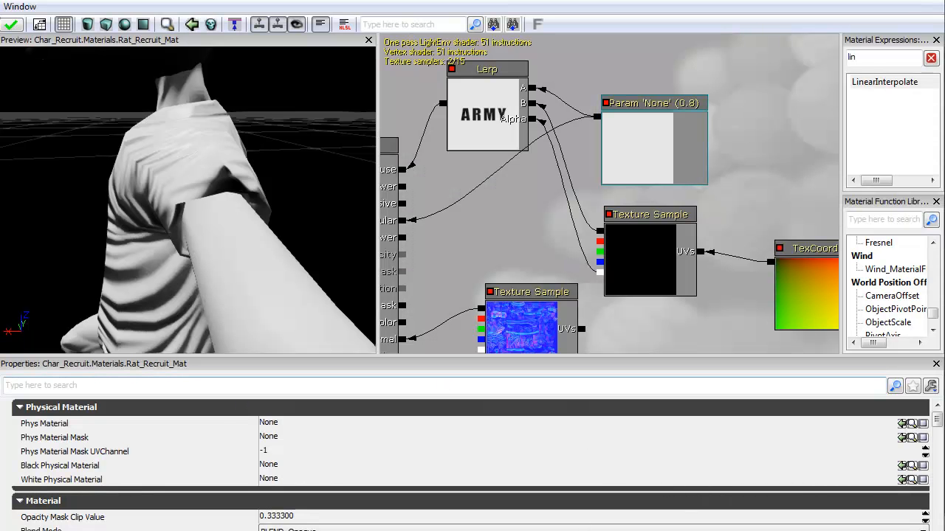
Switch to UDK's Content Browser and reimport the Rat_Recruit_StaticTest static mesh in the Char_Recruit Mesh group.
{"action": "left_click", "coordinate": [247, 530]}
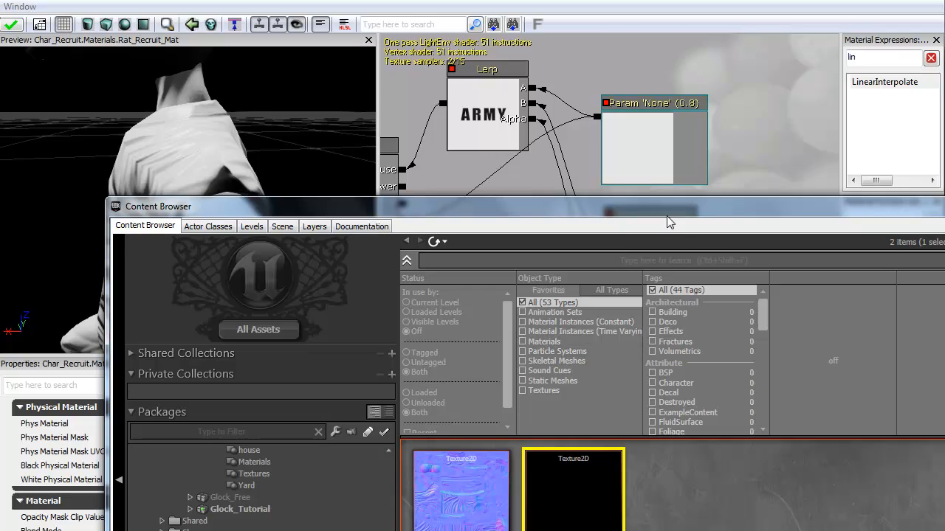
{"action": "left_click_drag", "start_coordinate": [668, 217], "coordinate": [544, 0]}
{"action": "left_click", "coordinate": [68, 423]}
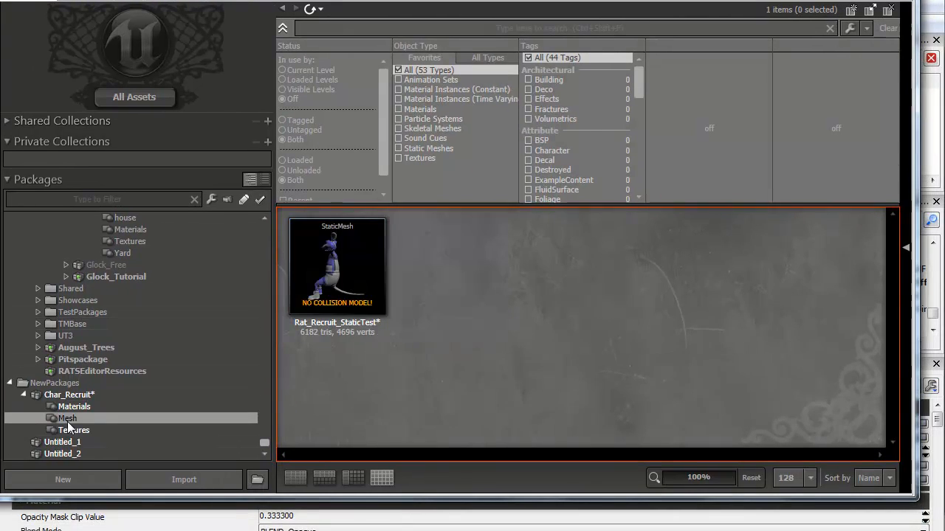
{"action": "right_click", "coordinate": [320, 257]}
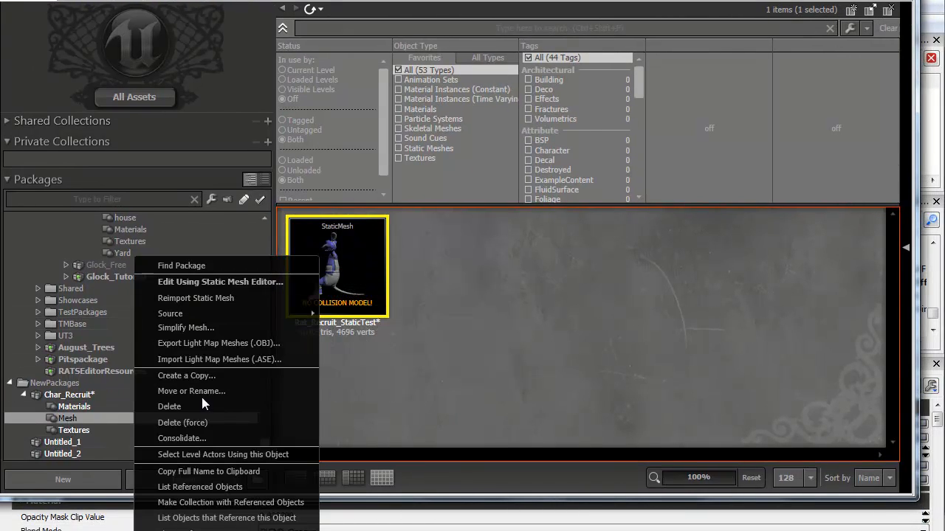
{"action": "left_click", "coordinate": [222, 299]}
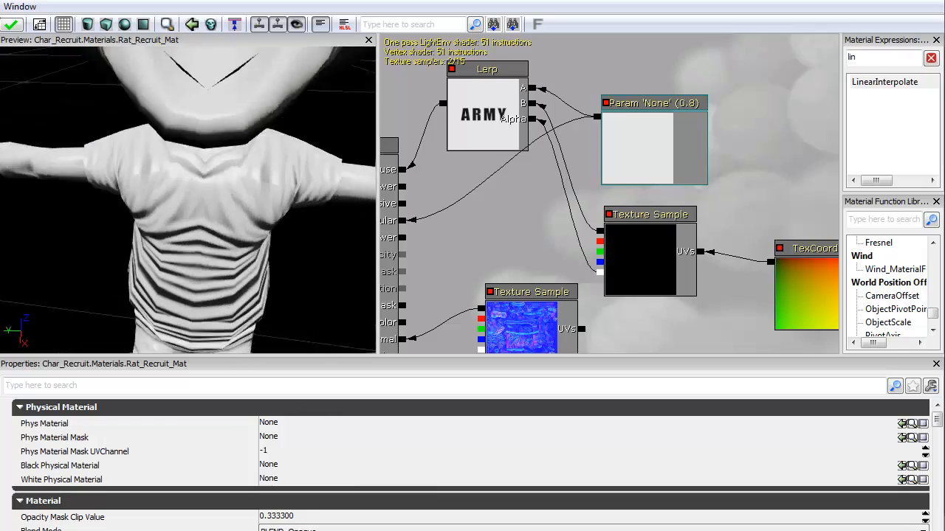
Examine the reimported rat's sleeve shading, shirt folds and whole body from the front, back, above and below in the material preview.
{"action": "left_click_drag", "start_coordinate": [189, 199], "coordinate": [218, 198]}
{"action": "right_click_drag", "start_coordinate": [217, 198], "coordinate": [214, 255]}
{"action": "left_click_drag", "start_coordinate": [214, 255], "coordinate": [17, 137]}
{"action": "right_click_drag", "start_coordinate": [17, 137], "coordinate": [19, 181]}
{"action": "left_click_drag", "start_coordinate": [18, 180], "coordinate": [66, 347]}
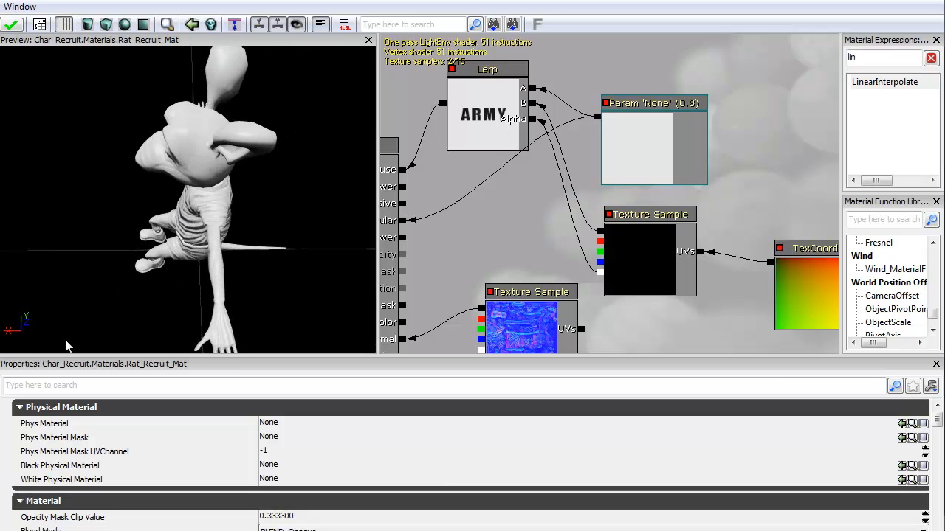
{"action": "left_click_drag", "start_coordinate": [280, 220], "coordinate": [67, 196]}
{"action": "left_click_drag", "start_coordinate": [184, 196], "coordinate": [314, 166]}
{"action": "left_click_drag", "start_coordinate": [221, 184], "coordinate": [266, 196]}
{"action": "right_click_drag", "start_coordinate": [266, 196], "coordinate": [258, 166]}
{"action": "left_click_drag", "start_coordinate": [259, 166], "coordinate": [284, 177]}
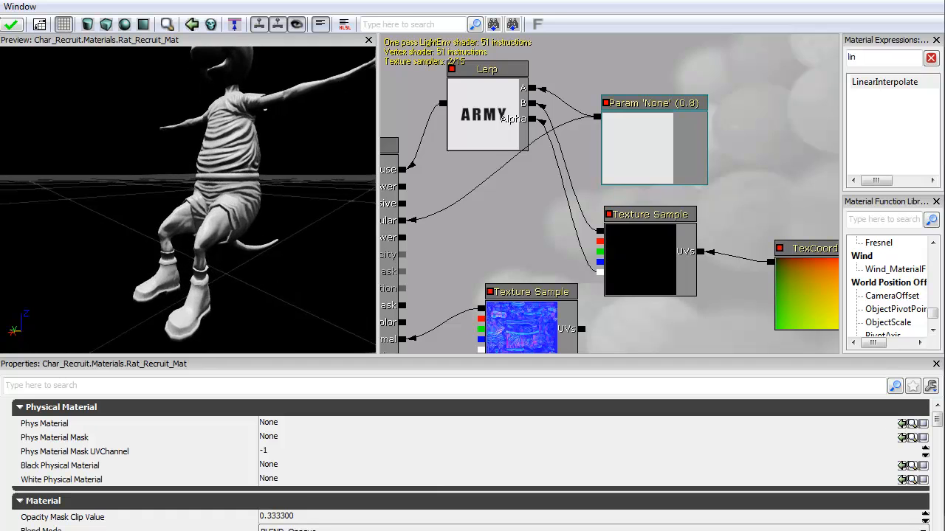
{"action": "left_click_drag", "start_coordinate": [185, 207], "coordinate": [236, 159]}
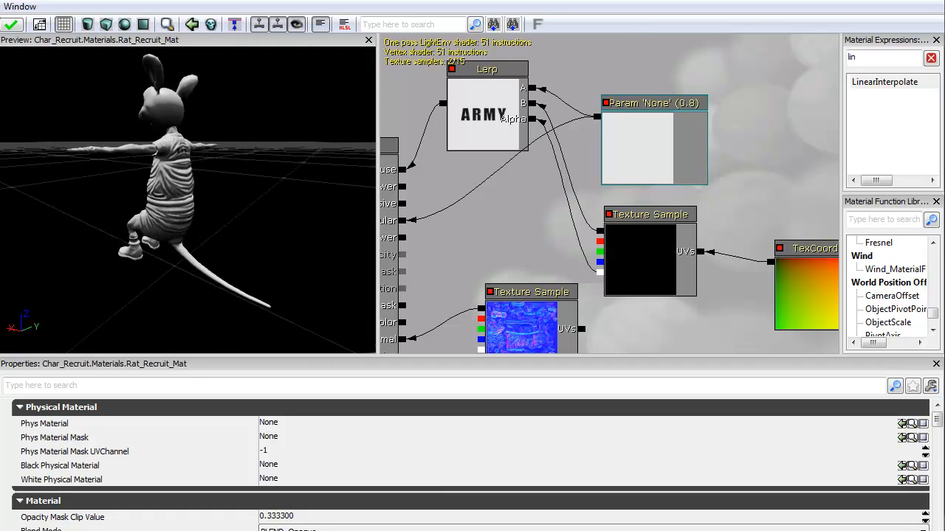
{"action": "left_click_drag", "start_coordinate": [184, 199], "coordinate": [221, 185]}
{"action": "right_click_drag", "start_coordinate": [185, 200], "coordinate": [184, 159]}
{"action": "left_click_drag", "start_coordinate": [184, 159], "coordinate": [259, 166]}
{"action": "mouse_move", "coordinate": [176, 135]}
{"action": "left_mouse_down"}
{"action": "mouse_move", "coordinate": [206, 147]}
{"action": "mouse_move", "coordinate": [176, 136]}
{"action": "left_mouse_up"}
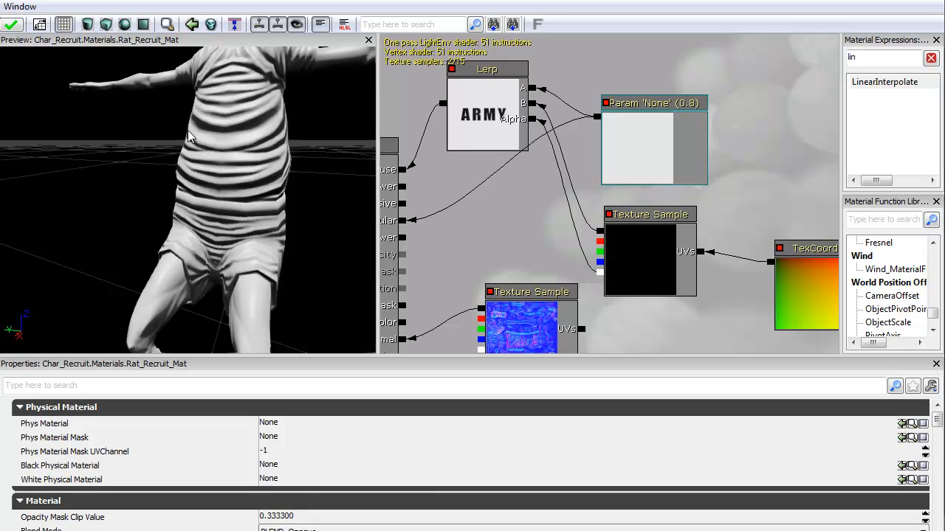
{"action": "left_click_drag", "start_coordinate": [169, 178], "coordinate": [4, 92]}
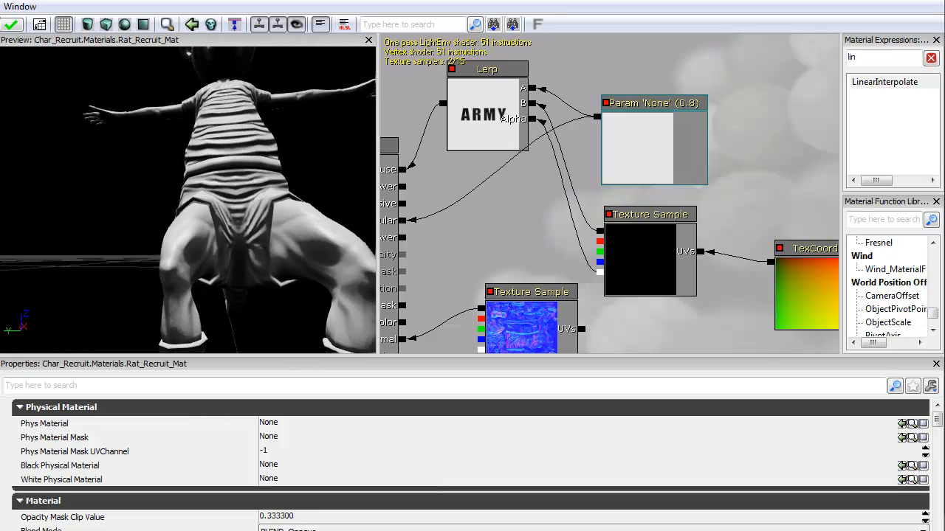
{"action": "right_click_drag", "start_coordinate": [166, 159], "coordinate": [166, 196]}
{"action": "left_click_drag", "start_coordinate": [167, 196], "coordinate": [216, 237]}
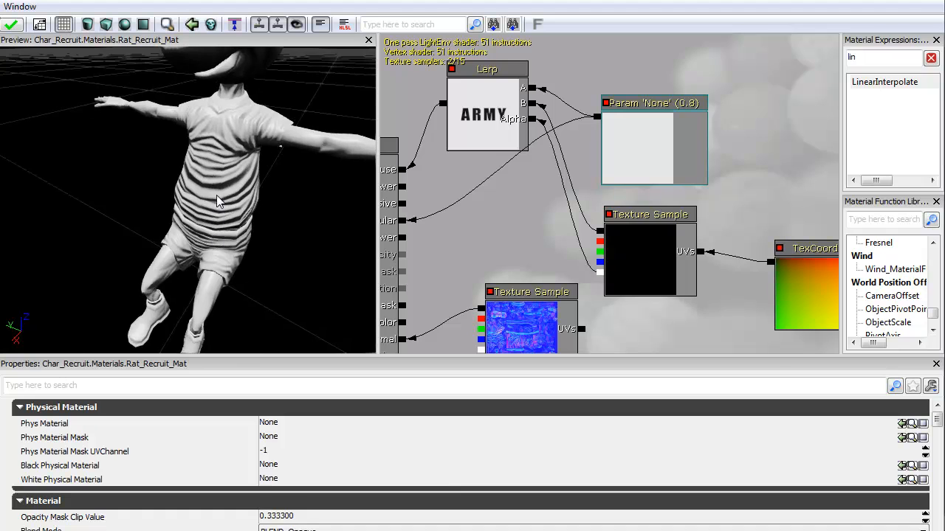
{"action": "right_click_drag", "start_coordinate": [218, 199], "coordinate": [219, 233]}
{"action": "left_click_drag", "start_coordinate": [224, 230], "coordinate": [335, 181]}
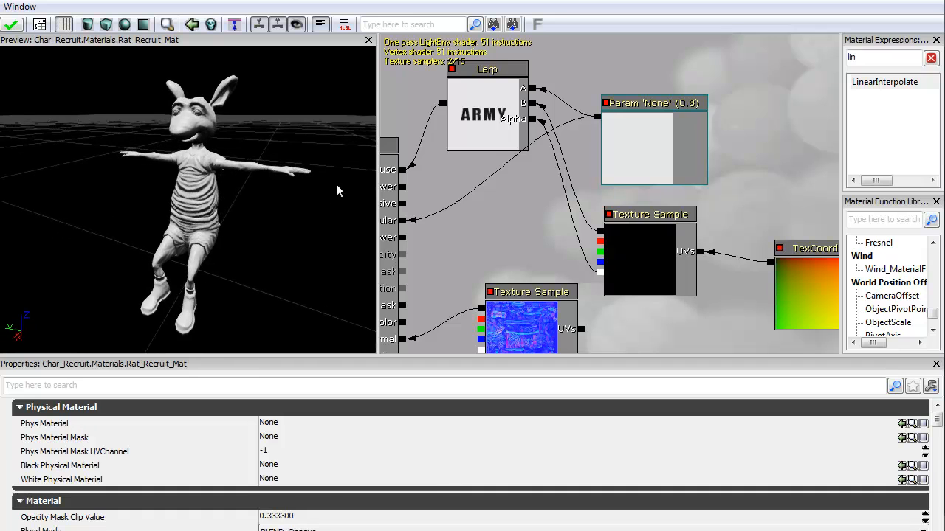
{"action": "right_click_drag", "start_coordinate": [335, 180], "coordinate": [335, 140]}
{"action": "left_click_drag", "start_coordinate": [335, 181], "coordinate": [147, 53]}
{"action": "right_click_drag", "start_coordinate": [207, 135], "coordinate": [207, 185]}
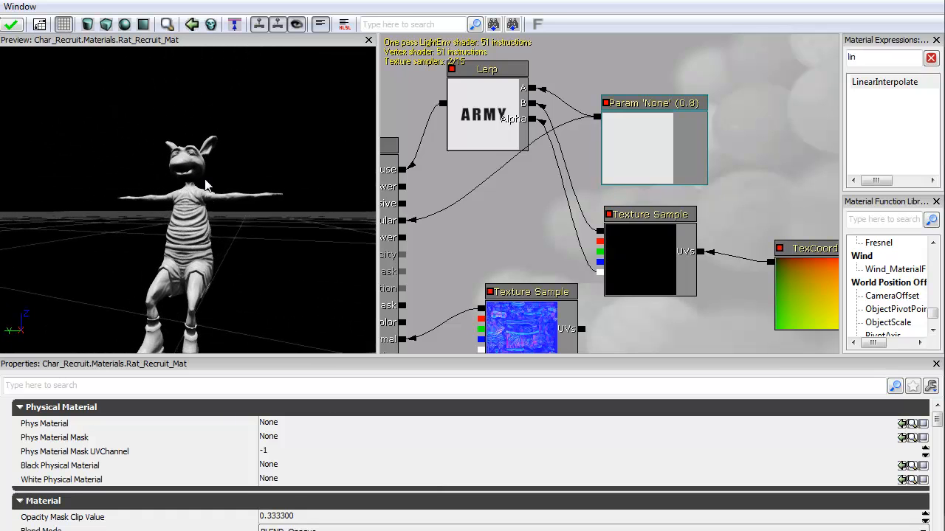
{"action": "left_click_drag", "start_coordinate": [207, 185], "coordinate": [195, 253]}
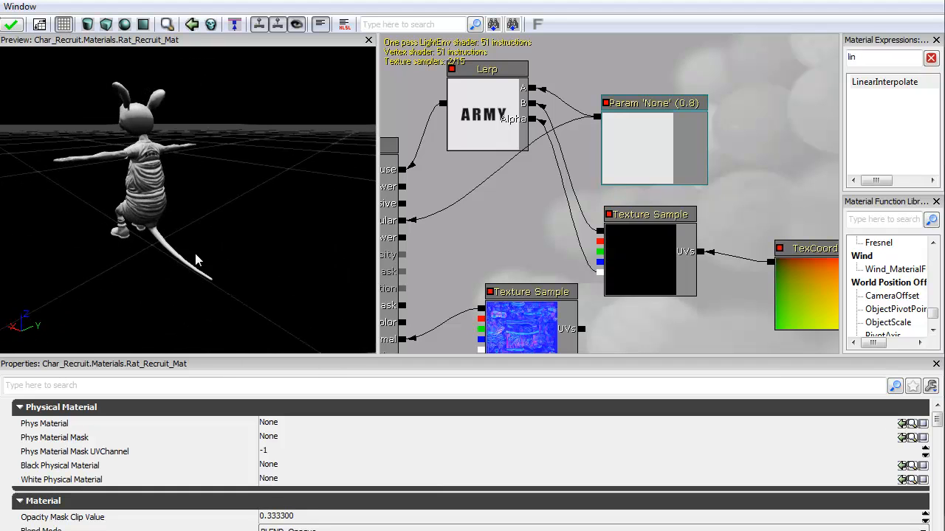
Inspect the ARMY logo on the shirt's back with the Lerp node selected, and switch to Photoshop to view the template's Alpha 1 channel.
{"action": "left_click", "coordinate": [511, 119]}
{"action": "left_click_drag", "start_coordinate": [96, 223], "coordinate": [69, 227]}
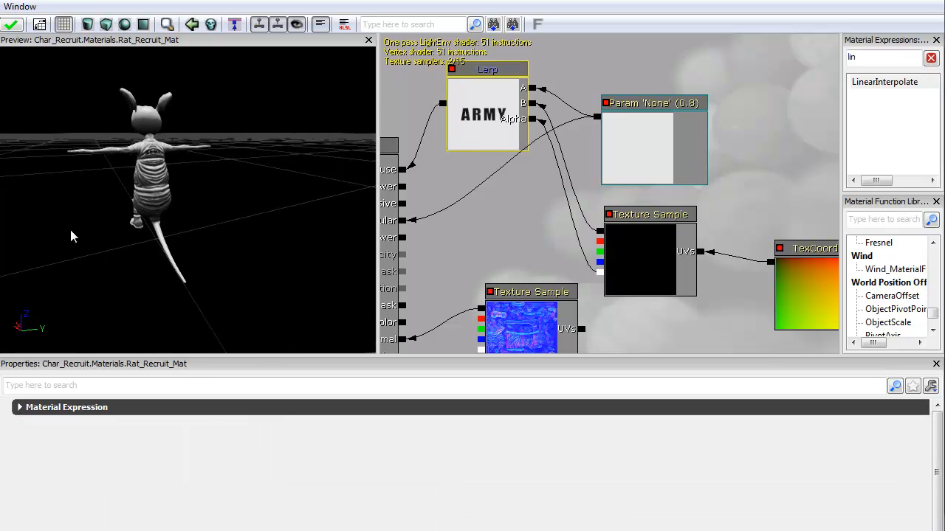
{"action": "right_click_drag", "start_coordinate": [69, 226], "coordinate": [116, 119]}
{"action": "middle_click_drag", "start_coordinate": [116, 119], "coordinate": [134, 147]}
{"action": "right_click_drag", "start_coordinate": [133, 146], "coordinate": [102, 112]}
{"action": "middle_click_drag", "start_coordinate": [101, 112], "coordinate": [176, 199]}
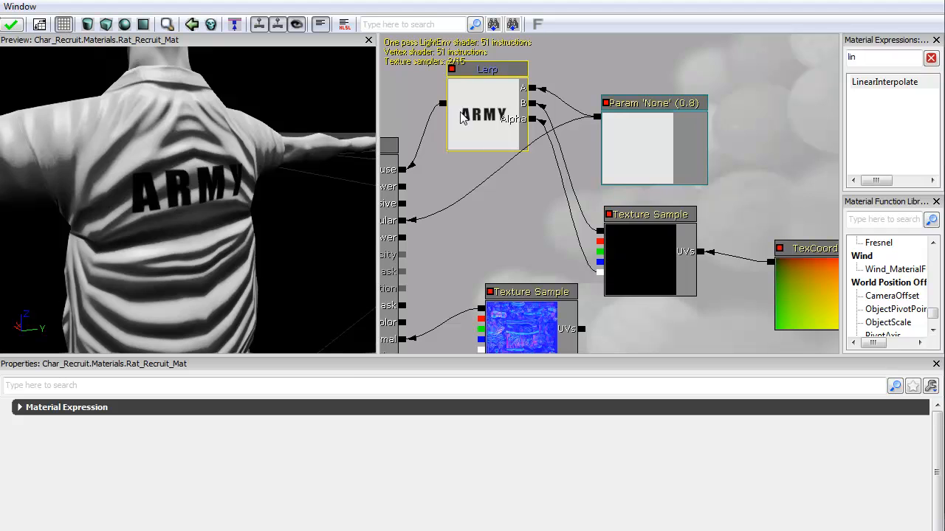
{"action": "left_click_drag", "start_coordinate": [200, 191], "coordinate": [160, 181]}
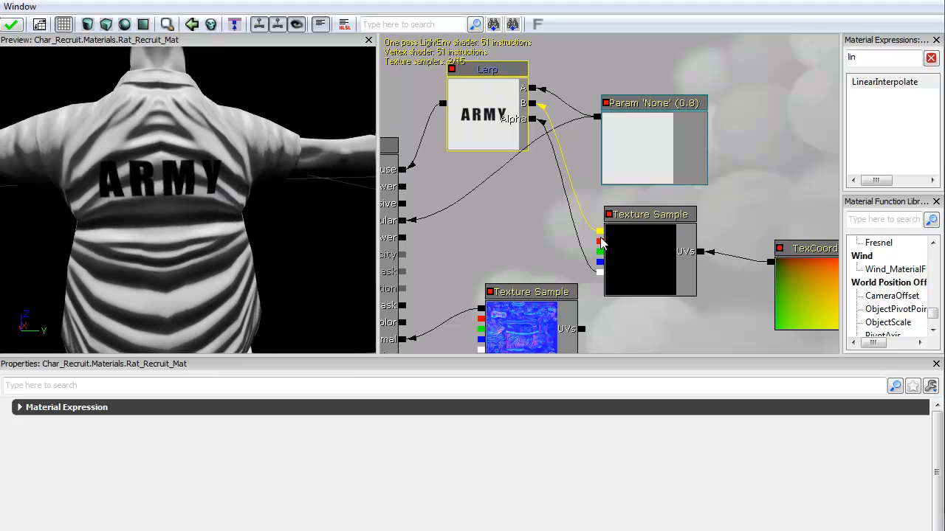
{"action": "mouse_move", "coordinate": [247, 222]}
{"action": "left_mouse_down"}
{"action": "mouse_move", "coordinate": [214, 217]}
{"action": "mouse_move", "coordinate": [248, 233]}
{"action": "left_mouse_up"}
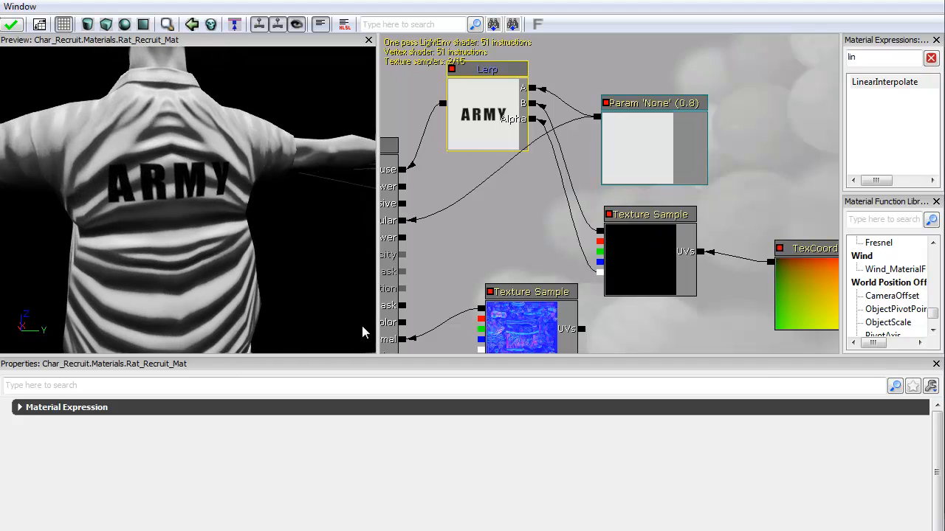
{"action": "key", "text": "alt+Tab"}
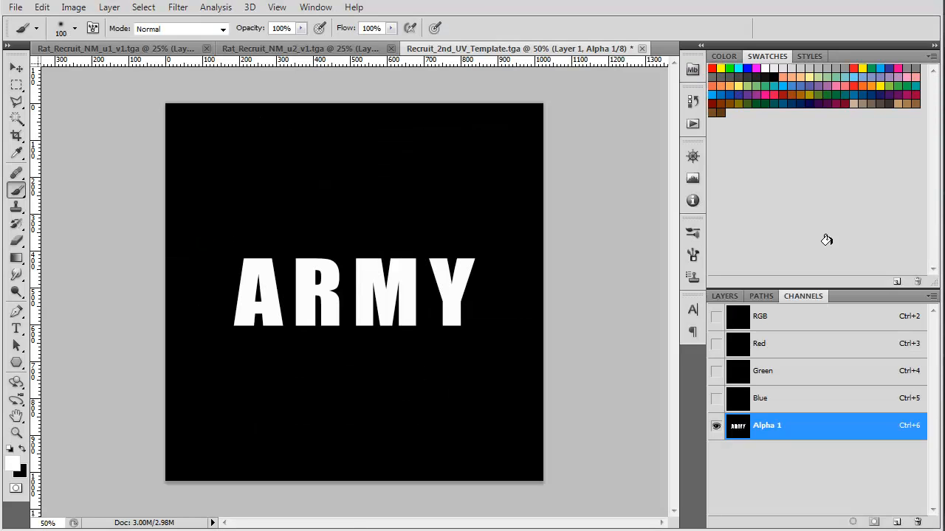
Paint five scattered test dabs on the template's Layer 1 in white with the soft 100 px brush.
{"action": "left_click", "coordinate": [734, 323]}
{"action": "left_click", "coordinate": [731, 296]}
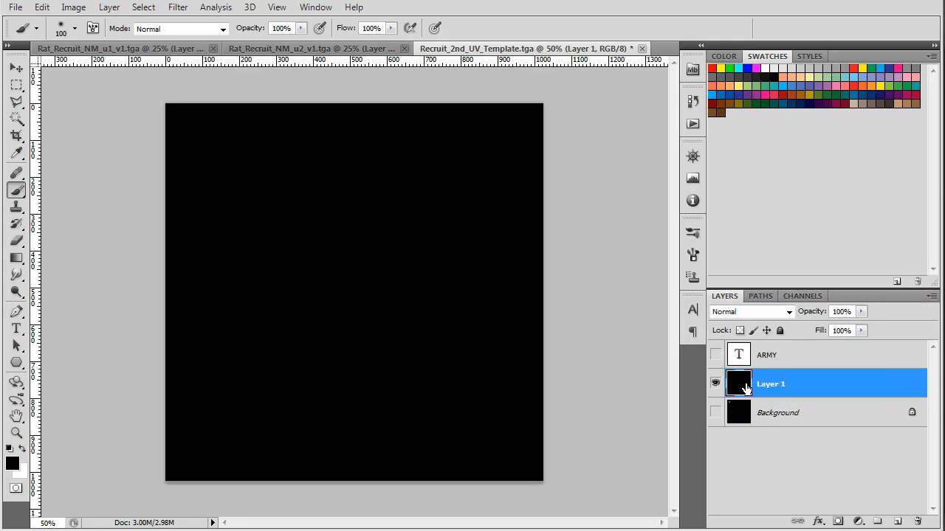
{"action": "key", "text": "x"}
{"action": "left_click", "coordinate": [349, 211]}
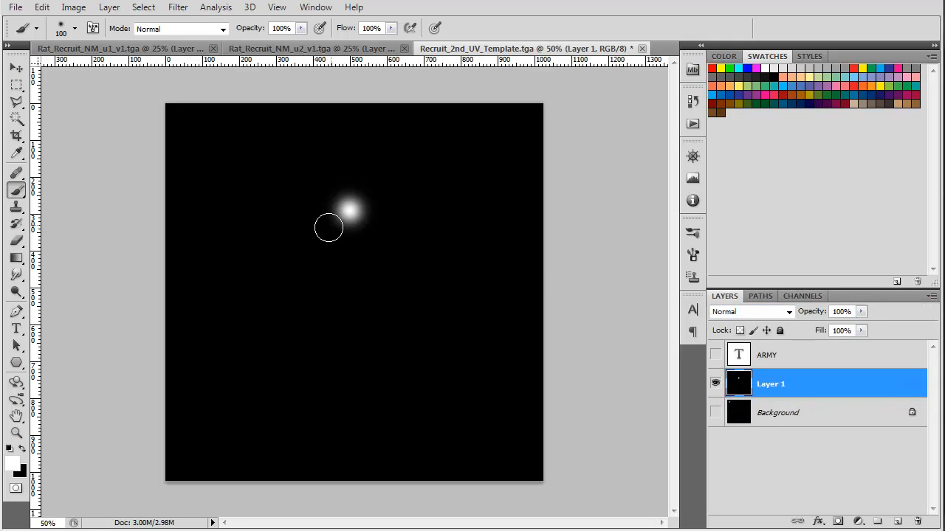
{"action": "left_click", "coordinate": [434, 197]}
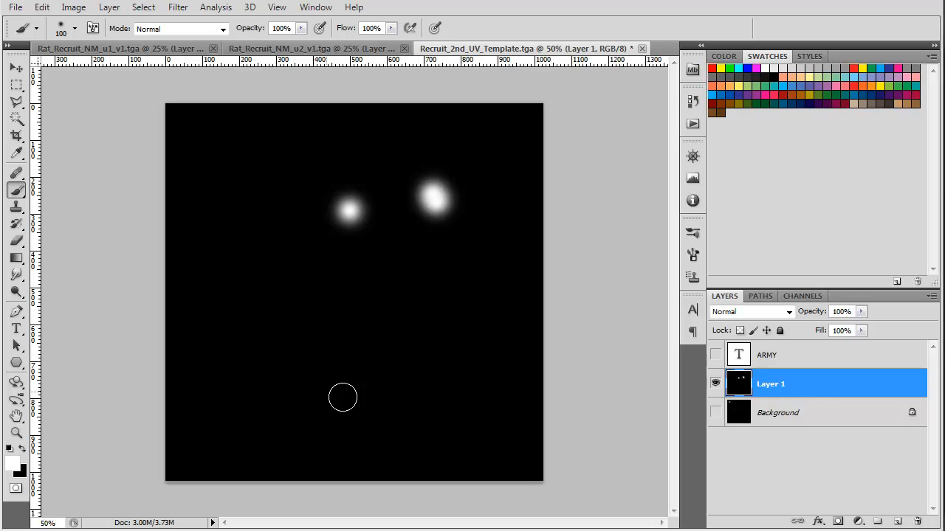
{"action": "left_click", "coordinate": [277, 290]}
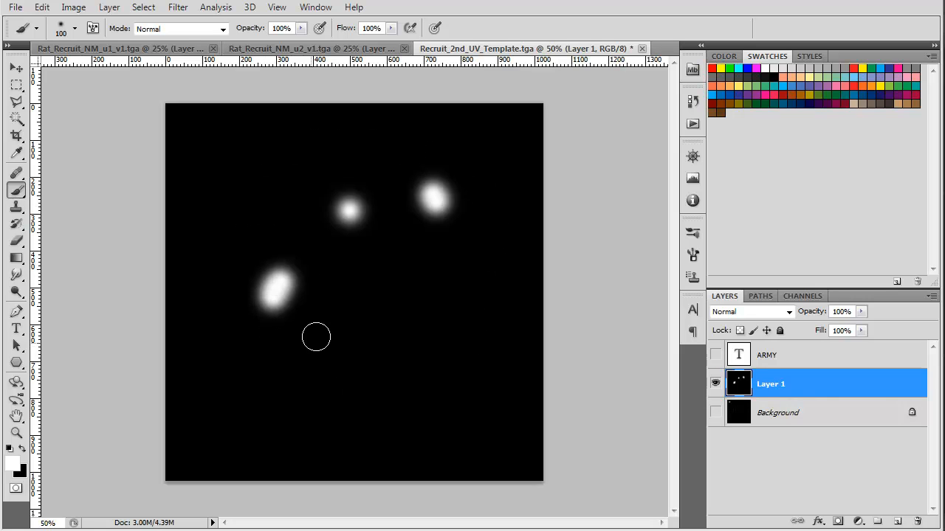
{"action": "left_click", "coordinate": [325, 338]}
{"action": "left_click", "coordinate": [408, 308]}
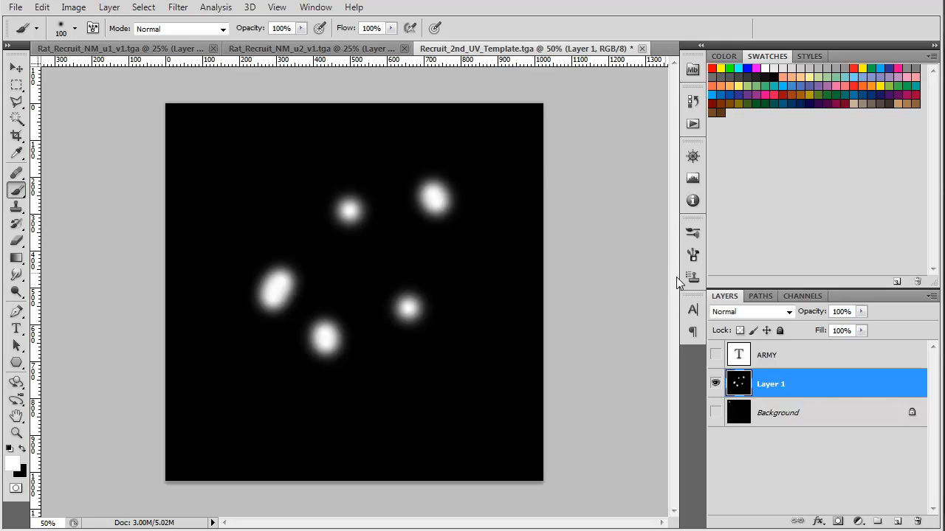
Set the brush tip's spacing to 41% and enable Shape Dynamics, showing its size, angle and roundness jitter options.
{"action": "left_click", "coordinate": [693, 254]}
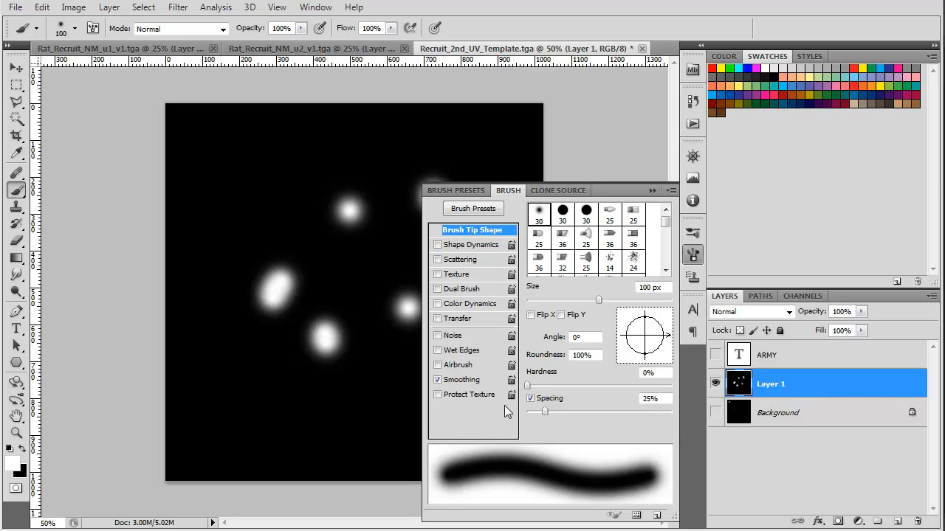
{"action": "mouse_move", "coordinate": [541, 409]}
{"action": "left_mouse_down"}
{"action": "mouse_move", "coordinate": [517, 404]}
{"action": "mouse_move", "coordinate": [524, 418]}
{"action": "mouse_move", "coordinate": [572, 416]}
{"action": "mouse_move", "coordinate": [557, 414]}
{"action": "left_mouse_up"}
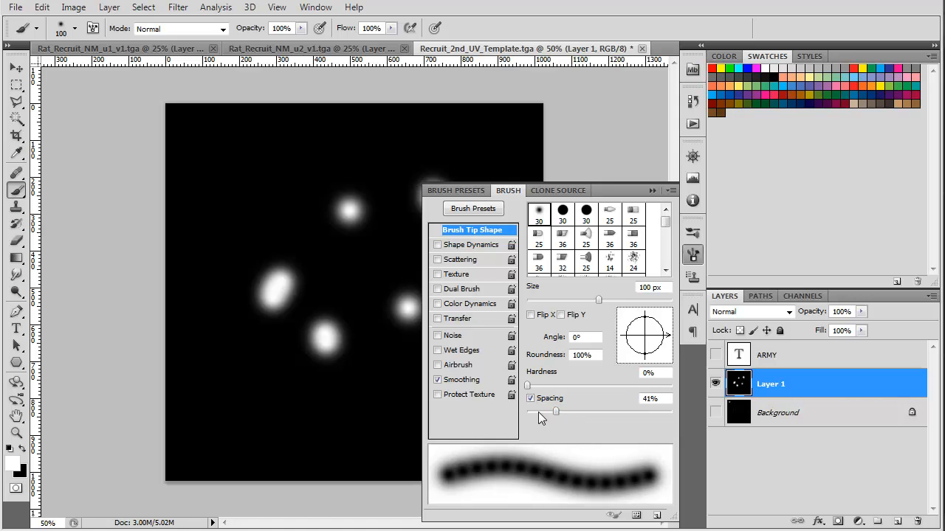
{"action": "left_click", "coordinate": [471, 245]}
{"action": "left_click", "coordinate": [472, 231]}
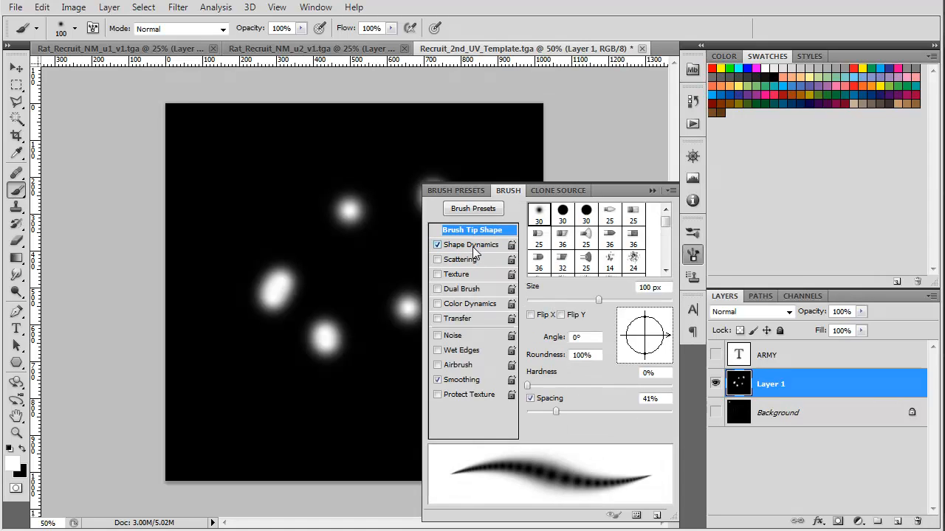
{"action": "left_click", "coordinate": [474, 245]}
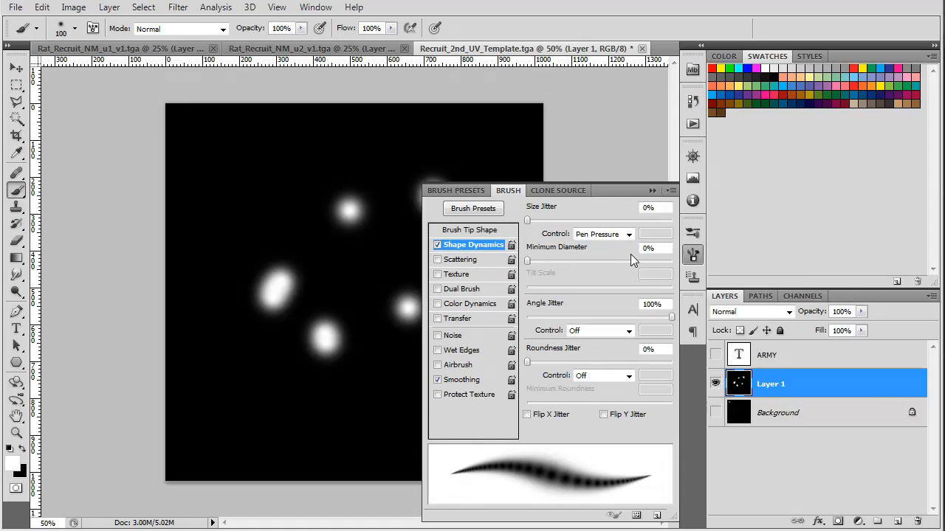
Paint short white test strokes and dabs with Shape Dynamics enabled across the upper and left parts of Layer 1.
{"action": "left_click", "coordinate": [282, 183]}
{"action": "left_click_drag", "start_coordinate": [255, 196], "coordinate": [238, 219]}
{"action": "left_click", "coordinate": [212, 290]}
{"action": "left_click_drag", "start_coordinate": [220, 377], "coordinate": [219, 355]}
{"action": "left_click_drag", "start_coordinate": [323, 217], "coordinate": [320, 225]}
{"action": "left_click", "coordinate": [301, 192]}
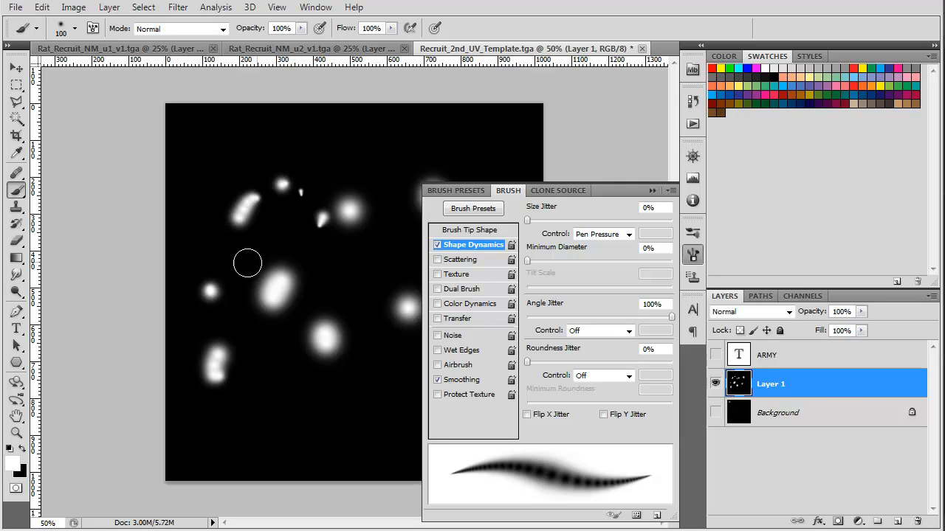
{"action": "left_click_drag", "start_coordinate": [369, 152], "coordinate": [341, 162]}
{"action": "left_click_drag", "start_coordinate": [242, 262], "coordinate": [211, 291]}
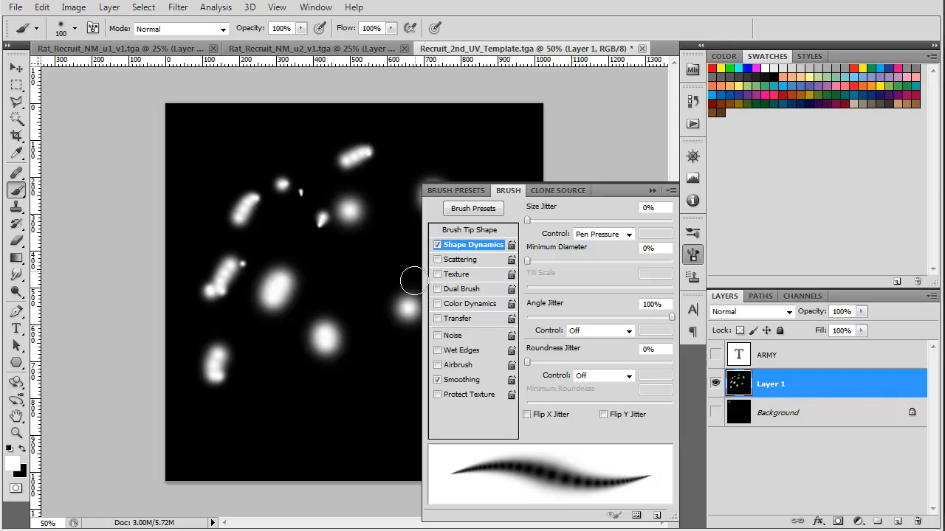
Disable Shape Dynamics, paint comparison strokes and dabs in the middle and lower left of Layer 1, and collapse the brush settings.
{"action": "left_click", "coordinate": [437, 244]}
{"action": "left_click", "coordinate": [377, 234]}
{"action": "left_click_drag", "start_coordinate": [355, 238], "coordinate": [306, 326]}
{"action": "left_click_drag", "start_coordinate": [332, 263], "coordinate": [259, 325]}
{"action": "left_click", "coordinate": [299, 242]}
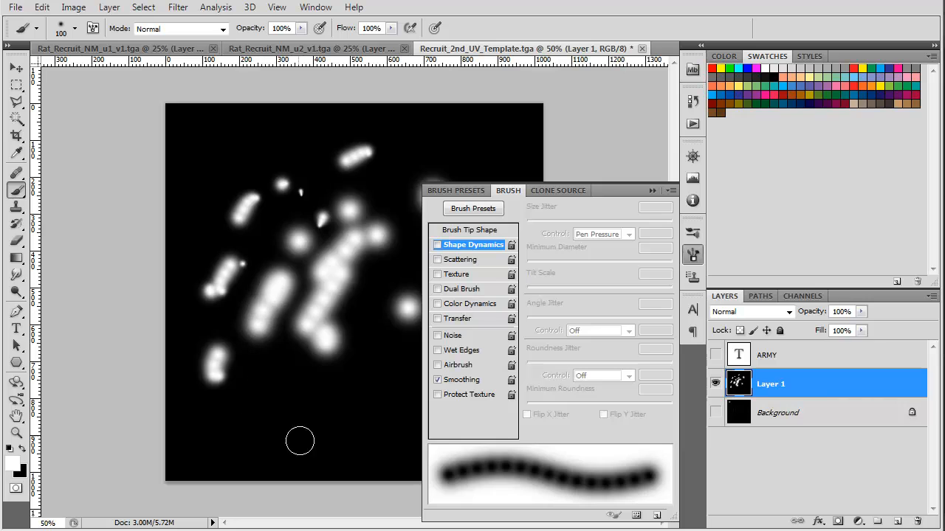
{"action": "left_click_drag", "start_coordinate": [251, 292], "coordinate": [238, 328]}
{"action": "left_click_drag", "start_coordinate": [284, 417], "coordinate": [295, 437]}
{"action": "left_click", "coordinate": [220, 442]}
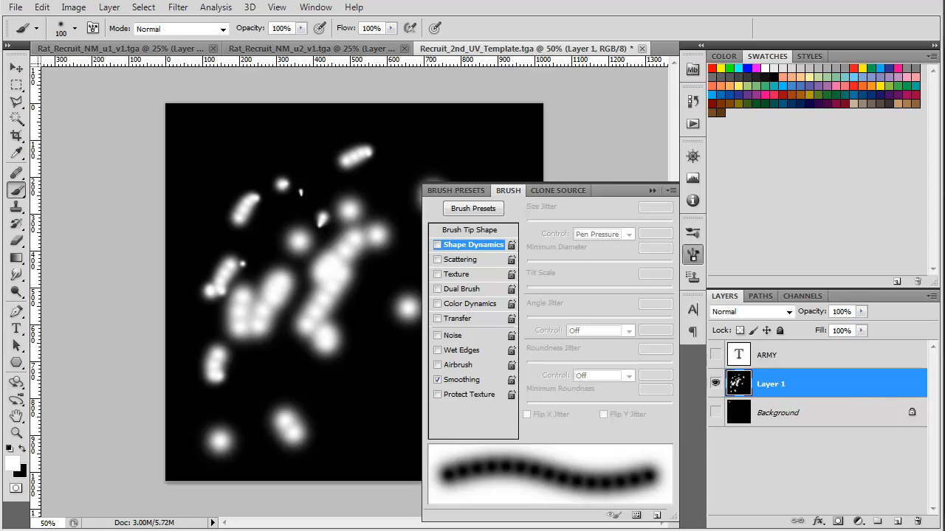
{"action": "left_click", "coordinate": [510, 188]}
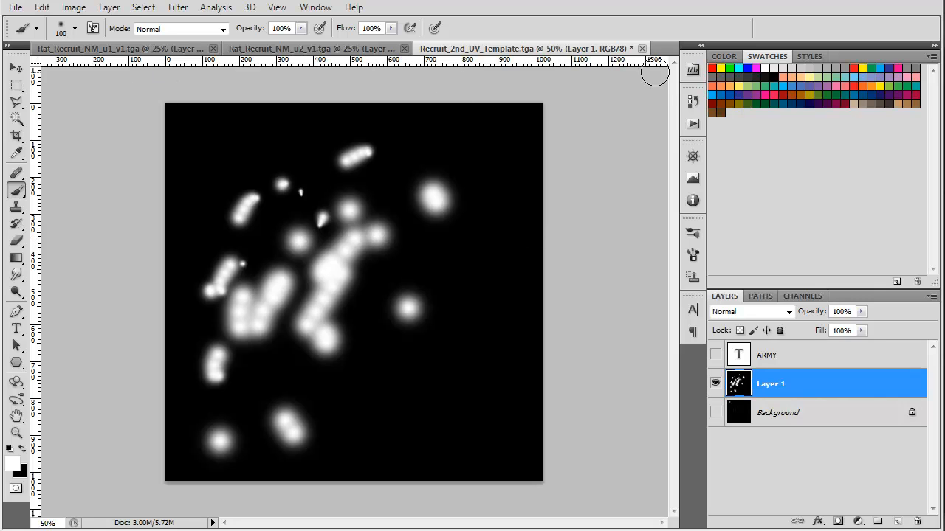
Close Recruit_2nd_UV_Template.tga, Rat_Recruit_NM_u2_v1.tga and Rat_Recruit_NM_u1_v1.tga without saving their changes.
{"action": "left_click", "coordinate": [642, 48]}
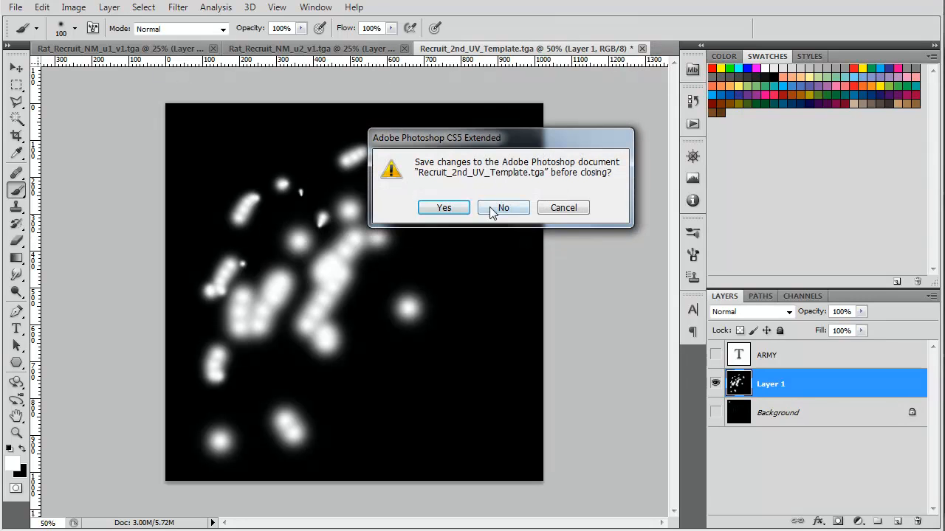
{"action": "left_click", "coordinate": [493, 209]}
{"action": "left_click", "coordinate": [470, 49]}
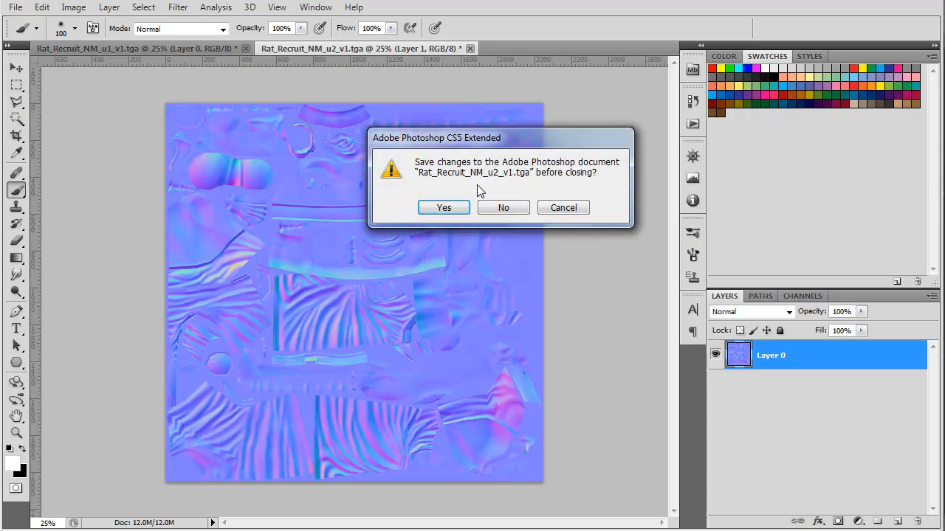
{"action": "left_click", "coordinate": [494, 208]}
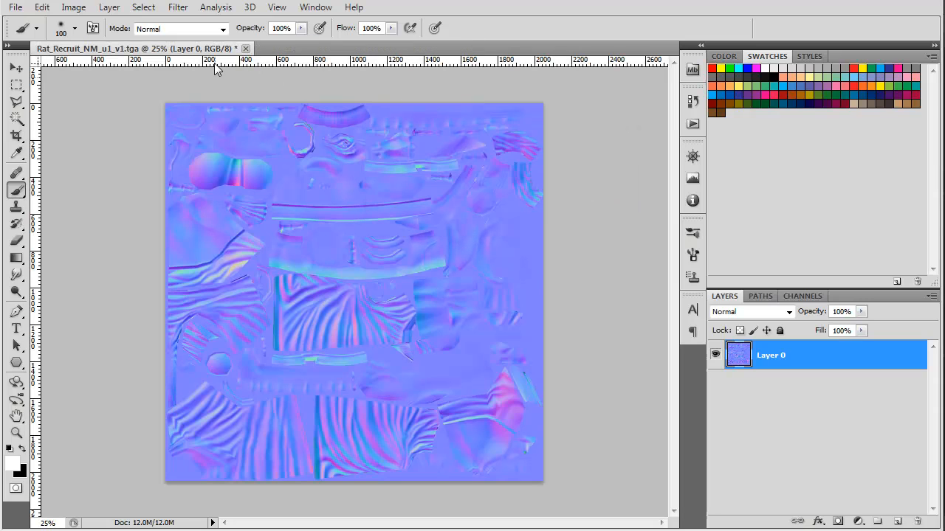
{"action": "left_click", "coordinate": [245, 48]}
{"action": "left_click", "coordinate": [502, 208]}
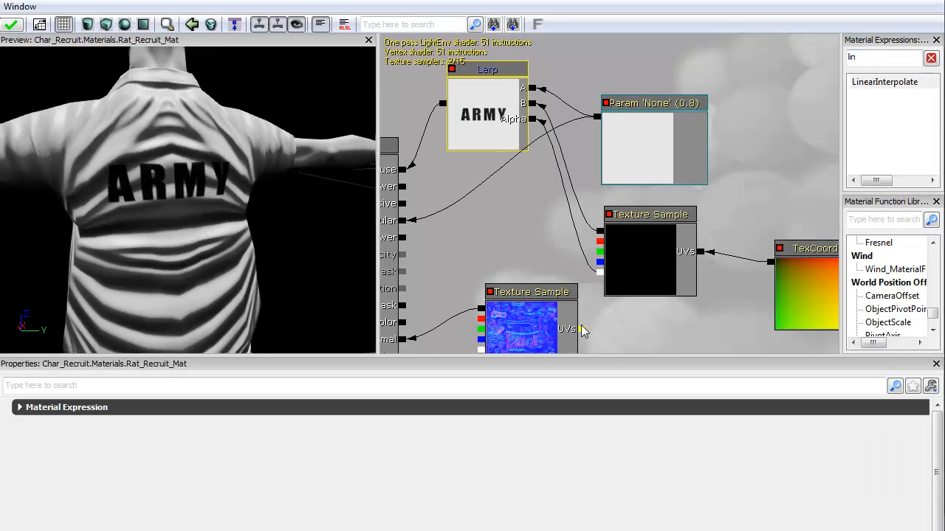
Return to UDK's material preview and examine the rat from above the collar and as a whole body from the front side.
{"action": "left_click_drag", "start_coordinate": [197, 99], "coordinate": [231, 163], "text": "alt"}
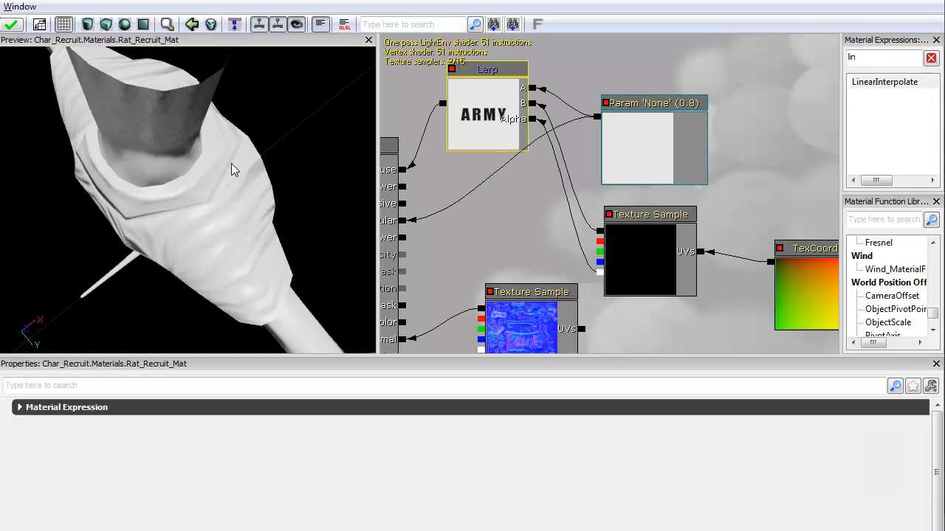
{"action": "right_click_drag", "start_coordinate": [217, 189], "coordinate": [211, 143]}
{"action": "left_click_drag", "start_coordinate": [211, 143], "coordinate": [107, 104]}
{"action": "right_click_drag", "start_coordinate": [168, 205], "coordinate": [164, 228]}
{"action": "left_click_drag", "start_coordinate": [164, 228], "coordinate": [133, 228]}
{"action": "middle_click_drag", "start_coordinate": [133, 229], "coordinate": [133, 248]}
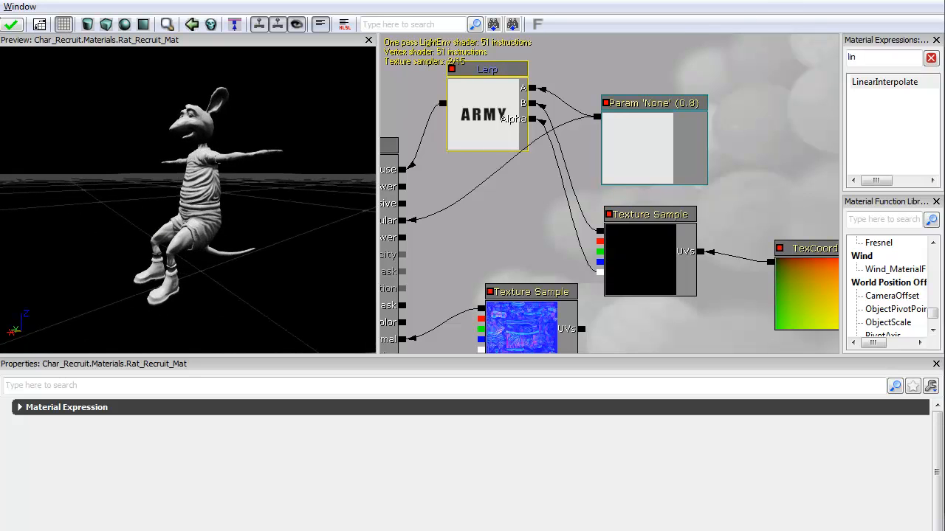